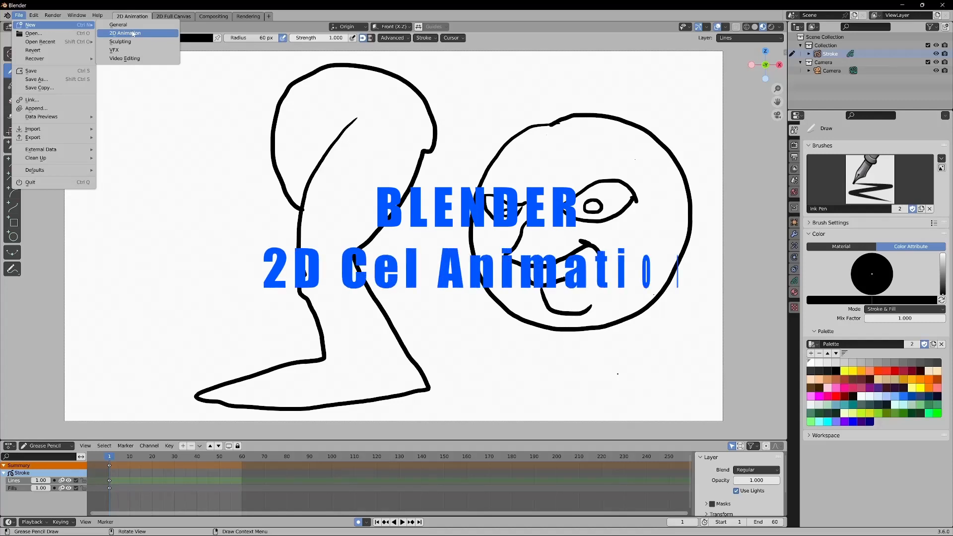
Create a new 2D Animation file without saving the current drawing
left_click(133, 33)
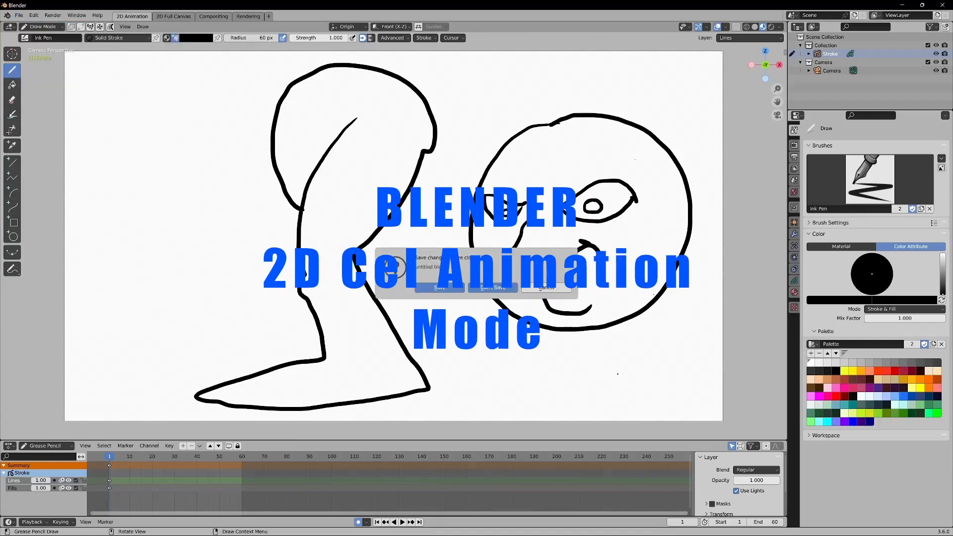
left_click(492, 288)
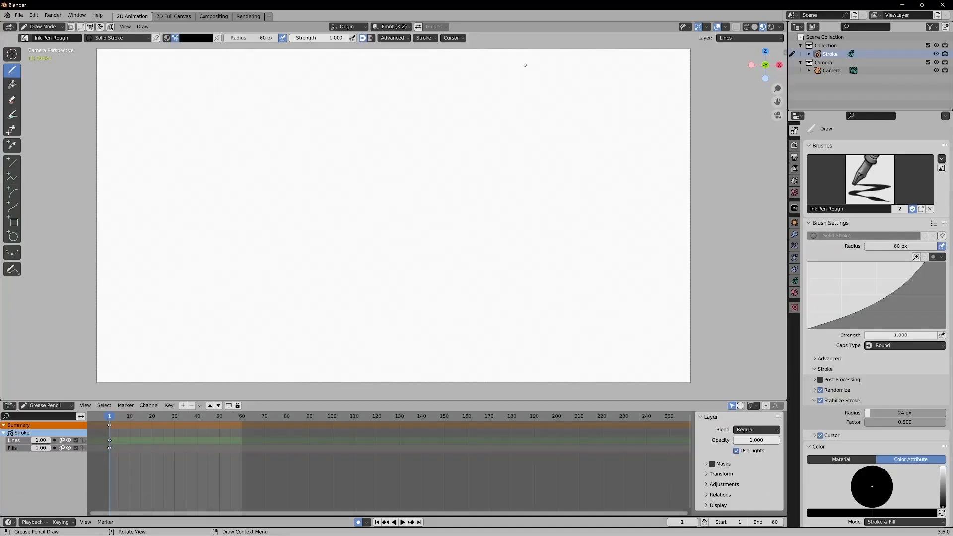
Draw a cartoon figure standing in side view on frame 1, with head, body, both arms and both legs, using the Ink Pen Rough brush
mouse_move(529, 63)
left_mouse_down()
mouse_move(500, 62)
mouse_move(472, 90)
mouse_move(468, 133)
mouse_move(527, 159)
mouse_move(496, 196)
mouse_move(494, 232)
mouse_move(507, 267)
mouse_move(536, 281)
mouse_move(537, 335)
mouse_move(462, 349)
mouse_move(489, 369)
mouse_move(577, 369)
mouse_move(586, 348)
mouse_move(570, 274)
mouse_move(583, 189)
mouse_move(576, 165)
left_mouse_up()
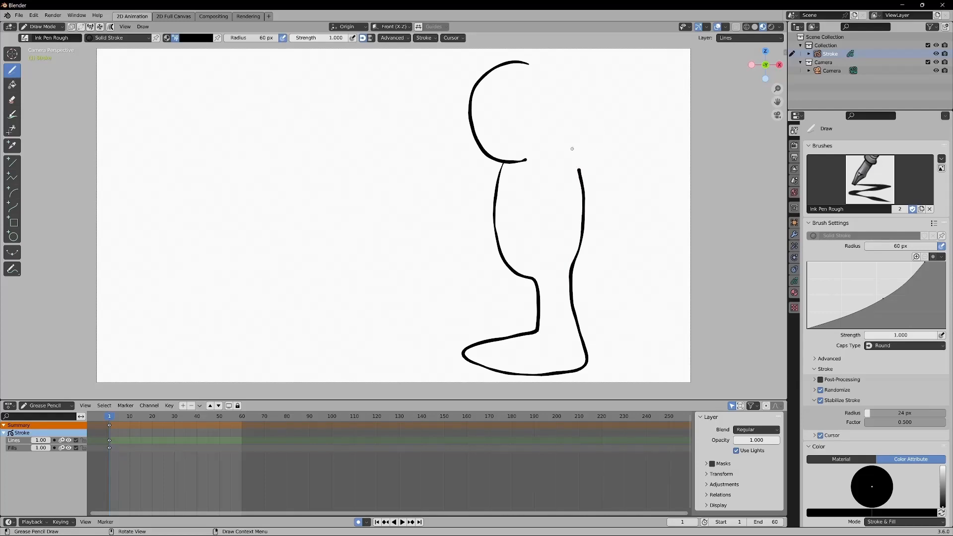
mouse_move(568, 146)
left_mouse_down()
mouse_move(603, 164)
mouse_move(618, 192)
mouse_move(601, 200)
mouse_move(591, 231)
mouse_move(594, 269)
mouse_move(624, 257)
mouse_move(632, 219)
mouse_move(612, 183)
left_mouse_up()
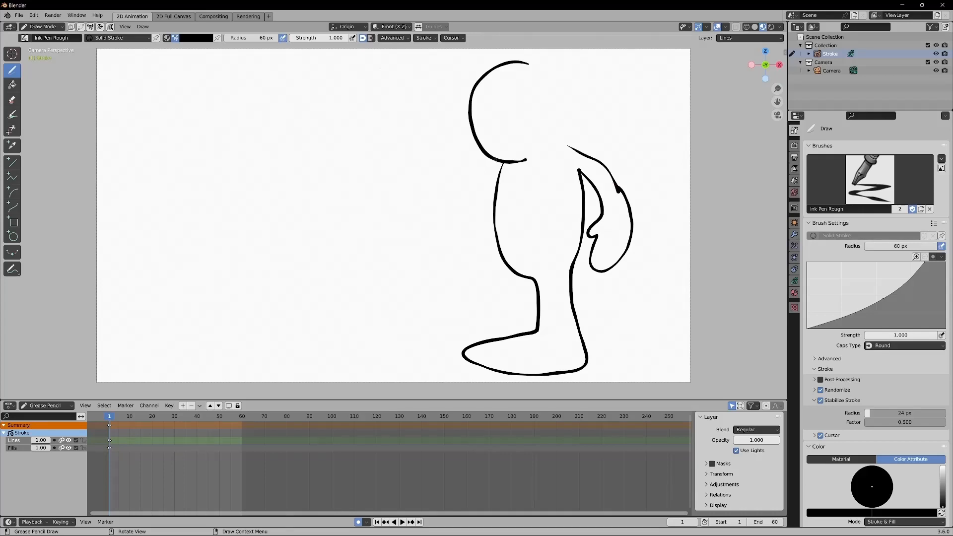
mouse_move(495, 161)
left_mouse_down()
mouse_move(479, 203)
mouse_move(453, 226)
mouse_move(460, 258)
mouse_move(493, 231)
mouse_move(495, 209)
left_mouse_up()
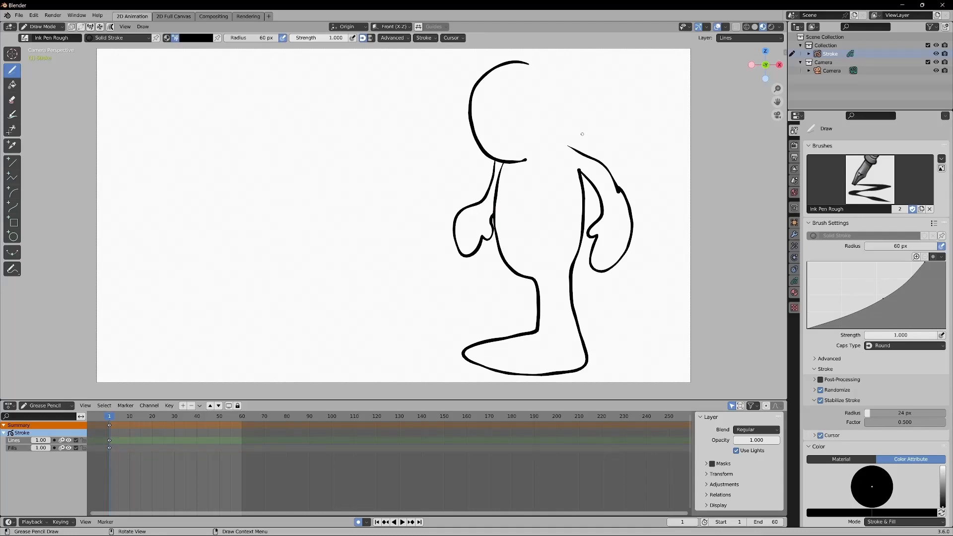
mouse_move(568, 147)
left_mouse_down()
mouse_move(558, 92)
mouse_move(520, 61)
left_mouse_up()
mouse_move(518, 279)
left_mouse_down()
mouse_move(517, 322)
mouse_move(448, 334)
mouse_move(439, 357)
mouse_move(474, 361)
left_mouse_up()
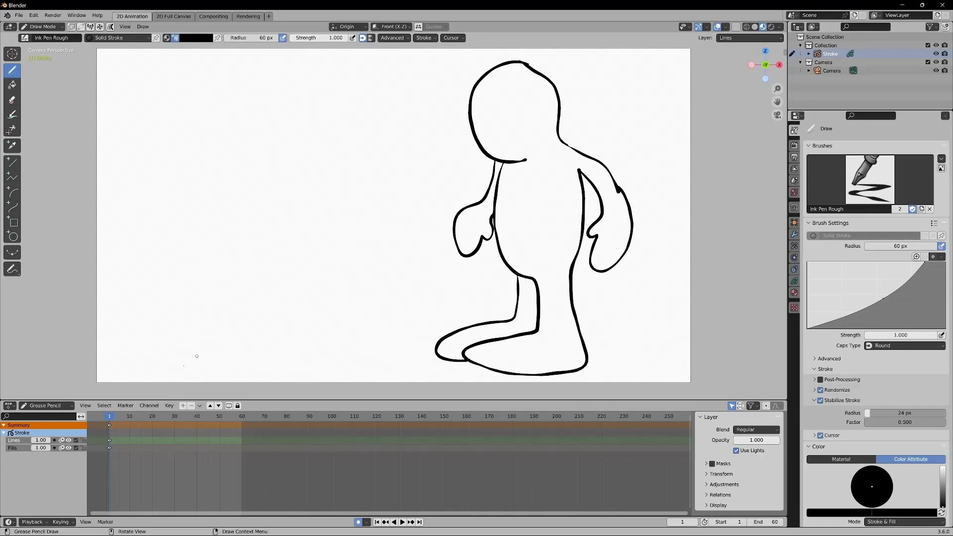
Advance to frame 2 and start a new drawing keyframe at the base of the figure's neck
key("space")
key("space")
left_click_drag(565, 144, 566, 145)
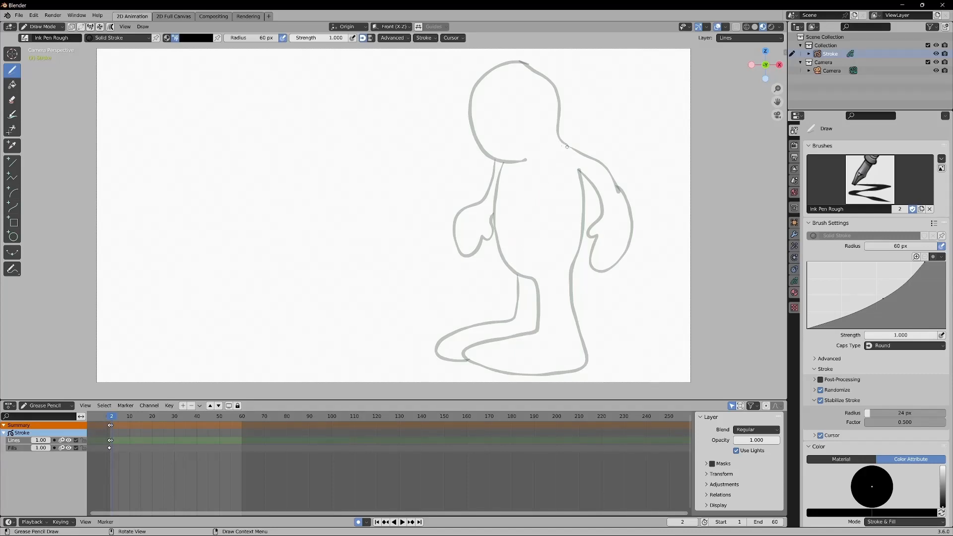
mouse_move(570, 148)
left_mouse_down()
mouse_move(554, 130)
mouse_move(553, 91)
mouse_move(526, 62)
mouse_move(496, 60)
mouse_move(460, 82)
mouse_move(453, 133)
mouse_move(472, 165)
mouse_move(498, 170)
mouse_move(532, 144)
left_mouse_up()
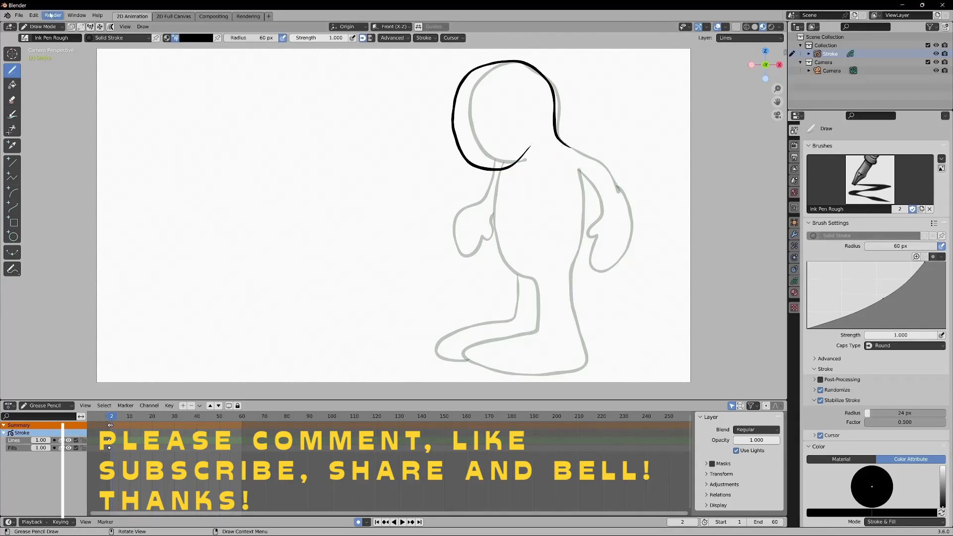
left_click(34, 15)
left_click(41, 26)
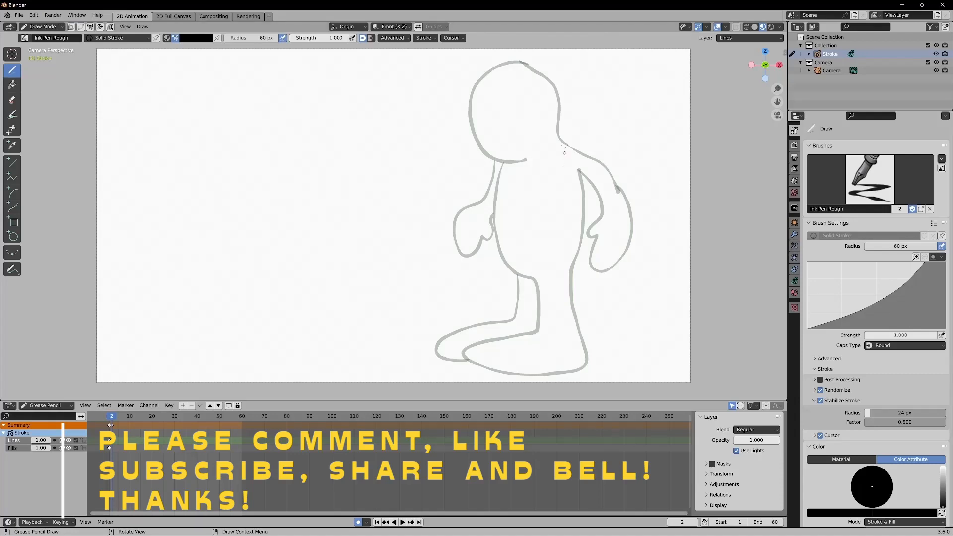
Draw the figure's head, torso, near arm and near leg on frame 2, slightly offset from the ghosted pose
mouse_move(569, 149)
left_mouse_down()
mouse_move(552, 131)
mouse_move(542, 84)
mouse_move(517, 71)
mouse_move(470, 80)
mouse_move(466, 140)
mouse_move(479, 159)
mouse_move(499, 170)
mouse_move(533, 157)
mouse_move(497, 188)
mouse_move(496, 250)
mouse_move(514, 277)
mouse_move(544, 279)
mouse_move(534, 332)
mouse_move(483, 338)
mouse_move(459, 360)
mouse_move(539, 377)
mouse_move(588, 364)
mouse_move(571, 272)
mouse_move(581, 167)
mouse_move(600, 215)
mouse_move(589, 238)
mouse_move(602, 238)
mouse_move(594, 262)
mouse_move(608, 279)
mouse_move(629, 265)
mouse_move(638, 221)
mouse_move(606, 166)
mouse_move(563, 146)
left_mouse_up()
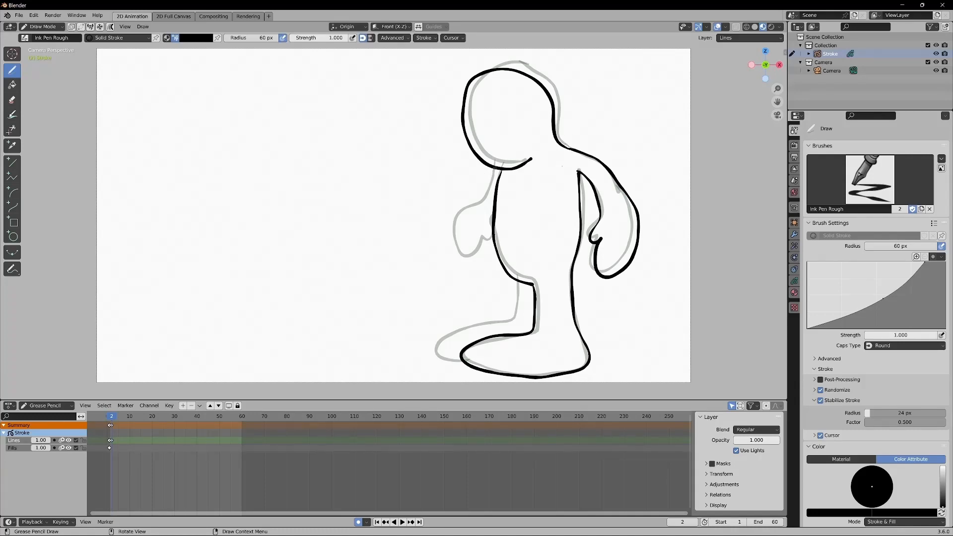
left_click_drag(495, 170, 481, 224)
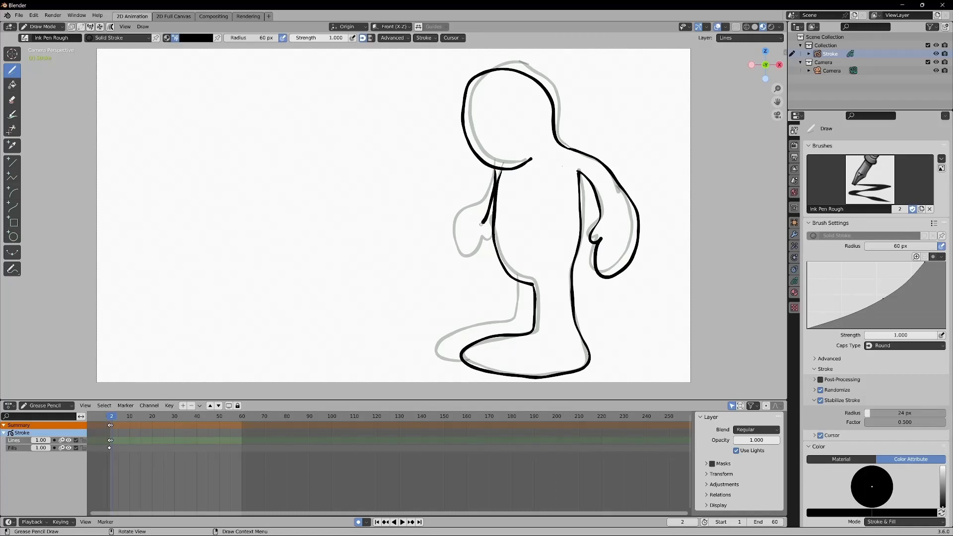
left_click(40, 17)
left_click(42, 28)
Complete the frame 2 pose with the far arm hanging slightly lower and the far leg over its ghost outline
mouse_move(498, 168)
left_mouse_down()
mouse_move(452, 253)
mouse_move(464, 268)
mouse_move(485, 246)
mouse_move(497, 248)
left_mouse_up()
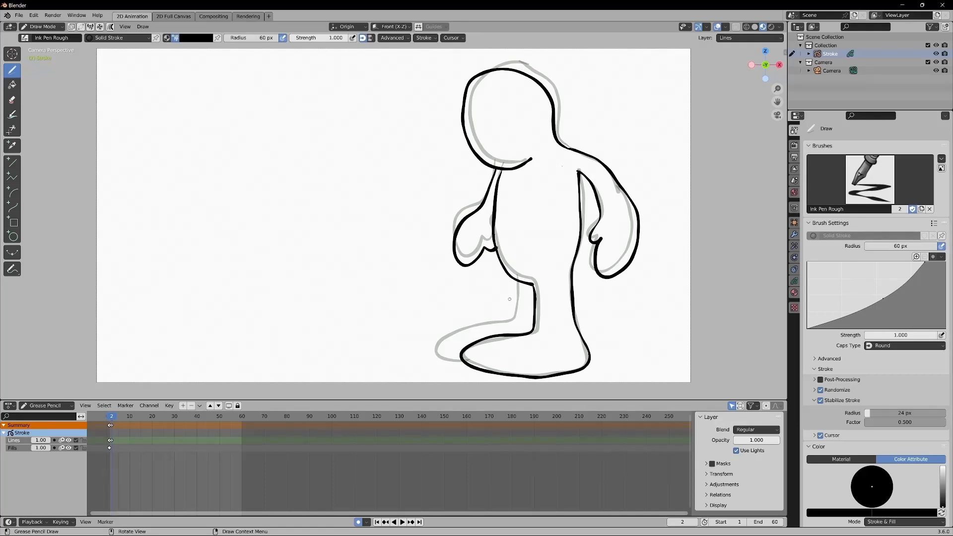
mouse_move(518, 285)
left_mouse_down()
mouse_move(510, 332)
mouse_move(502, 322)
mouse_move(475, 324)
mouse_move(437, 342)
mouse_move(435, 353)
mouse_move(468, 364)
left_mouse_up()
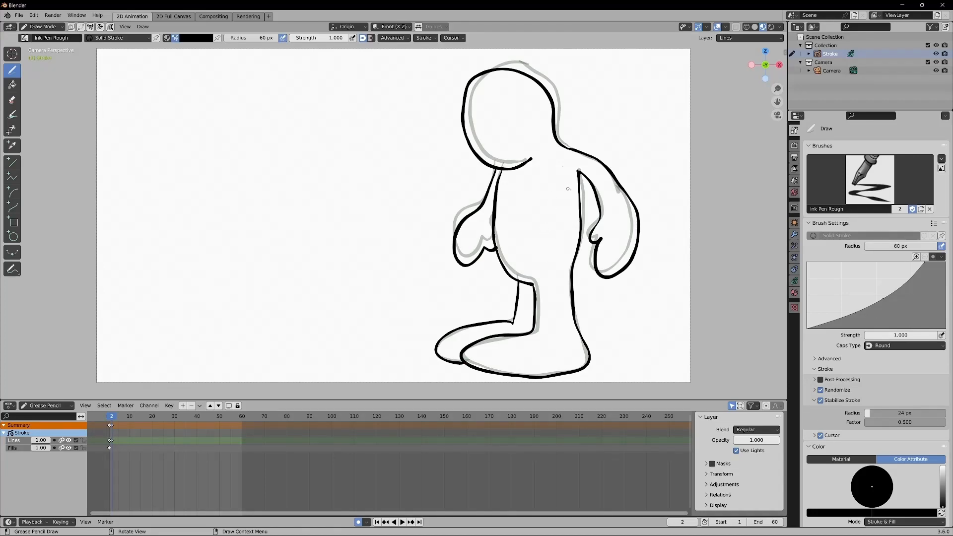
Move to frame 3 and draw the whole figure over the ghosted pose, with the near knee starting to bend forward
left_click_drag(112, 419, 114, 423)
left_click(533, 284)
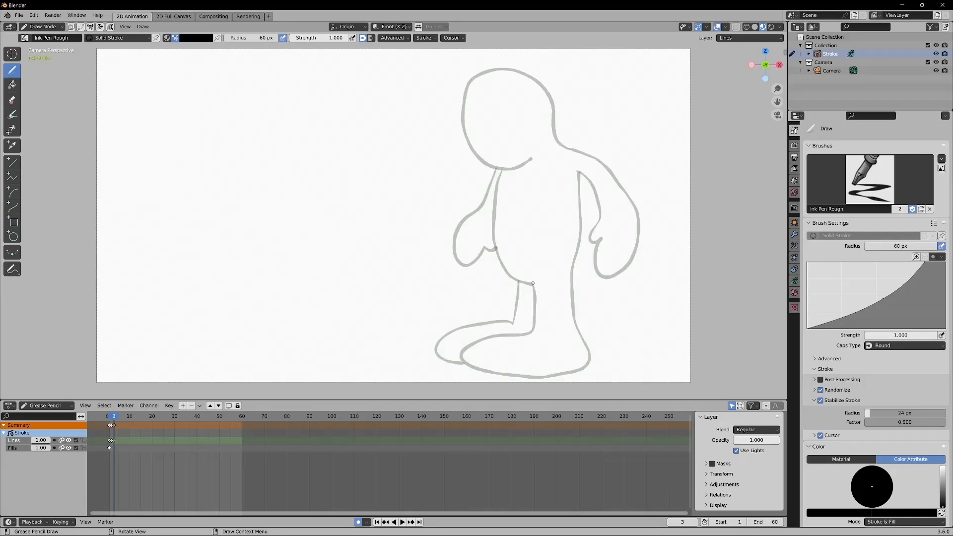
mouse_move(533, 283)
left_mouse_down()
mouse_move(517, 312)
mouse_move(522, 340)
mouse_move(486, 339)
mouse_move(456, 349)
mouse_move(459, 362)
mouse_move(525, 378)
mouse_move(598, 370)
mouse_move(558, 314)
left_mouse_up()
mouse_move(558, 305)
left_mouse_down()
mouse_move(583, 241)
mouse_move(580, 170)
left_mouse_up()
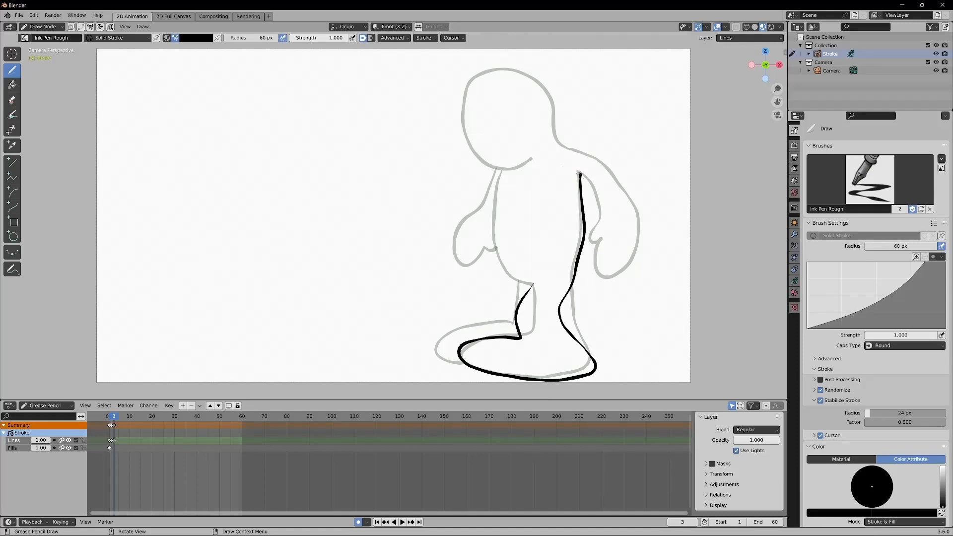
mouse_move(586, 179)
left_mouse_down()
mouse_move(604, 218)
mouse_move(592, 236)
mouse_move(598, 244)
mouse_move(610, 233)
mouse_move(600, 274)
mouse_move(620, 279)
mouse_move(637, 258)
mouse_move(635, 209)
mouse_move(621, 179)
mouse_move(556, 142)
left_mouse_up()
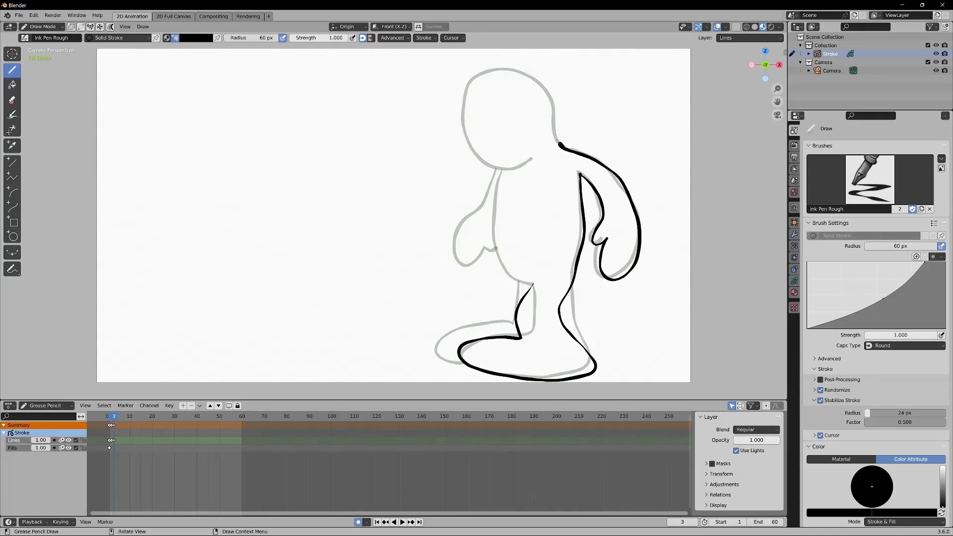
mouse_move(558, 144)
left_mouse_down()
mouse_move(545, 90)
mouse_move(523, 70)
mouse_move(485, 68)
mouse_move(464, 102)
mouse_move(471, 151)
mouse_move(496, 170)
mouse_move(516, 172)
mouse_move(531, 157)
left_mouse_up()
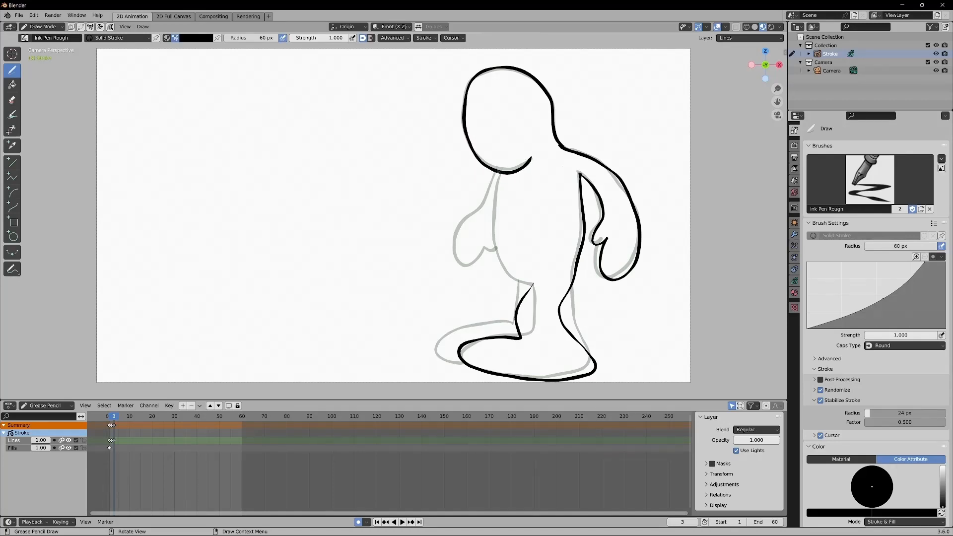
mouse_move(499, 174)
left_mouse_down()
mouse_move(496, 250)
mouse_move(504, 272)
mouse_move(536, 288)
left_mouse_up()
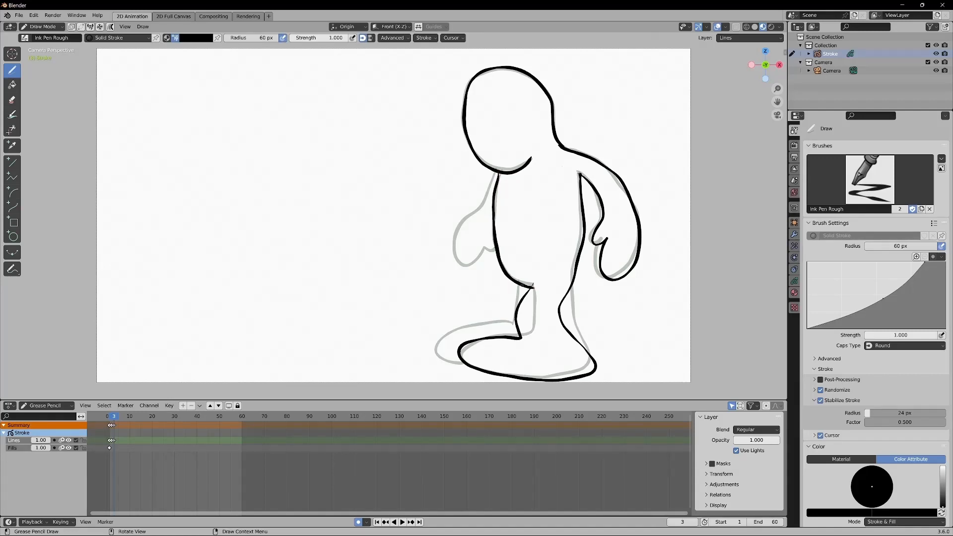
mouse_move(520, 288)
left_mouse_down()
mouse_move(513, 322)
mouse_move(459, 331)
mouse_move(434, 351)
mouse_move(452, 368)
mouse_move(480, 370)
left_mouse_up()
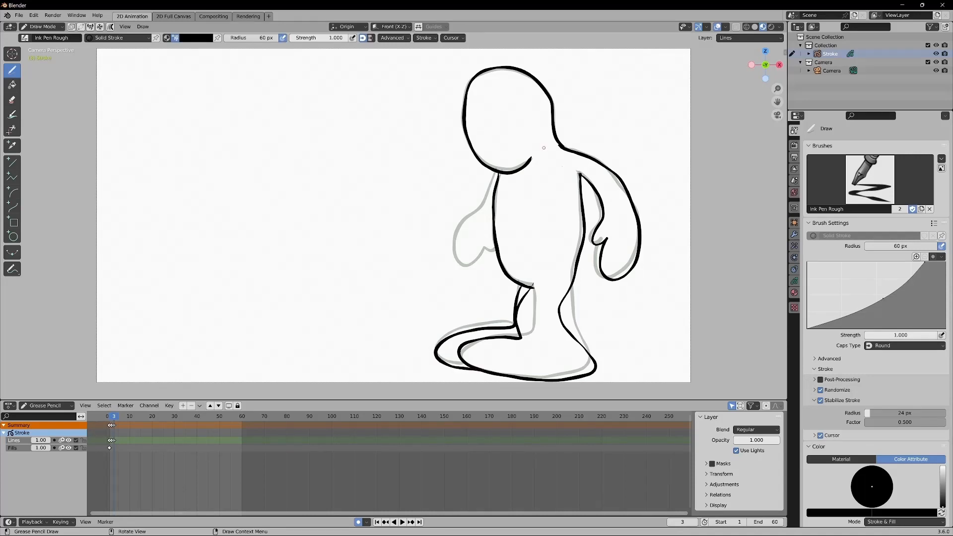
mouse_move(495, 171)
left_mouse_down()
mouse_move(479, 213)
mouse_move(453, 234)
mouse_move(447, 259)
mouse_move(459, 268)
mouse_move(499, 246)
left_mouse_up()
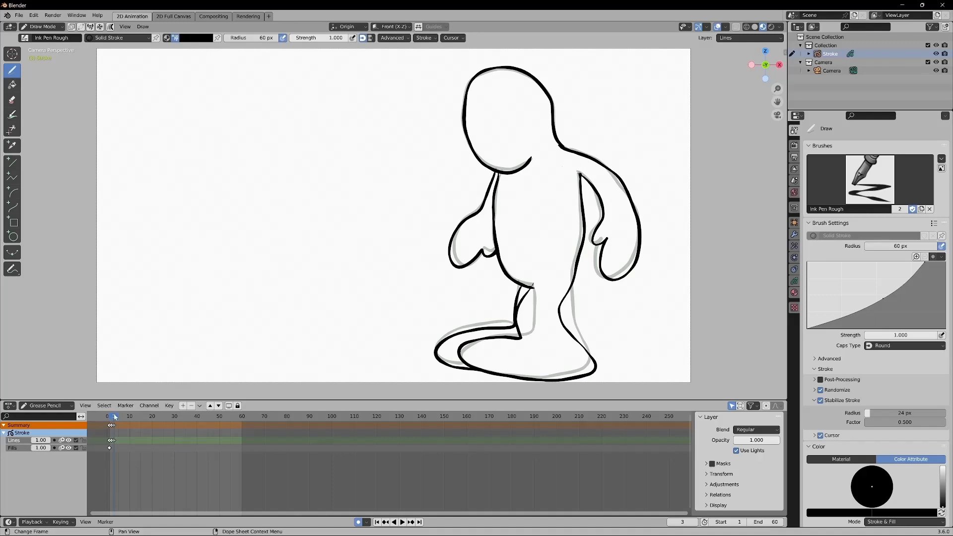
Move to frame 4 and redraw the figure with the near knee bent further, the far arm swung forward and the near arm swung back
key("space")
key("space")
left_click_drag(580, 174, 581, 176)
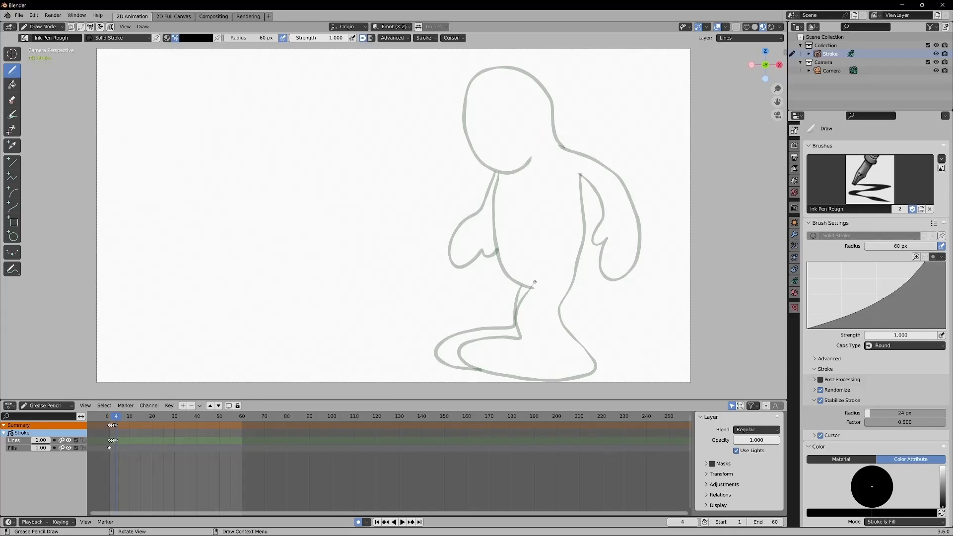
mouse_move(533, 284)
left_mouse_down()
mouse_move(494, 300)
mouse_move(512, 335)
mouse_move(465, 331)
mouse_move(454, 351)
mouse_move(512, 374)
mouse_move(580, 377)
mouse_move(585, 353)
mouse_move(544, 311)
mouse_move(579, 270)
mouse_move(580, 174)
left_mouse_up()
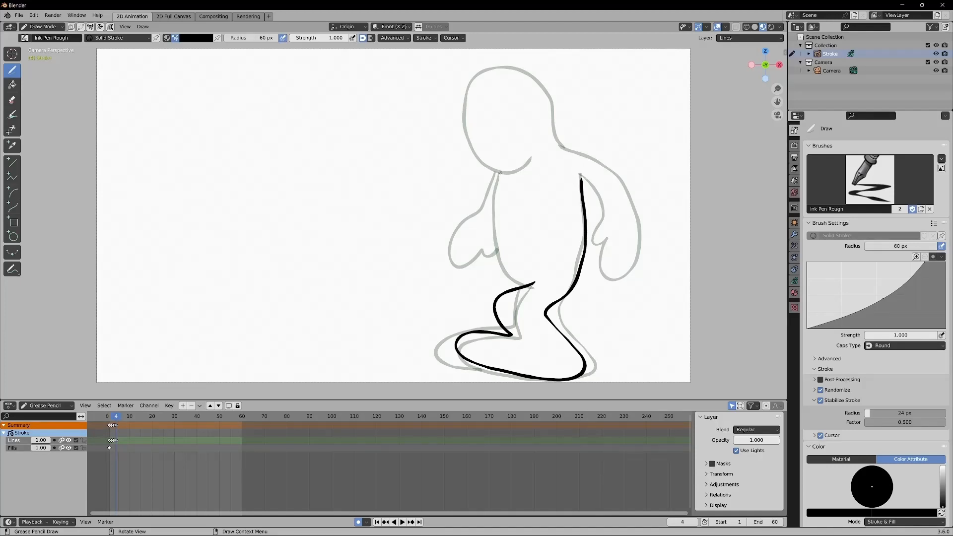
mouse_move(500, 173)
left_mouse_down()
mouse_move(497, 263)
mouse_move(521, 288)
left_mouse_up()
mouse_move(555, 141)
left_mouse_down()
mouse_move(523, 74)
mouse_move(481, 72)
mouse_move(462, 88)
mouse_move(458, 113)
mouse_move(478, 164)
mouse_move(509, 174)
mouse_move(531, 157)
left_mouse_up()
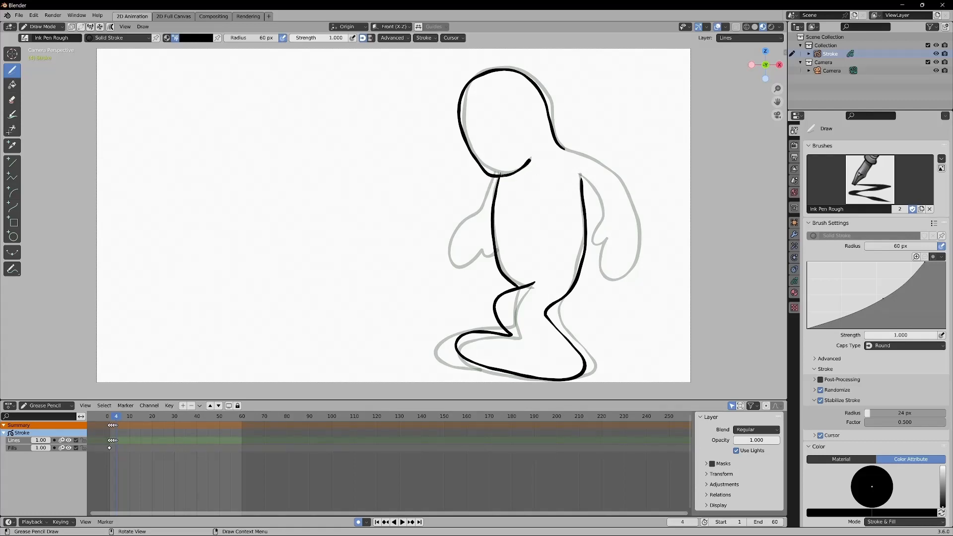
mouse_move(494, 177)
left_mouse_down()
mouse_move(474, 214)
mouse_move(446, 216)
mouse_move(433, 235)
mouse_move(439, 252)
mouse_move(490, 245)
mouse_move(492, 224)
left_mouse_up()
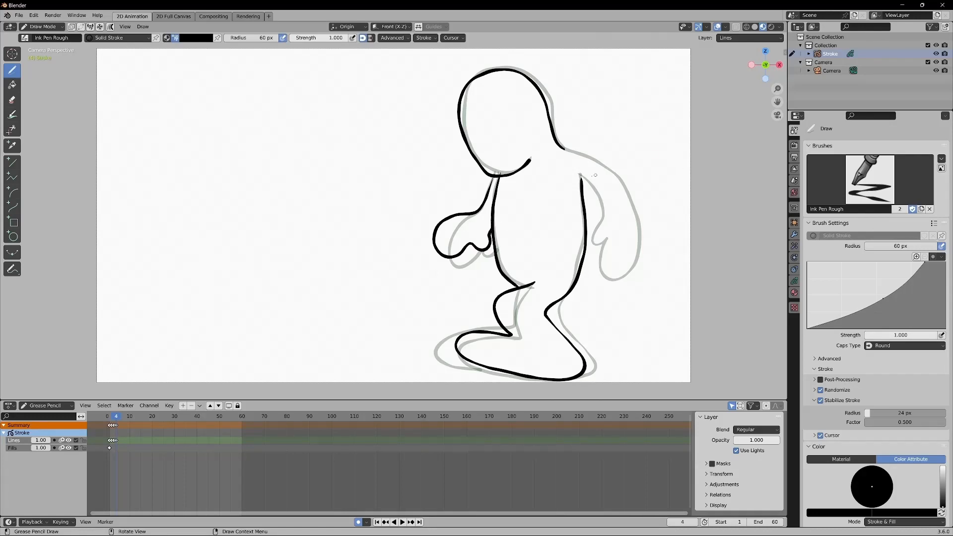
mouse_move(579, 177)
left_mouse_down()
mouse_move(610, 216)
mouse_move(593, 236)
mouse_move(613, 243)
mouse_move(600, 265)
mouse_move(613, 279)
mouse_move(638, 274)
mouse_move(647, 253)
mouse_move(628, 191)
mouse_move(606, 165)
mouse_move(559, 148)
left_mouse_up()
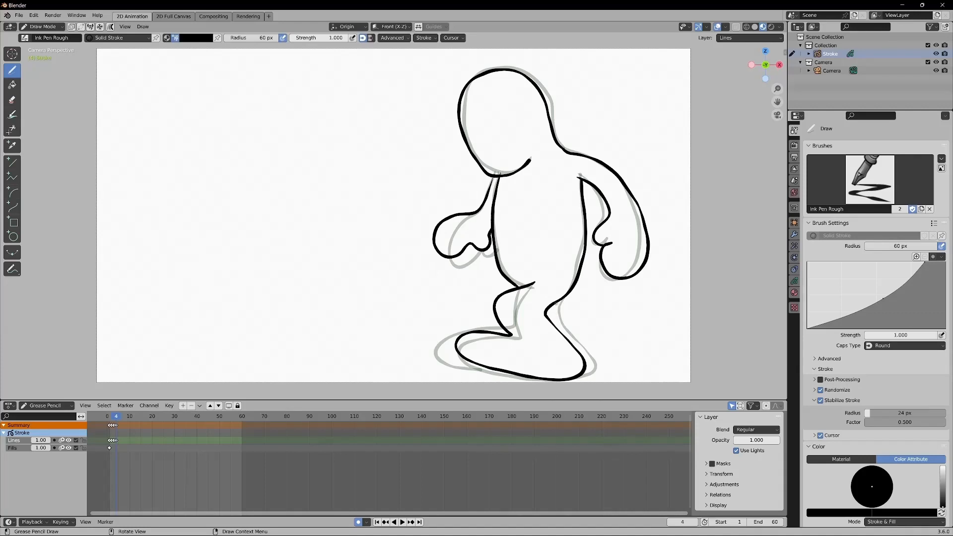
mouse_move(554, 304)
left_mouse_down()
mouse_move(555, 331)
mouse_move(463, 328)
mouse_move(439, 351)
mouse_move(446, 369)
mouse_move(505, 373)
left_mouse_up()
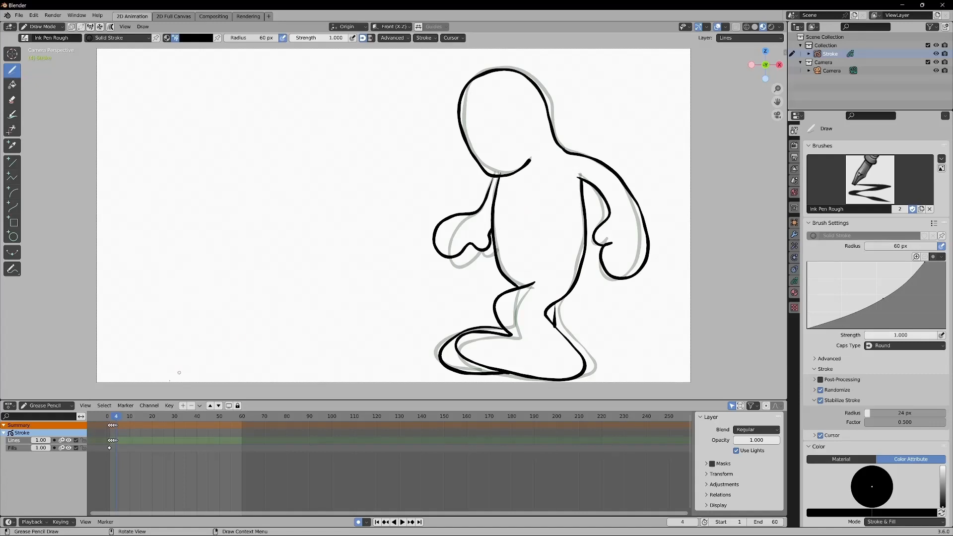
Move to frame 5 and draw the near leg lifted forward, the near arm bent backward, and the head and torso
key("space")
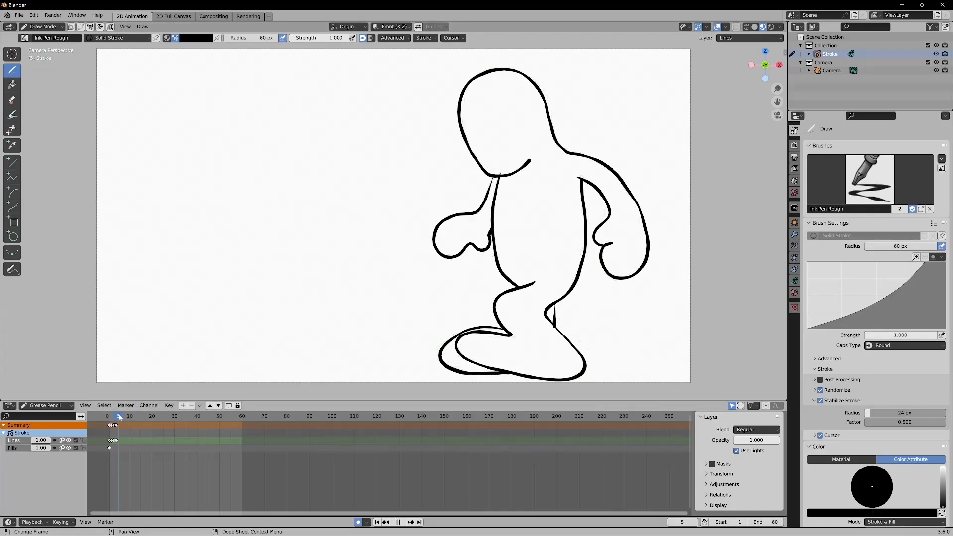
key("space")
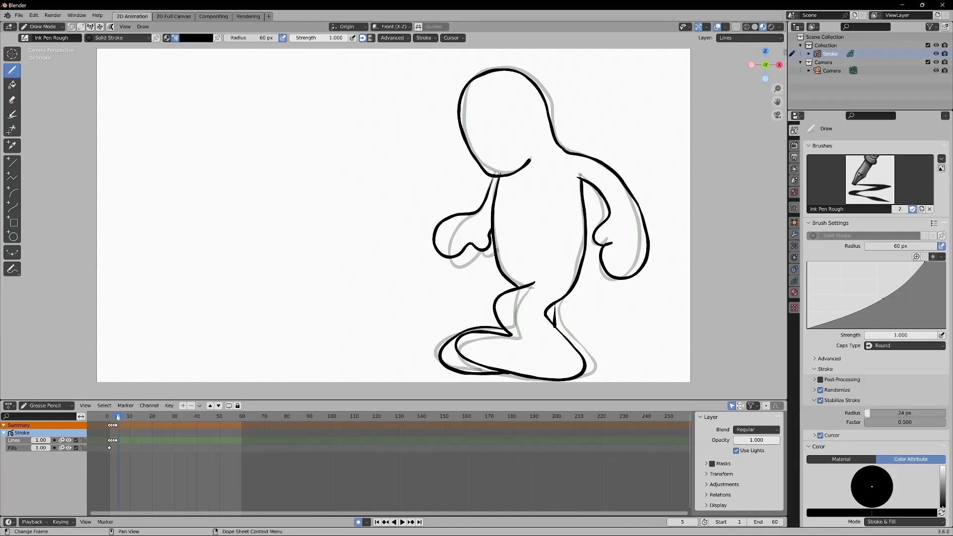
key("space")
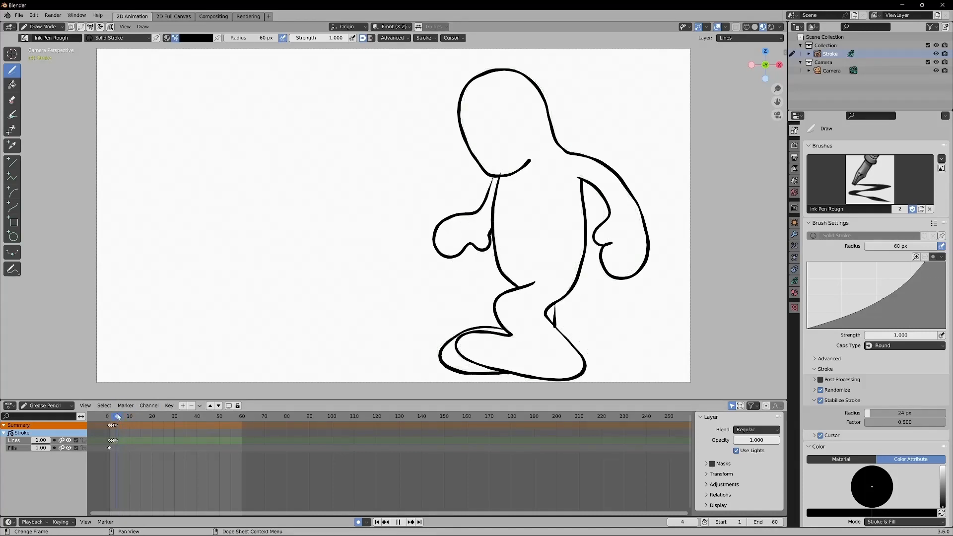
key("space")
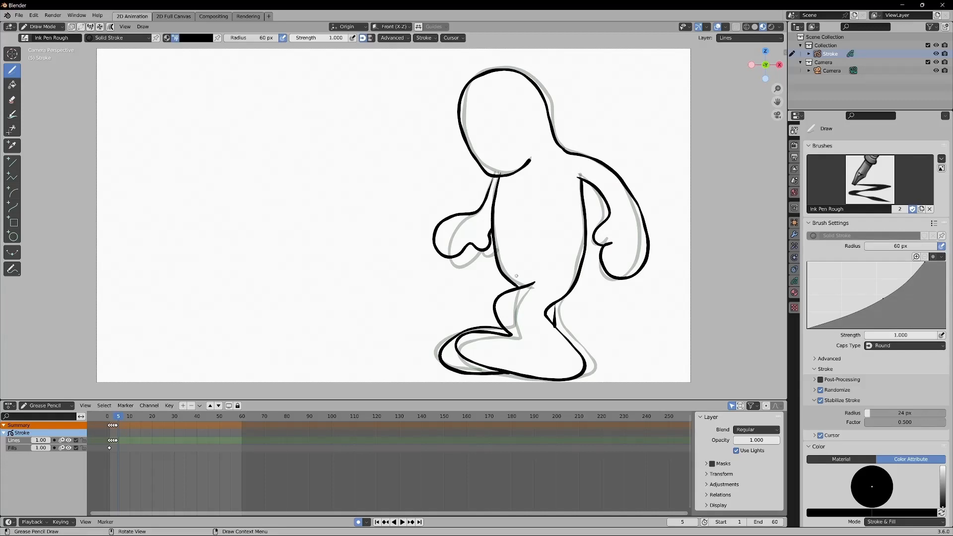
mouse_move(531, 280)
left_mouse_down()
mouse_move(467, 279)
mouse_move(466, 300)
mouse_move(487, 325)
mouse_move(438, 322)
mouse_move(443, 343)
mouse_move(548, 370)
mouse_move(554, 341)
mouse_move(511, 307)
mouse_move(543, 308)
mouse_move(577, 273)
mouse_move(571, 181)
mouse_move(612, 150)
mouse_move(631, 154)
mouse_move(641, 184)
left_mouse_up()
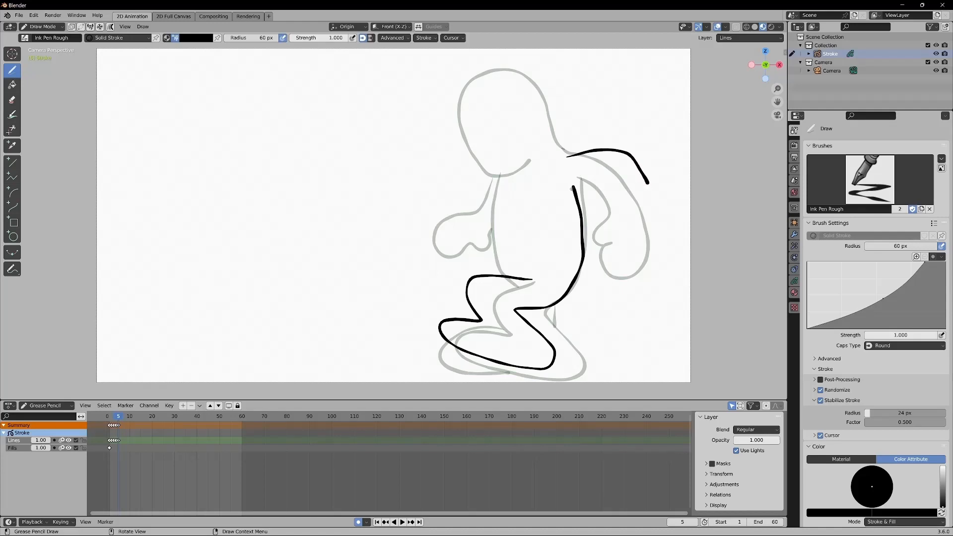
mouse_move(572, 188)
left_mouse_down()
mouse_move(600, 173)
mouse_move(622, 180)
mouse_move(602, 248)
mouse_move(617, 258)
mouse_move(640, 254)
mouse_move(657, 229)
mouse_move(644, 177)
left_mouse_up()
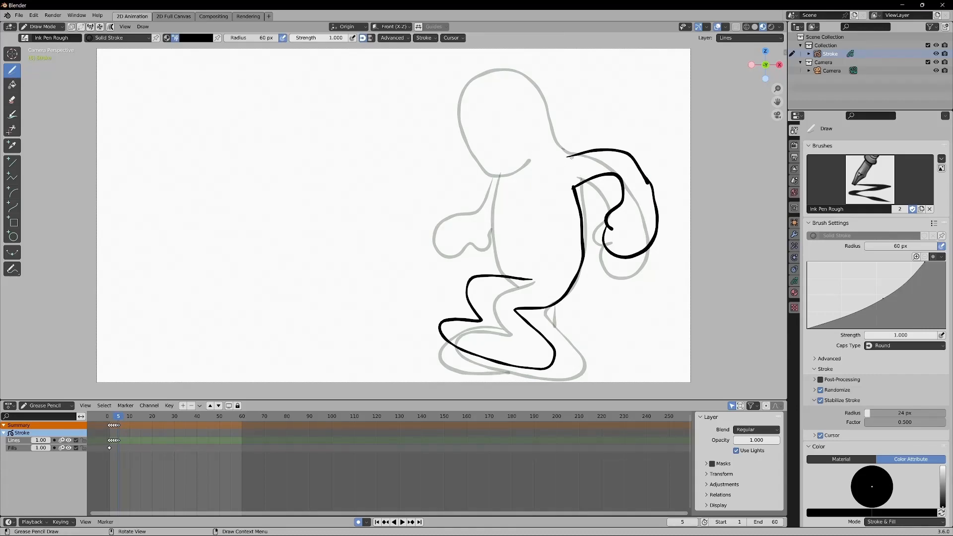
mouse_move(568, 157)
left_mouse_down()
mouse_move(541, 81)
mouse_move(509, 65)
mouse_move(480, 72)
mouse_move(471, 132)
mouse_move(485, 158)
mouse_move(500, 172)
mouse_move(535, 163)
mouse_move(499, 197)
mouse_move(503, 280)
left_mouse_up()
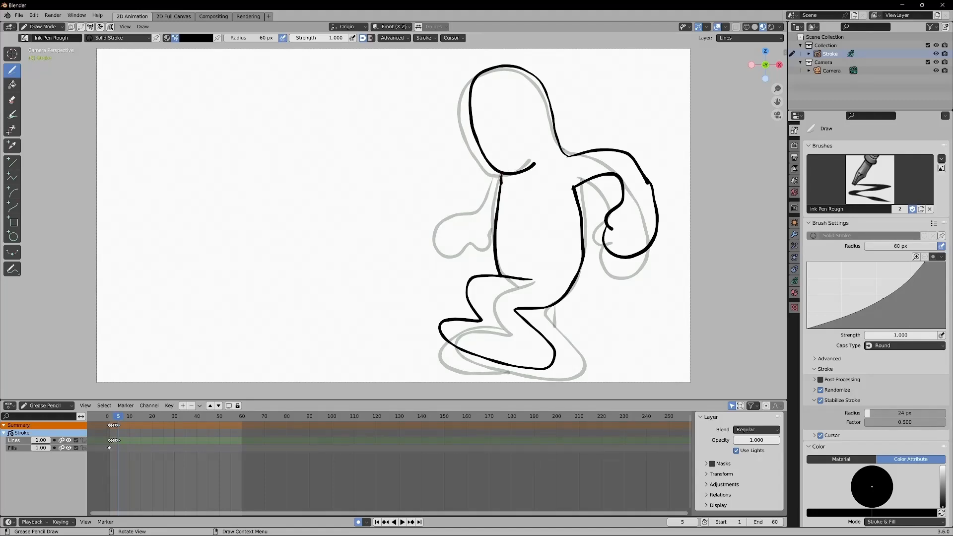
left_click_drag(501, 175, 472, 188)
left_click(42, 13)
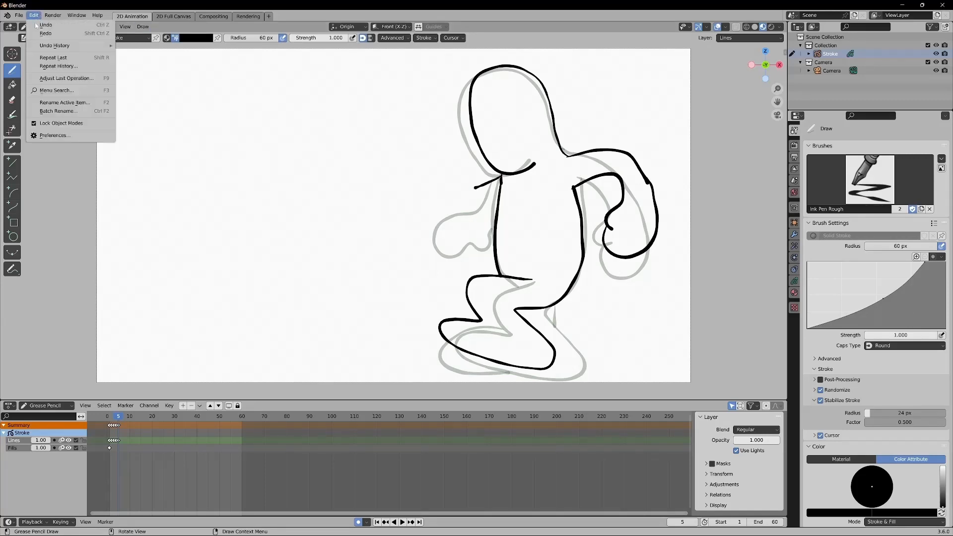
left_click(68, 20)
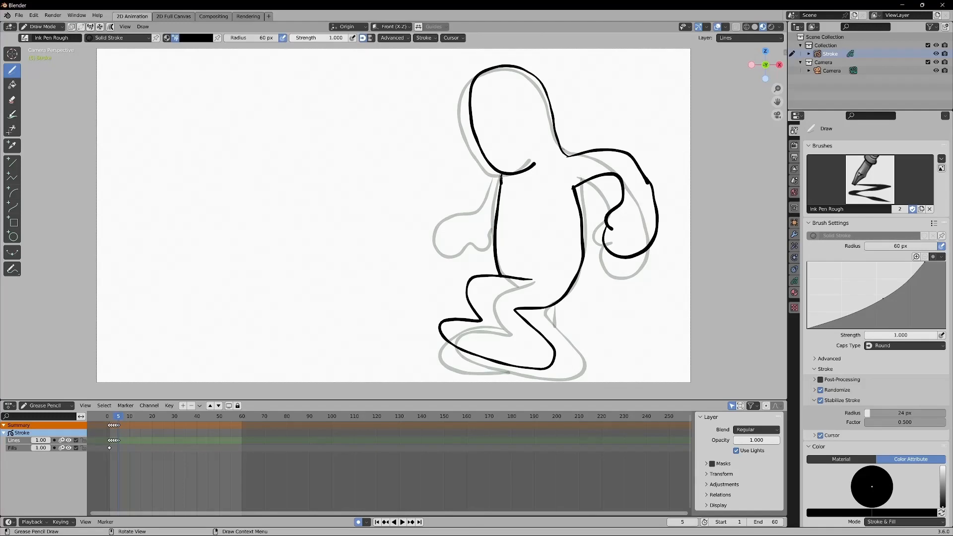
Complete the frame 5 pose with the far arm reaching forward and the far leg behind the near one, and review the drawn frames
mouse_move(500, 175)
left_mouse_down()
mouse_move(478, 207)
mouse_move(428, 211)
mouse_move(423, 228)
mouse_move(443, 253)
mouse_move(451, 235)
mouse_move(456, 247)
mouse_move(467, 243)
mouse_move(470, 226)
mouse_move(496, 229)
left_mouse_up()
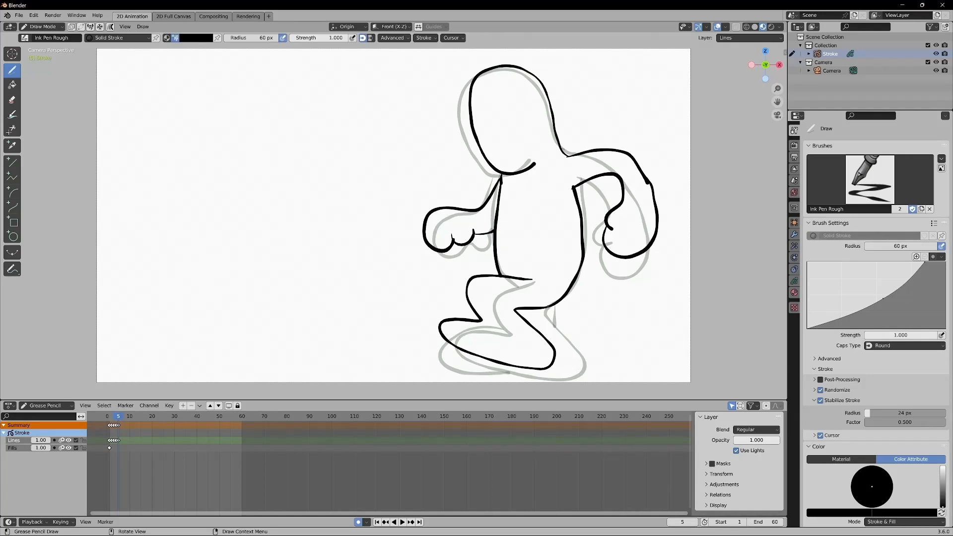
left_click_drag(548, 308, 547, 326)
left_click(34, 16)
left_click(69, 22)
mouse_move(553, 306)
left_mouse_down()
mouse_move(557, 337)
mouse_move(581, 365)
mouse_move(574, 372)
mouse_move(449, 367)
mouse_move(455, 342)
left_mouse_up()
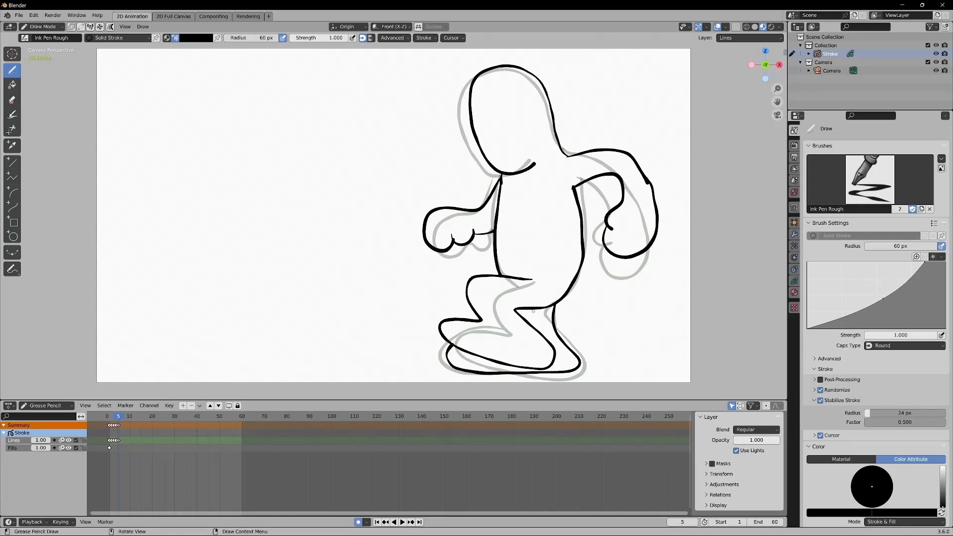
left_click_drag(527, 308, 526, 325)
left_click(108, 416)
key("space")
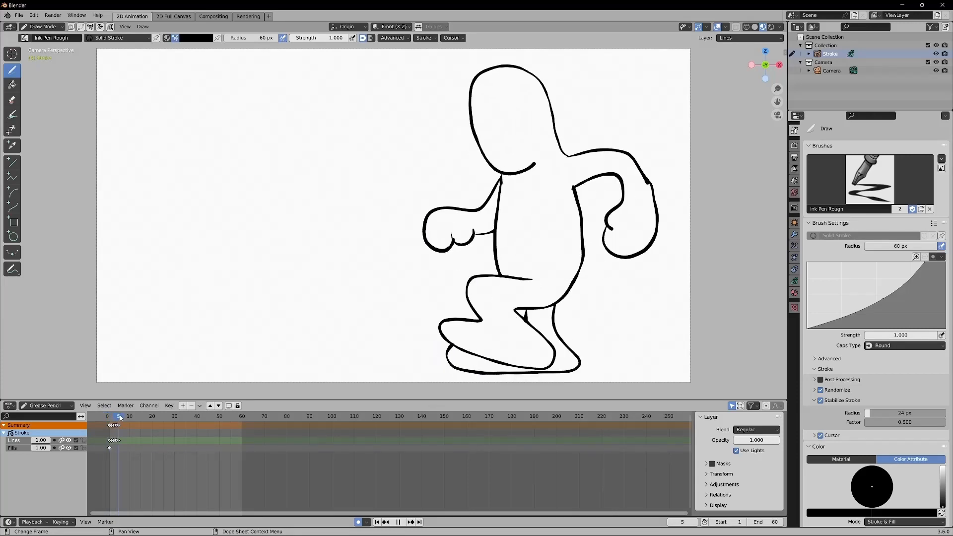
Move to frame 6 and draw the near leg kicking forward, both sides of the torso and the far leg standing underneath
left_click_drag(123, 418, 120, 418)
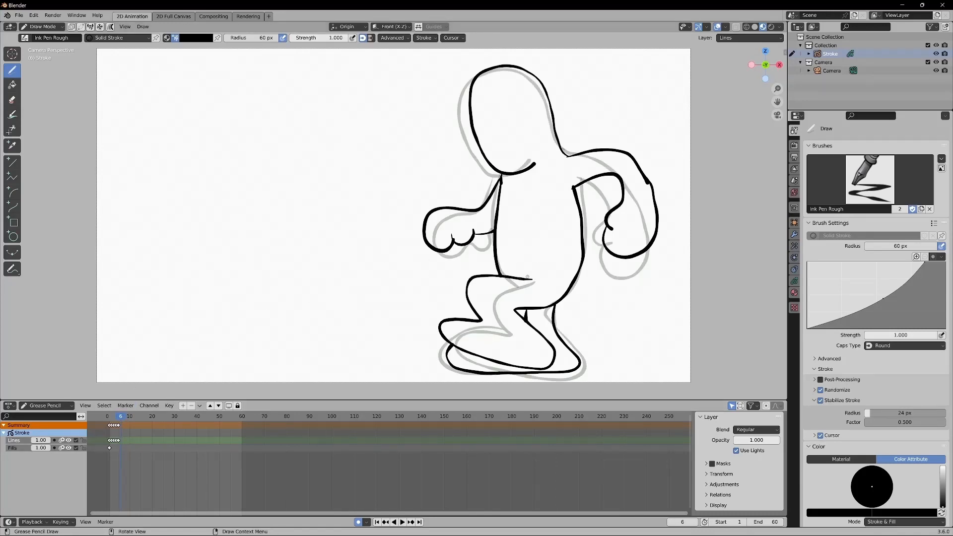
mouse_move(528, 278)
left_mouse_down()
mouse_move(474, 264)
mouse_move(446, 301)
mouse_move(399, 284)
mouse_move(394, 296)
mouse_move(442, 336)
mouse_move(485, 346)
mouse_move(496, 294)
mouse_move(546, 304)
mouse_move(570, 294)
mouse_move(580, 238)
mouse_move(573, 188)
left_mouse_up()
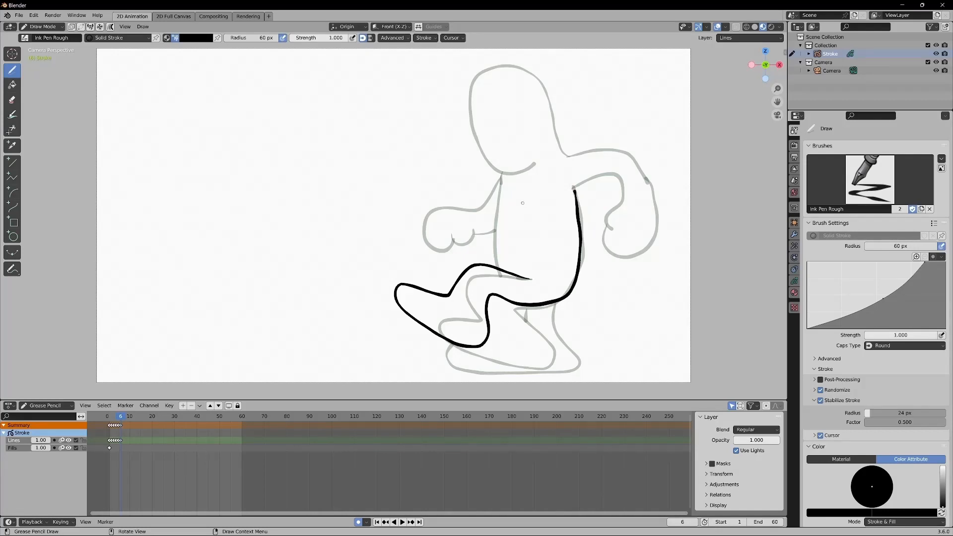
left_click_drag(504, 172, 500, 268)
mouse_move(522, 308)
left_mouse_down()
mouse_move(525, 337)
mouse_move(486, 344)
mouse_move(470, 357)
mouse_move(474, 365)
mouse_move(490, 376)
mouse_move(597, 368)
mouse_move(598, 346)
mouse_move(562, 332)
mouse_move(548, 316)
mouse_move(552, 299)
left_mouse_up()
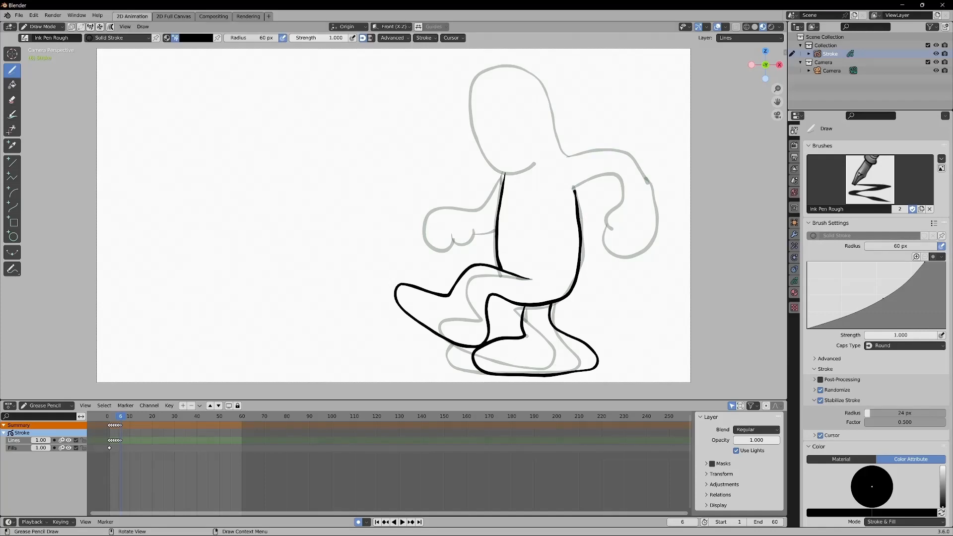
left_click_drag(523, 335, 546, 345)
Complete the frame 6 pose with the near arm swung further back, the head, and the far arm raised forward with a curled hand
mouse_move(564, 159)
left_mouse_down()
mouse_move(634, 140)
mouse_move(658, 184)
mouse_move(659, 229)
left_mouse_up()
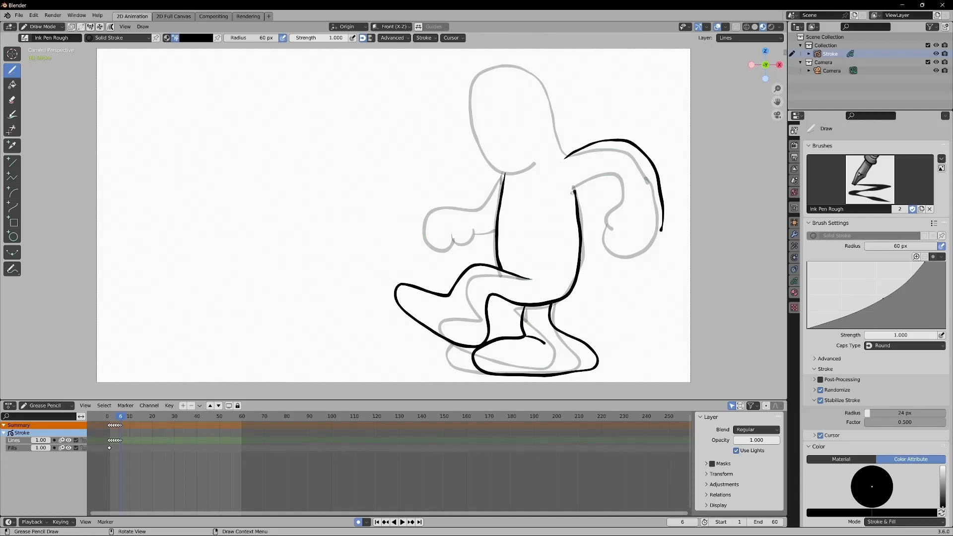
mouse_move(572, 192)
left_mouse_down()
mouse_move(623, 169)
mouse_move(627, 194)
mouse_move(610, 218)
mouse_move(633, 215)
mouse_move(610, 229)
mouse_move(616, 241)
mouse_move(640, 243)
mouse_move(664, 228)
left_mouse_up()
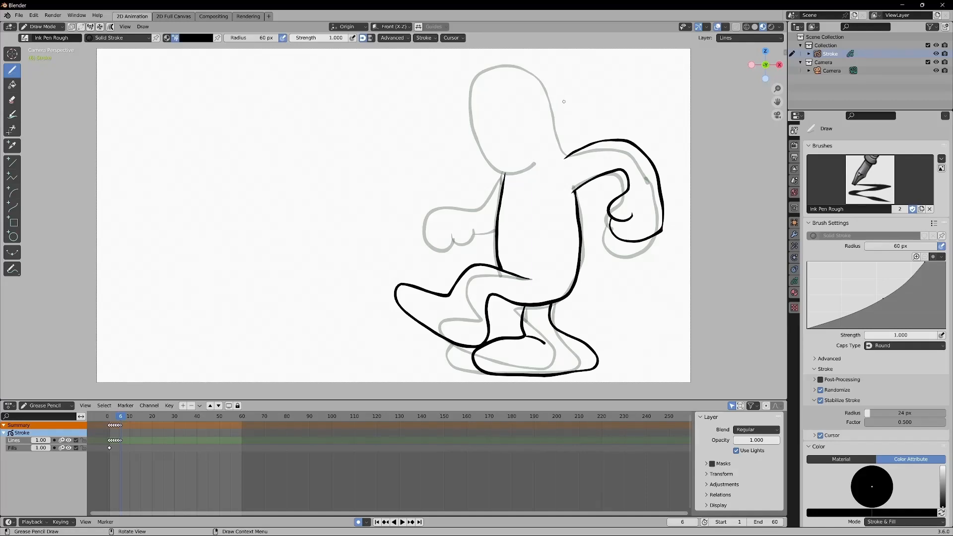
mouse_move(565, 157)
left_mouse_down()
mouse_move(552, 130)
mouse_move(550, 80)
mouse_move(500, 64)
mouse_move(478, 84)
mouse_move(479, 143)
mouse_move(504, 174)
mouse_move(534, 164)
left_mouse_up()
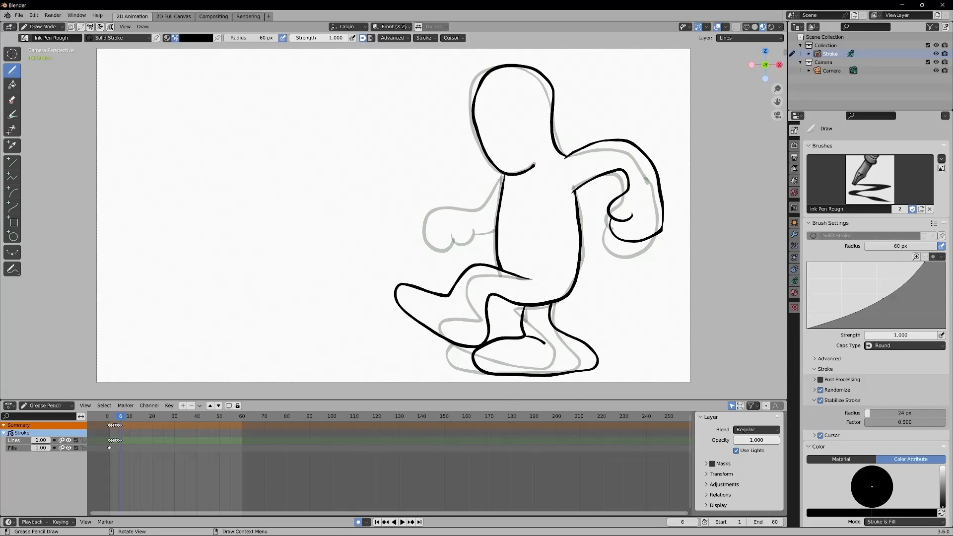
mouse_move(502, 177)
left_mouse_down()
mouse_move(469, 198)
mouse_move(430, 174)
mouse_move(416, 178)
mouse_move(408, 199)
mouse_move(423, 219)
mouse_move(442, 217)
mouse_move(432, 195)
mouse_move(432, 213)
mouse_move(454, 214)
mouse_move(454, 196)
mouse_move(445, 215)
mouse_move(454, 219)
mouse_move(489, 219)
mouse_move(500, 209)
left_mouse_up()
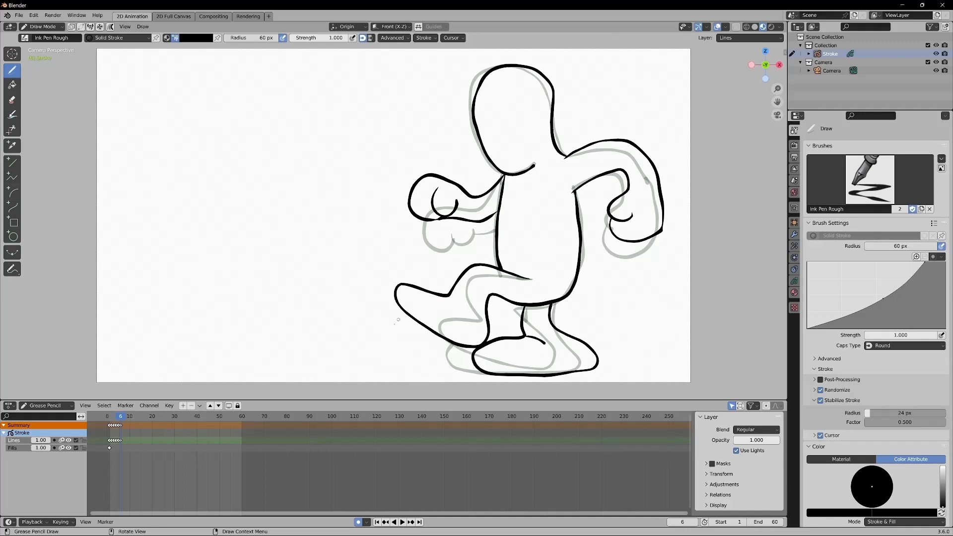
Create empty drawing keyframes at frames 7, 10 and 8, and return to frame 7
key("Right")
left_click(123, 419)
left_click_drag(501, 270, 503, 265)
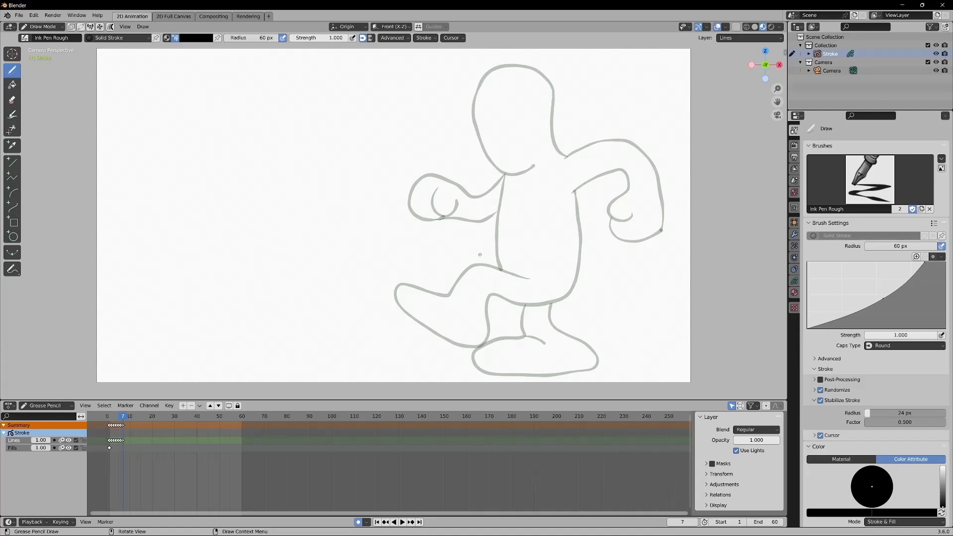
key("space")
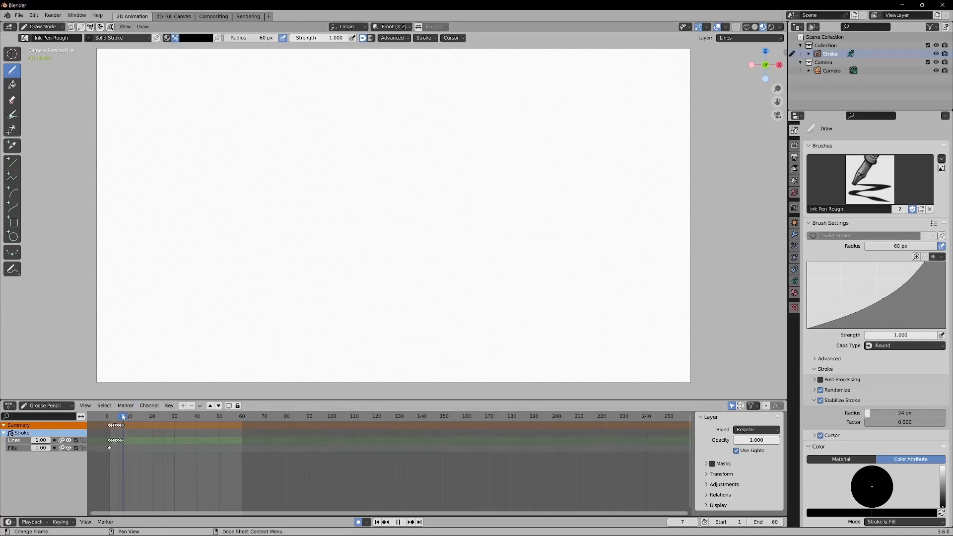
mouse_move(128, 417)
left_mouse_down()
mouse_move(111, 418)
mouse_move(130, 418)
left_mouse_up()
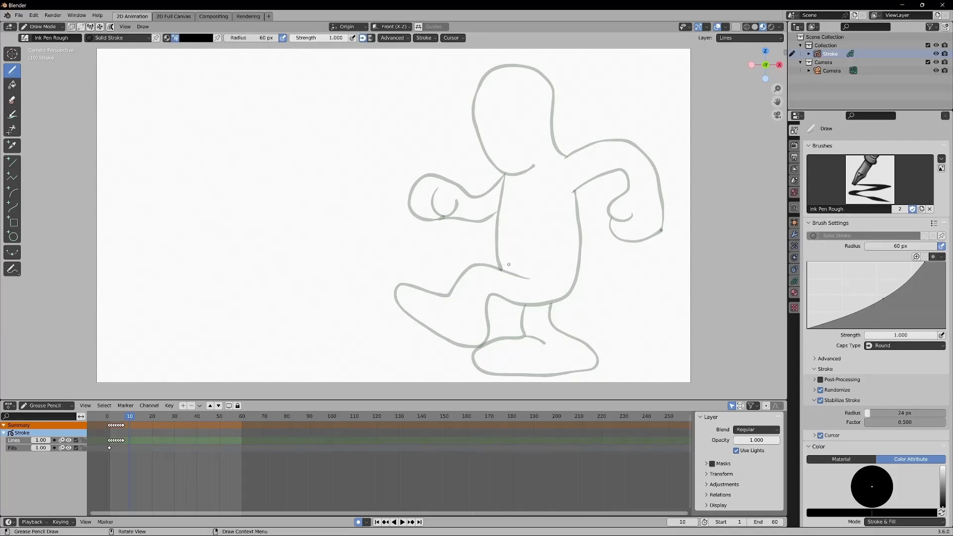
key("shift+i")
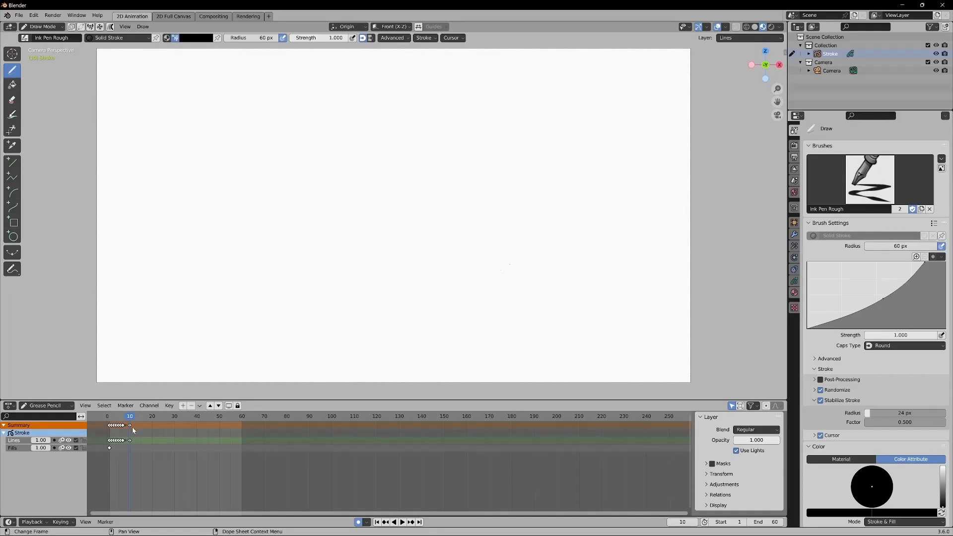
left_click_drag(130, 419, 126, 415)
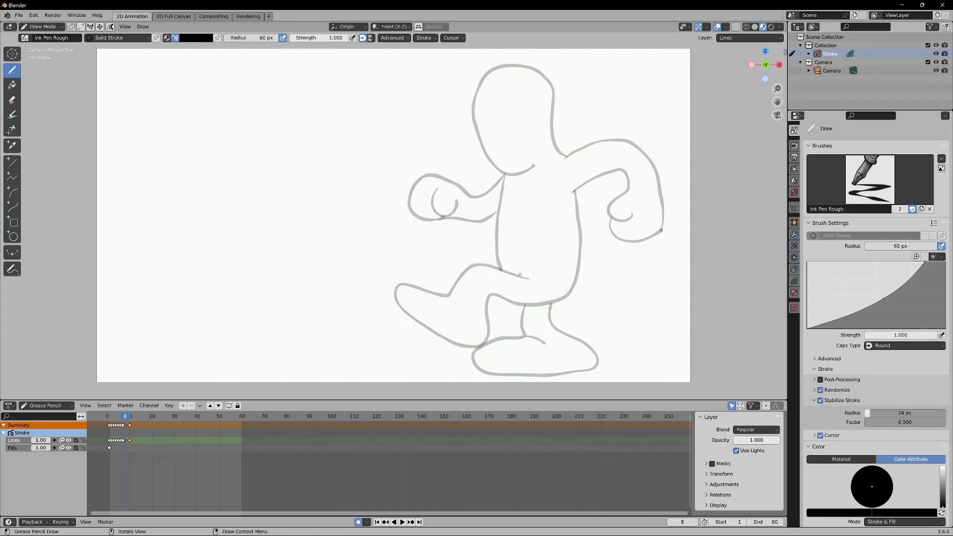
key("shift+i")
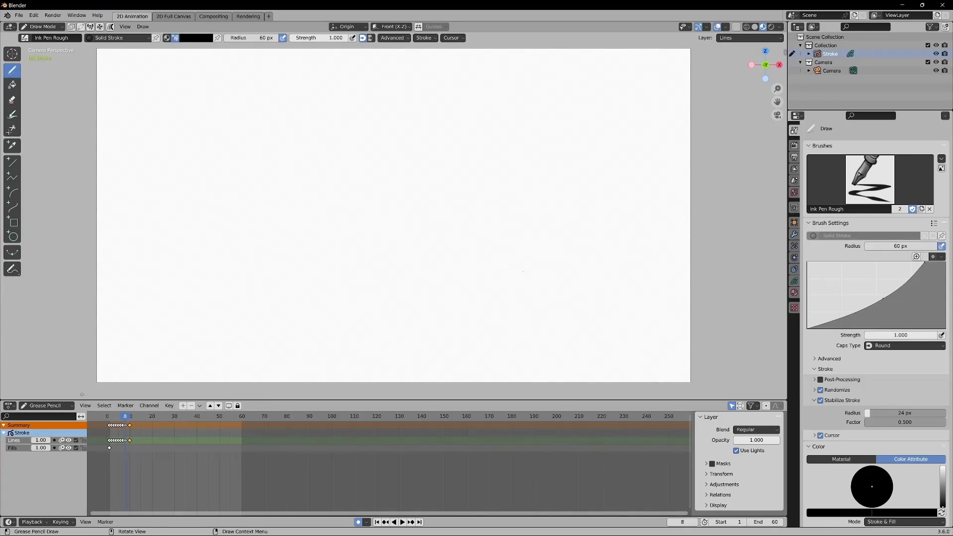
left_click(124, 416)
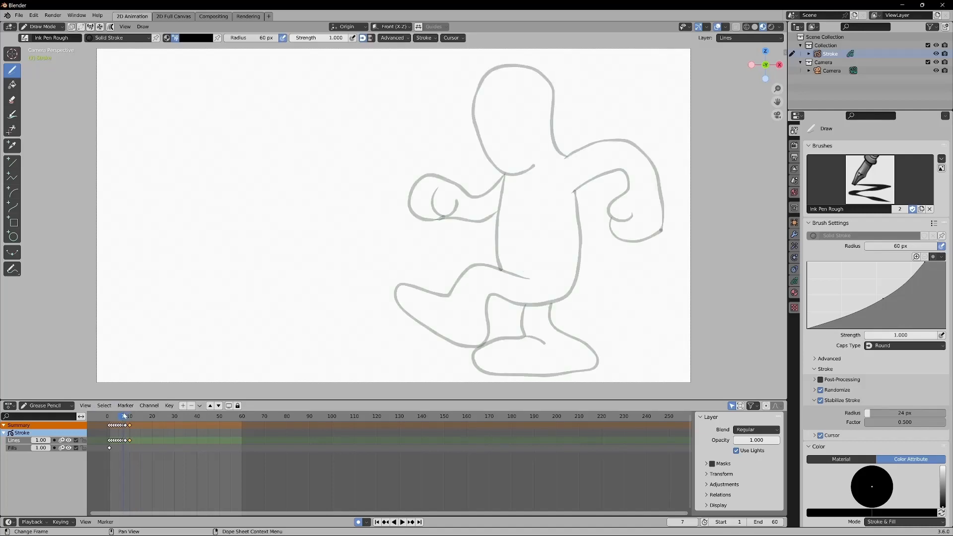
left_click_drag(124, 416, 124, 416)
On frame 7, draw the near leg lifted higher, both sides of the torso and the far foot slightly further back
mouse_move(524, 275)
left_mouse_down()
mouse_move(466, 249)
mouse_move(443, 281)
mouse_move(397, 245)
mouse_move(387, 257)
mouse_move(400, 293)
mouse_move(431, 328)
mouse_move(469, 340)
mouse_move(486, 275)
mouse_move(514, 307)
mouse_move(542, 311)
mouse_move(560, 292)
mouse_move(575, 263)
mouse_move(577, 184)
left_mouse_up()
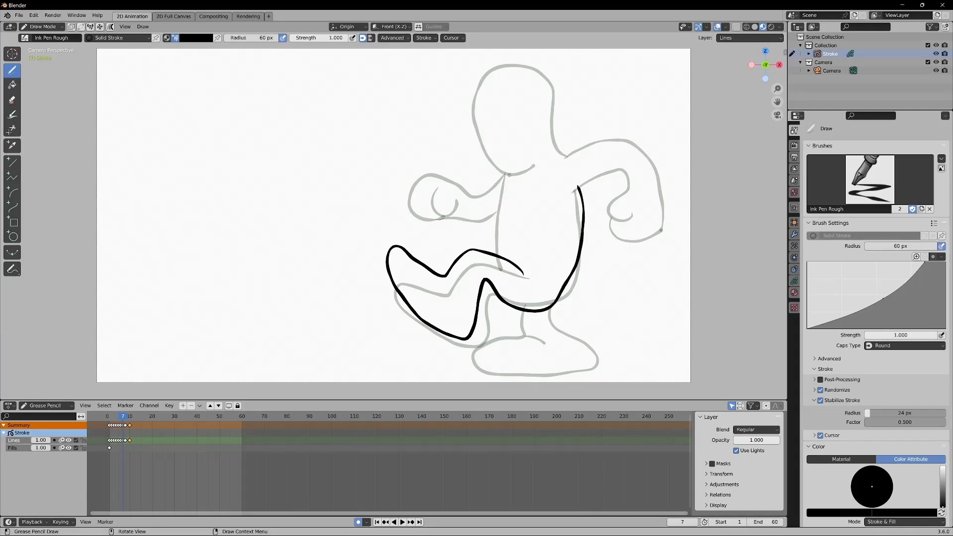
left_click_drag(508, 175, 502, 259)
mouse_move(520, 308)
left_mouse_down()
mouse_move(520, 325)
mouse_move(545, 350)
mouse_move(572, 354)
mouse_move(511, 349)
mouse_move(489, 365)
mouse_move(581, 379)
mouse_move(606, 365)
mouse_move(609, 347)
mouse_move(543, 308)
left_mouse_up()
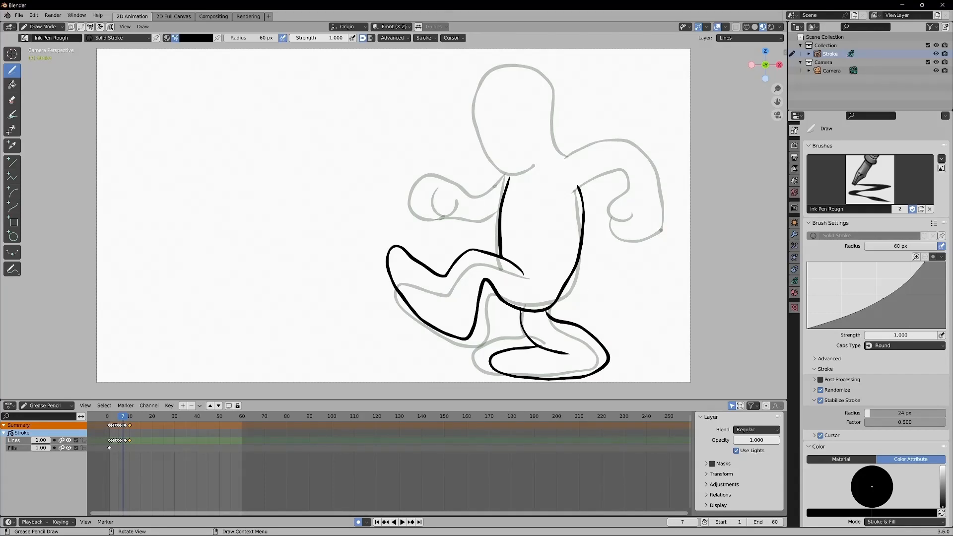
Complete the frame 7 pose with the head raised and tilted back, the far fist lifted beside it and the near arm bent behind
mouse_move(566, 157)
left_mouse_down()
mouse_move(558, 123)
mouse_move(569, 94)
mouse_move(552, 63)
mouse_move(516, 53)
mouse_move(478, 109)
mouse_move(483, 145)
mouse_move(502, 164)
mouse_move(527, 169)
mouse_move(539, 159)
mouse_move(506, 183)
left_mouse_up()
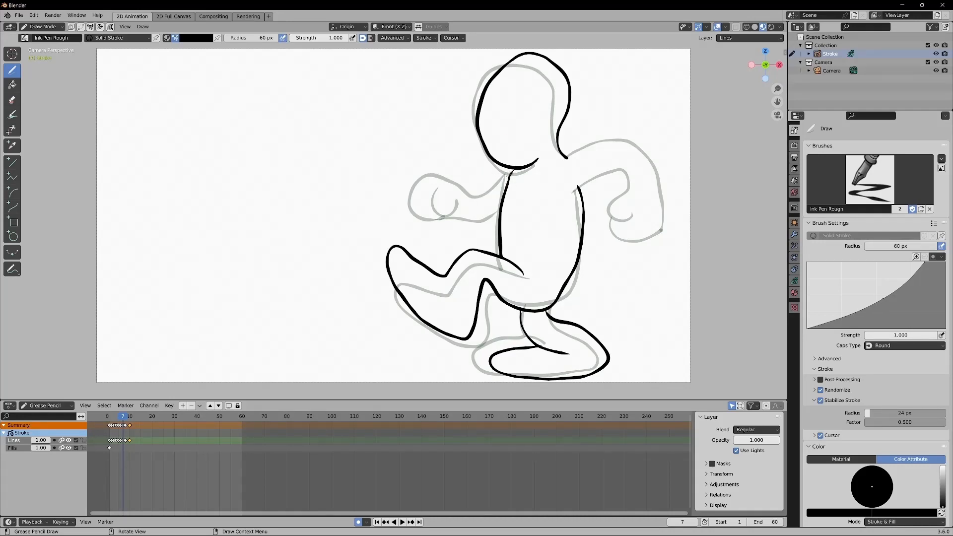
mouse_move(512, 171)
left_mouse_down()
mouse_move(462, 178)
mouse_move(463, 131)
mouse_move(426, 142)
mouse_move(436, 154)
mouse_move(453, 143)
mouse_move(445, 113)
mouse_move(418, 115)
mouse_move(409, 155)
mouse_move(457, 199)
mouse_move(506, 200)
left_mouse_up()
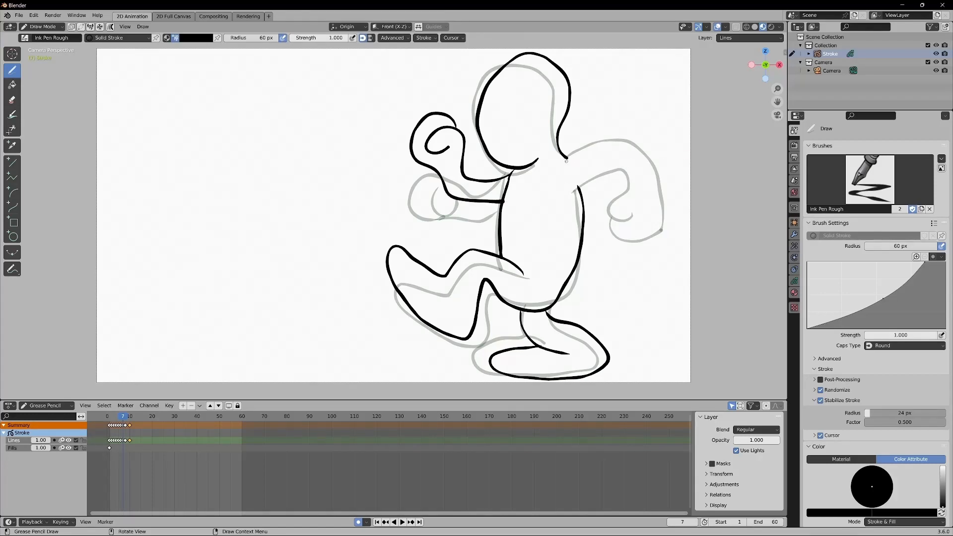
mouse_move(567, 158)
left_mouse_down()
mouse_move(602, 133)
mouse_move(627, 134)
mouse_move(644, 154)
mouse_move(649, 191)
left_mouse_up()
mouse_move(574, 189)
left_mouse_down()
mouse_move(621, 164)
mouse_move(626, 184)
mouse_move(601, 202)
mouse_move(610, 214)
mouse_move(628, 207)
mouse_move(608, 223)
mouse_move(626, 237)
mouse_move(656, 221)
mouse_move(658, 187)
mouse_move(648, 177)
left_mouse_up()
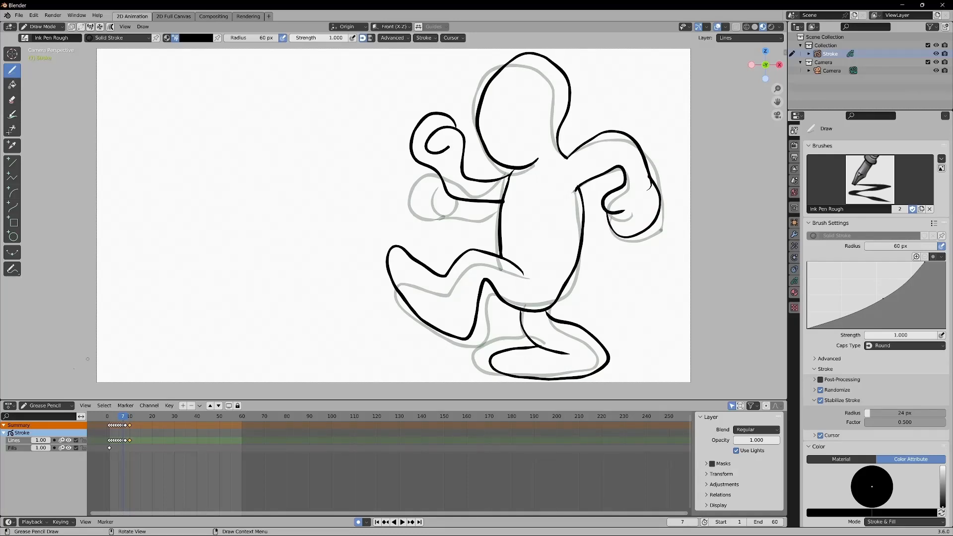
Move to frame 8 and draw the near leg stretched forward and down, the back of the torso and the far foot rolling onto its toes
key("space")
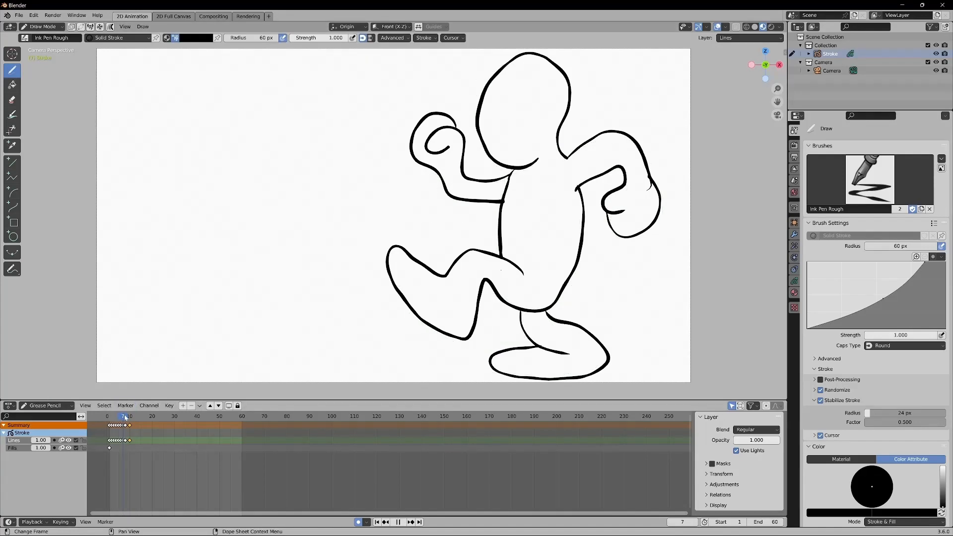
key("space")
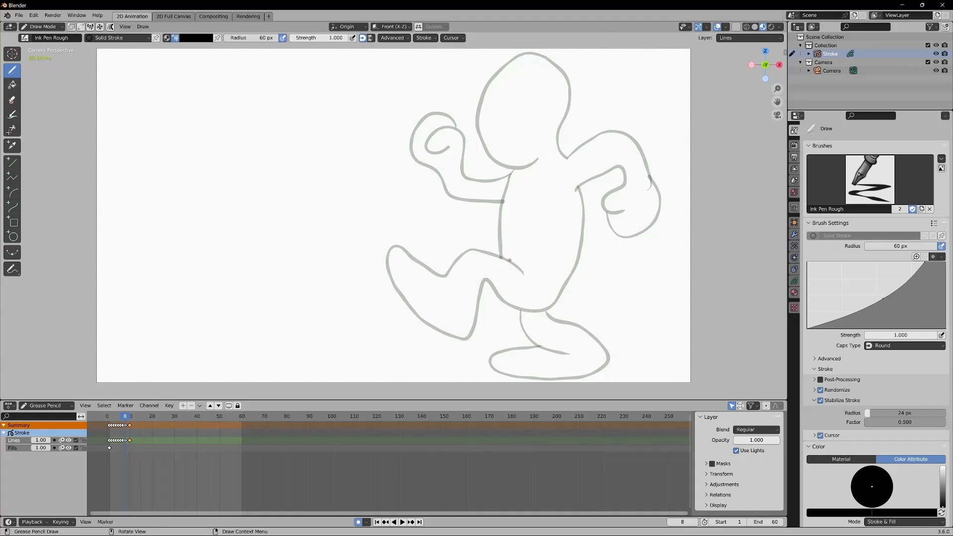
mouse_move(509, 260)
left_mouse_down()
mouse_move(416, 323)
mouse_move(357, 289)
mouse_move(351, 304)
mouse_move(402, 366)
mouse_move(426, 374)
mouse_move(503, 298)
mouse_move(557, 276)
mouse_move(573, 185)
left_mouse_up()
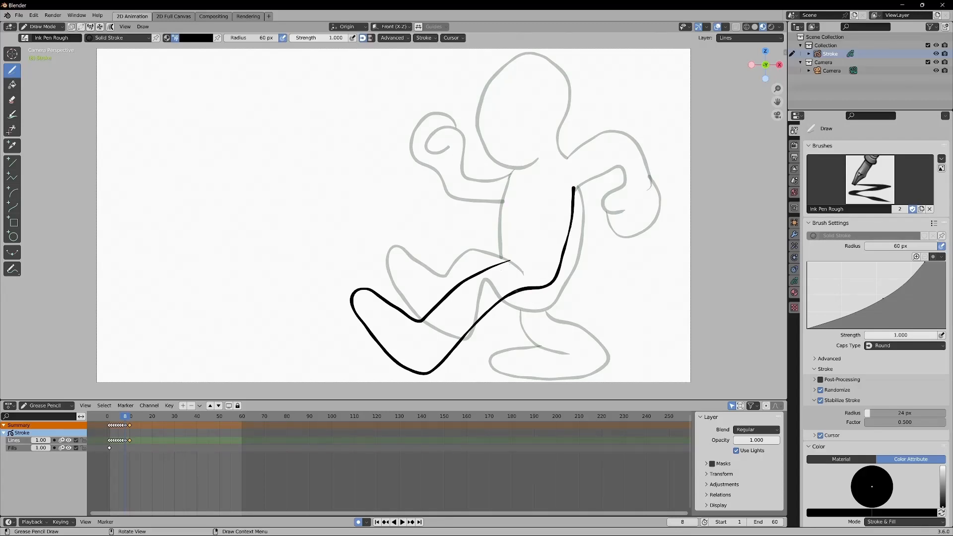
mouse_move(514, 293)
left_mouse_down()
mouse_move(525, 336)
mouse_move(569, 349)
left_mouse_up()
mouse_move(539, 289)
left_mouse_down()
mouse_move(549, 317)
mouse_move(604, 316)
mouse_move(607, 331)
mouse_move(595, 363)
mouse_move(571, 378)
mouse_move(524, 371)
mouse_move(521, 357)
mouse_move(544, 346)
left_mouse_up()
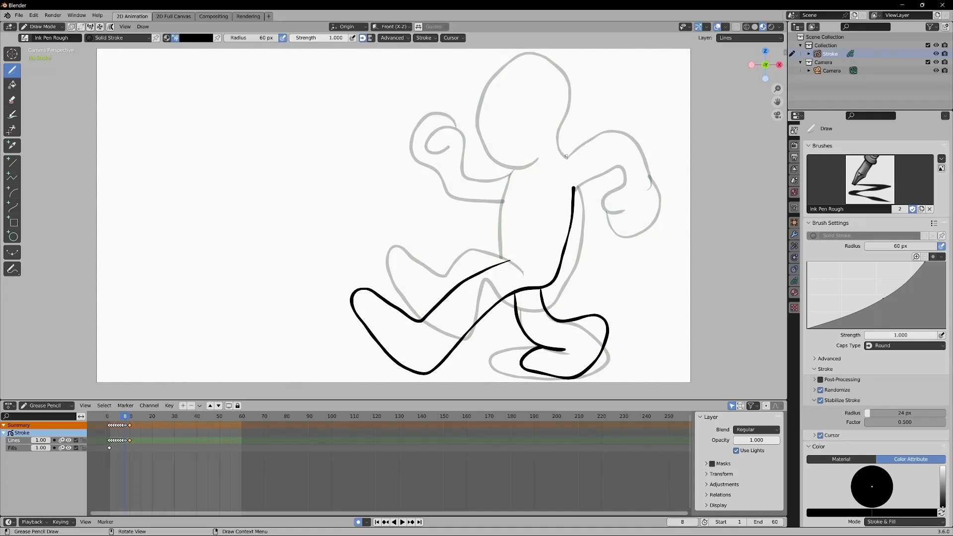
Complete the frame 8 pose with the near arm bent behind, the head, the front of the torso and the far fist close to the face
mouse_move(562, 158)
left_mouse_down()
mouse_move(625, 127)
mouse_move(647, 176)
left_mouse_up()
mouse_move(572, 188)
left_mouse_down()
mouse_move(616, 168)
mouse_move(623, 179)
mouse_move(601, 195)
mouse_move(604, 212)
mouse_move(628, 204)
mouse_move(616, 232)
mouse_move(642, 229)
mouse_move(658, 210)
mouse_move(656, 182)
mouse_move(642, 169)
left_mouse_up()
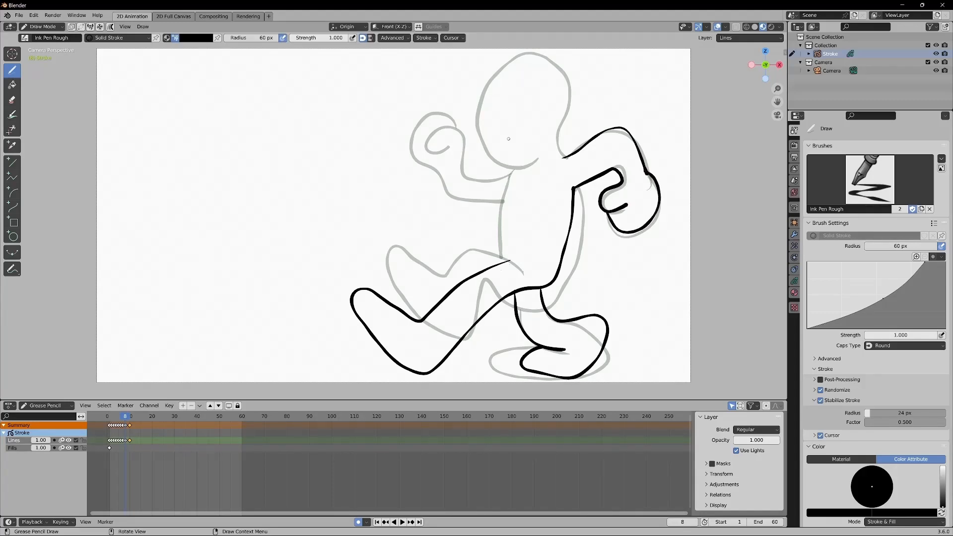
mouse_move(564, 157)
left_mouse_down()
mouse_move(576, 97)
mouse_move(559, 71)
mouse_move(519, 62)
mouse_move(493, 91)
mouse_move(486, 135)
mouse_move(496, 161)
mouse_move(521, 174)
mouse_move(542, 160)
mouse_move(500, 199)
mouse_move(495, 251)
mouse_move(507, 261)
left_mouse_up()
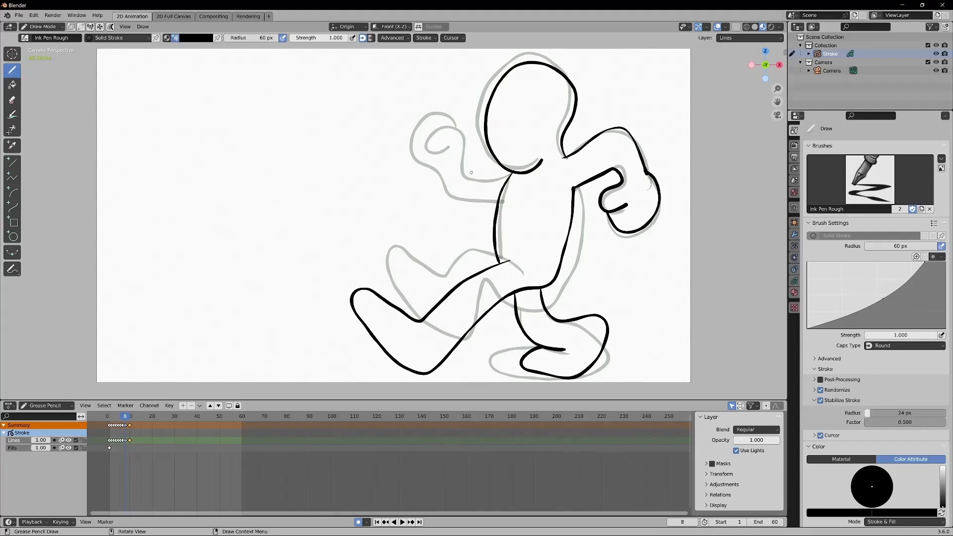
mouse_move(468, 179)
left_mouse_down()
mouse_move(480, 149)
mouse_move(475, 124)
mouse_move(453, 127)
mouse_move(452, 141)
mouse_move(465, 144)
mouse_move(471, 110)
mouse_move(452, 104)
mouse_move(424, 127)
mouse_move(446, 182)
mouse_move(456, 201)
mouse_move(502, 201)
mouse_move(502, 177)
mouse_move(516, 174)
mouse_move(498, 198)
left_mouse_up()
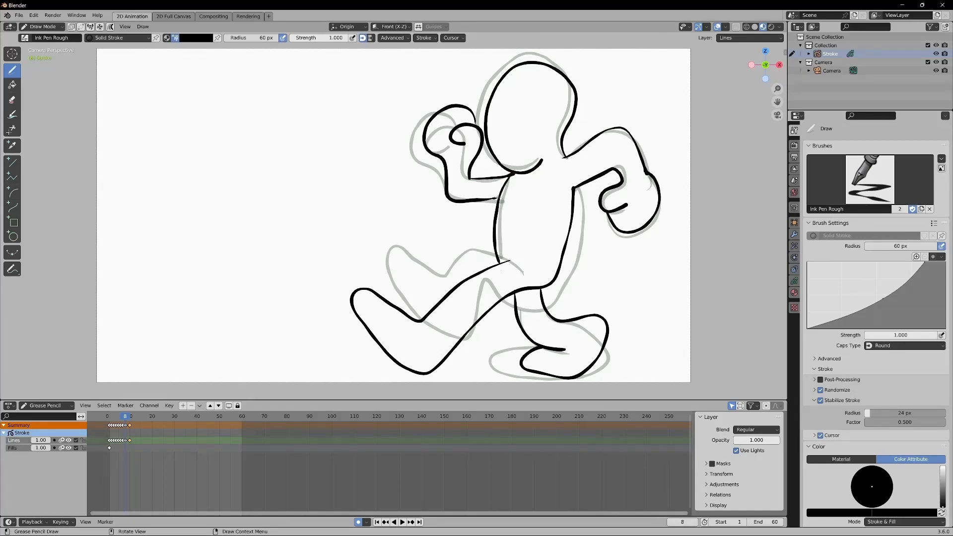
left_click_drag(492, 199, 502, 198)
Move to frame 9 and start a new empty drawing there over the ghosted frame 8 pose
key("space")
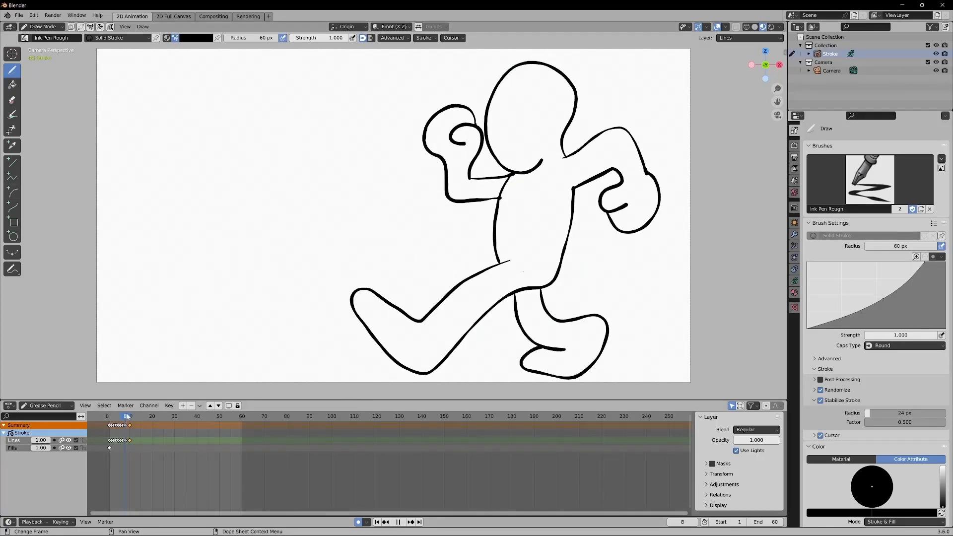
key("space")
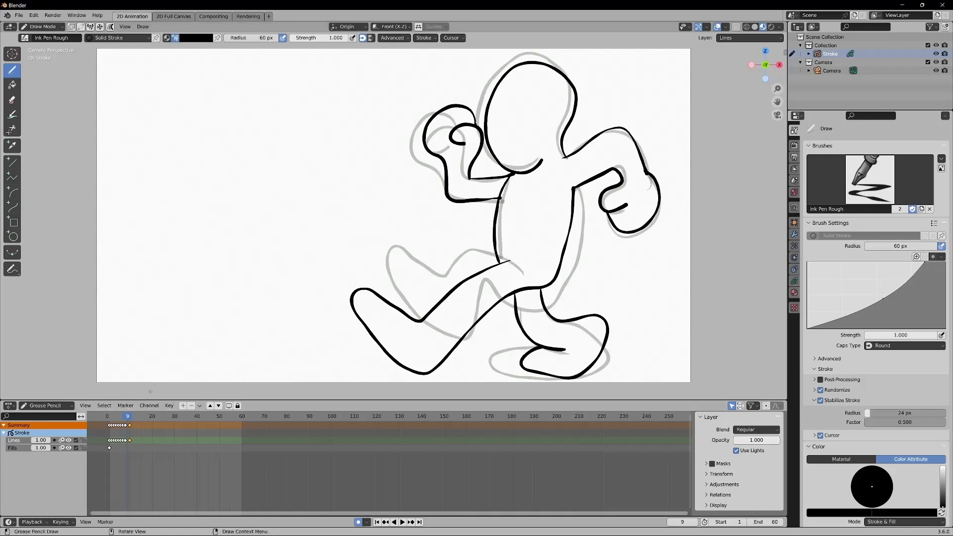
left_click(506, 257)
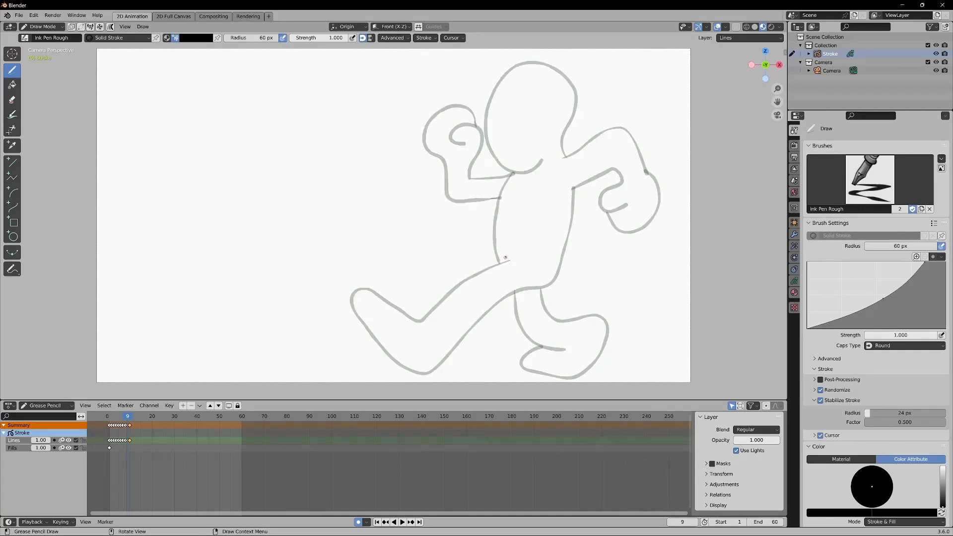
mouse_move(504, 258)
left_mouse_down()
mouse_move(453, 291)
mouse_move(460, 342)
mouse_move(380, 371)
mouse_move(510, 366)
mouse_move(474, 294)
left_mouse_up()
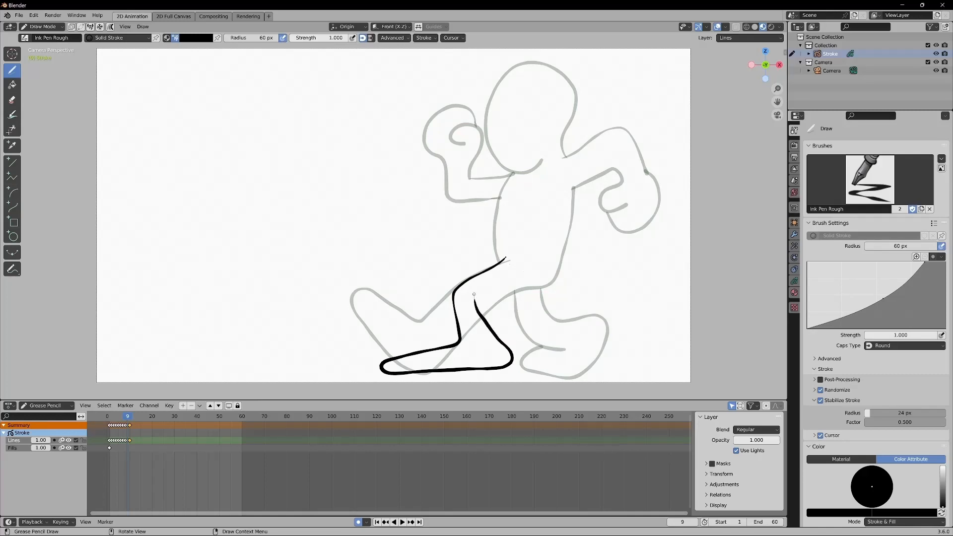
left_click(19, 15)
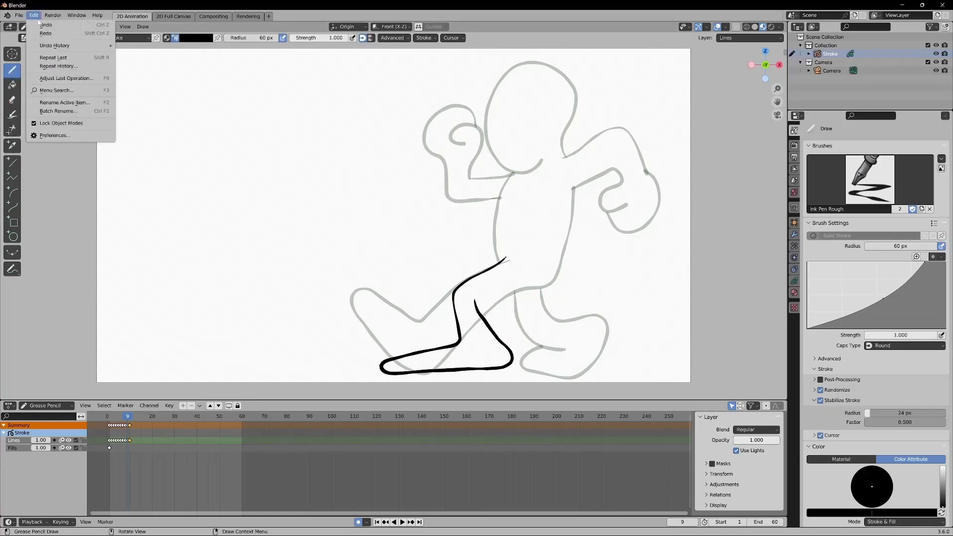
left_click(41, 25)
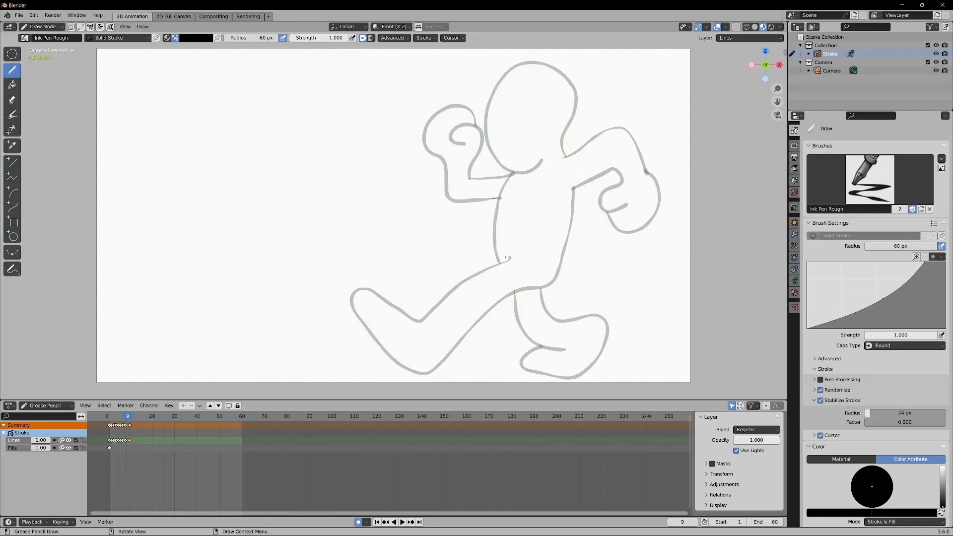
Draw the frame 9 pose with the near foot flat in front, the far leg bent behind, the far fist lowered and the near arm back
mouse_move(508, 258)
left_mouse_down()
mouse_move(459, 289)
mouse_move(465, 338)
mouse_move(380, 356)
mouse_move(401, 367)
mouse_move(510, 368)
mouse_move(515, 342)
mouse_move(491, 302)
mouse_move(550, 271)
mouse_move(566, 188)
left_mouse_up()
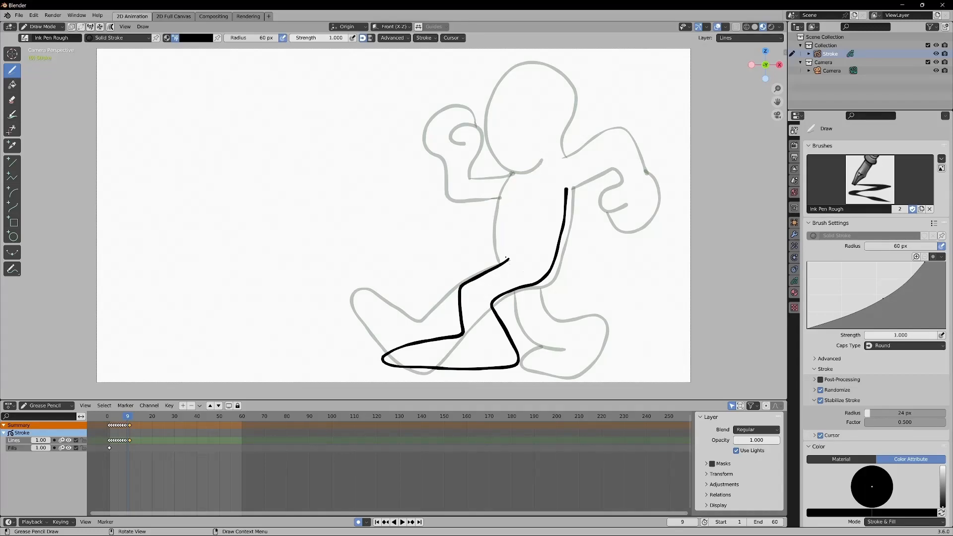
mouse_move(512, 172)
left_mouse_down()
mouse_move(496, 244)
mouse_move(520, 313)
mouse_move(535, 324)
mouse_move(569, 312)
mouse_move(576, 345)
mouse_move(558, 366)
mouse_move(581, 373)
mouse_move(597, 365)
mouse_move(616, 330)
mouse_move(603, 287)
mouse_move(540, 301)
mouse_move(533, 282)
left_mouse_up()
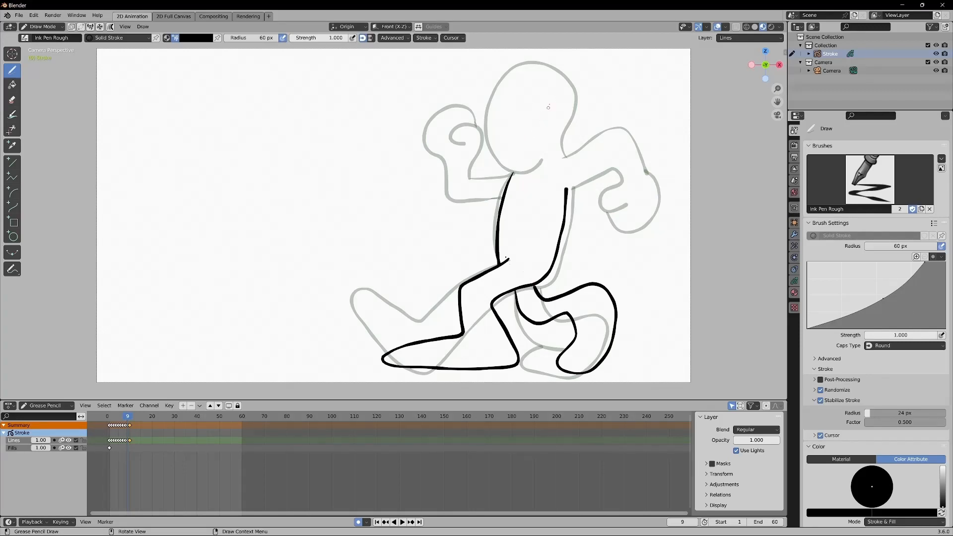
mouse_move(565, 157)
left_mouse_down()
mouse_move(576, 86)
mouse_move(524, 66)
mouse_move(496, 84)
mouse_move(486, 150)
mouse_move(519, 174)
mouse_move(542, 158)
left_mouse_up()
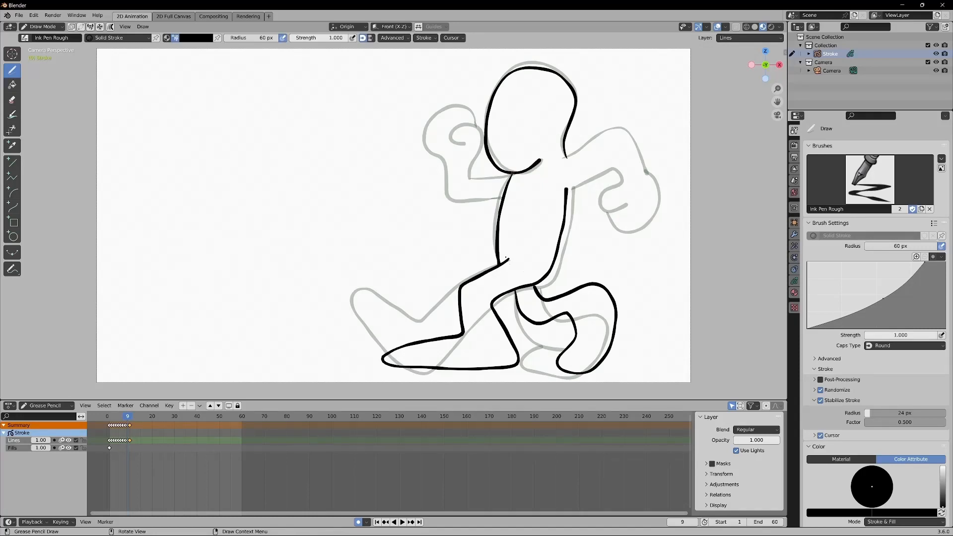
mouse_move(510, 174)
left_mouse_down()
mouse_move(475, 198)
mouse_move(467, 156)
mouse_move(443, 166)
mouse_move(446, 181)
mouse_move(455, 180)
mouse_move(432, 149)
mouse_move(425, 187)
mouse_move(489, 224)
mouse_move(504, 209)
left_mouse_up()
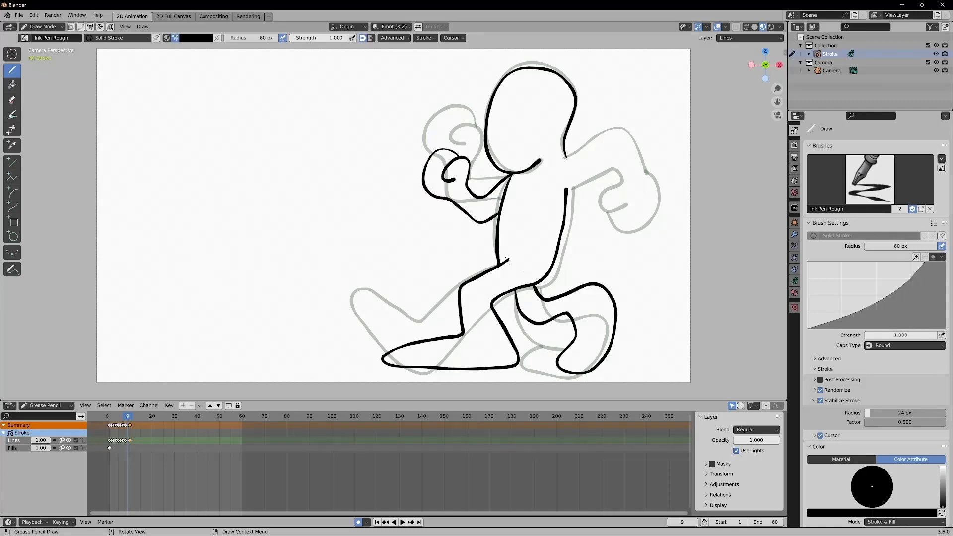
mouse_move(566, 157)
left_mouse_down()
mouse_move(629, 149)
mouse_move(654, 216)
mouse_move(643, 234)
mouse_move(614, 234)
mouse_move(609, 209)
mouse_move(624, 214)
mouse_move(603, 210)
mouse_move(612, 186)
mouse_move(603, 174)
mouse_move(562, 194)
left_mouse_up()
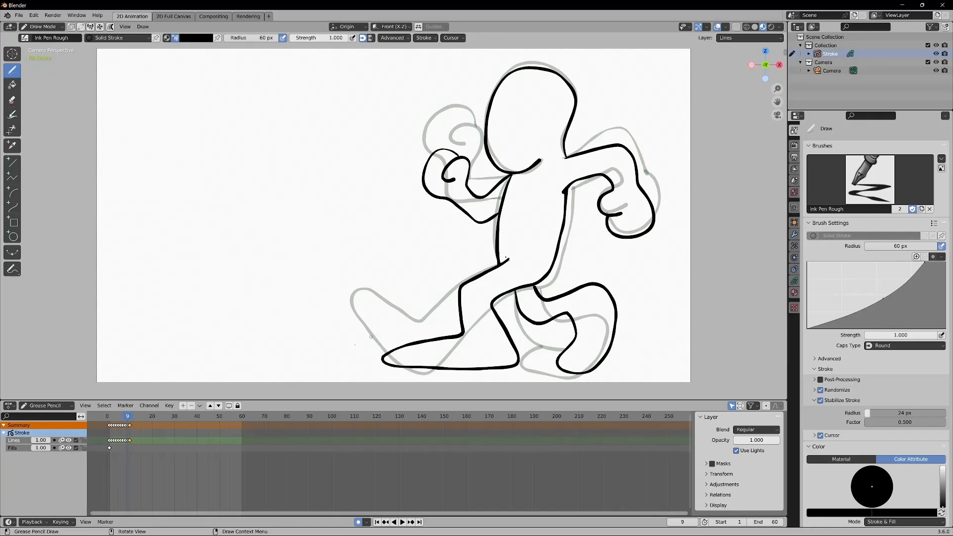
Move to frame 10 and draw the near leg with the back of the torso, the near arm hanging behind and the raised head
left_click_drag(128, 415, 130, 417)
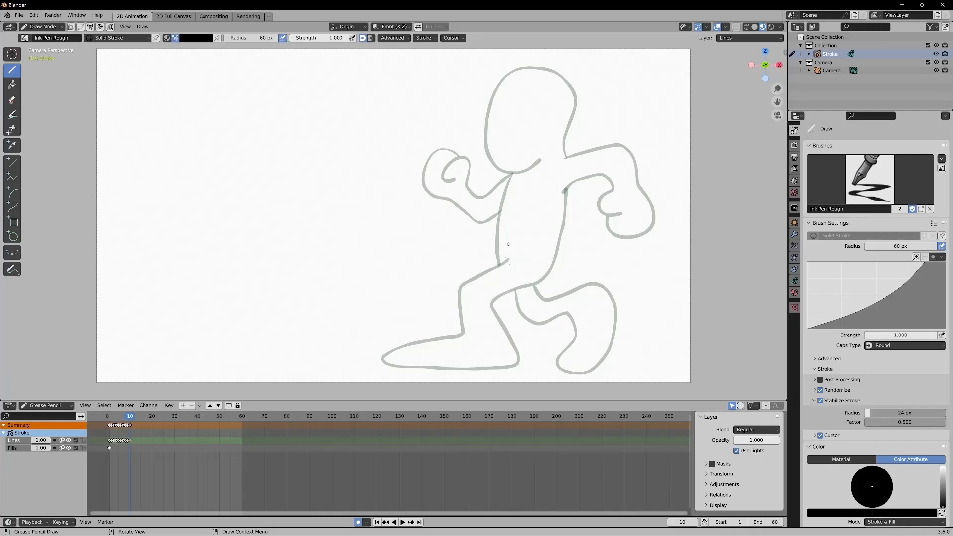
mouse_move(508, 244)
left_mouse_down()
mouse_move(486, 287)
mouse_move(500, 336)
mouse_move(444, 348)
mouse_move(421, 369)
mouse_move(524, 371)
mouse_move(550, 357)
mouse_move(515, 299)
mouse_move(554, 238)
mouse_move(557, 170)
left_mouse_up()
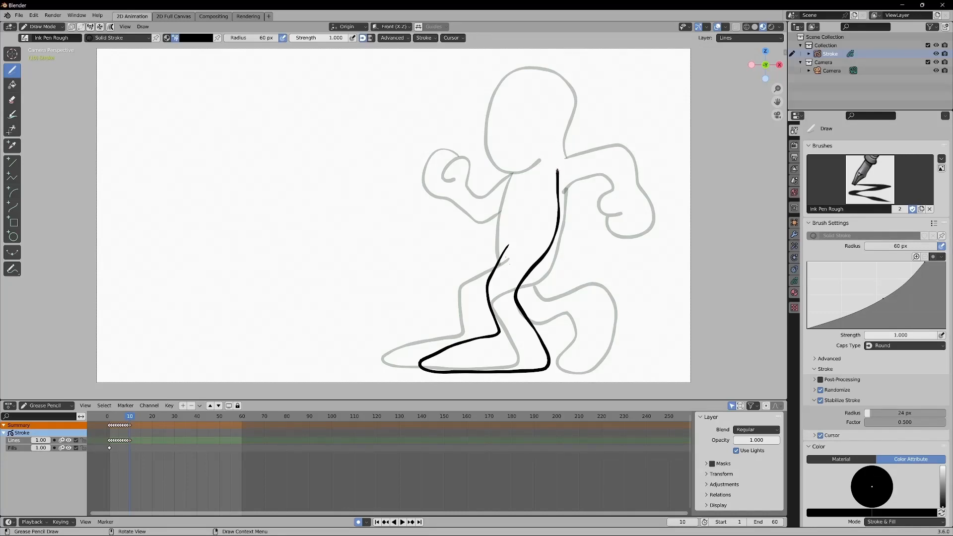
mouse_move(557, 170)
left_mouse_down()
mouse_move(576, 210)
mouse_move(547, 260)
mouse_move(564, 256)
mouse_move(547, 273)
mouse_move(564, 281)
mouse_move(594, 267)
mouse_move(593, 185)
mouse_move(551, 152)
mouse_move(566, 74)
mouse_move(525, 53)
mouse_move(488, 92)
mouse_move(485, 132)
mouse_move(517, 169)
mouse_move(538, 154)
left_mouse_up()
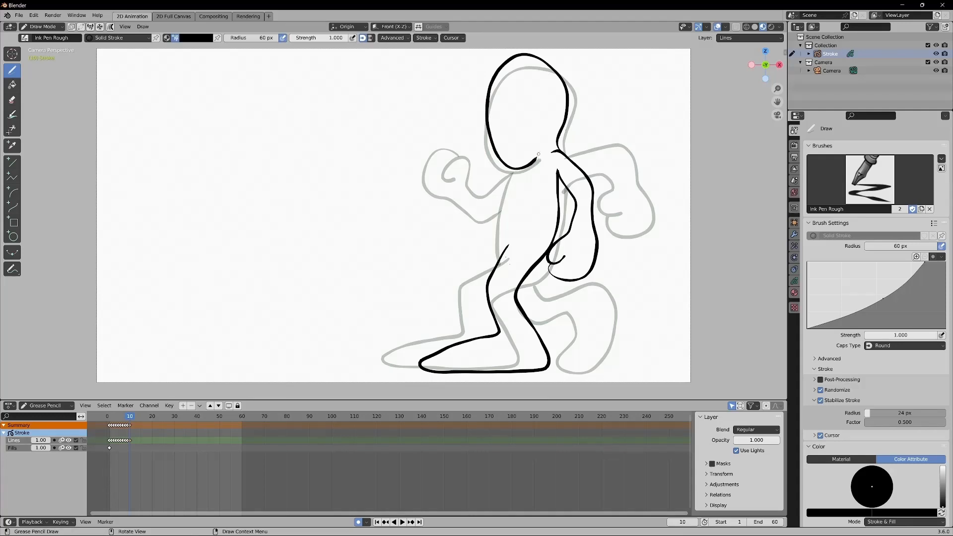
Play back the walk so far, then complete frame 10 with the torso front, the far fist in front and the far leg bent behind
left_click(111, 417)
key("space")
left_click_drag(111, 417, 130, 417)
key("space")
left_click_drag(508, 167, 502, 262)
mouse_move(503, 166)
left_mouse_down()
mouse_move(492, 199)
mouse_move(471, 194)
mouse_move(460, 177)
mouse_move(450, 198)
mouse_move(468, 203)
mouse_move(438, 194)
mouse_move(439, 226)
mouse_move(500, 215)
left_mouse_up()
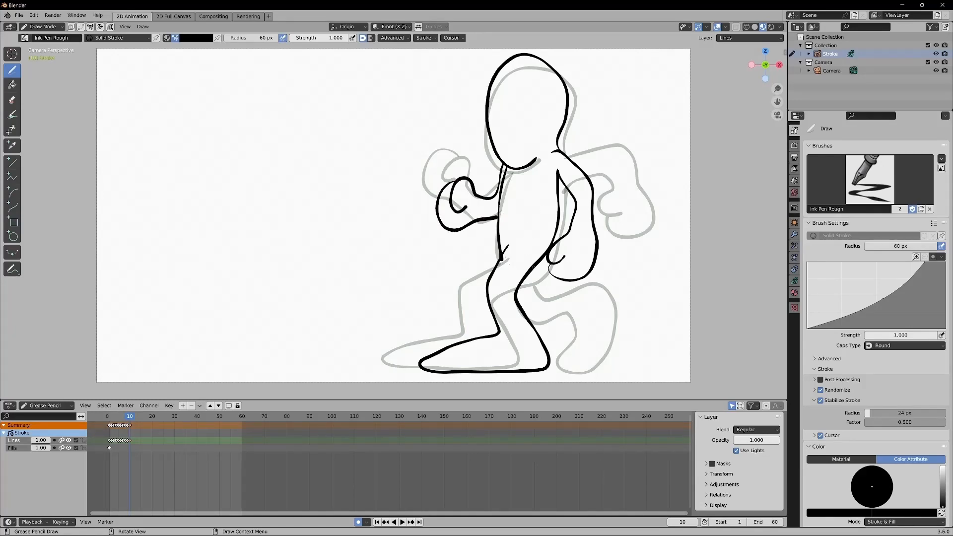
mouse_move(536, 265)
left_mouse_down()
mouse_move(534, 297)
mouse_move(588, 286)
mouse_move(611, 328)
mouse_move(603, 361)
mouse_move(590, 363)
mouse_move(567, 305)
mouse_move(556, 318)
mouse_move(522, 316)
left_mouse_up()
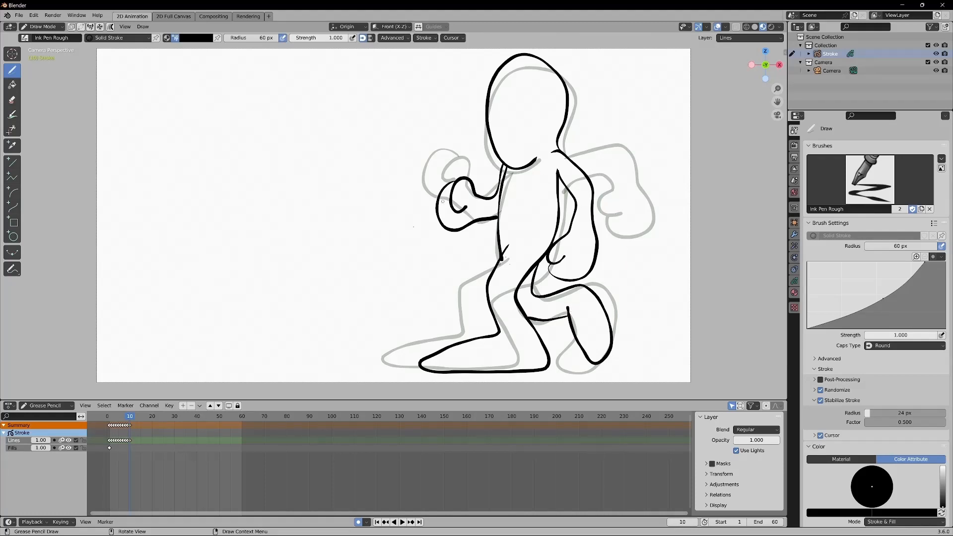
Move to frame 11 and draw the planted near leg, both sides of the torso and the bent far leg passing behind it
left_click_drag(132, 417, 134, 416)
left_click(508, 245)
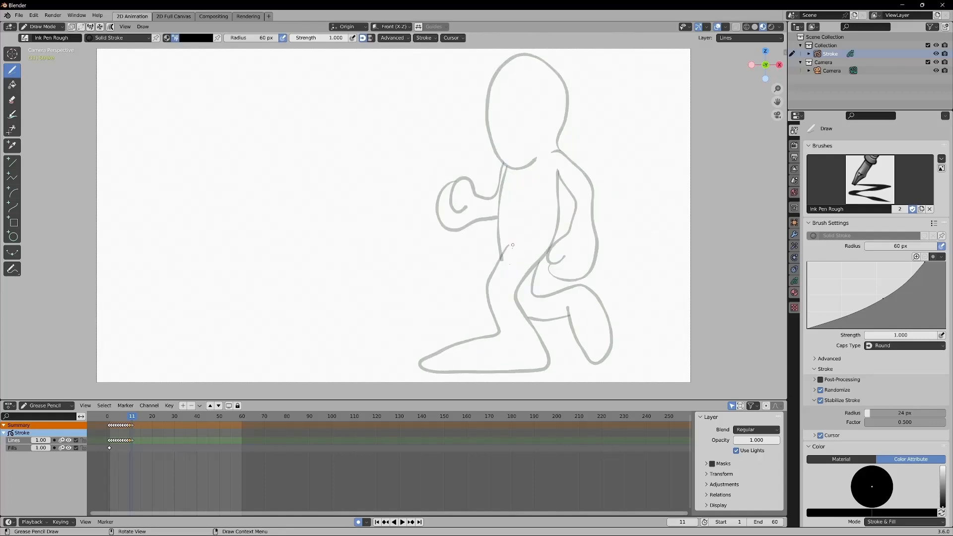
mouse_move(504, 262)
left_mouse_down()
mouse_move(504, 293)
mouse_move(535, 340)
mouse_move(459, 354)
mouse_move(447, 368)
mouse_move(564, 371)
mouse_move(572, 354)
mouse_move(530, 276)
mouse_move(559, 234)
mouse_move(555, 166)
left_mouse_up()
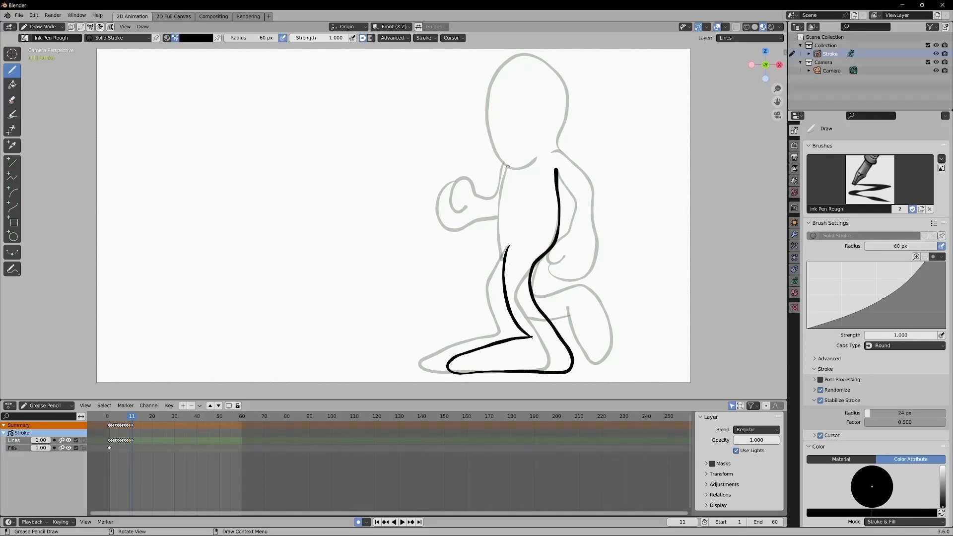
mouse_move(506, 167)
left_mouse_down()
mouse_move(497, 231)
mouse_move(504, 272)
left_mouse_up()
mouse_move(498, 253)
left_mouse_down()
mouse_move(482, 315)
mouse_move(519, 318)
left_mouse_up()
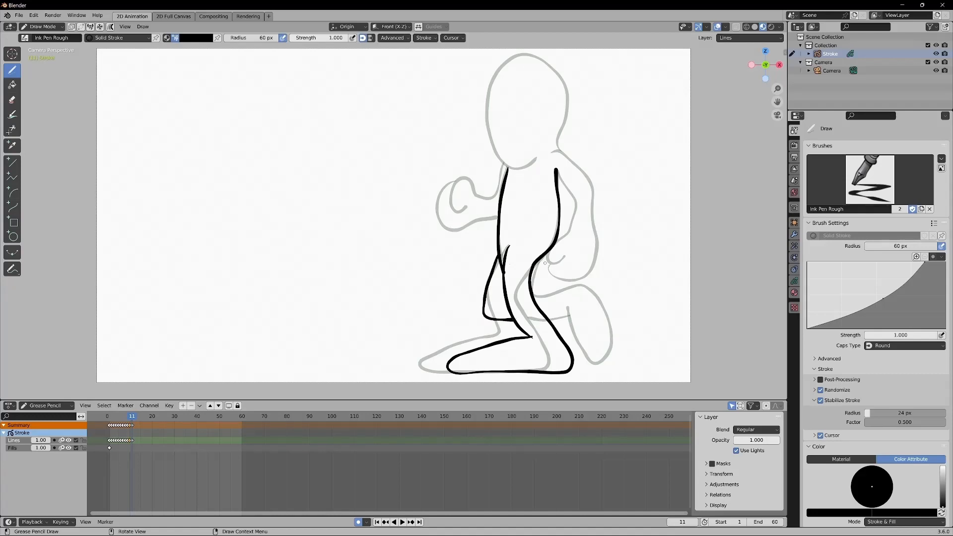
mouse_move(530, 283)
left_mouse_down()
mouse_move(560, 281)
mouse_move(574, 318)
mouse_move(570, 358)
left_mouse_up()
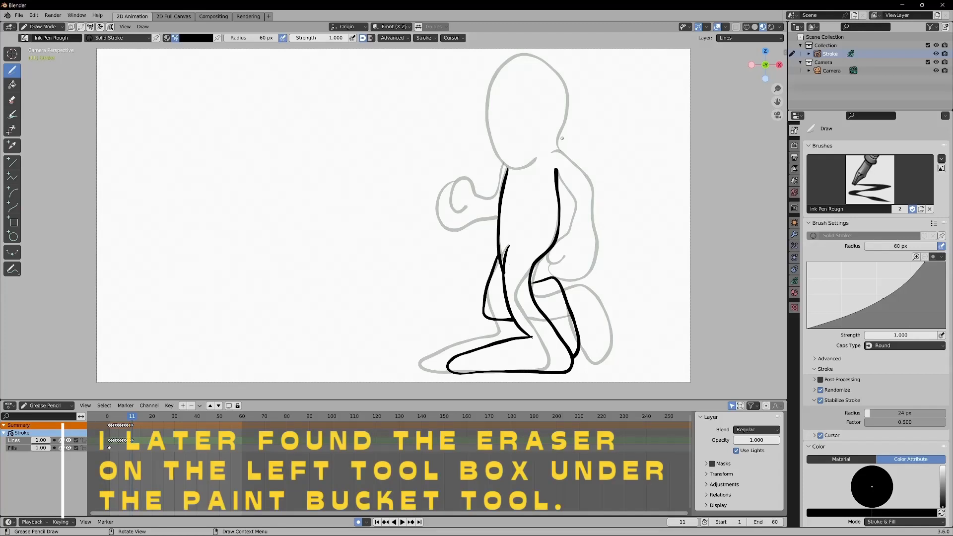
mouse_move(544, 149)
left_mouse_down()
mouse_move(557, 150)
mouse_move(558, 168)
mouse_move(537, 174)
mouse_move(534, 216)
left_mouse_up()
left_click(33, 15)
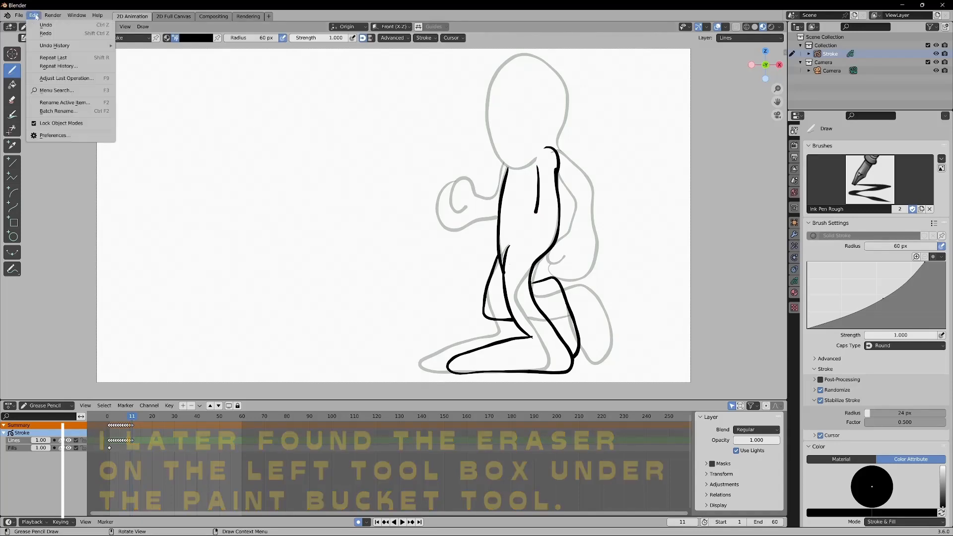
left_click(39, 25)
left_click(34, 15)
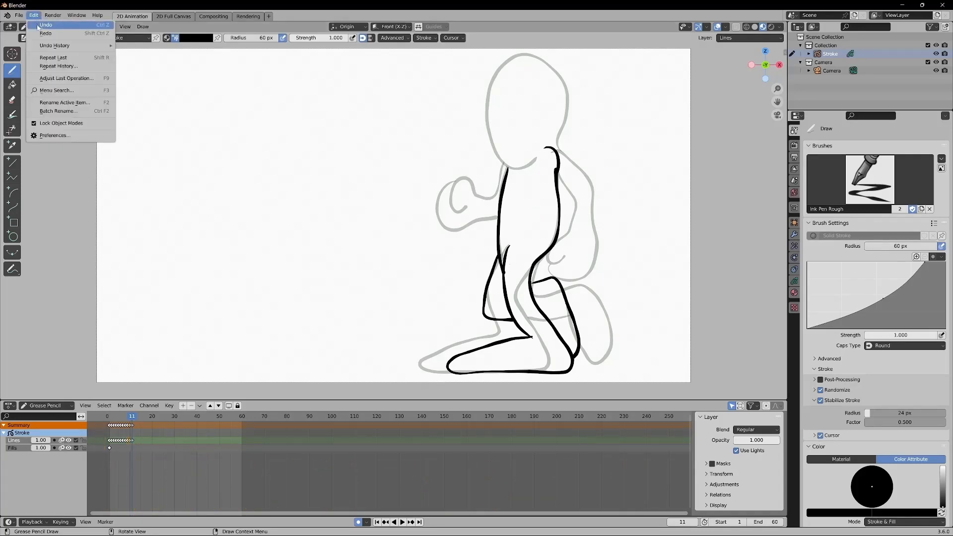
left_click(38, 25)
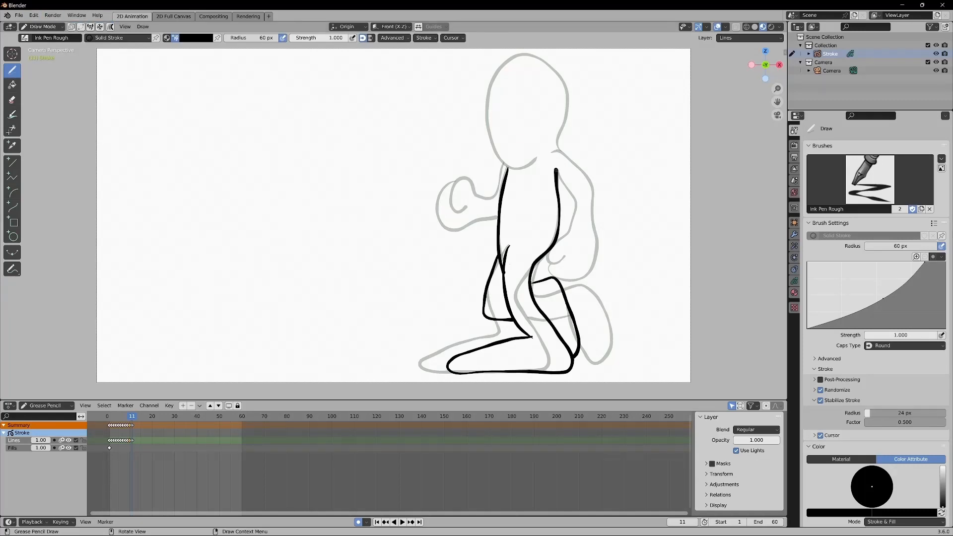
Complete the frame 11 pose with the near arm hanging behind the torso, the head and the far fist lowered in front of the hip
mouse_move(556, 171)
left_mouse_down()
mouse_move(564, 223)
mouse_move(544, 261)
mouse_move(564, 257)
mouse_move(549, 273)
mouse_move(574, 278)
mouse_move(594, 254)
mouse_move(584, 191)
mouse_move(566, 151)
mouse_move(548, 144)
mouse_move(545, 153)
left_mouse_up()
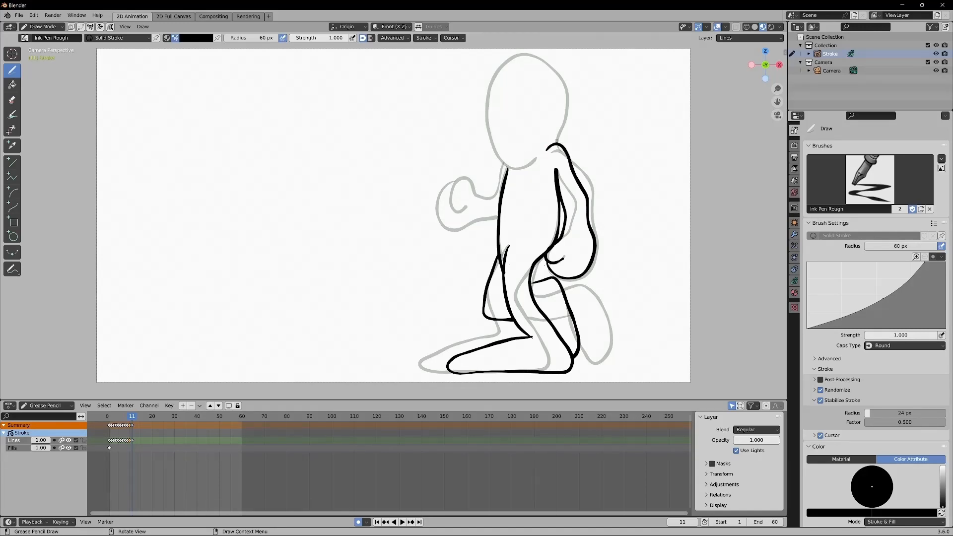
mouse_move(555, 143)
left_mouse_down()
mouse_move(568, 93)
mouse_move(562, 72)
mouse_move(526, 51)
mouse_move(505, 59)
mouse_move(488, 89)
mouse_move(490, 148)
mouse_move(516, 172)
mouse_move(542, 154)
left_mouse_up()
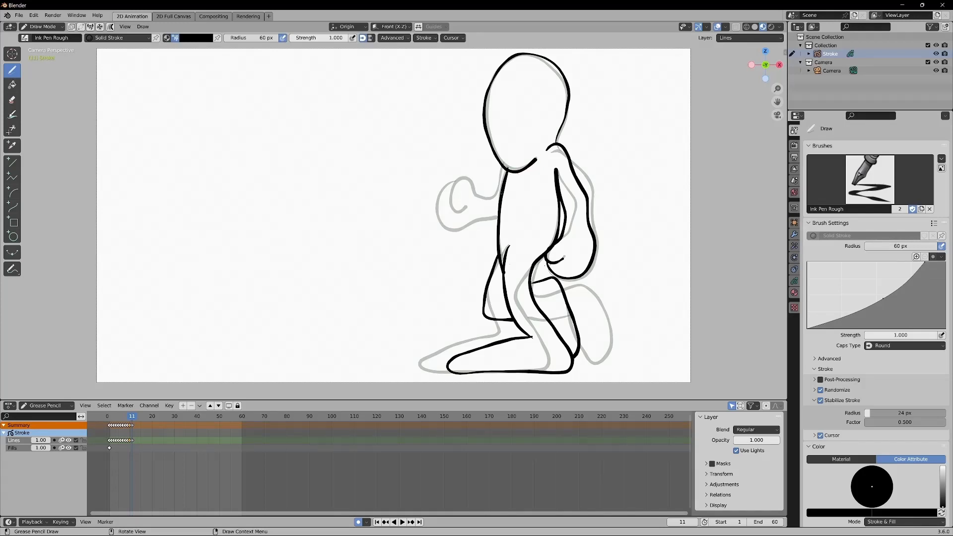
mouse_move(499, 201)
left_mouse_down()
mouse_move(463, 233)
mouse_move(477, 249)
mouse_move(479, 234)
mouse_move(457, 248)
mouse_move(472, 268)
mouse_move(500, 256)
left_mouse_up()
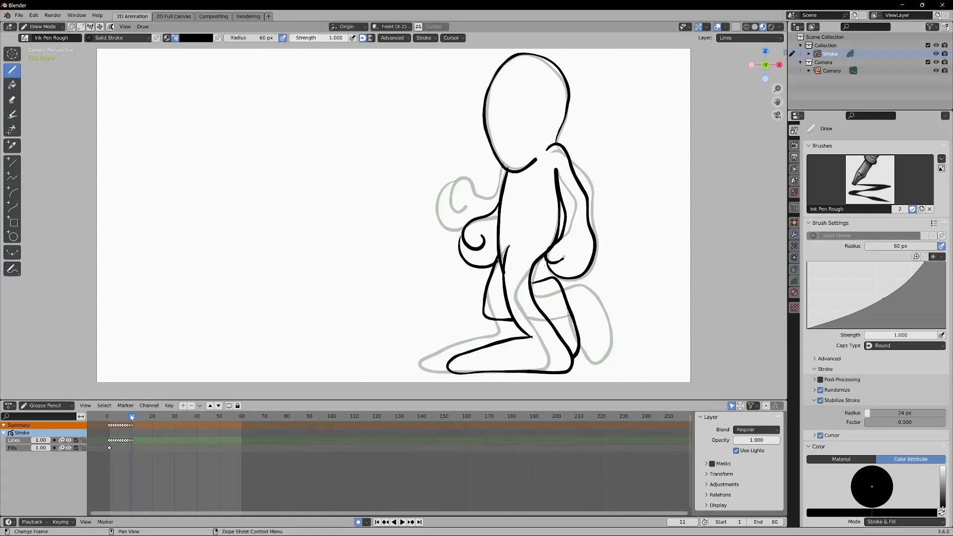
Draw the frame 12 pose with the near arm bent across the torso, the head, the near leg slanting back and the far leg stepping forward
left_click_drag(132, 416, 134, 416)
left_click(547, 147)
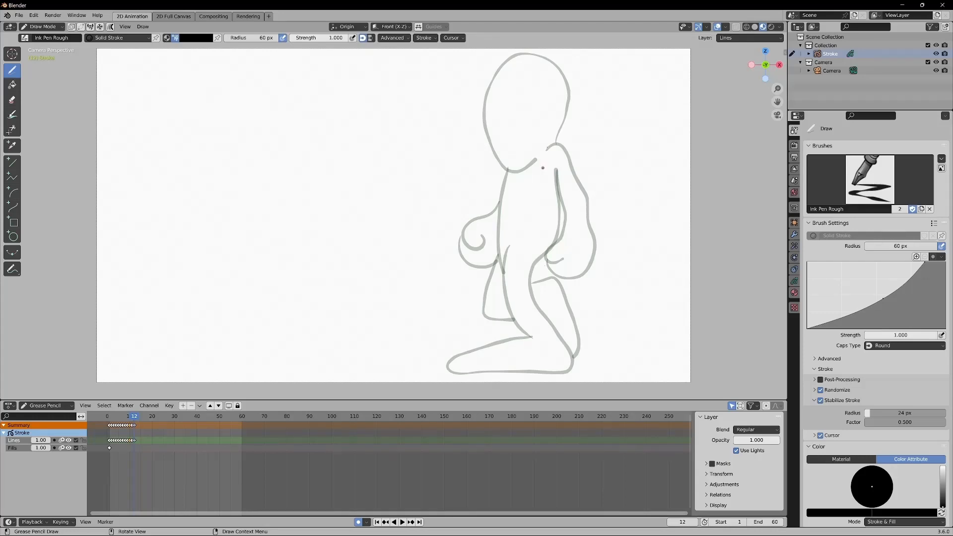
mouse_move(543, 168)
left_mouse_down()
mouse_move(535, 220)
mouse_move(486, 223)
mouse_move(474, 251)
mouse_move(489, 266)
mouse_move(560, 227)
mouse_move(563, 194)
mouse_move(558, 142)
mouse_move(542, 143)
mouse_move(569, 95)
mouse_move(565, 71)
mouse_move(508, 53)
mouse_move(485, 91)
mouse_move(485, 128)
mouse_move(498, 164)
mouse_move(517, 166)
mouse_move(532, 145)
mouse_move(501, 177)
mouse_move(501, 228)
left_mouse_up()
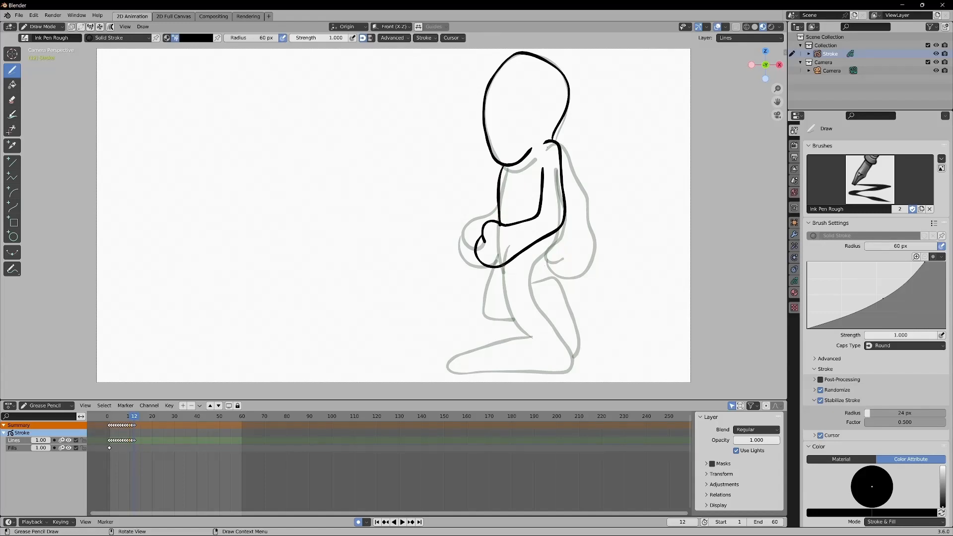
mouse_move(502, 265)
left_mouse_down()
mouse_move(512, 300)
mouse_move(555, 339)
mouse_move(471, 366)
mouse_move(519, 373)
mouse_move(598, 362)
mouse_move(599, 343)
mouse_move(527, 283)
mouse_move(554, 226)
left_mouse_up()
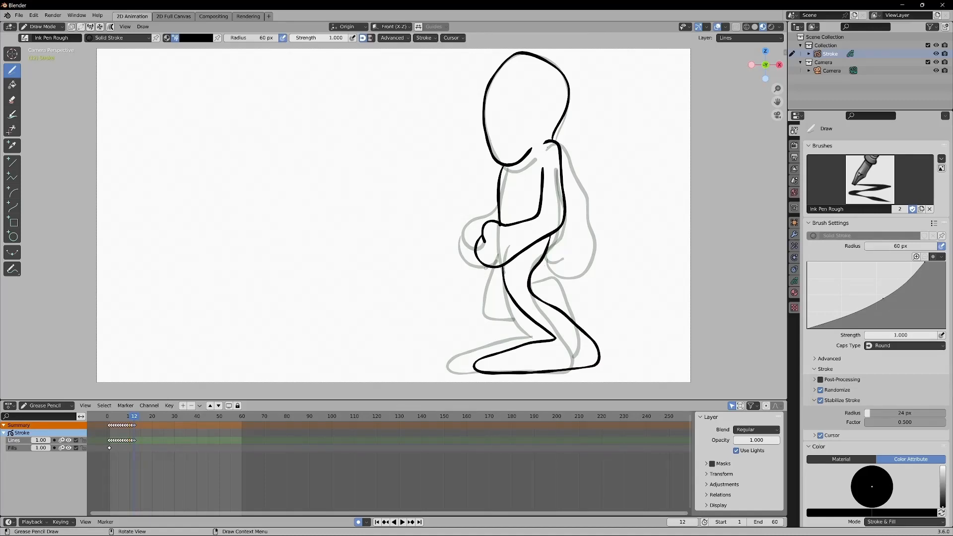
mouse_move(476, 252)
left_mouse_down()
mouse_move(453, 273)
mouse_move(465, 305)
mouse_move(485, 318)
mouse_move(425, 353)
mouse_move(485, 348)
mouse_move(527, 324)
mouse_move(532, 314)
mouse_move(483, 286)
mouse_move(500, 268)
left_mouse_up()
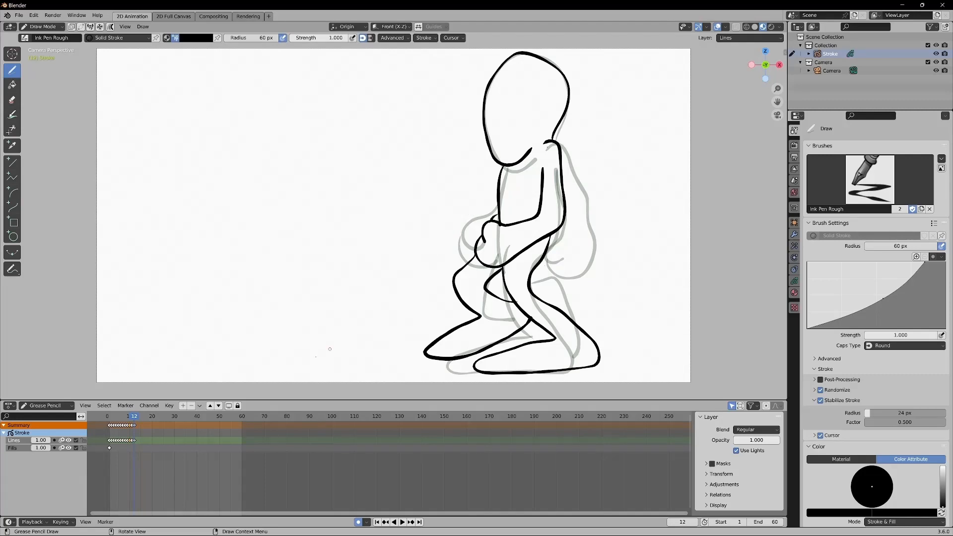
Start a new drawing on frame 13 and draw the near leg bent backward and the near arm reaching forward with its fist
key("space")
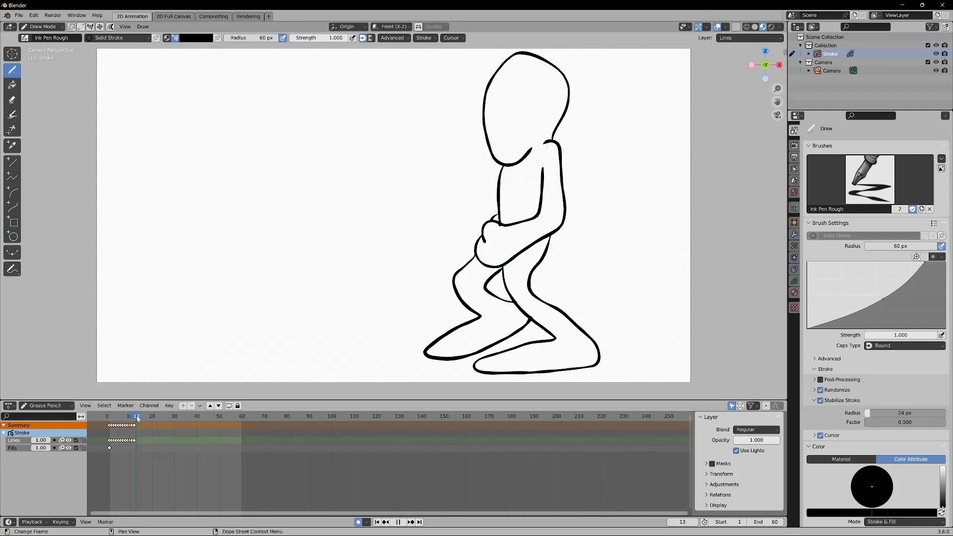
key("space")
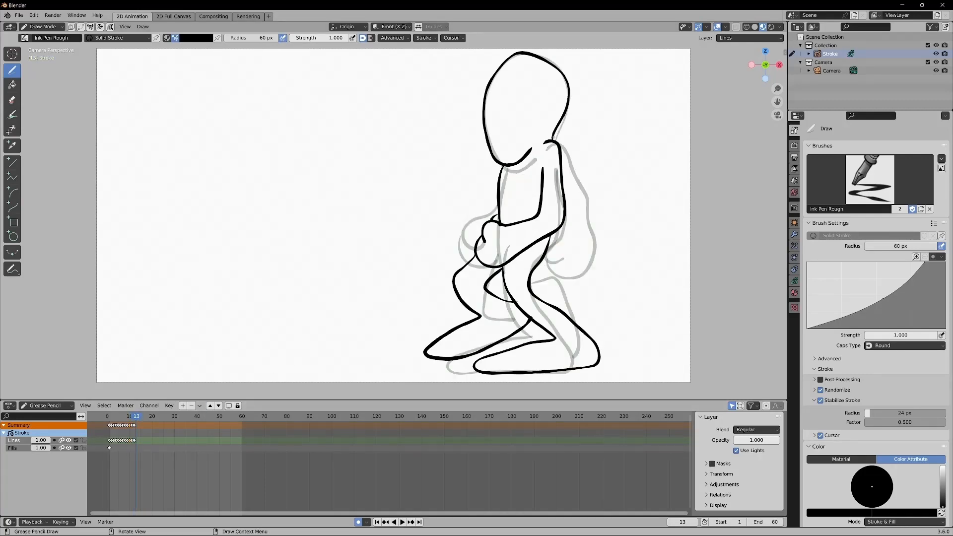
left_click_drag(548, 142, 555, 148)
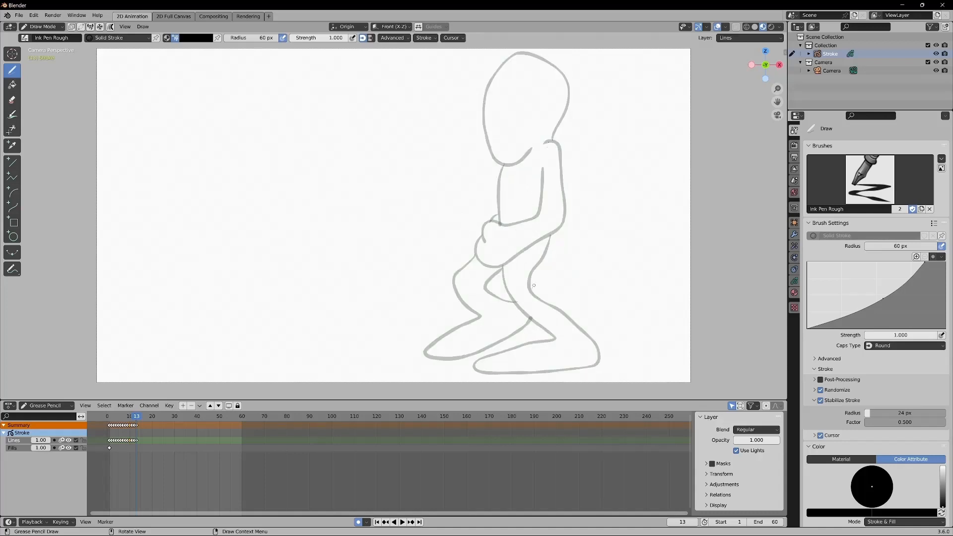
mouse_move(503, 268)
left_mouse_down()
mouse_move(526, 314)
mouse_move(571, 323)
mouse_move(562, 342)
mouse_move(523, 348)
mouse_move(508, 361)
mouse_move(513, 369)
mouse_move(603, 364)
mouse_move(603, 300)
mouse_move(592, 285)
mouse_move(544, 294)
mouse_move(530, 264)
left_mouse_up()
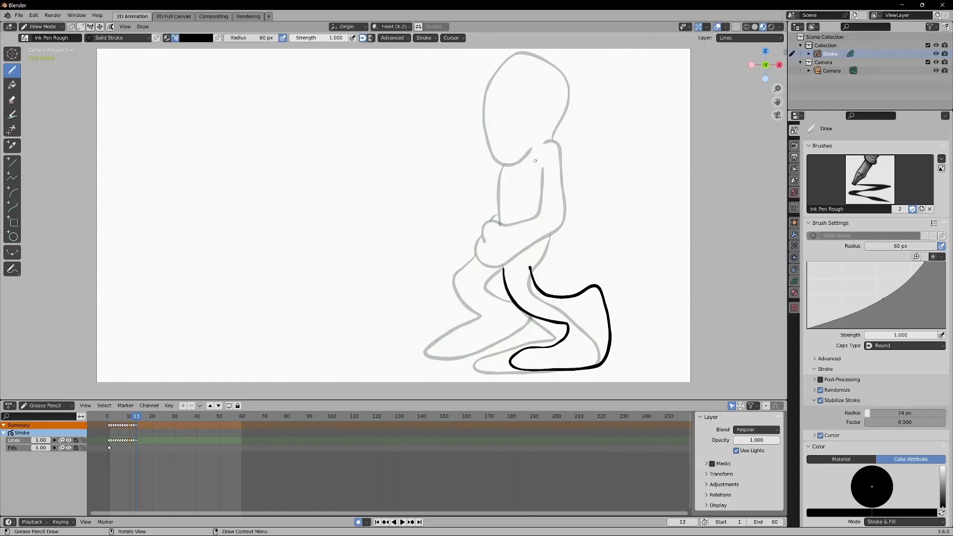
mouse_move(536, 161)
left_mouse_down()
mouse_move(505, 200)
mouse_move(469, 192)
mouse_move(461, 174)
mouse_move(454, 185)
mouse_move(436, 180)
mouse_move(433, 214)
mouse_move(521, 222)
mouse_move(559, 148)
mouse_move(540, 143)
left_mouse_up()
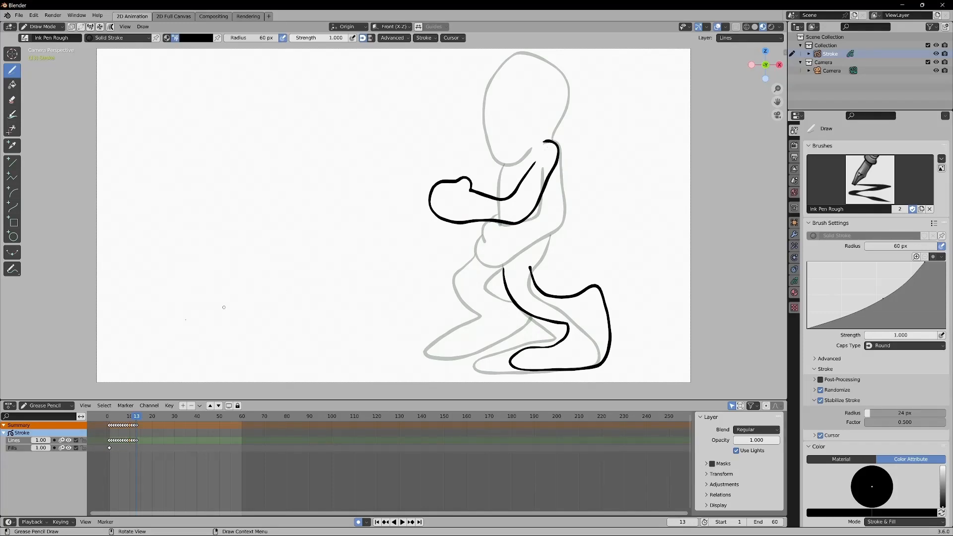
Play back the walk from frame 1, return to frame 13 and draw the back and front of the torso
left_click(111, 416)
key("space")
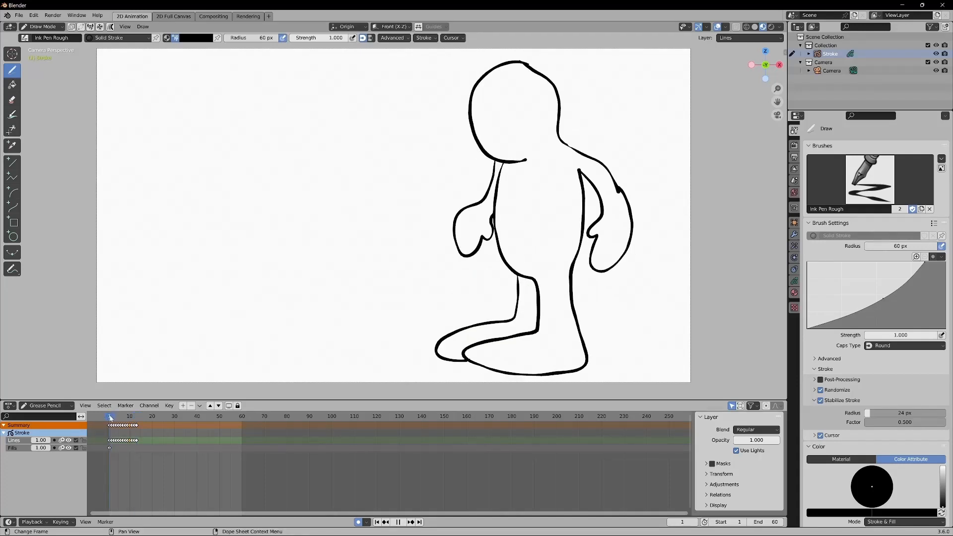
left_click_drag(110, 415, 137, 413)
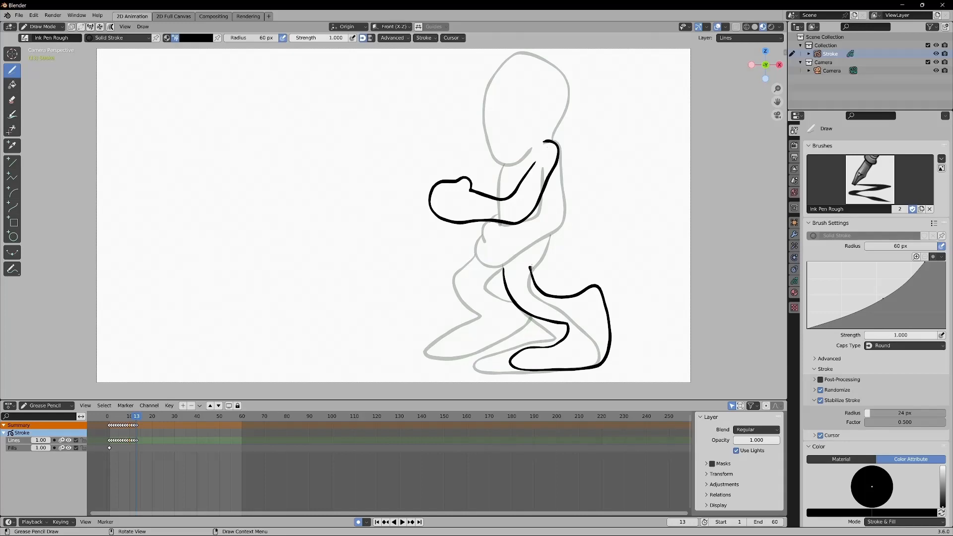
left_click_drag(530, 268, 539, 245)
mouse_move(551, 174)
left_mouse_down()
mouse_move(548, 230)
mouse_move(530, 268)
left_mouse_up()
mouse_move(498, 163)
left_mouse_down()
mouse_move(492, 246)
mouse_move(504, 273)
left_mouse_up()
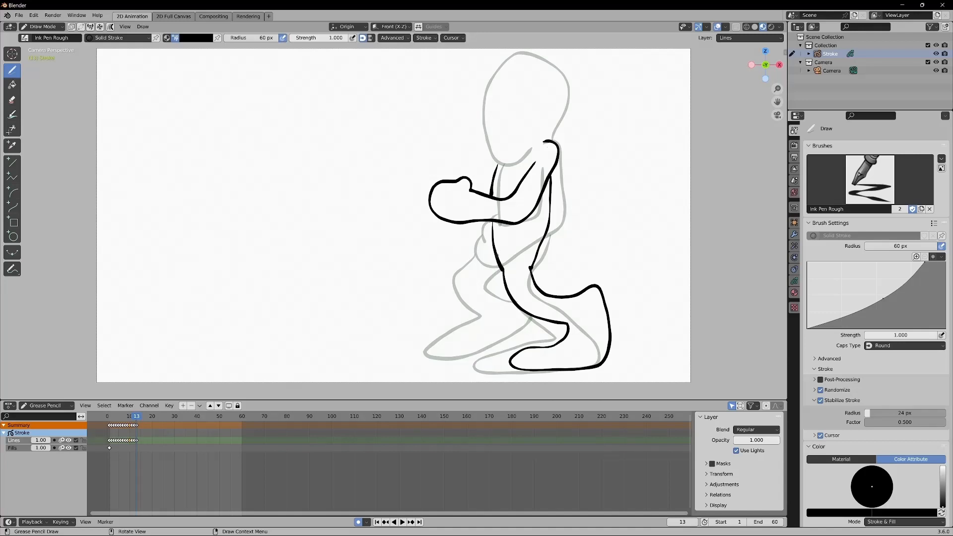
Complete the frame 13 pose with the far leg lifted forward, the head and the far elbow showing behind the back
mouse_move(494, 251)
left_mouse_down()
mouse_move(444, 255)
mouse_move(435, 297)
mouse_move(376, 306)
mouse_move(409, 323)
mouse_move(490, 322)
mouse_move(465, 276)
mouse_move(506, 273)
left_mouse_up()
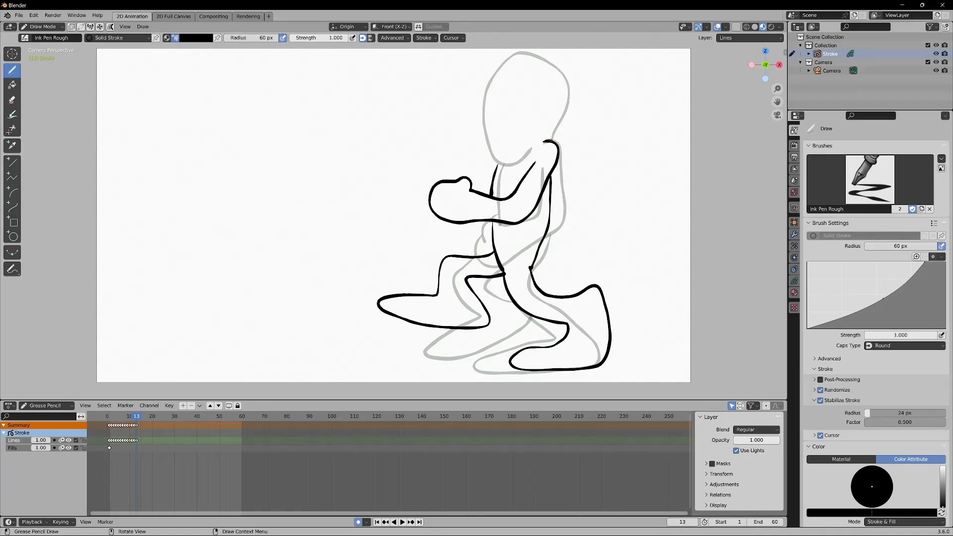
mouse_move(550, 141)
left_mouse_down()
mouse_move(569, 89)
mouse_move(558, 68)
mouse_move(506, 53)
mouse_move(479, 135)
mouse_move(509, 162)
mouse_move(534, 145)
mouse_move(496, 172)
left_mouse_up()
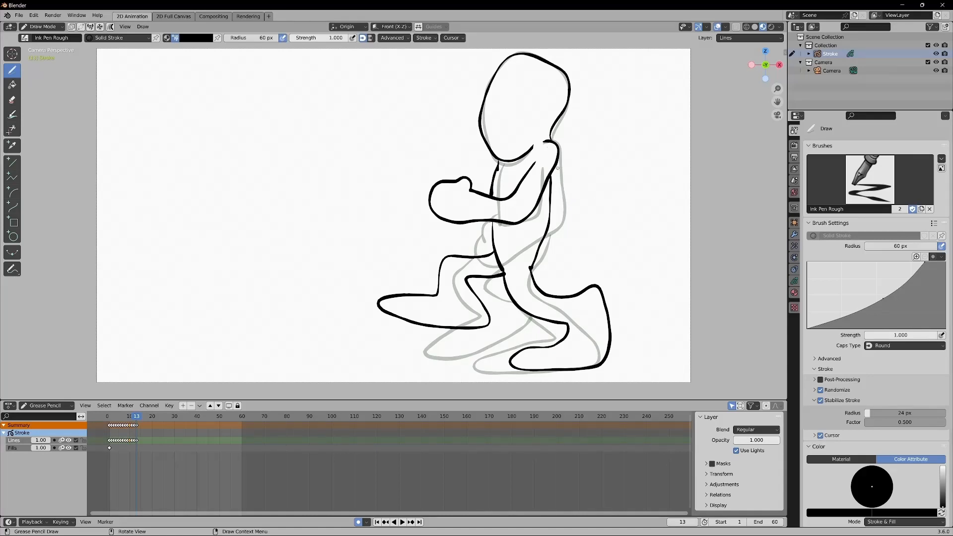
mouse_move(554, 170)
left_mouse_down()
mouse_move(581, 204)
mouse_move(545, 227)
mouse_move(560, 206)
left_mouse_up()
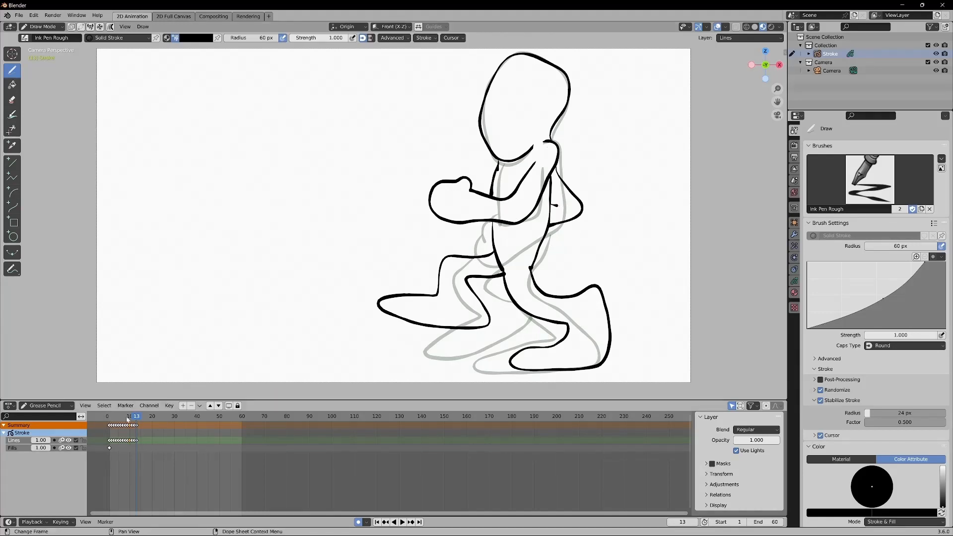
Play back the drawn walk frames, restarting the playback from frame 1
key("space")
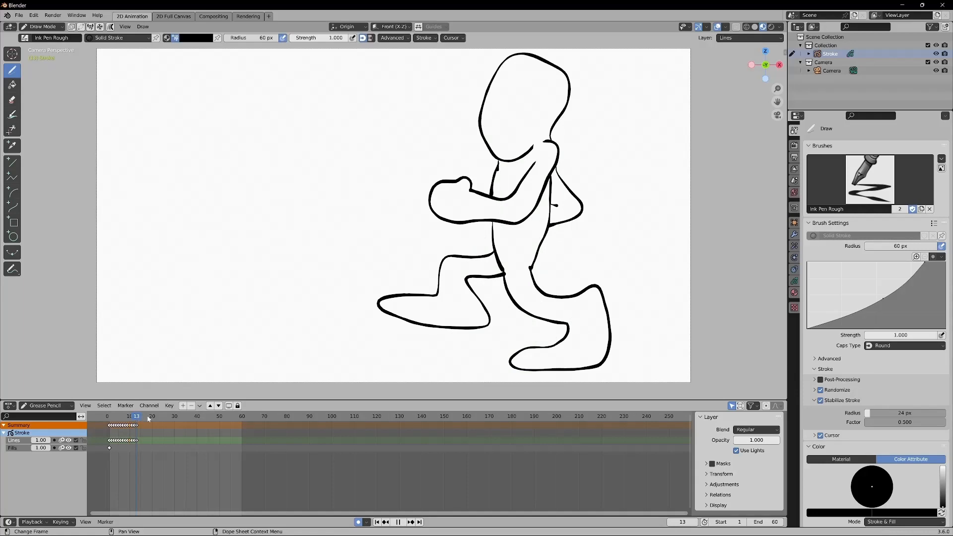
key("space")
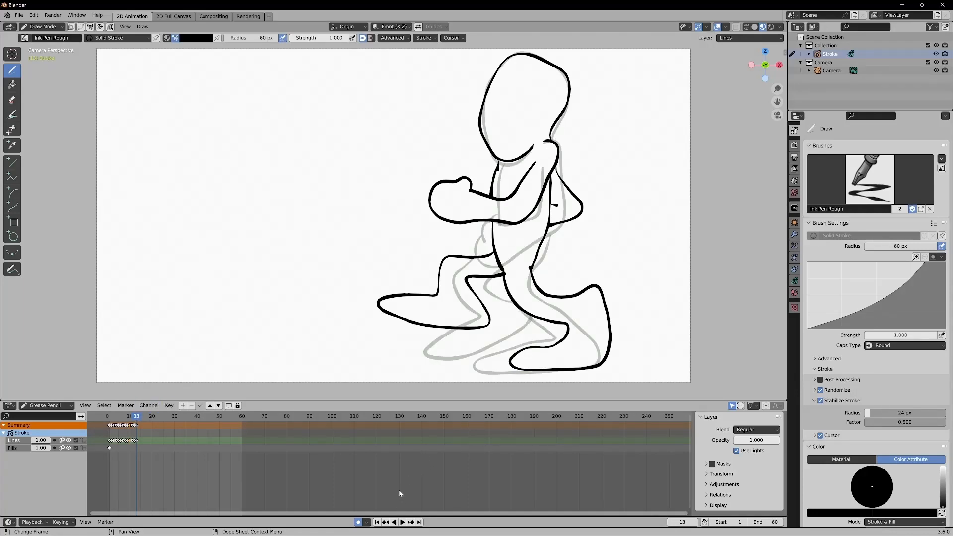
left_click(110, 417)
key("space")
key("space")
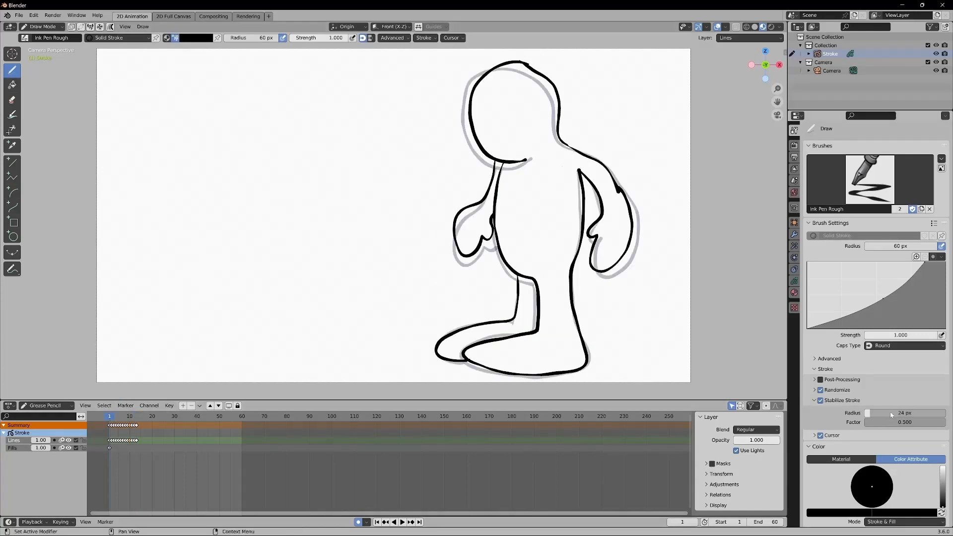
Set the scene's frame range to start at 0 and end at 13
left_click(794, 158)
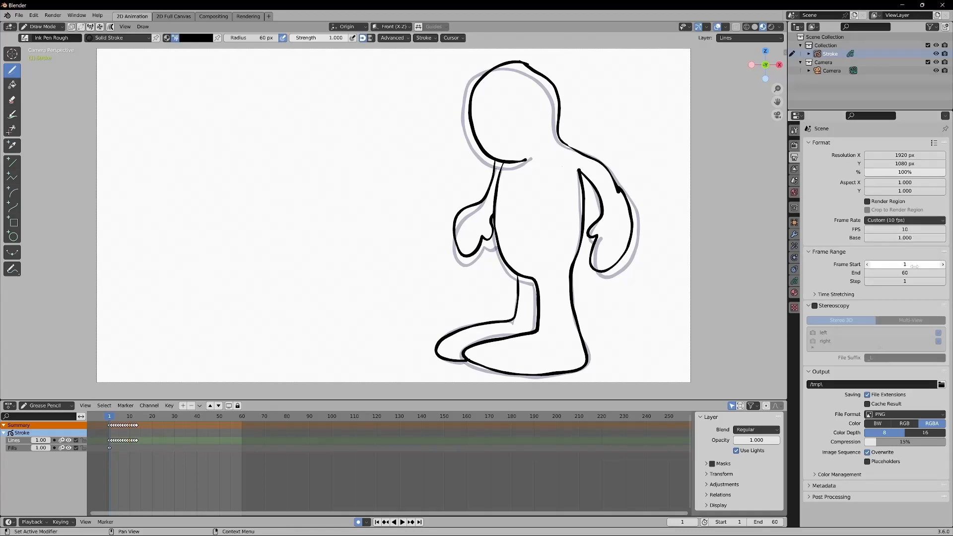
mouse_move(913, 272)
left_mouse_down()
mouse_move(888, 273)
mouse_move(916, 272)
mouse_move(901, 273)
mouse_move(903, 281)
left_mouse_up()
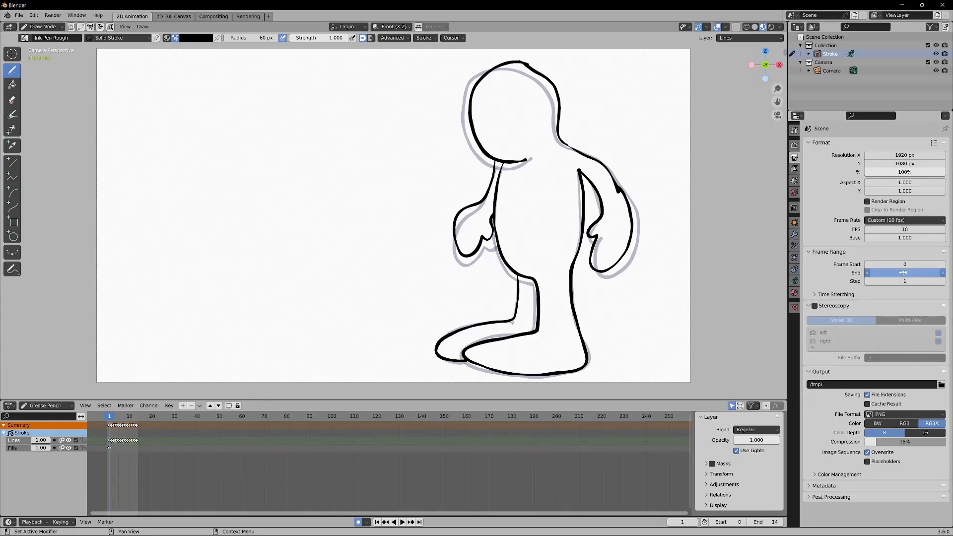
left_click(904, 273)
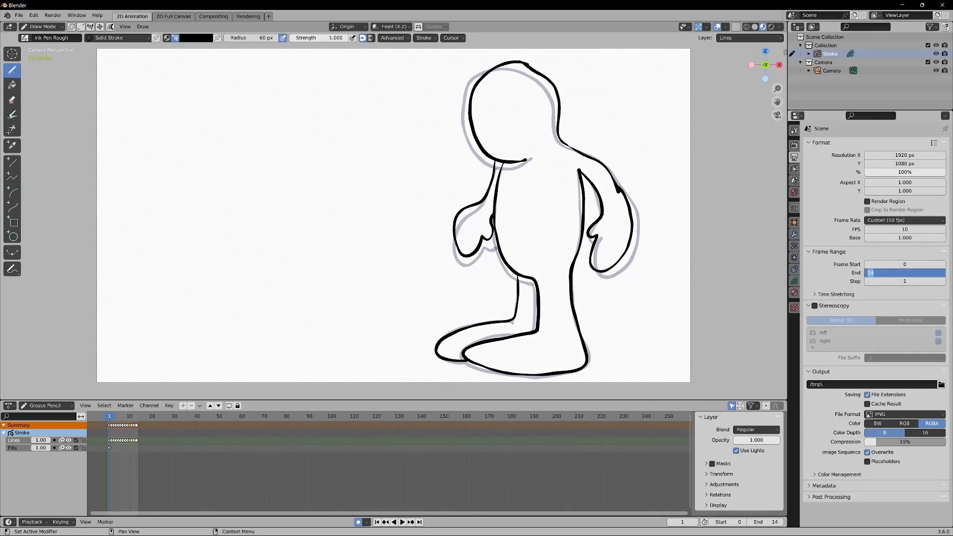
type("13")
key("Return")
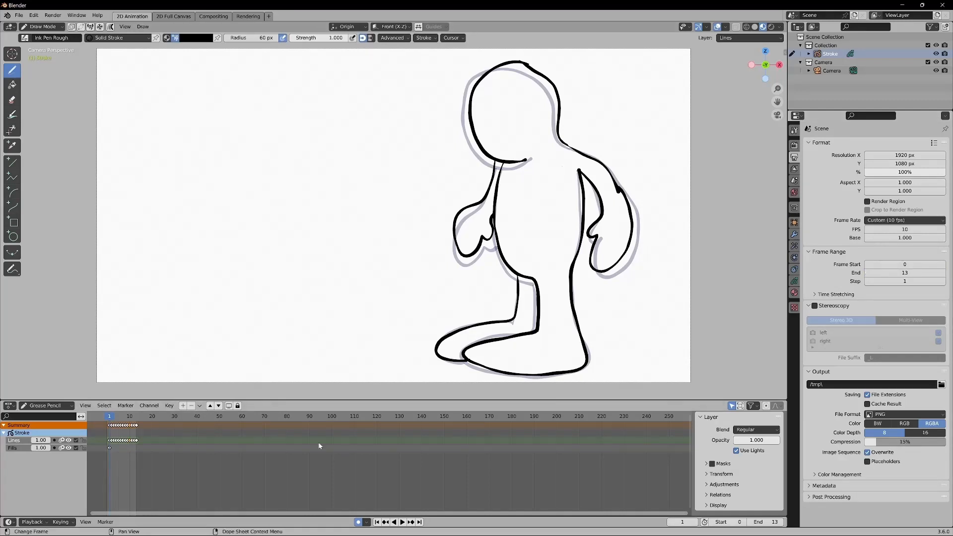
Play the walk as a loop over the shortened frame range to check its motion
left_click(402, 521)
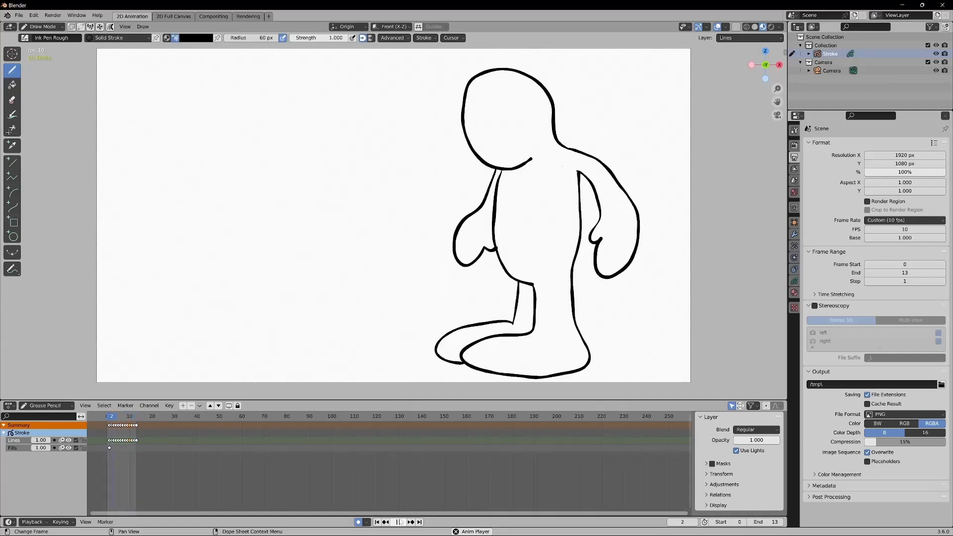
left_click(398, 521)
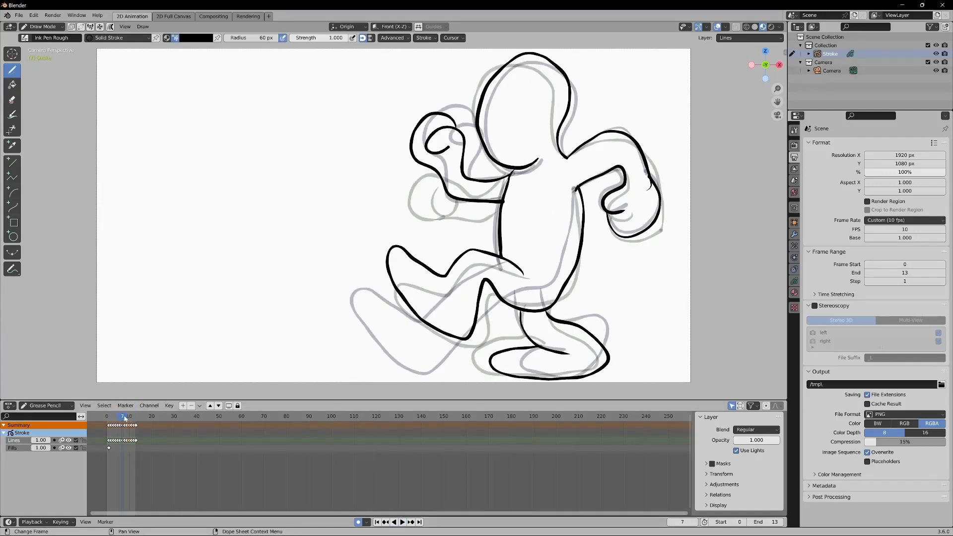
key("space")
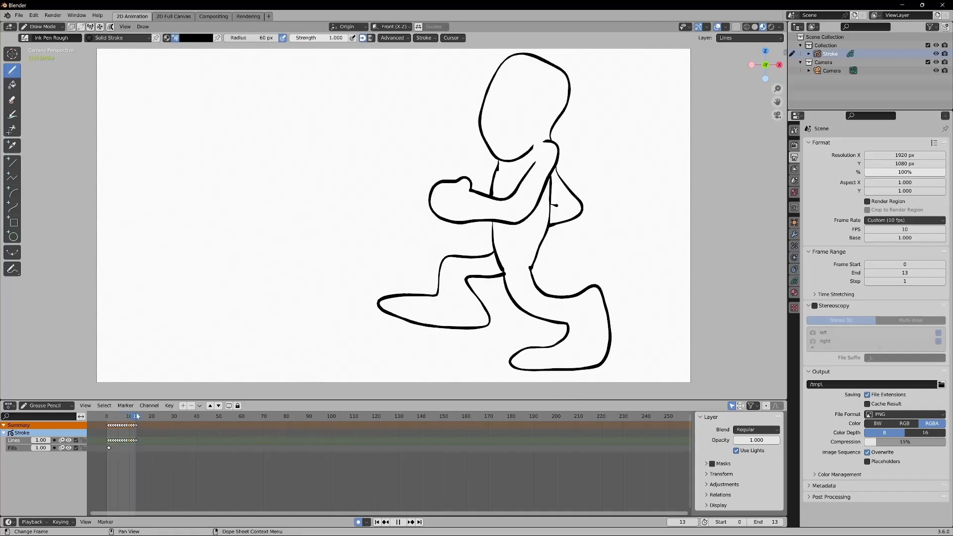
key("space")
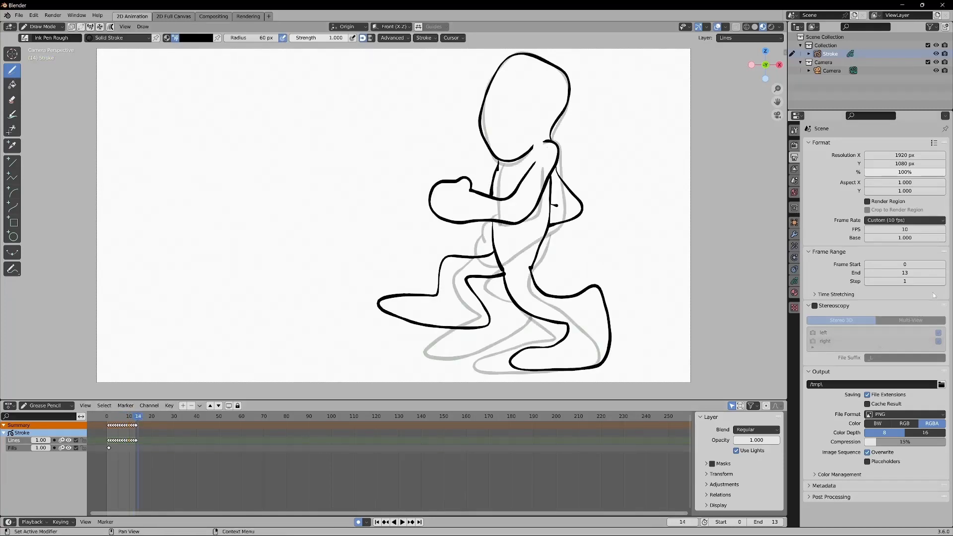
Set the scene's end frame to 36 and look through the available frame rate presets
left_click(912, 273)
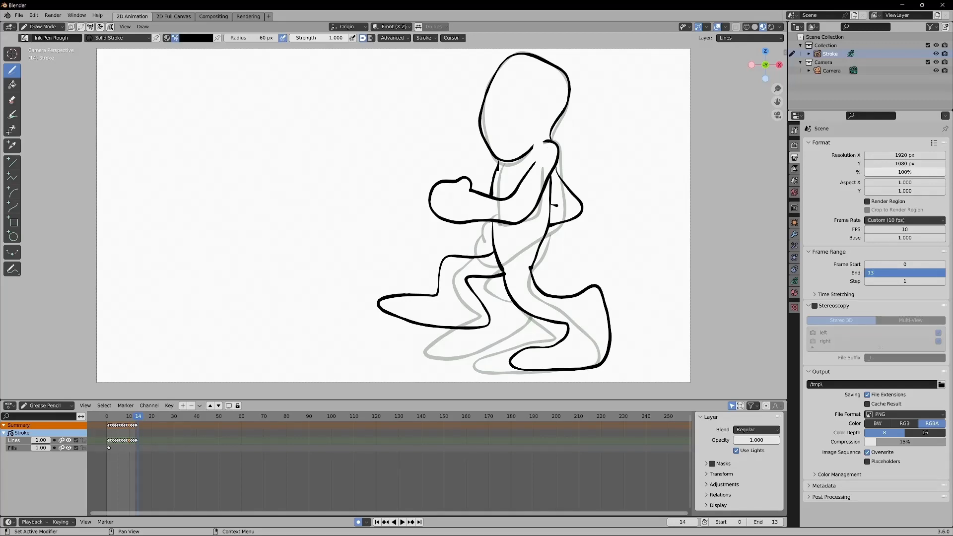
key("Return")
mouse_move(897, 270)
left_mouse_down()
mouse_move(918, 272)
mouse_move(904, 272)
left_mouse_up()
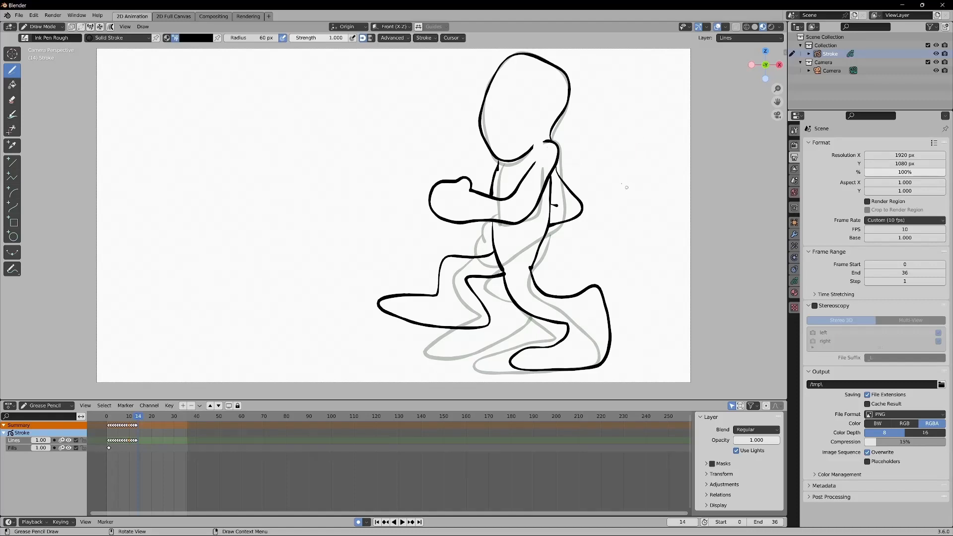
left_click(883, 221)
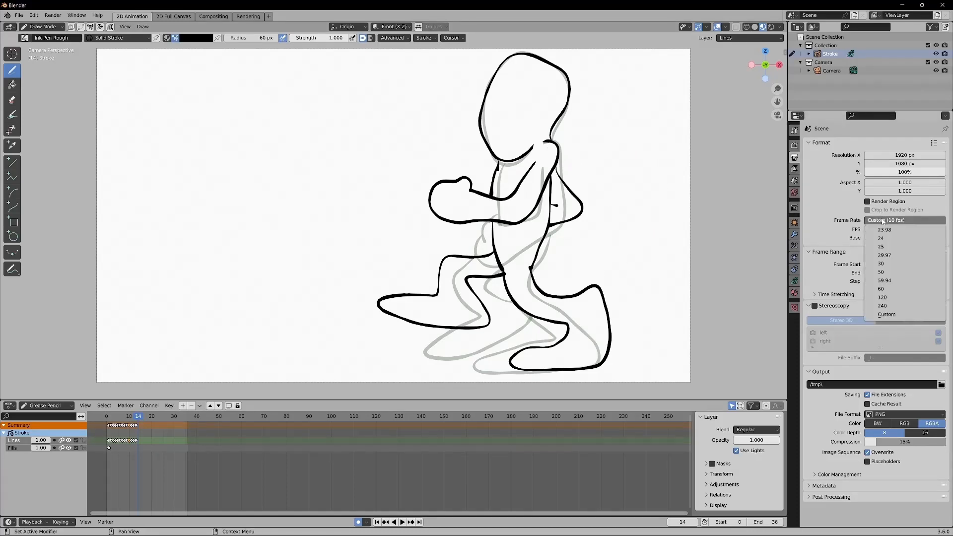
left_click(882, 221)
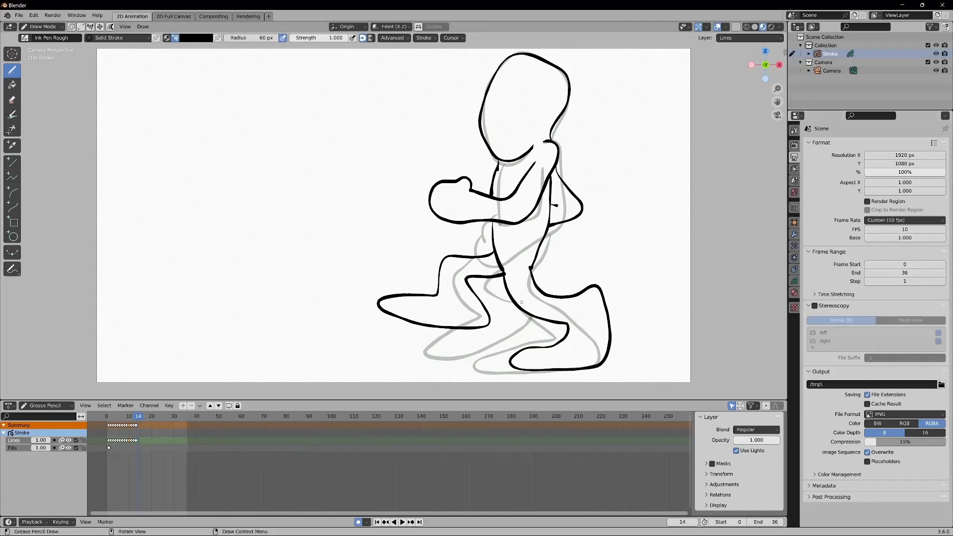
Start a new drawing on frame 14 and draw the far leg lifted forward and the near arm bent with its fist raised
key("space")
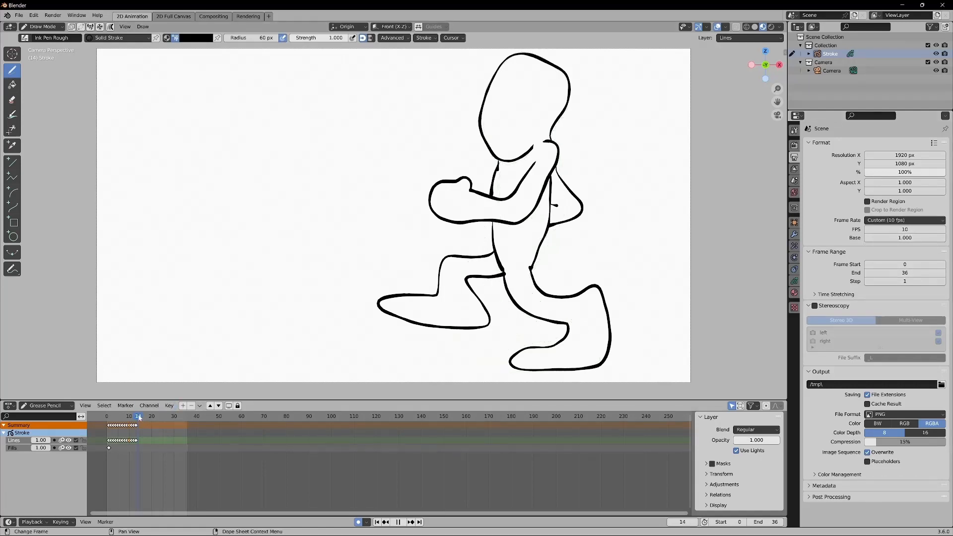
key("space")
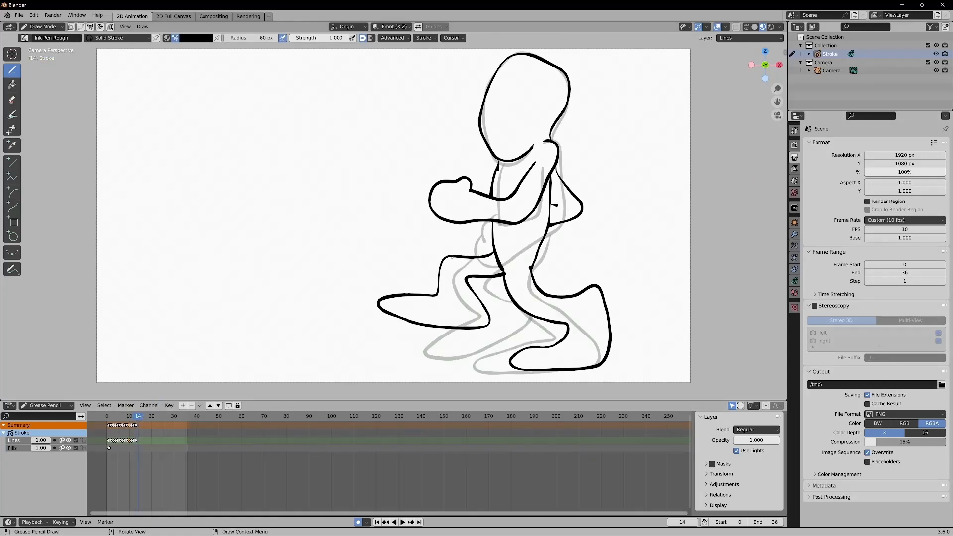
left_click(494, 250)
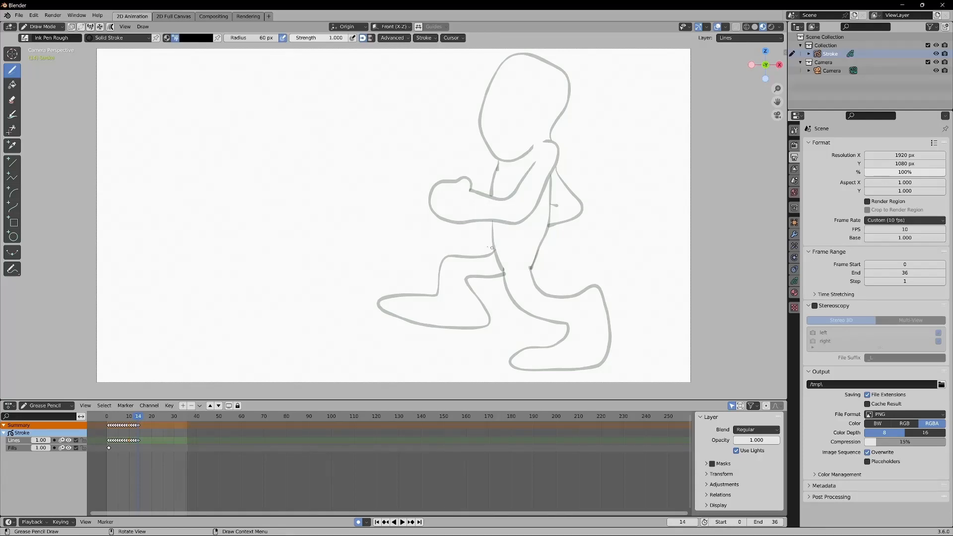
mouse_move(493, 248)
left_mouse_down()
mouse_move(445, 233)
mouse_move(441, 288)
mouse_move(397, 264)
mouse_move(382, 267)
mouse_move(398, 296)
mouse_move(447, 319)
mouse_move(484, 322)
mouse_move(467, 259)
mouse_move(501, 265)
left_mouse_up()
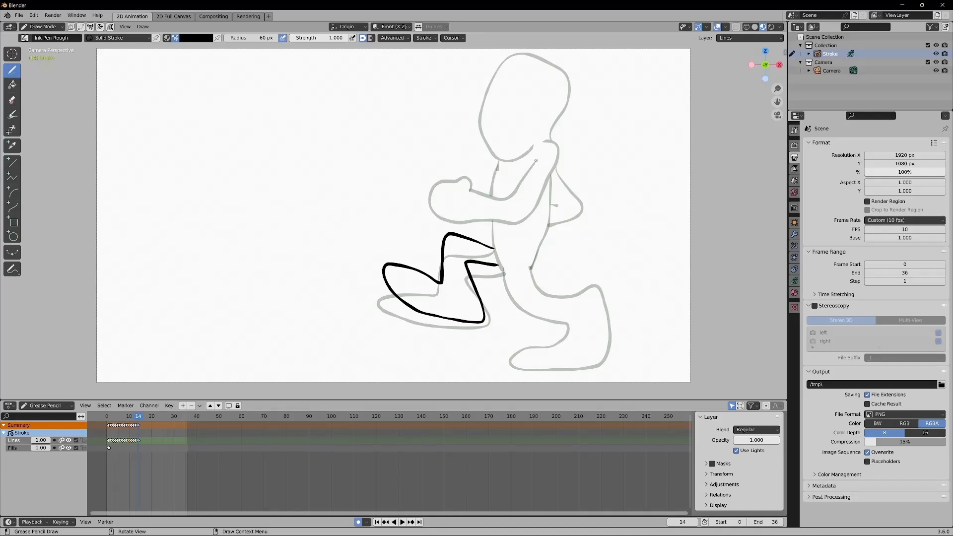
mouse_move(533, 162)
left_mouse_down()
mouse_move(511, 188)
mouse_move(485, 182)
mouse_move(473, 167)
left_mouse_up()
left_click(39, 27)
mouse_move(473, 167)
left_mouse_down()
mouse_move(476, 151)
mouse_move(438, 156)
mouse_move(433, 179)
mouse_move(504, 213)
mouse_move(545, 176)
mouse_move(554, 146)
mouse_move(544, 144)
left_mouse_up()
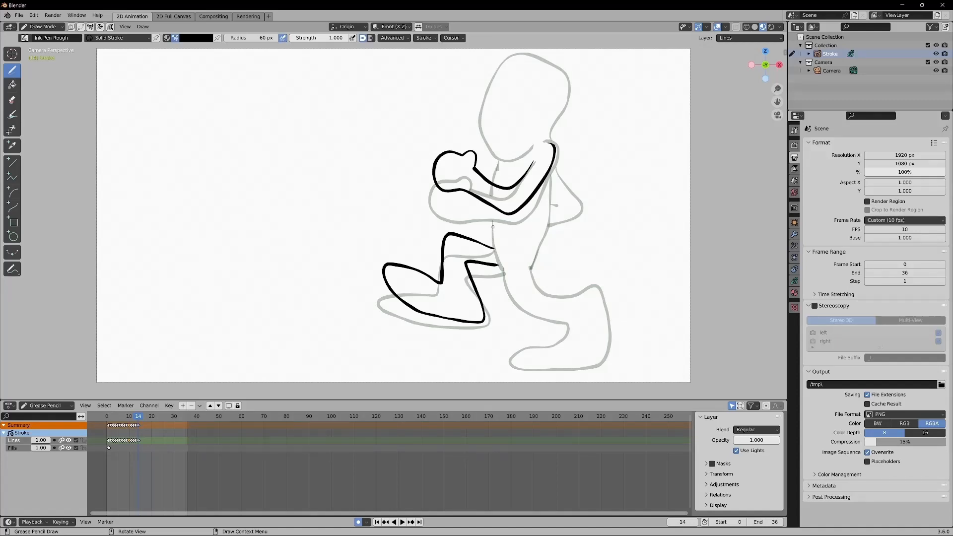
Complete the frame 14 pose with the torso, near leg bent back, far arm behind the back, head and a short ankle line
mouse_move(493, 207)
left_mouse_down()
mouse_move(496, 259)
mouse_move(508, 273)
left_mouse_up()
mouse_move(508, 273)
left_mouse_down()
mouse_move(533, 274)
mouse_move(556, 300)
mouse_move(608, 269)
mouse_move(618, 333)
mouse_move(609, 365)
mouse_move(572, 368)
mouse_move(584, 312)
mouse_move(561, 328)
mouse_move(530, 315)
mouse_move(505, 272)
mouse_move(544, 254)
mouse_move(541, 181)
left_mouse_up()
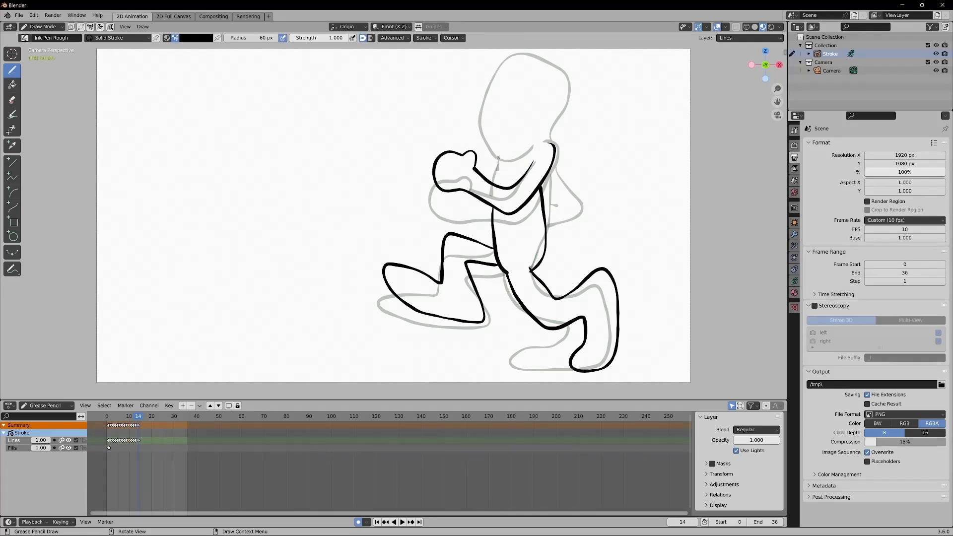
left_click_drag(498, 158, 491, 188)
mouse_move(551, 166)
left_mouse_down()
mouse_move(593, 196)
mouse_move(563, 246)
mouse_move(544, 255)
left_mouse_up()
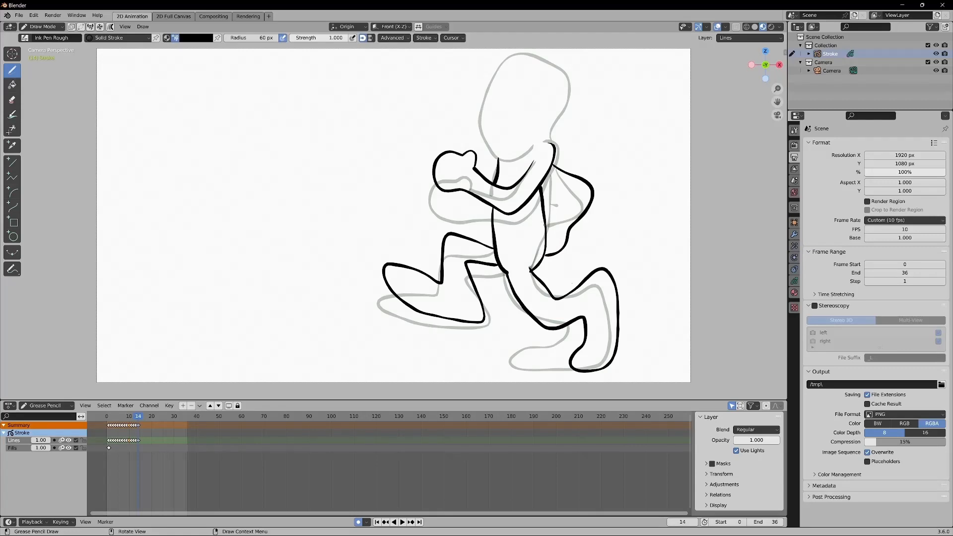
mouse_move(549, 224)
left_mouse_down()
mouse_move(566, 199)
mouse_move(561, 187)
mouse_move(537, 182)
left_mouse_up()
mouse_move(545, 143)
left_mouse_down()
mouse_move(538, 143)
mouse_move(562, 95)
mouse_move(561, 70)
mouse_move(536, 53)
mouse_move(508, 64)
mouse_move(484, 115)
mouse_move(496, 155)
mouse_move(509, 161)
mouse_move(528, 146)
left_mouse_up()
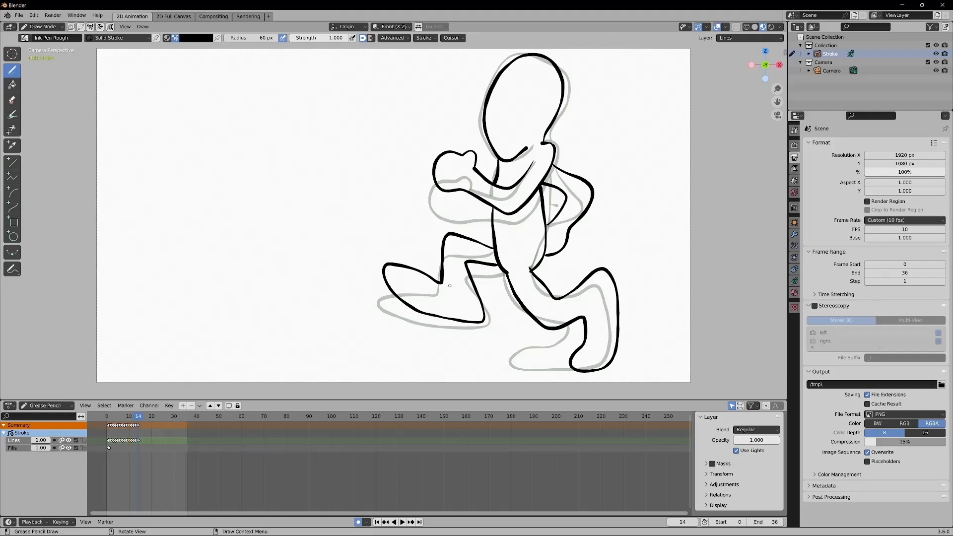
left_click_drag(439, 285, 451, 291)
Start a new drawing on frame 15 and draw the far leg stretched forward, the near leg kicked back and the lower back line
left_click_drag(138, 419, 141, 420)
left_click(494, 247)
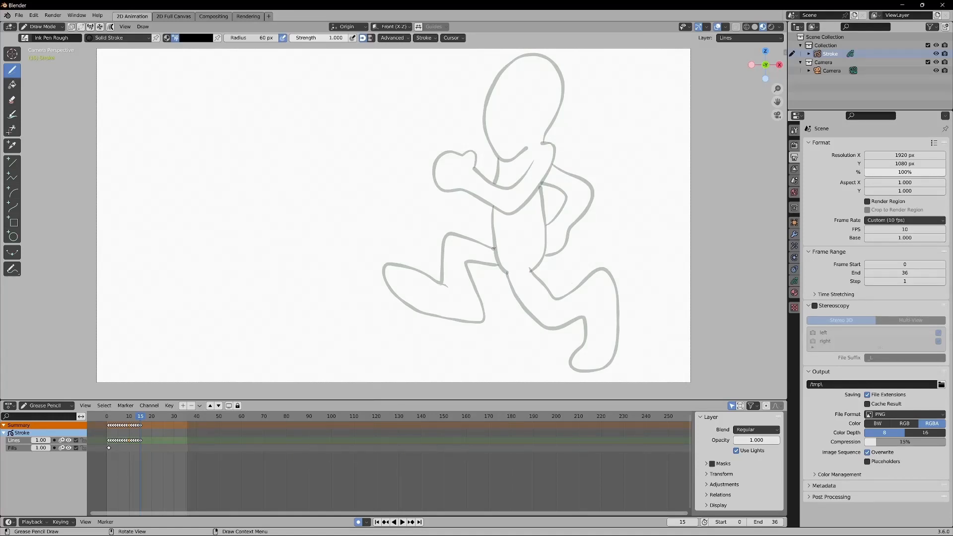
mouse_move(493, 248)
left_mouse_down()
mouse_move(427, 319)
mouse_move(341, 294)
mouse_move(349, 322)
mouse_move(438, 366)
mouse_move(507, 258)
mouse_move(507, 271)
mouse_move(573, 310)
mouse_move(605, 294)
mouse_move(615, 351)
mouse_move(626, 357)
mouse_move(636, 320)
mouse_move(623, 268)
mouse_move(601, 249)
mouse_move(574, 286)
mouse_move(531, 261)
mouse_move(538, 186)
left_mouse_up()
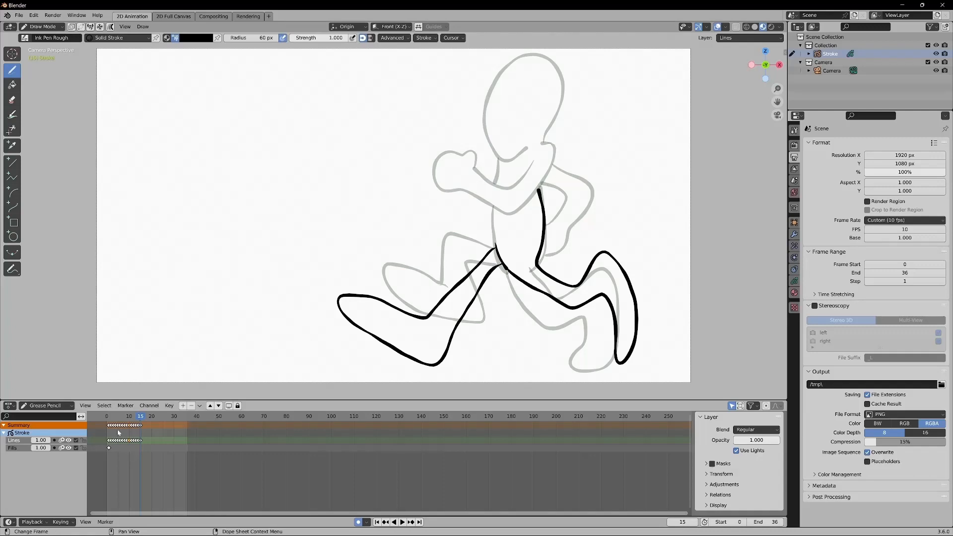
Play back the animation from the beginning and return to frame 15
left_click(108, 416)
key("space")
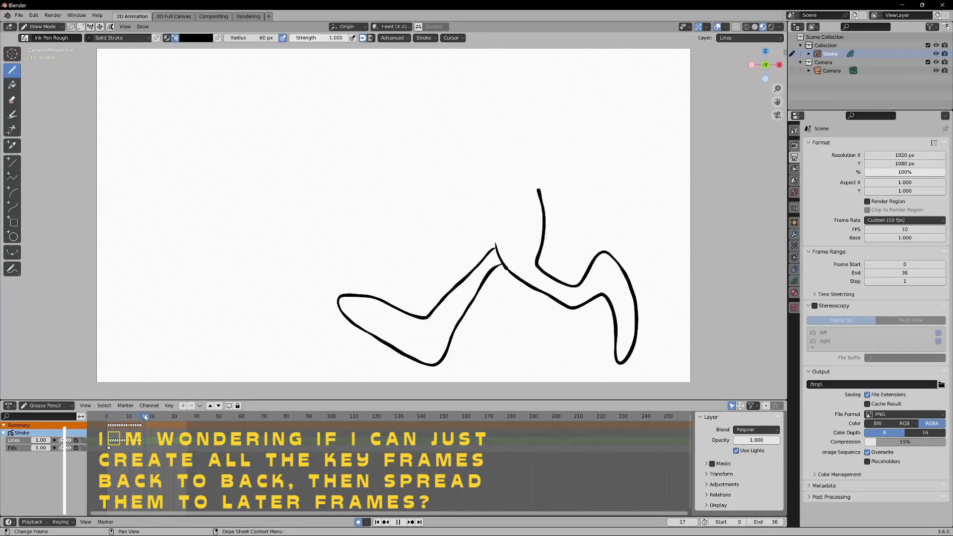
left_click_drag(145, 416, 142, 419)
key("space")
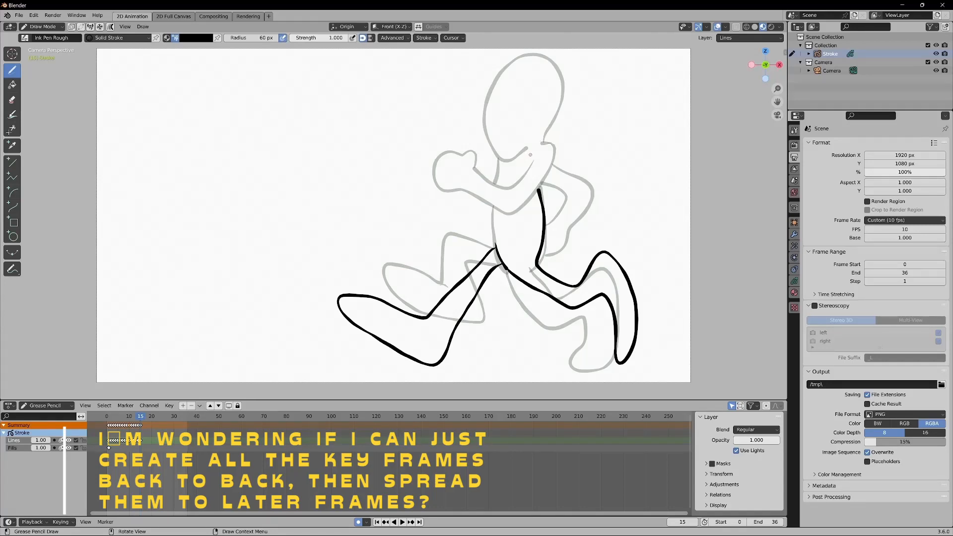
mouse_move(530, 155)
left_mouse_down()
mouse_move(500, 180)
mouse_move(475, 163)
mouse_move(482, 143)
mouse_move(452, 132)
mouse_move(442, 141)
mouse_move(446, 170)
mouse_move(508, 201)
mouse_move(545, 166)
mouse_move(550, 141)
mouse_move(539, 136)
left_mouse_up()
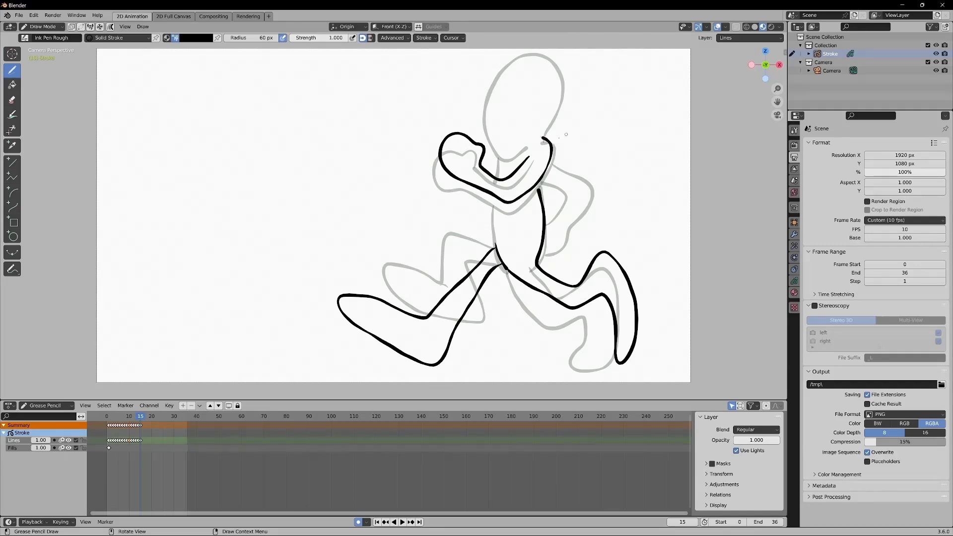
left_click(36, 16)
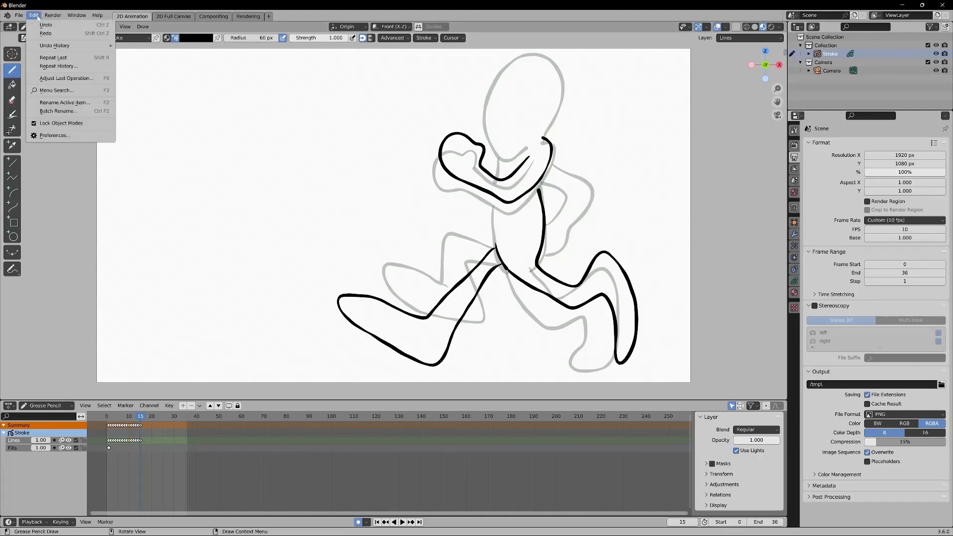
left_click(45, 25)
left_click(33, 15)
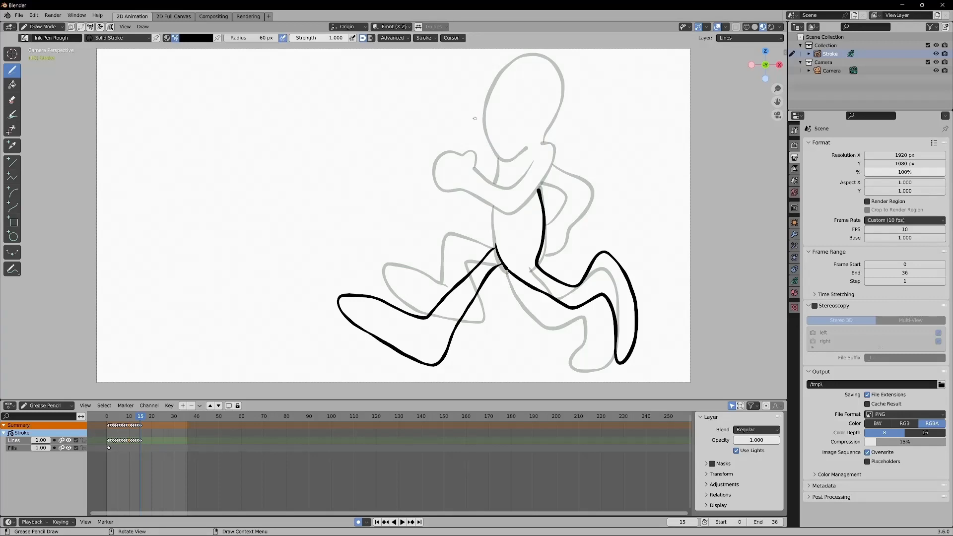
Complete the frame 15 pose with the near arm raised in front of the face, the torso, the head and the far arm bent behind
mouse_move(469, 116)
left_mouse_down()
mouse_move(480, 99)
mouse_move(456, 84)
mouse_move(439, 119)
mouse_move(476, 173)
mouse_move(542, 168)
mouse_move(548, 154)
mouse_move(536, 145)
mouse_move(487, 156)
mouse_move(467, 114)
left_mouse_up()
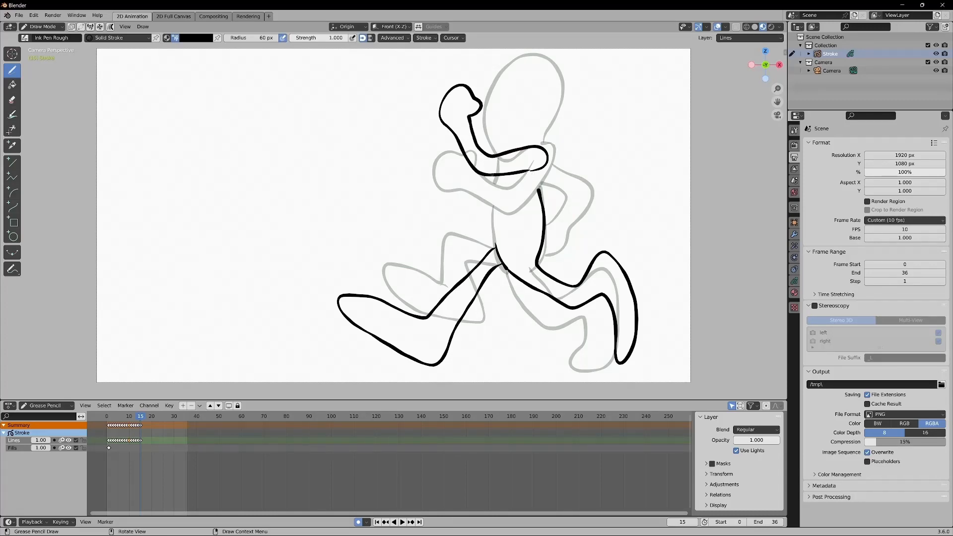
left_click_drag(491, 178, 498, 254)
left_click_drag(535, 170, 538, 195)
mouse_move(542, 142)
left_mouse_down()
mouse_move(558, 81)
mouse_move(516, 59)
mouse_move(495, 73)
mouse_move(480, 105)
mouse_move(498, 159)
left_mouse_up()
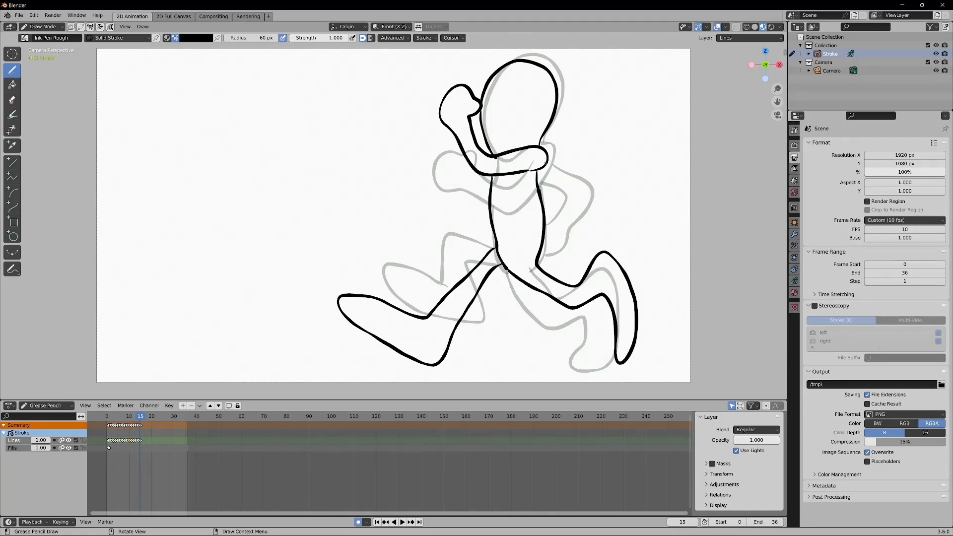
mouse_move(555, 163)
left_mouse_down()
mouse_move(588, 177)
mouse_move(591, 249)
mouse_move(564, 257)
mouse_move(558, 237)
mouse_move(578, 229)
mouse_move(559, 228)
mouse_move(569, 221)
mouse_move(568, 191)
mouse_move(533, 177)
left_mouse_up()
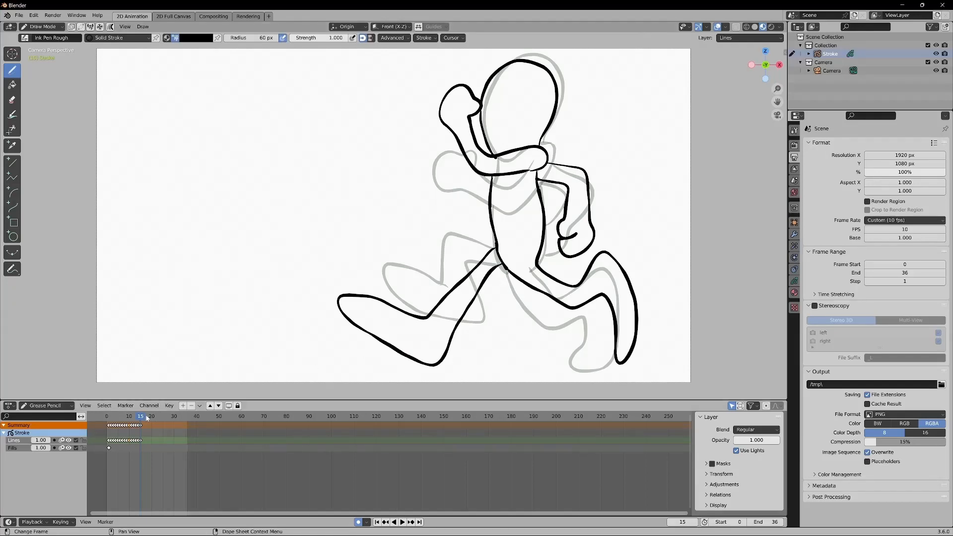
Start a new drawing on frame 16 and draw the far leg bent at the knee with its foot flat on the ground
left_click_drag(140, 418, 143, 420)
key("shift+i")
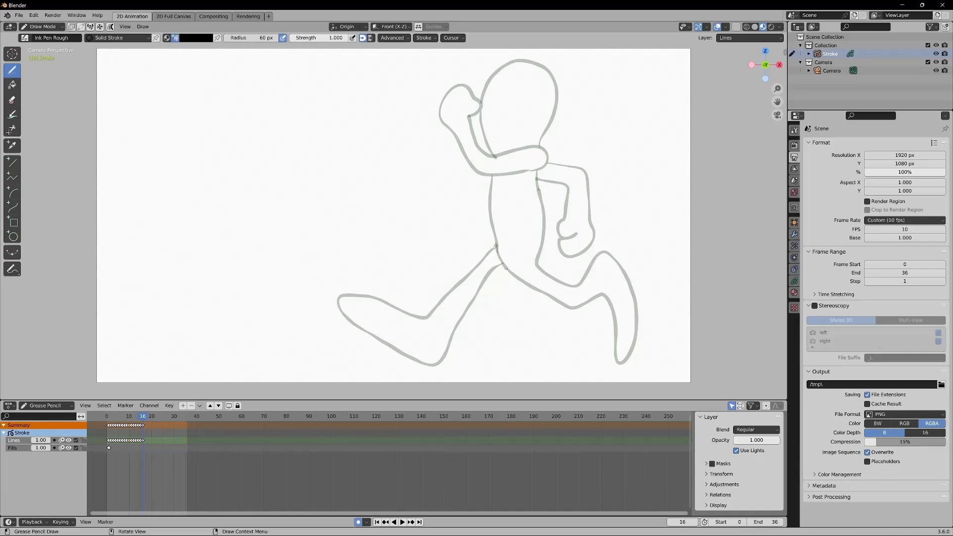
mouse_move(495, 245)
left_mouse_down()
mouse_move(459, 284)
mouse_move(466, 332)
mouse_move(388, 361)
mouse_move(459, 367)
mouse_move(510, 356)
mouse_move(480, 297)
mouse_move(505, 266)
left_mouse_up()
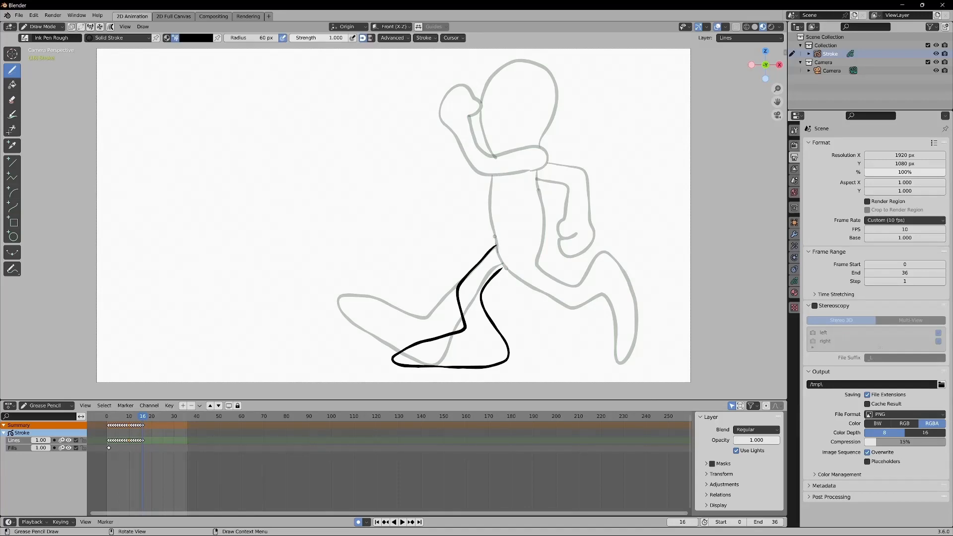
Complete the frame 16 pose with the near leg kicked back, the near arm bent in front of the chest, the torso, head and far arm
mouse_move(495, 237)
left_mouse_down()
mouse_move(513, 312)
mouse_move(564, 305)
mouse_move(588, 355)
mouse_move(604, 357)
mouse_move(596, 298)
mouse_move(577, 262)
mouse_move(529, 280)
mouse_move(548, 215)
mouse_move(525, 145)
mouse_move(504, 198)
mouse_move(469, 188)
mouse_move(462, 169)
mouse_move(437, 173)
mouse_move(428, 196)
mouse_move(442, 212)
mouse_move(518, 214)
mouse_move(548, 147)
mouse_move(531, 143)
left_mouse_up()
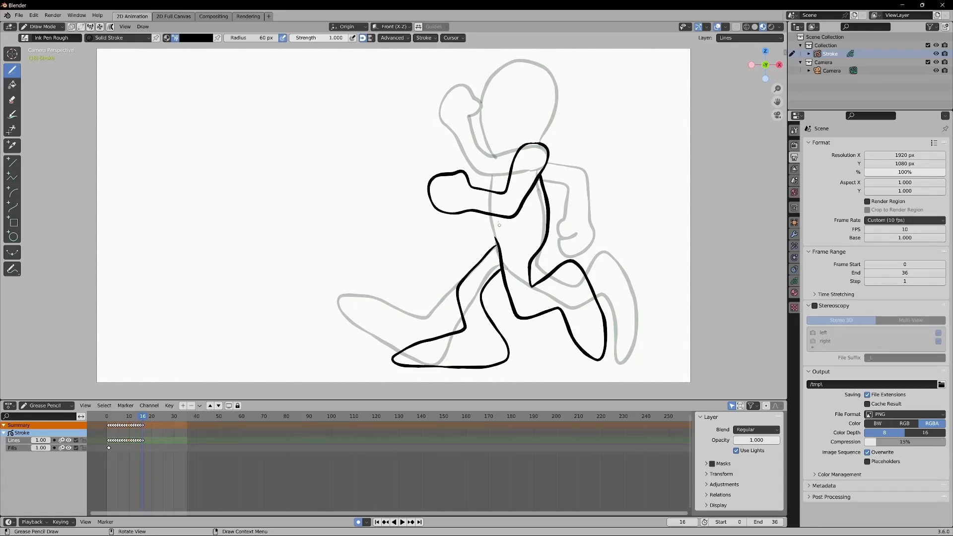
left_click_drag(491, 215, 497, 239)
mouse_move(536, 144)
left_mouse_down()
mouse_move(549, 102)
mouse_move(540, 74)
mouse_move(516, 61)
mouse_move(489, 65)
mouse_move(473, 118)
mouse_move(479, 144)
mouse_move(491, 158)
mouse_move(510, 150)
mouse_move(491, 194)
left_mouse_up()
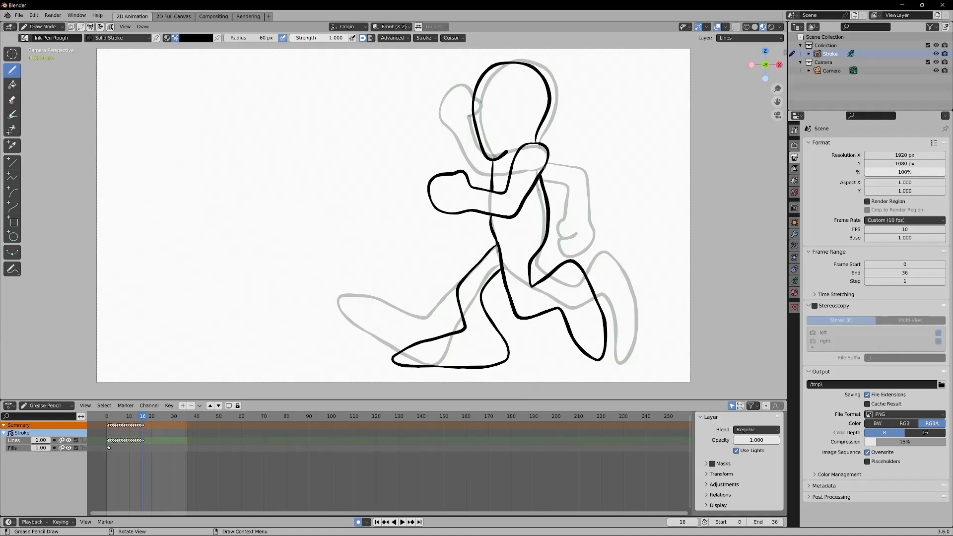
mouse_move(540, 168)
left_mouse_down()
mouse_move(561, 201)
mouse_move(548, 229)
left_mouse_up()
left_click_drag(484, 224, 487, 255)
left_click_drag(481, 231, 493, 243)
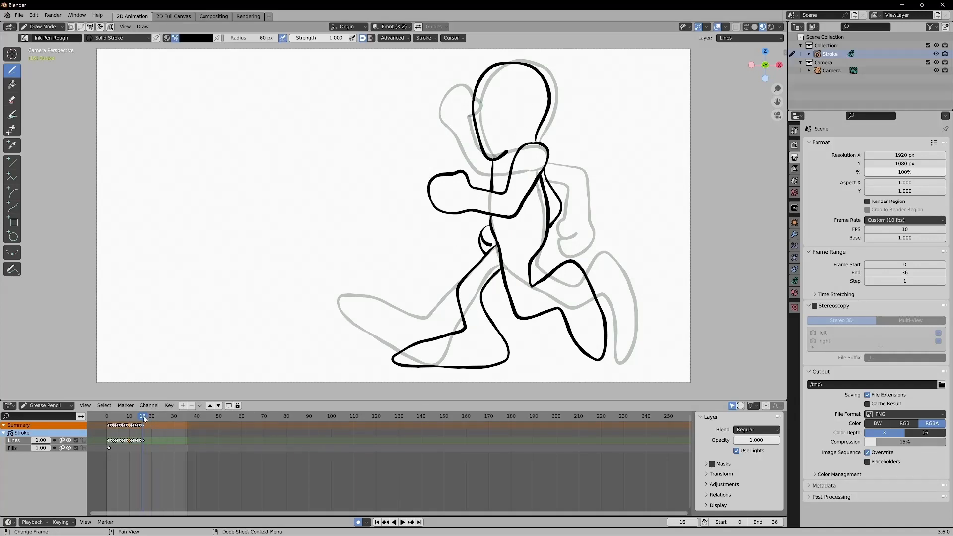
Draw the frame 17 pose with the near shin folded back, the far foot flat, the head, the torso and both hands at the waist
left_click_drag(143, 420, 145, 420)
left_click(145, 417)
left_click(498, 242)
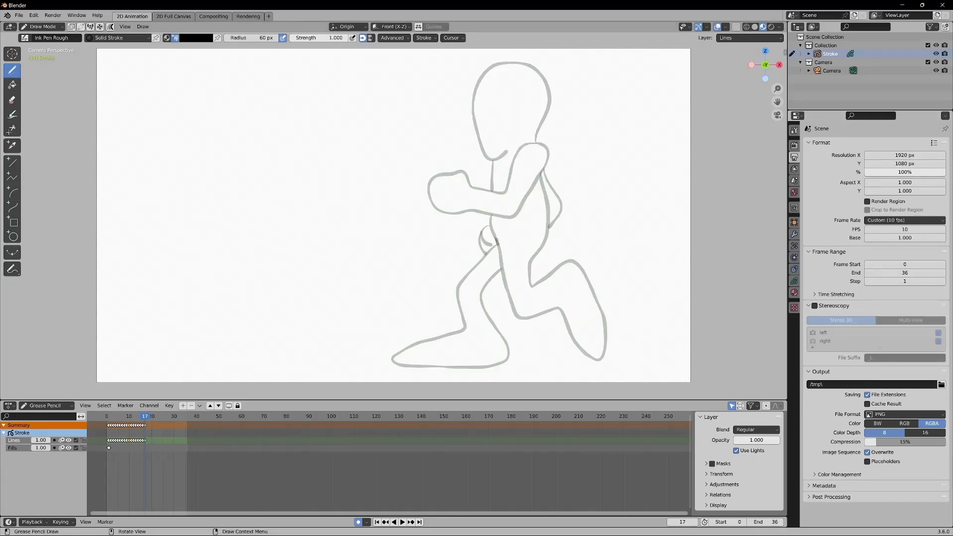
mouse_move(495, 239)
left_mouse_down()
mouse_move(480, 315)
mouse_move(534, 301)
mouse_move(539, 351)
mouse_move(557, 365)
mouse_move(570, 347)
mouse_move(553, 258)
mouse_move(505, 288)
mouse_move(540, 248)
mouse_move(542, 176)
left_mouse_up()
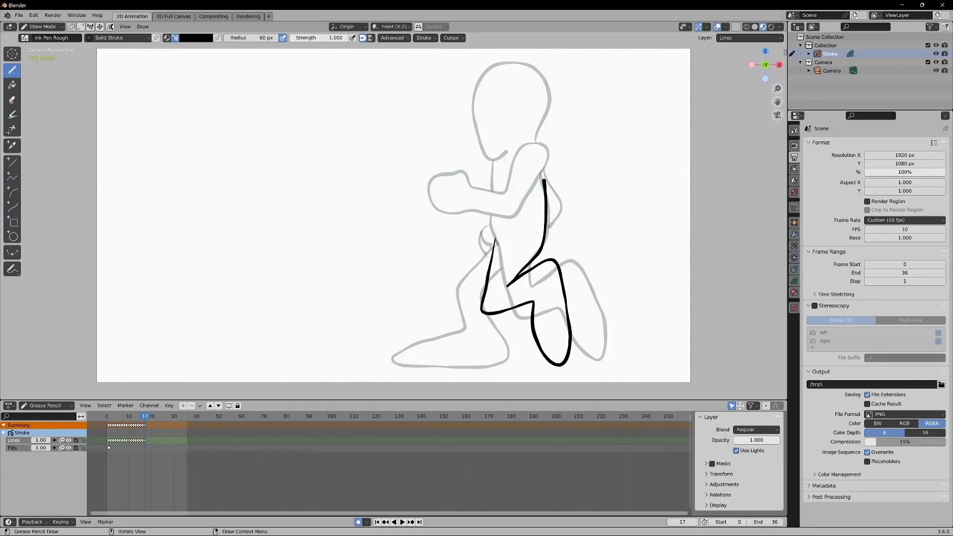
mouse_move(492, 244)
left_mouse_down()
mouse_move(484, 317)
mouse_move(500, 337)
mouse_move(466, 338)
mouse_move(424, 364)
mouse_move(541, 363)
mouse_move(508, 306)
left_mouse_up()
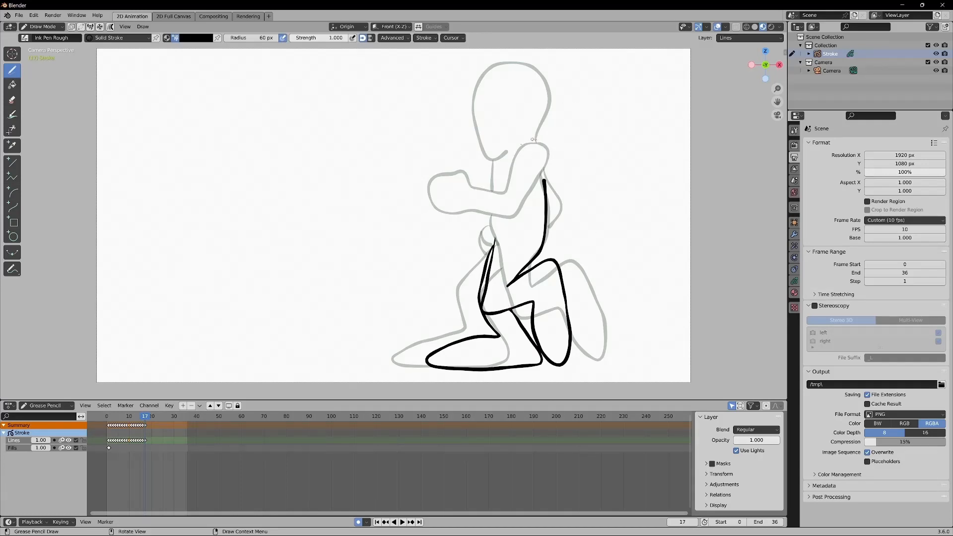
mouse_move(532, 139)
left_mouse_down()
mouse_move(514, 169)
mouse_move(519, 210)
mouse_move(493, 220)
mouse_move(479, 211)
mouse_move(466, 250)
mouse_move(483, 256)
mouse_move(544, 219)
mouse_move(544, 145)
mouse_move(522, 141)
mouse_move(550, 93)
mouse_move(542, 70)
mouse_move(499, 58)
mouse_move(481, 75)
mouse_move(473, 109)
mouse_move(483, 150)
mouse_move(506, 151)
mouse_move(491, 218)
left_mouse_up()
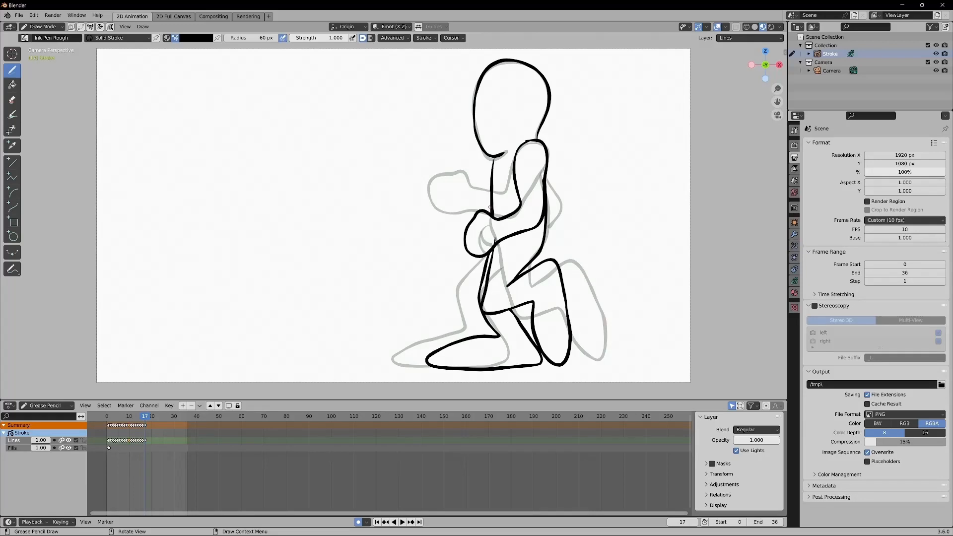
mouse_move(488, 205)
left_mouse_down()
mouse_move(473, 203)
mouse_move(467, 236)
left_mouse_up()
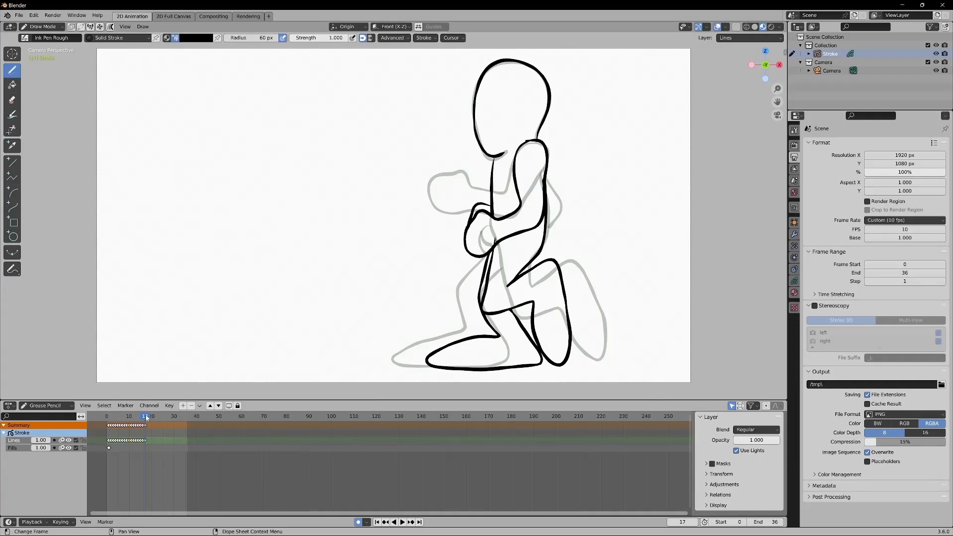
Review the walk-to-run animation by scrubbing and playing back the early frames, and end on frame 18
left_click_drag(147, 418, 147, 418)
mouse_move(127, 418)
left_mouse_down()
mouse_move(148, 415)
mouse_move(111, 418)
mouse_move(147, 418)
left_mouse_up()
mouse_move(107, 416)
left_mouse_down()
mouse_move(149, 418)
mouse_move(119, 419)
left_mouse_up()
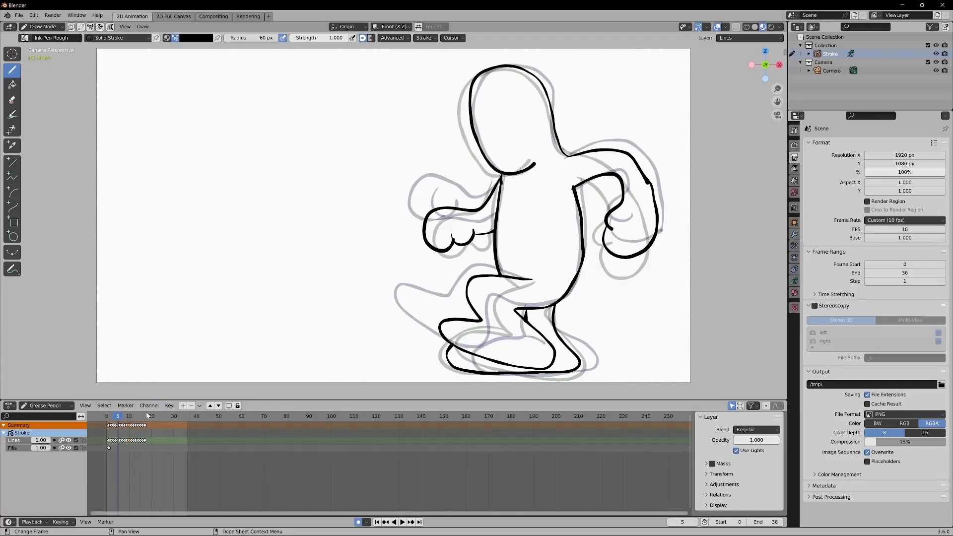
left_click_drag(148, 416, 149, 418)
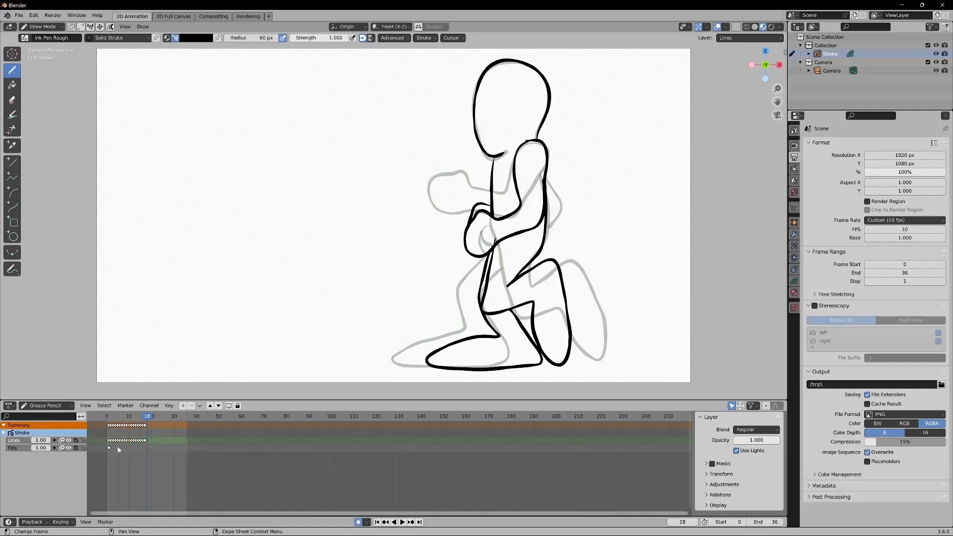
left_click(120, 418)
key("space")
left_click_drag(118, 413, 117, 418)
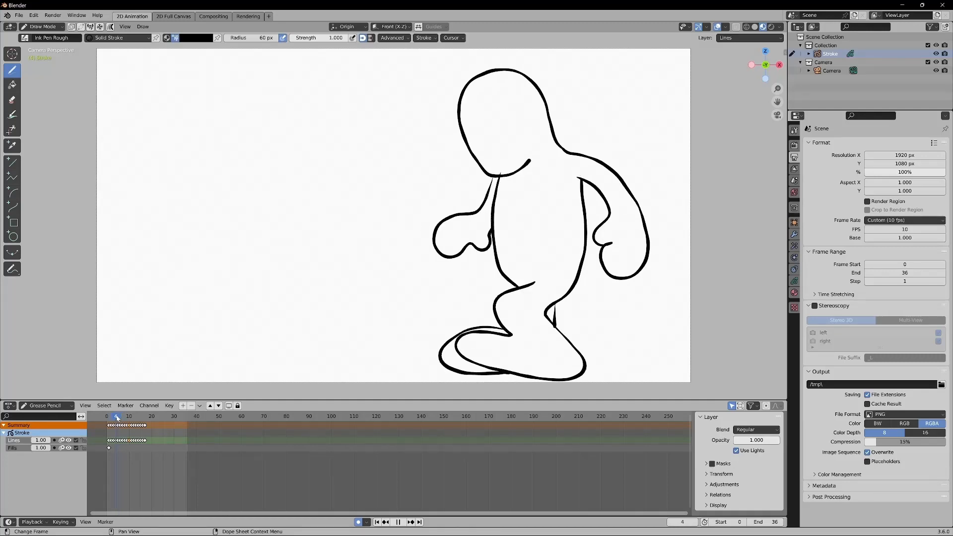
left_click_drag(117, 418, 148, 417)
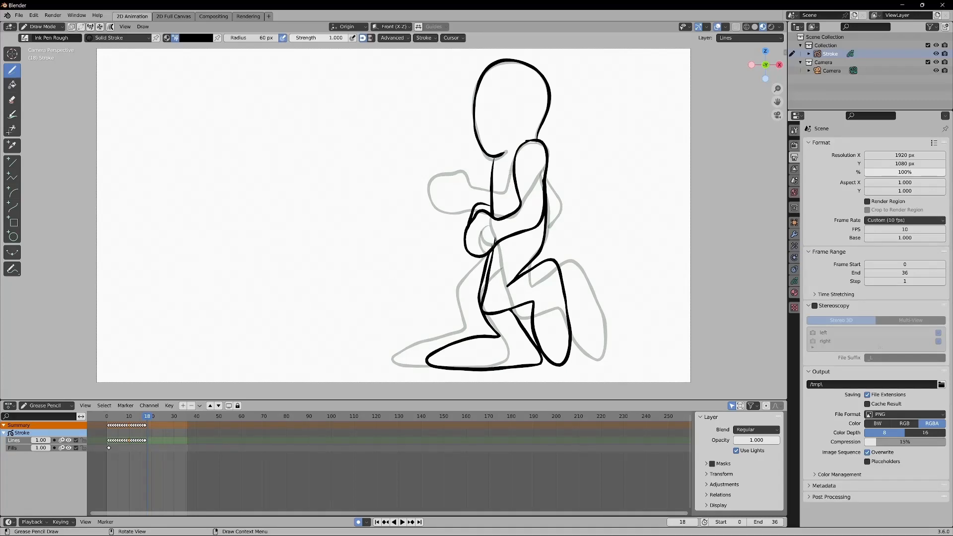
Draw the frame 18 pose on a new keyframe with the near elbow bent back, the near knee forward, the head, torso, far hand and planted far foot
key("shift+i")
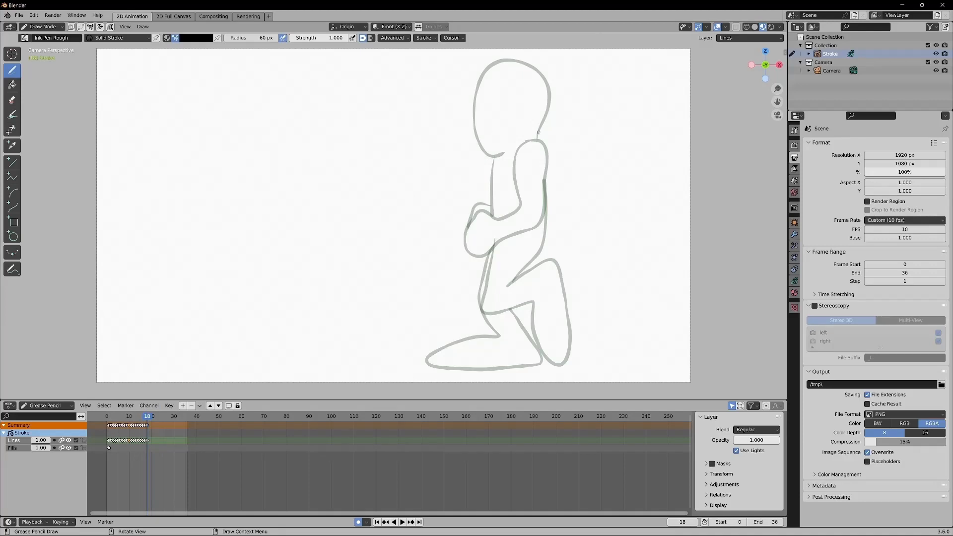
mouse_move(540, 140)
left_mouse_down()
mouse_move(527, 139)
mouse_move(522, 155)
mouse_move(548, 203)
mouse_move(537, 217)
mouse_move(512, 213)
mouse_move(504, 232)
mouse_move(501, 246)
mouse_move(523, 256)
mouse_move(573, 211)
mouse_move(538, 137)
left_mouse_up()
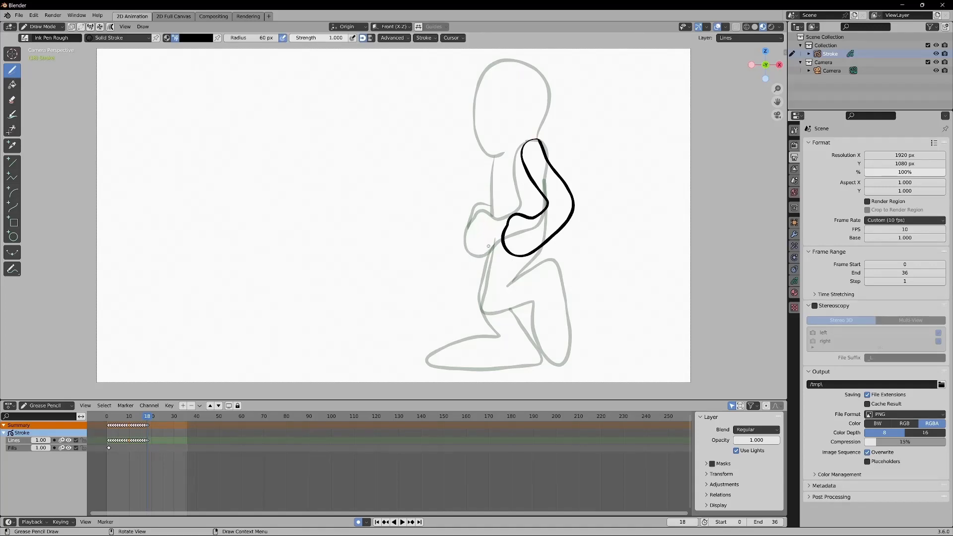
mouse_move(490, 243)
left_mouse_down()
mouse_move(448, 281)
mouse_move(494, 314)
mouse_move(476, 371)
mouse_move(511, 349)
mouse_move(540, 297)
mouse_move(484, 280)
mouse_move(529, 263)
mouse_move(537, 247)
left_mouse_up()
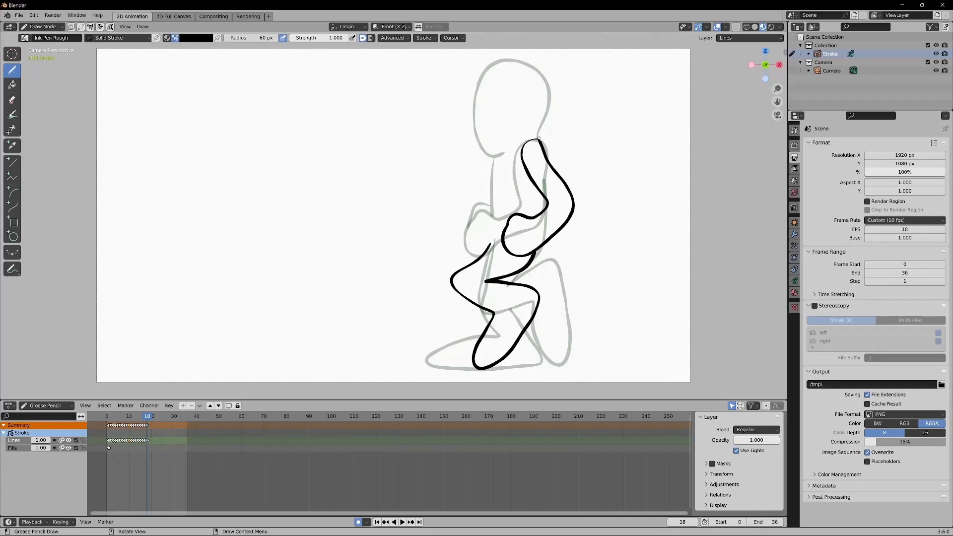
mouse_move(538, 139)
left_mouse_down()
mouse_move(551, 75)
mouse_move(501, 56)
mouse_move(477, 83)
mouse_move(473, 133)
mouse_move(492, 159)
mouse_move(511, 148)
mouse_move(493, 179)
mouse_move(488, 247)
left_mouse_up()
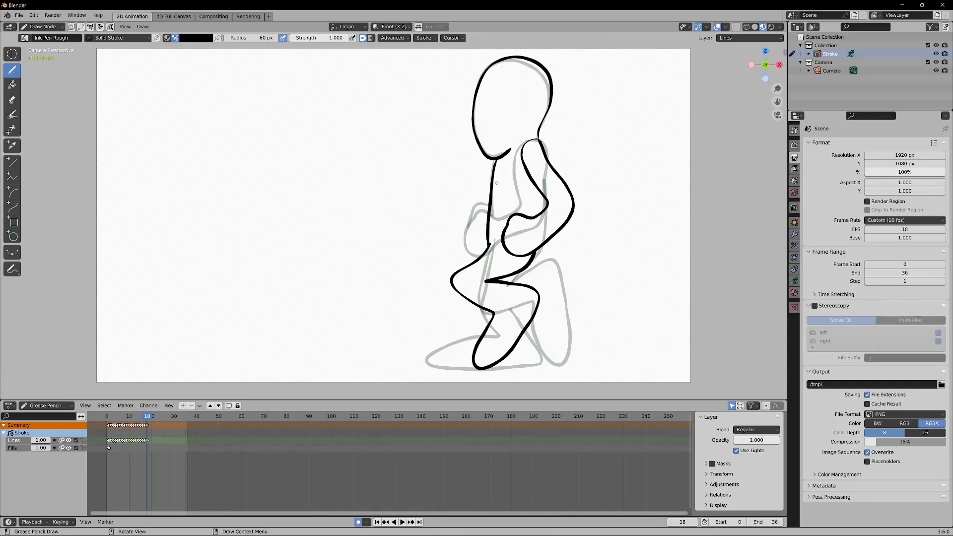
mouse_move(489, 213)
left_mouse_down()
mouse_move(480, 219)
mouse_move(489, 247)
left_mouse_up()
left_click_drag(512, 274, 516, 285)
mouse_move(531, 320)
left_mouse_down()
mouse_move(564, 366)
mouse_move(448, 366)
mouse_move(444, 356)
mouse_move(455, 344)
mouse_move(479, 335)
left_mouse_up()
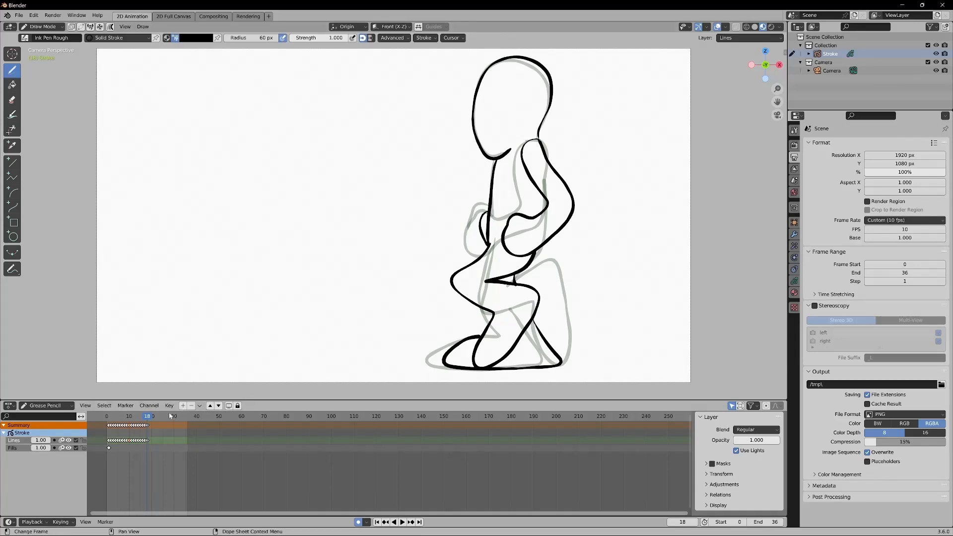
Play back and scrub through the drawn frames, and stop on frame 7
key("space")
left_click_drag(148, 418, 150, 417)
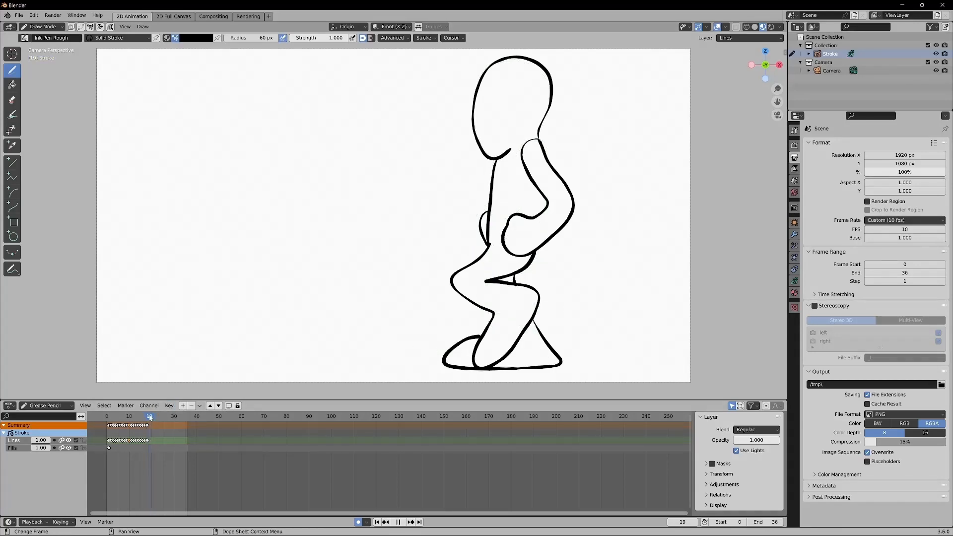
left_click(115, 417)
left_click_drag(117, 417, 124, 415)
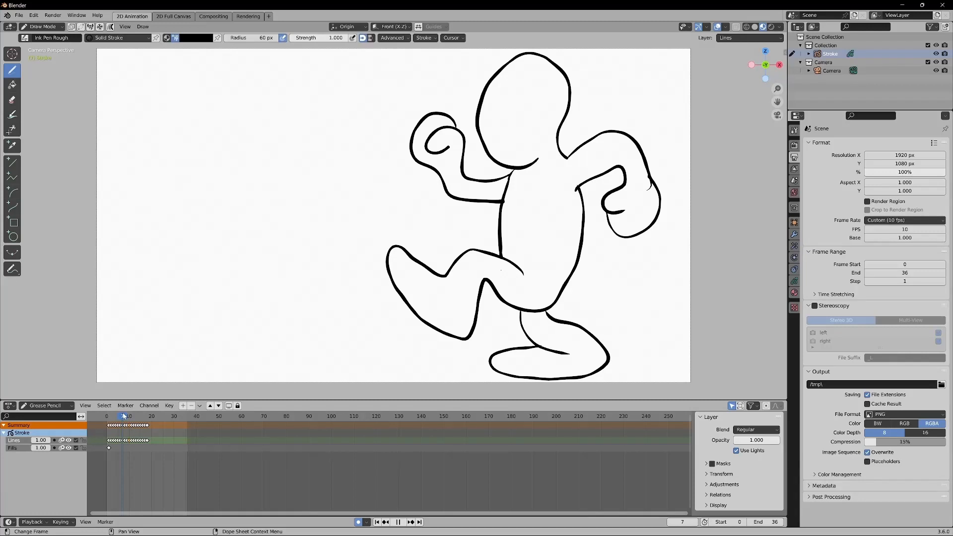
left_click_drag(124, 416, 124, 416)
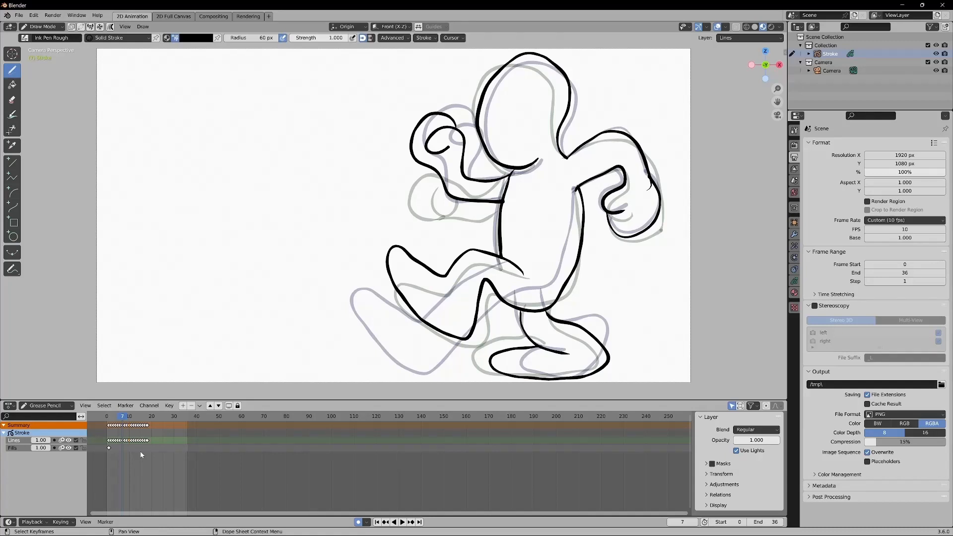
left_click(34, 15)
left_click(169, 405)
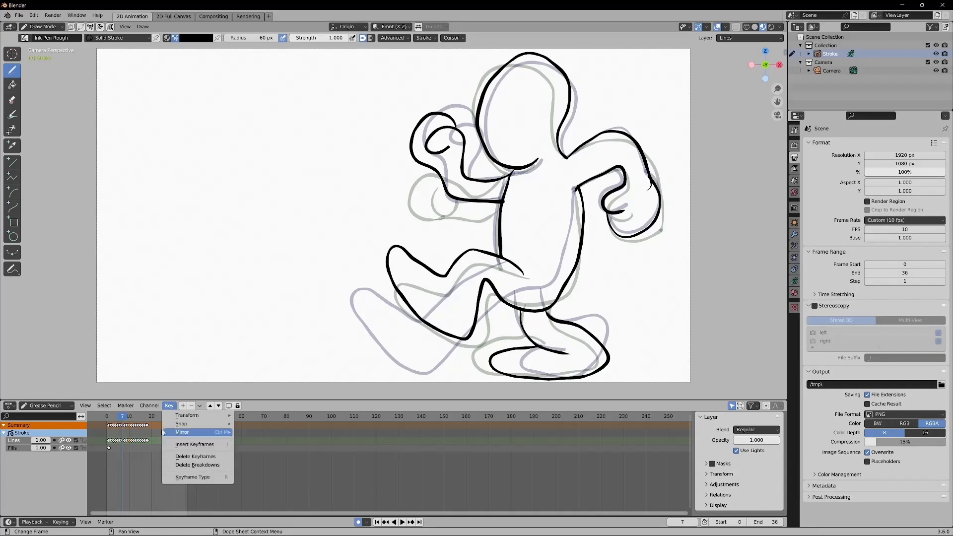
mouse_move(157, 406)
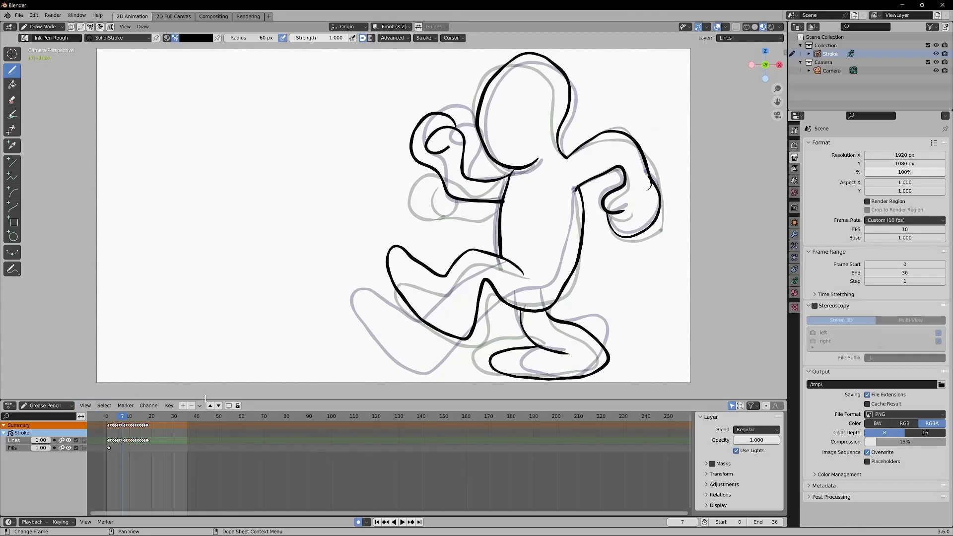
left_click(168, 406)
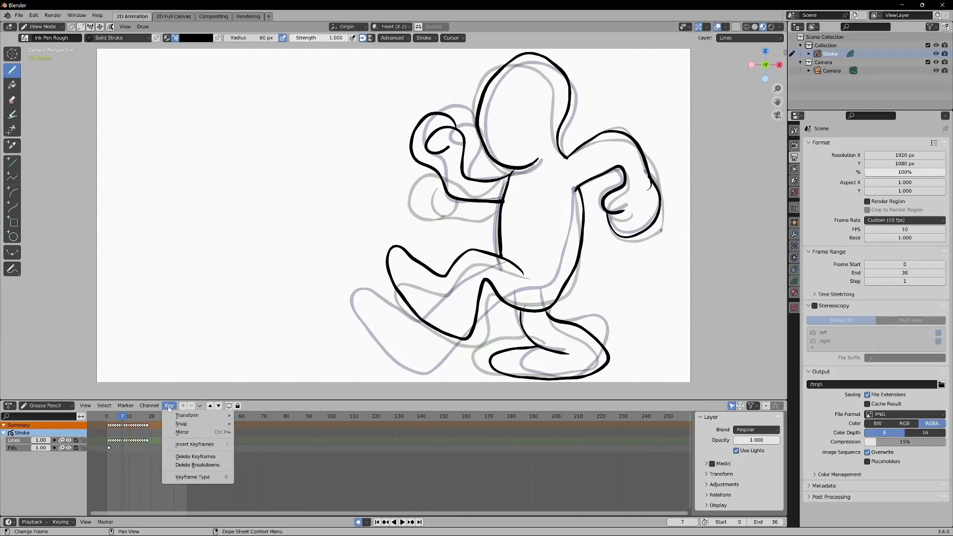
left_click(169, 407)
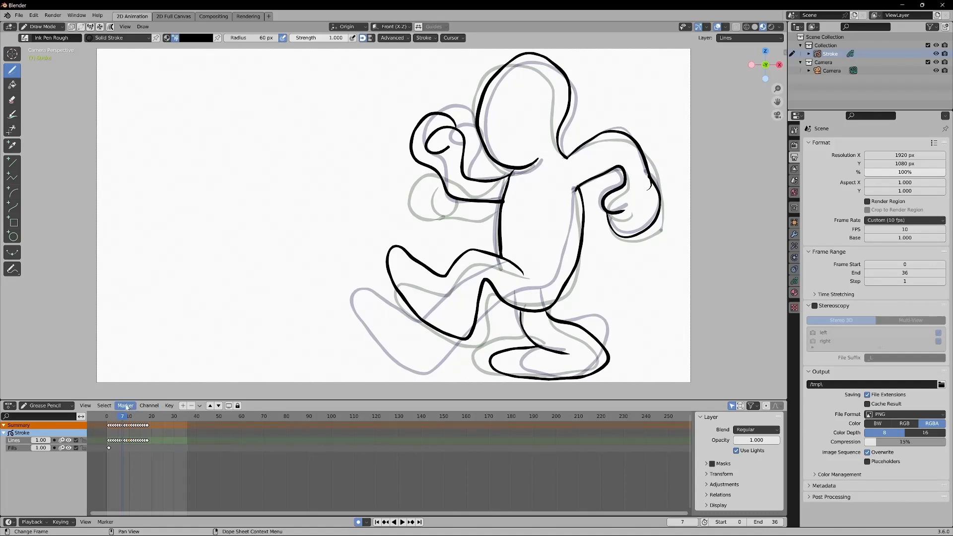
left_click(105, 407)
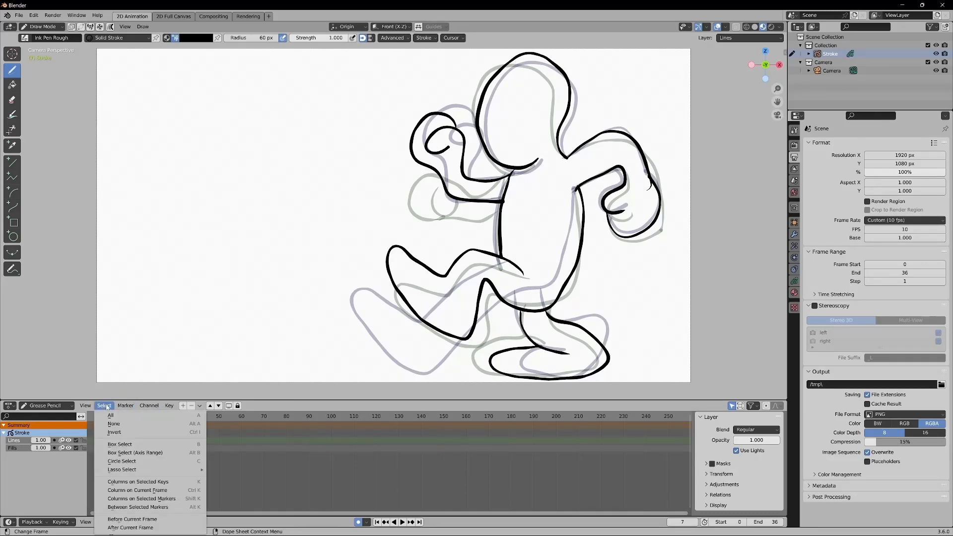
left_click(106, 407)
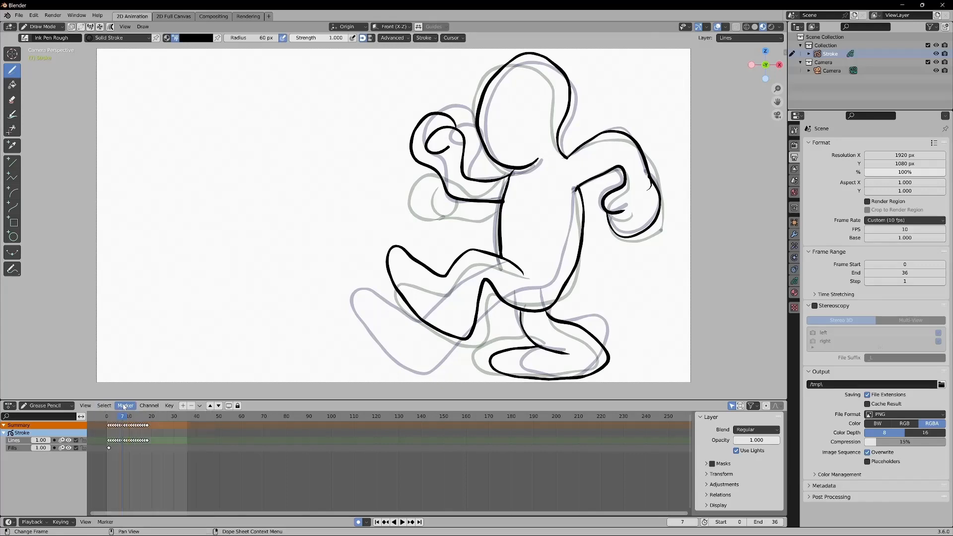
left_click(150, 406)
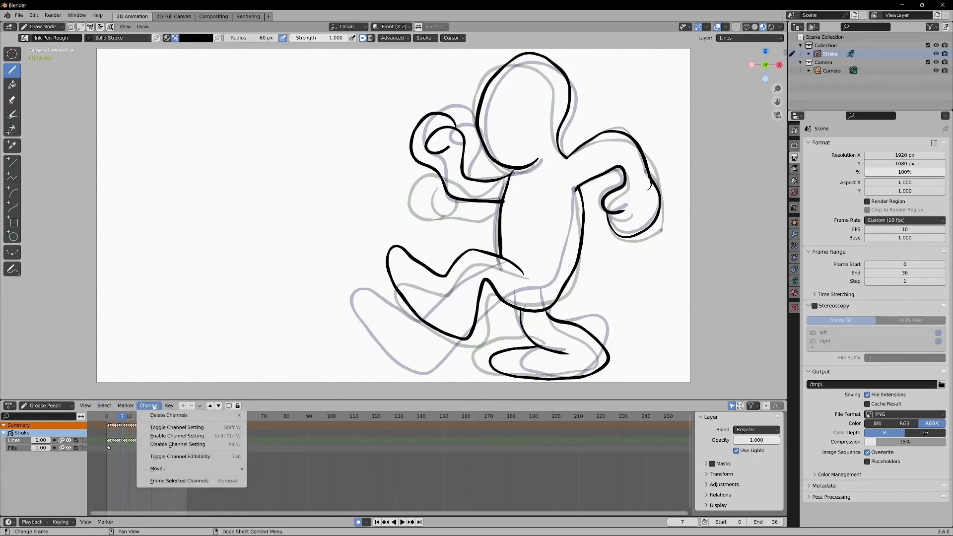
left_click(168, 407)
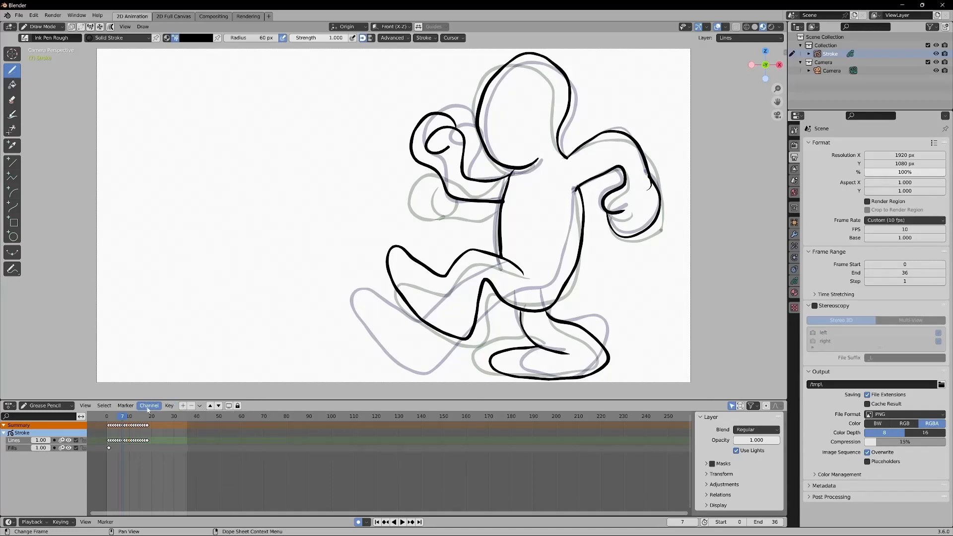
left_click(168, 406)
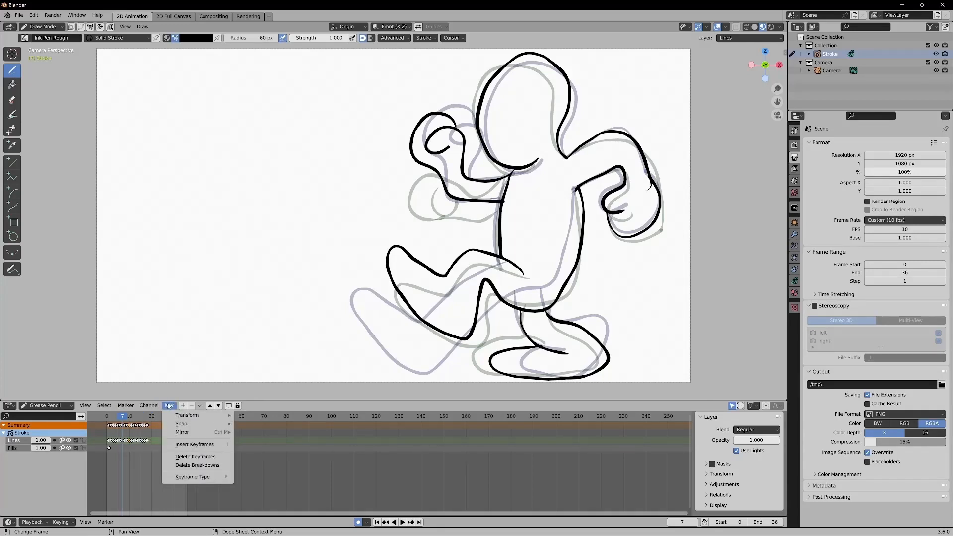
mouse_move(157, 407)
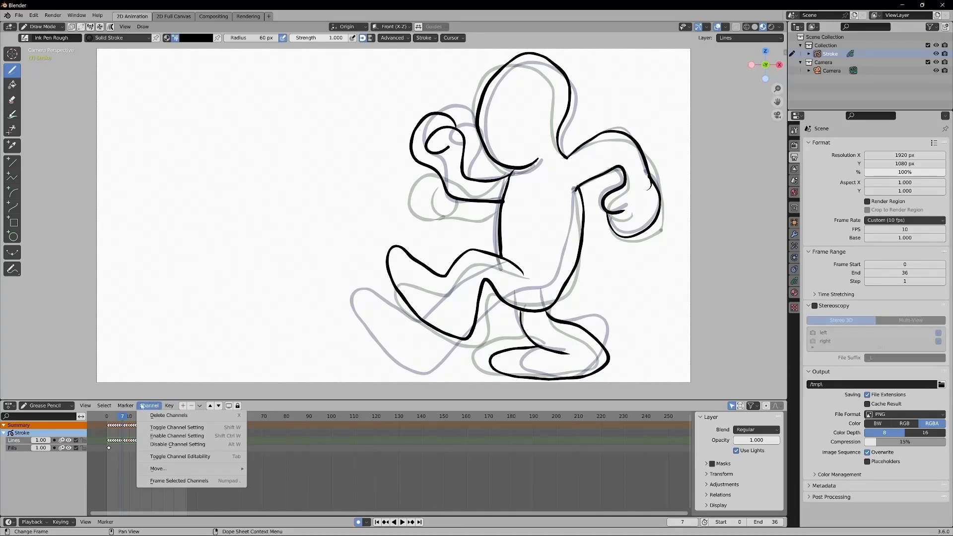
left_click(125, 406)
left_click(125, 406)
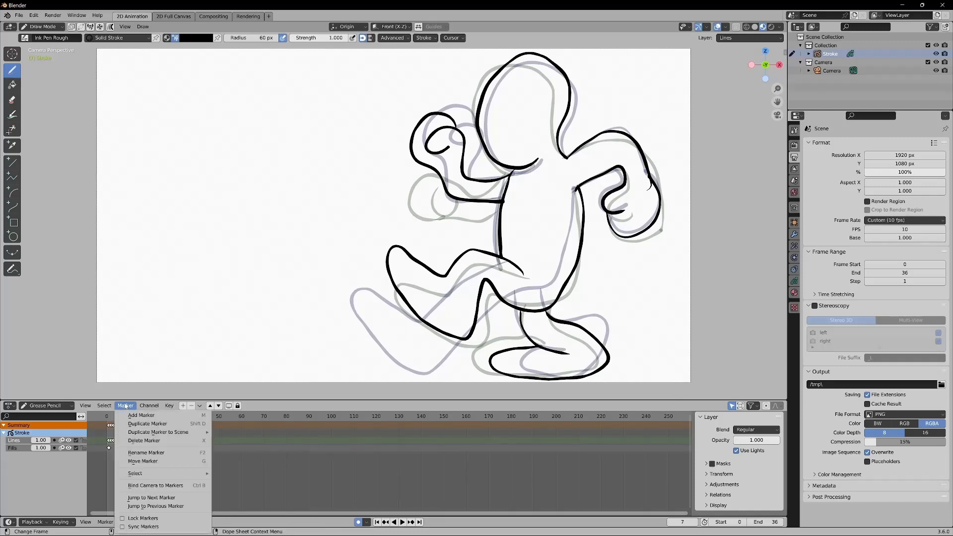
left_click(125, 406)
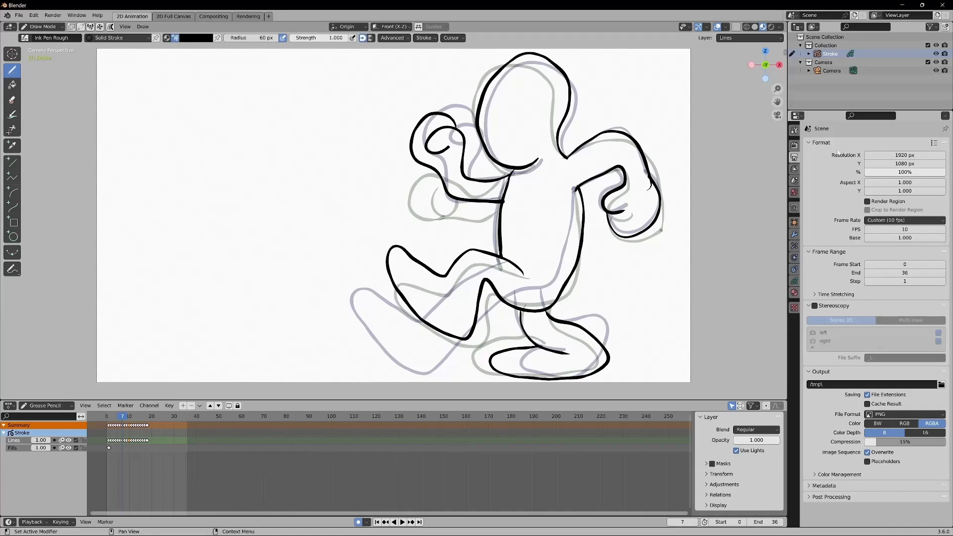
Scrub from frame 7 to the latest drawings and compare the poses on frames 17 and 18
key("space")
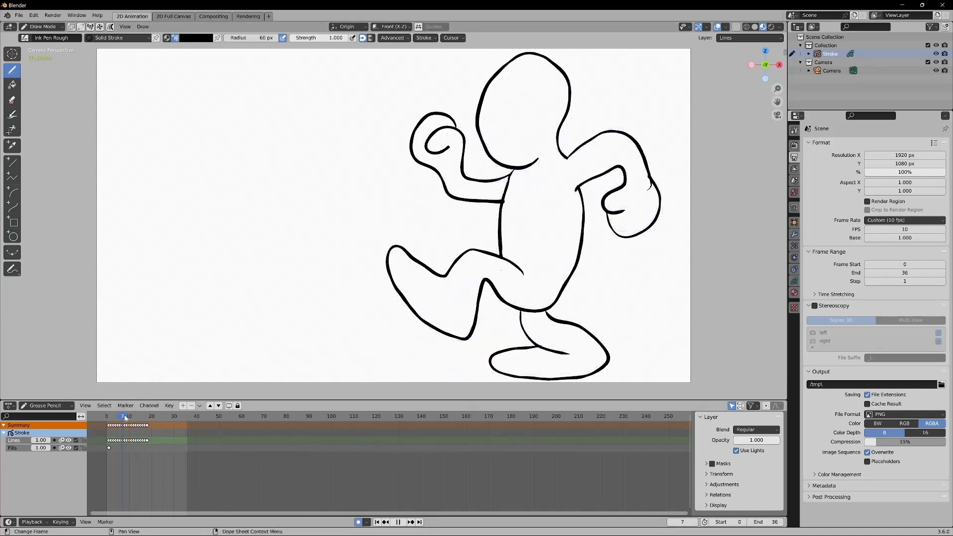
left_click_drag(125, 418, 149, 417)
key("space")
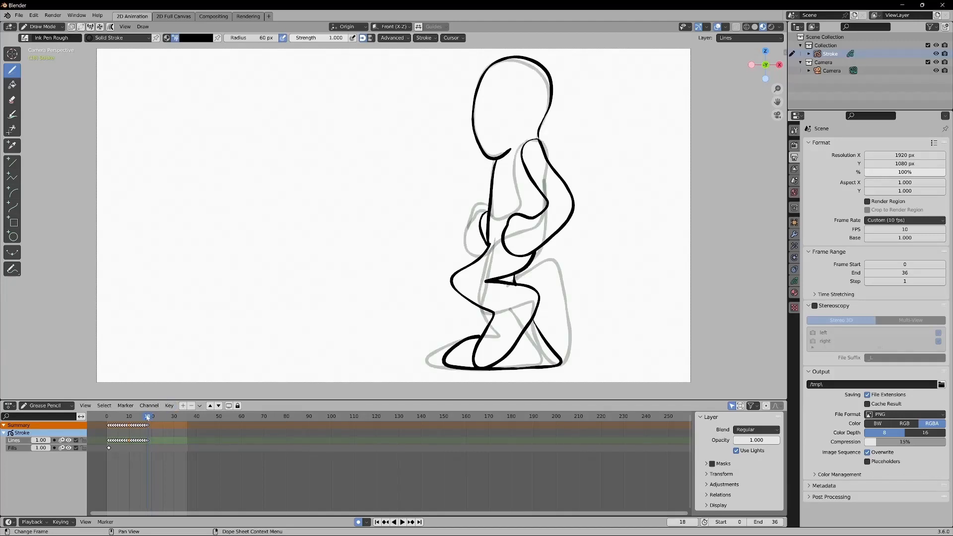
left_click(146, 418)
key("space")
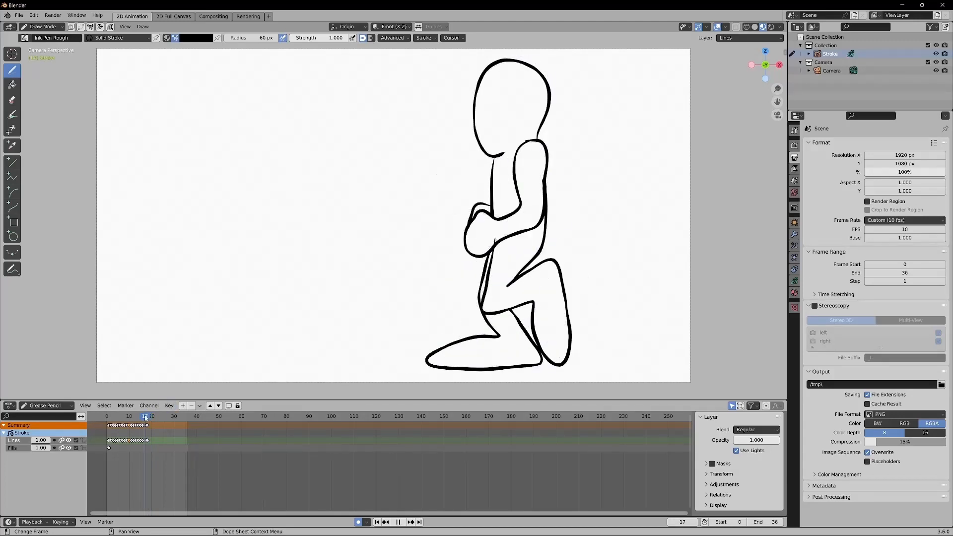
Add a blank keyframe on frame 19 and draw the near leg lifted forward with a bent knee and raised foot, joined to the hip
left_click_drag(145, 417, 149, 416)
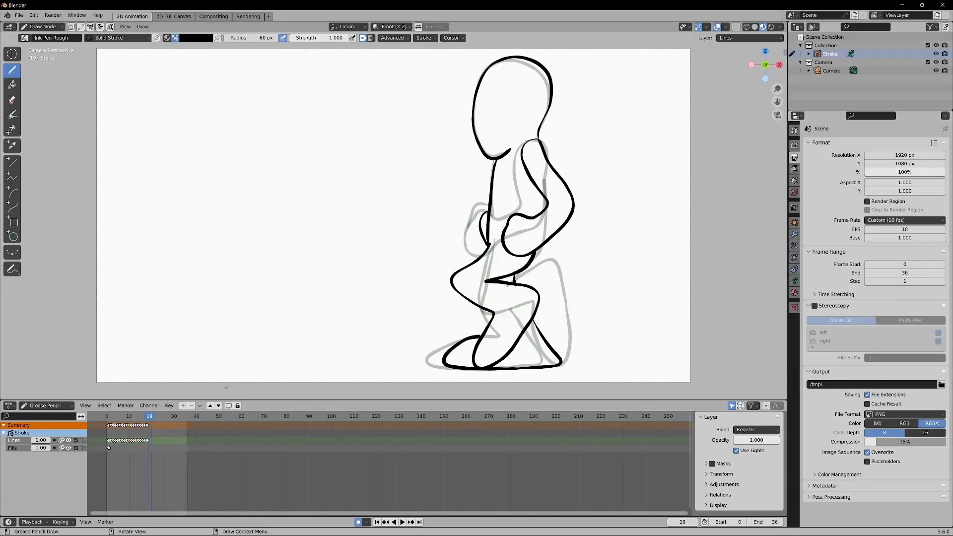
key("space")
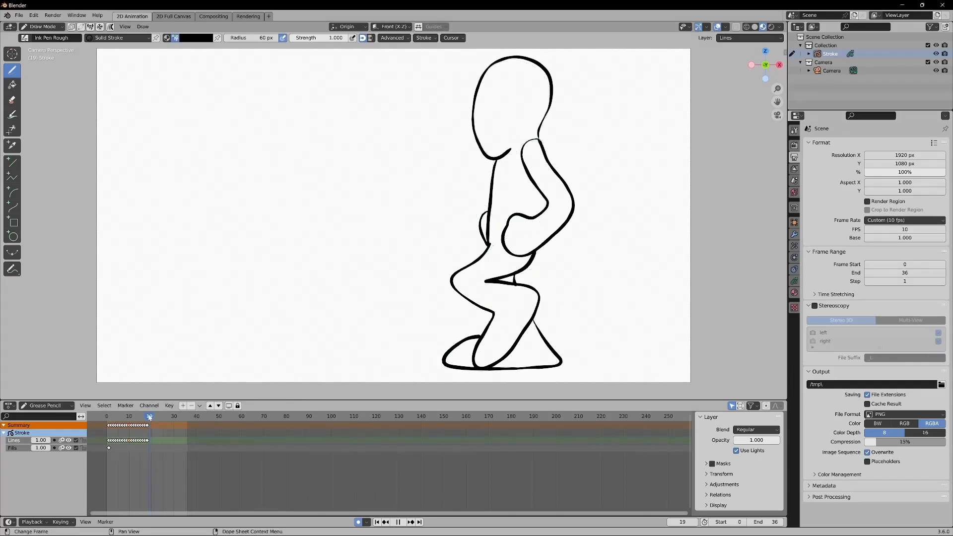
key("space")
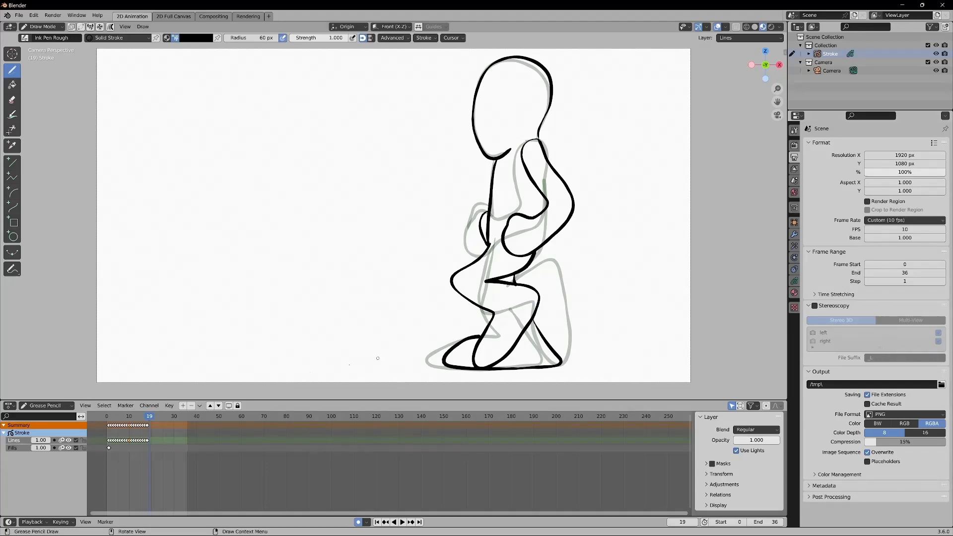
key("shift+i")
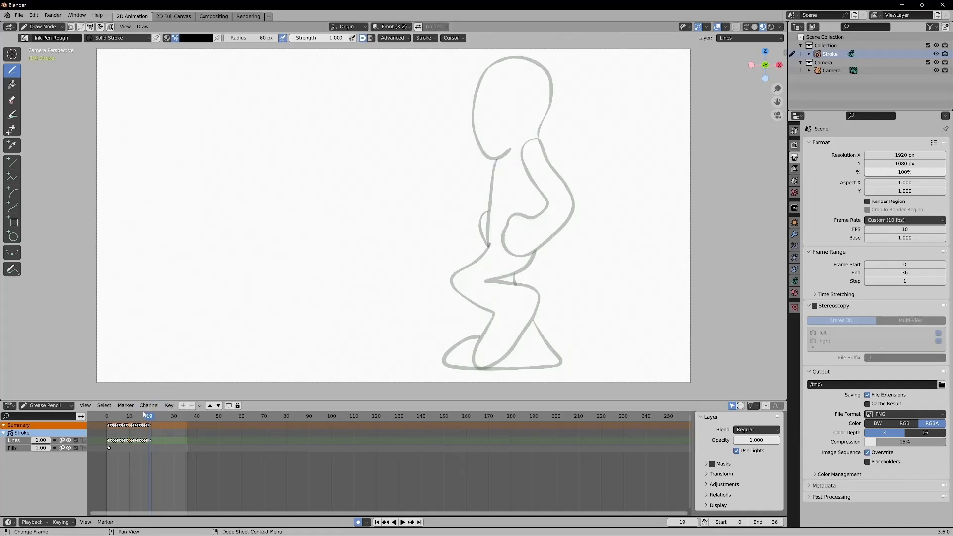
key("space")
left_click_drag(146, 413, 151, 415)
key("space")
mouse_move(491, 245)
left_mouse_down()
mouse_move(426, 228)
mouse_move(432, 289)
mouse_move(390, 279)
mouse_move(382, 287)
mouse_move(427, 324)
mouse_move(481, 328)
mouse_move(444, 259)
mouse_move(491, 273)
mouse_move(527, 252)
left_mouse_up()
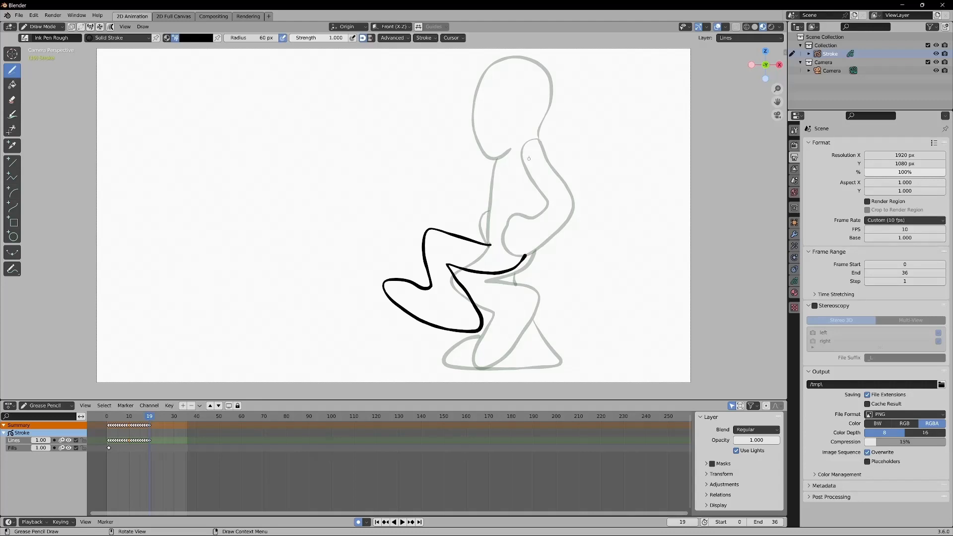
Draw the near arm bent back, the front and back torso lines, the bent planted far leg and the upper part of the far fist on frame 19
mouse_move(536, 141)
left_mouse_down()
mouse_move(516, 162)
mouse_move(529, 176)
mouse_move(570, 181)
mouse_move(558, 208)
mouse_move(541, 207)
mouse_move(539, 243)
mouse_move(565, 244)
mouse_move(586, 221)
mouse_move(598, 183)
mouse_move(581, 156)
mouse_move(530, 142)
mouse_move(497, 162)
mouse_move(484, 243)
left_mouse_up()
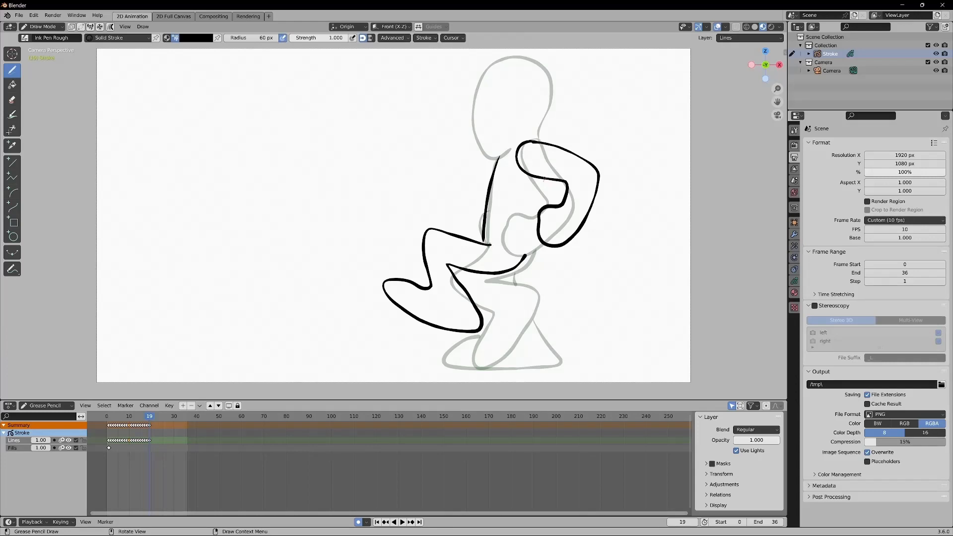
left_click_drag(544, 177, 523, 259)
mouse_move(482, 272)
left_mouse_down()
mouse_move(498, 307)
mouse_move(542, 334)
mouse_move(476, 356)
mouse_move(483, 367)
mouse_move(583, 361)
mouse_move(594, 344)
mouse_move(553, 306)
mouse_move(519, 293)
mouse_move(512, 265)
left_mouse_up()
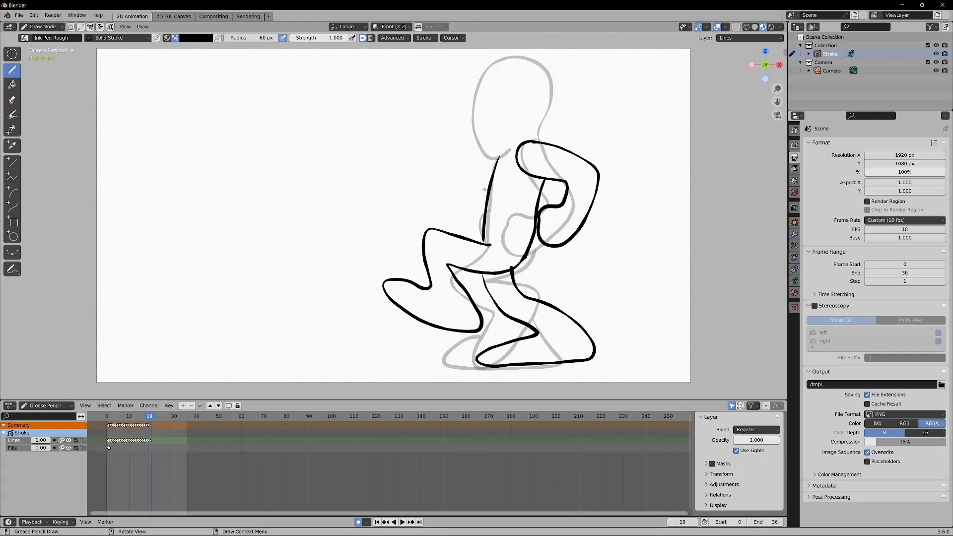
mouse_move(480, 191)
left_mouse_down()
mouse_move(461, 179)
mouse_move(456, 200)
mouse_move(466, 205)
left_mouse_up()
left_click_drag(149, 418, 151, 418)
mouse_move(456, 199)
left_mouse_down()
mouse_move(456, 224)
mouse_move(488, 220)
left_mouse_up()
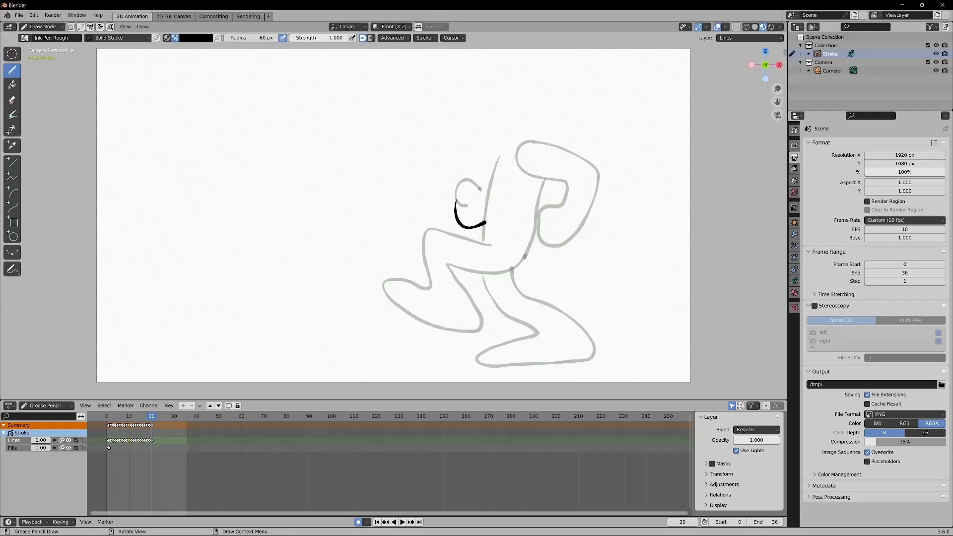
left_click(34, 15)
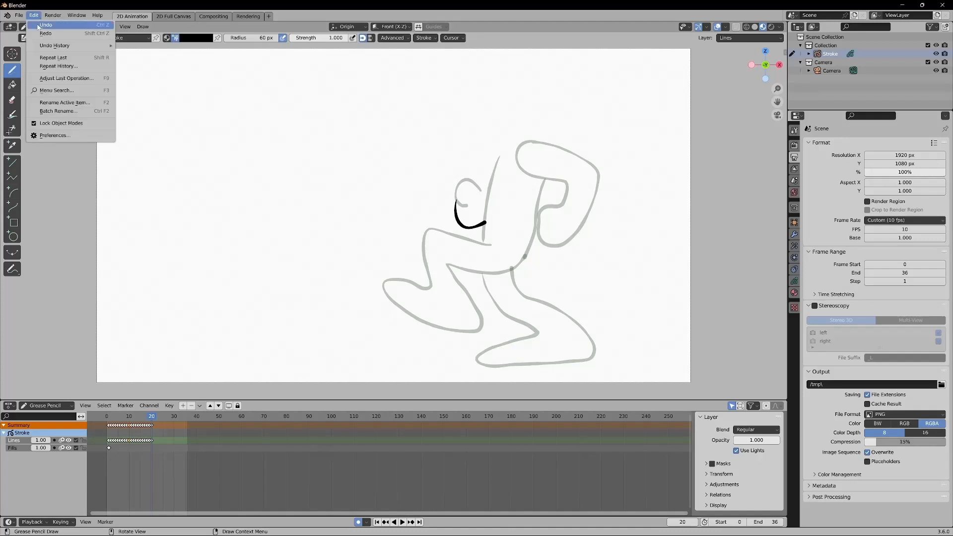
left_click(49, 31)
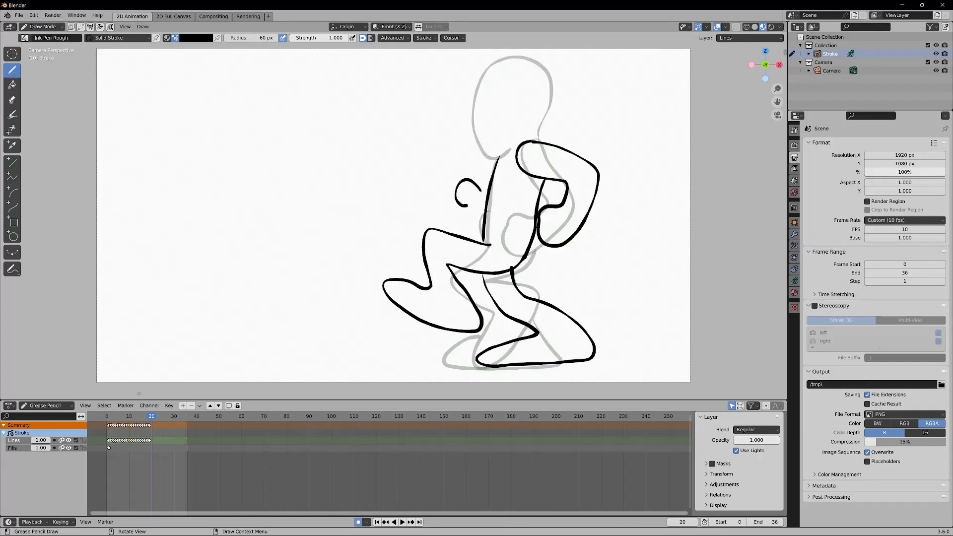
left_click_drag(152, 416, 149, 416)
Complete the far fist in front of the chest and draw the head outline on frame 19
mouse_move(455, 192)
left_mouse_down()
mouse_move(451, 211)
mouse_move(464, 225)
mouse_move(483, 223)
mouse_move(494, 186)
left_mouse_up()
mouse_move(539, 143)
left_mouse_down()
mouse_move(546, 82)
mouse_move(512, 58)
mouse_move(484, 70)
left_mouse_up()
mouse_move(472, 98)
left_mouse_down()
mouse_move(482, 157)
mouse_move(511, 146)
left_mouse_up()
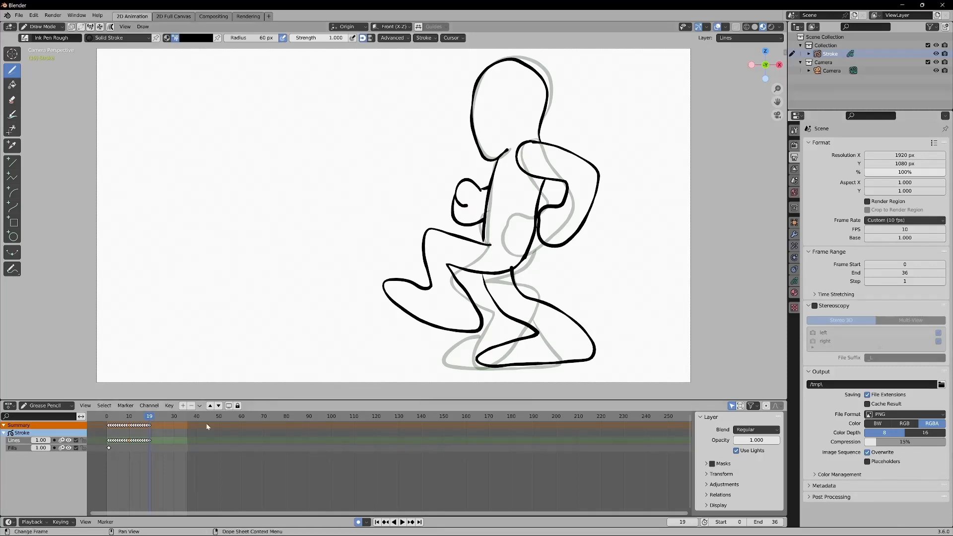
Compare the poses on frames 18 and 19 by switching back and forth between them
left_click(148, 418)
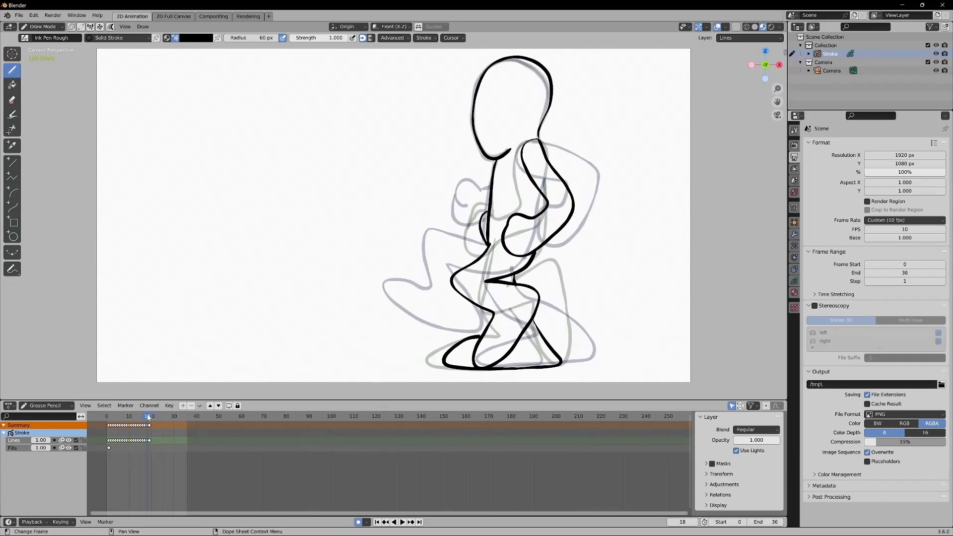
left_click(149, 418)
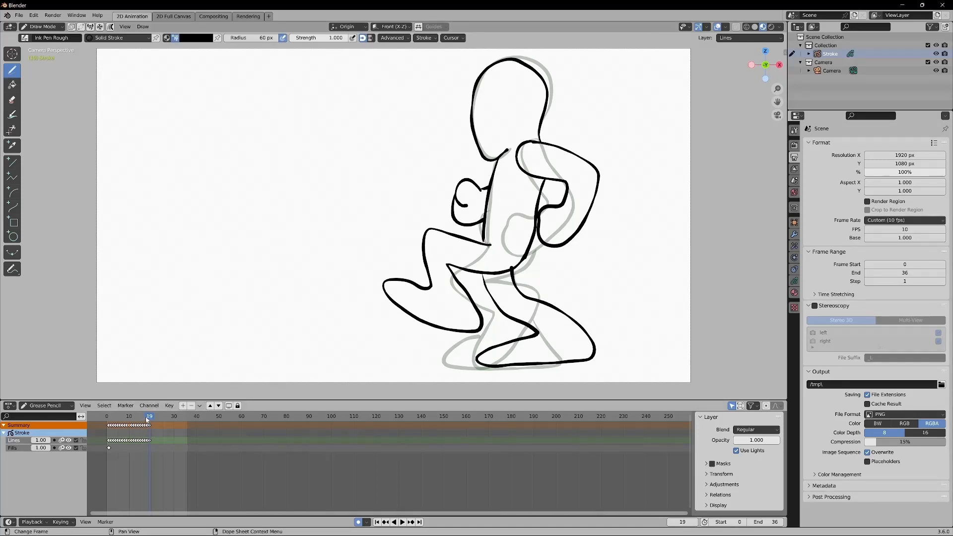
left_click_drag(150, 418, 147, 418)
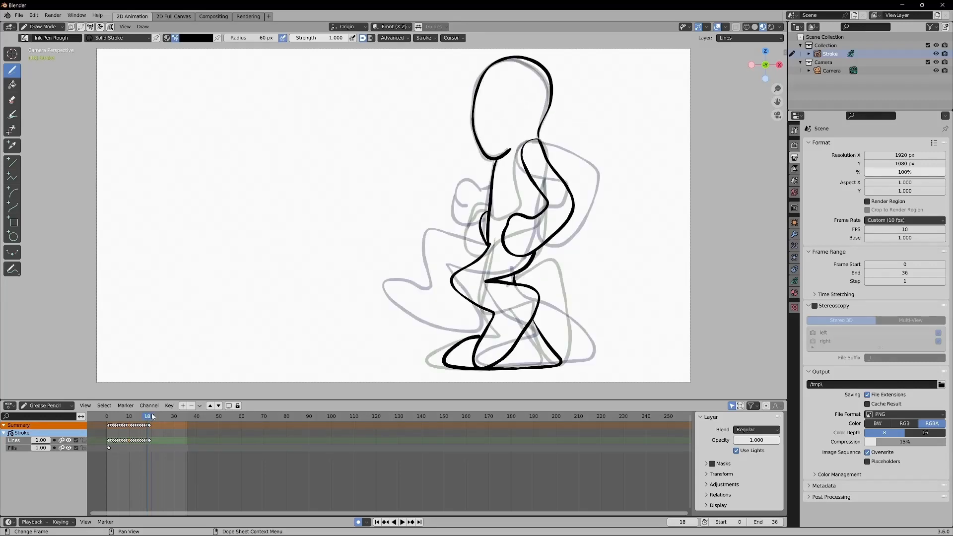
left_click(149, 418)
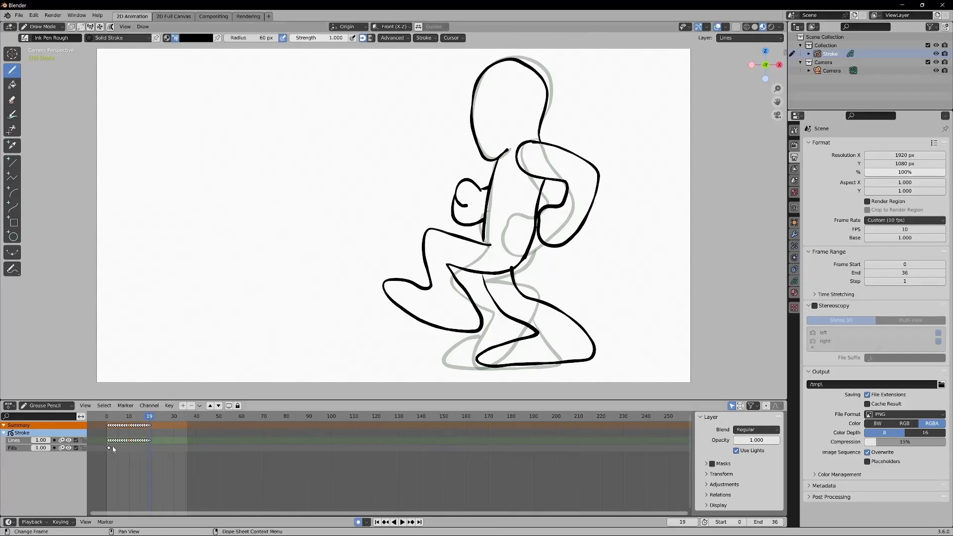
left_click(150, 417)
Start the frame 20 drawing with the near leg reaching forward, the lower back line, and the far leg bent behind with its heel raised
left_click_drag(149, 417, 152, 417)
left_click_drag(484, 234, 484, 242)
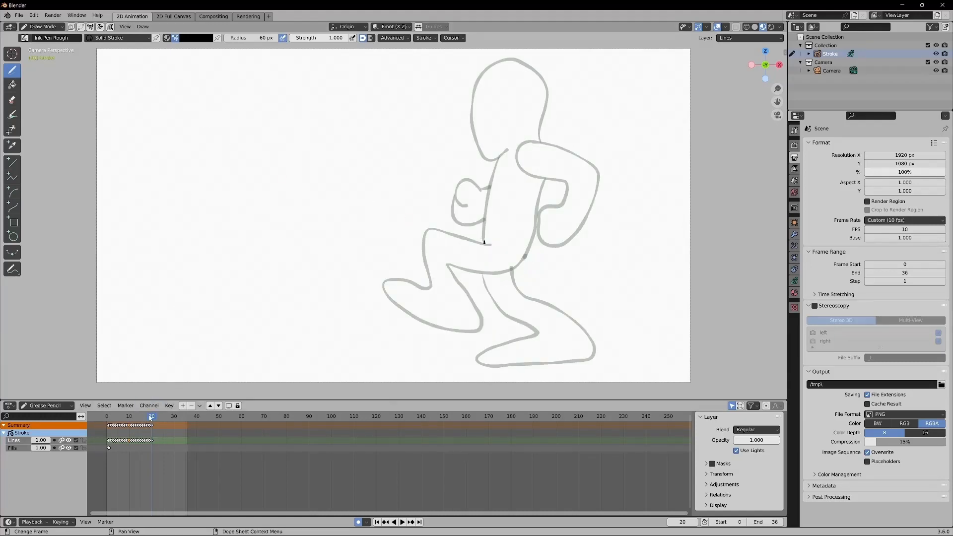
key("Left")
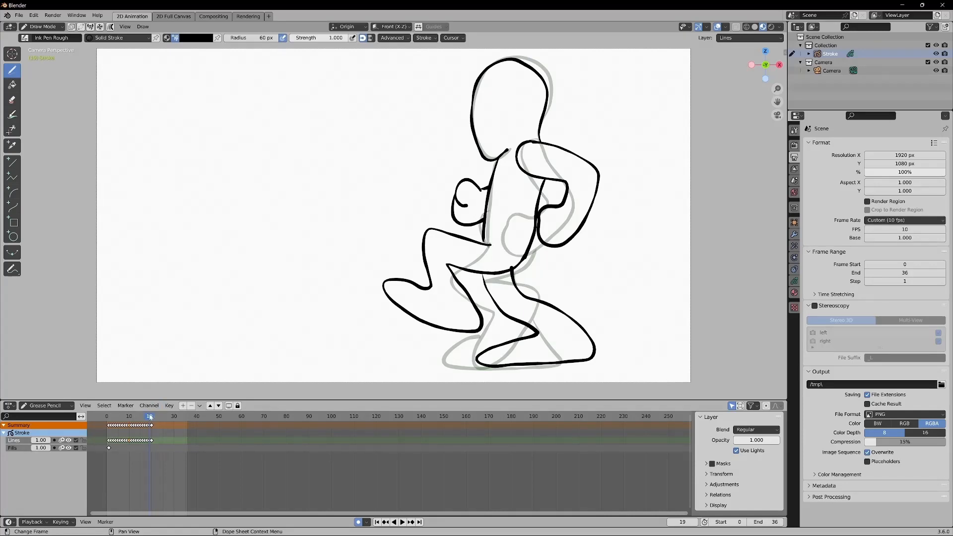
key("space")
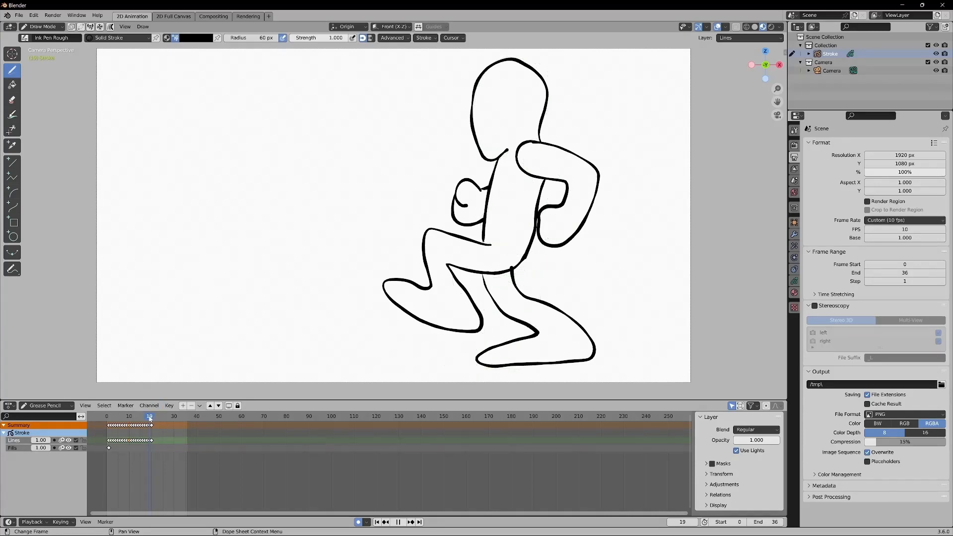
left_click(150, 418)
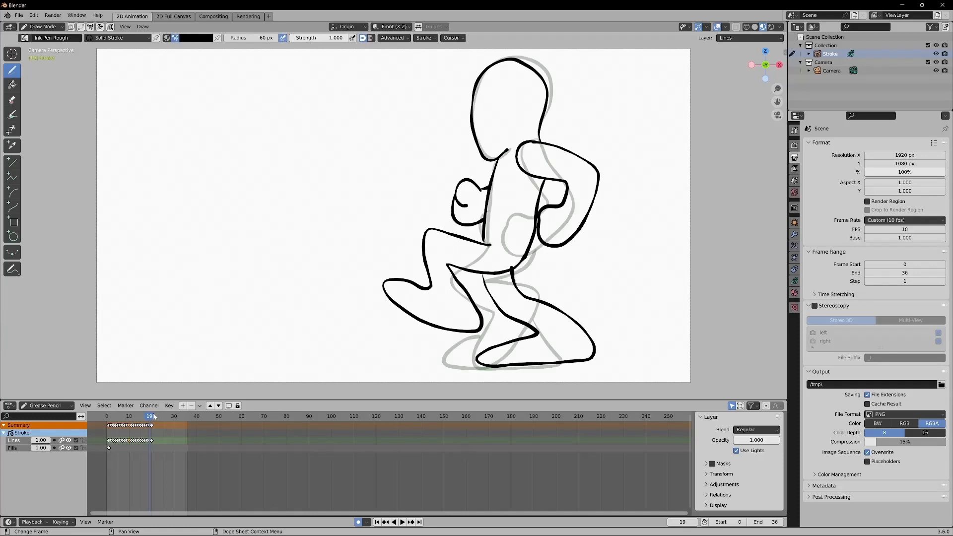
left_click_drag(150, 418, 156, 418)
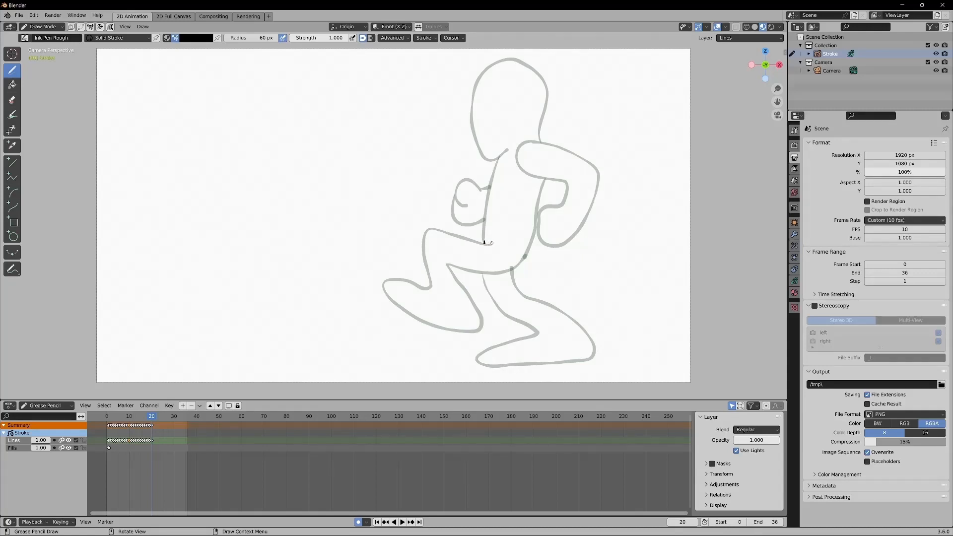
mouse_move(484, 243)
left_mouse_down()
mouse_move(438, 245)
mouse_move(419, 308)
mouse_move(356, 298)
mouse_move(356, 314)
mouse_move(383, 331)
mouse_move(451, 346)
mouse_move(462, 275)
mouse_move(531, 250)
mouse_move(529, 217)
left_mouse_up()
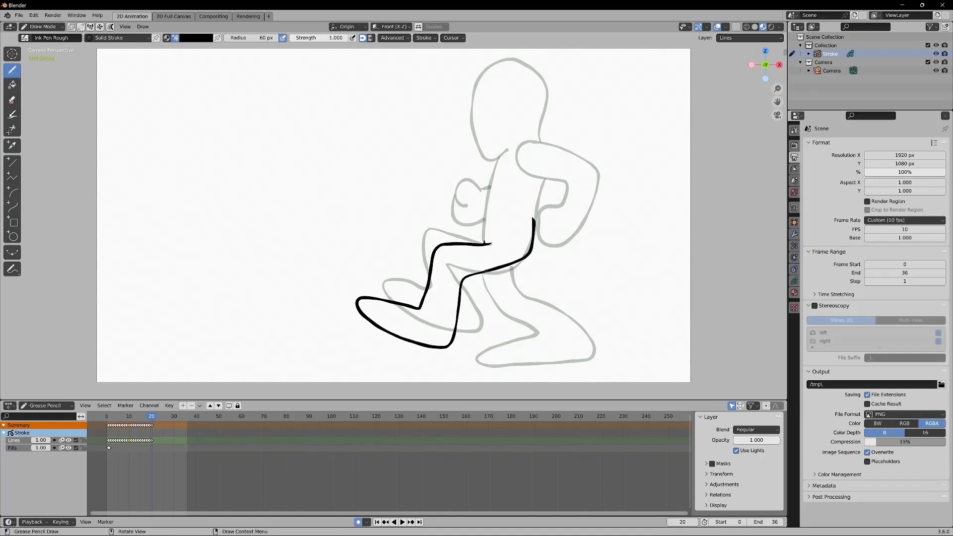
mouse_move(486, 271)
left_mouse_down()
mouse_move(517, 313)
mouse_move(553, 315)
mouse_move(547, 339)
mouse_move(514, 352)
mouse_move(514, 361)
mouse_move(574, 362)
mouse_move(586, 342)
mouse_move(572, 292)
mouse_move(560, 279)
mouse_move(518, 291)
mouse_move(515, 259)
left_mouse_up()
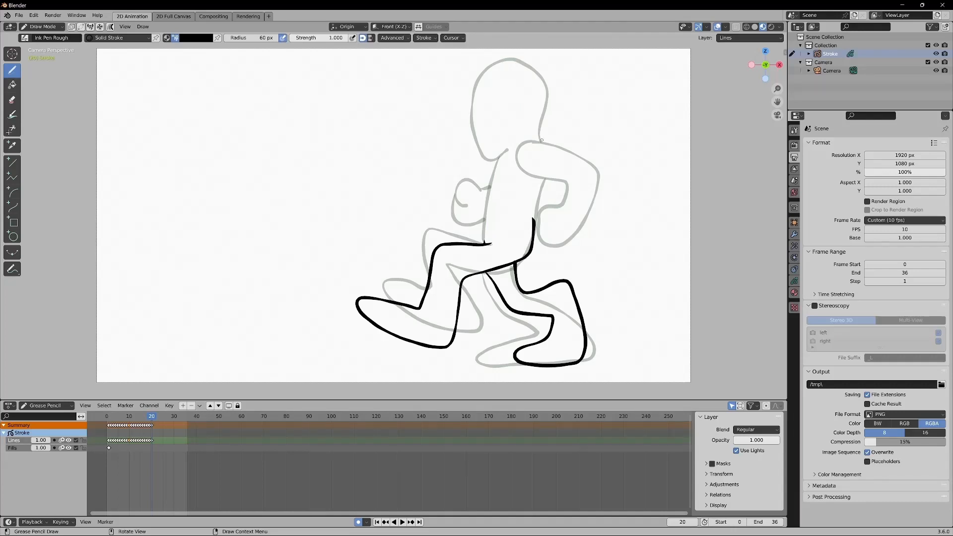
Draw the head and the front torso line on frame 20, checking them against frame 19
mouse_move(540, 142)
left_mouse_down()
mouse_move(547, 79)
mouse_move(522, 56)
mouse_move(494, 56)
mouse_move(471, 108)
mouse_move(474, 139)
mouse_move(490, 156)
mouse_move(511, 147)
mouse_move(491, 170)
left_mouse_up()
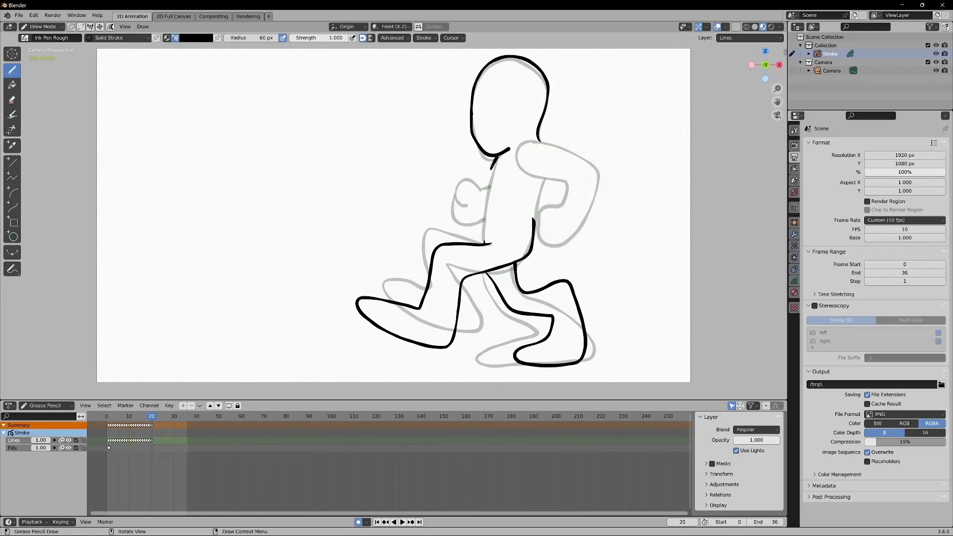
left_click_drag(490, 165, 481, 244)
left_click_drag(151, 419, 149, 418)
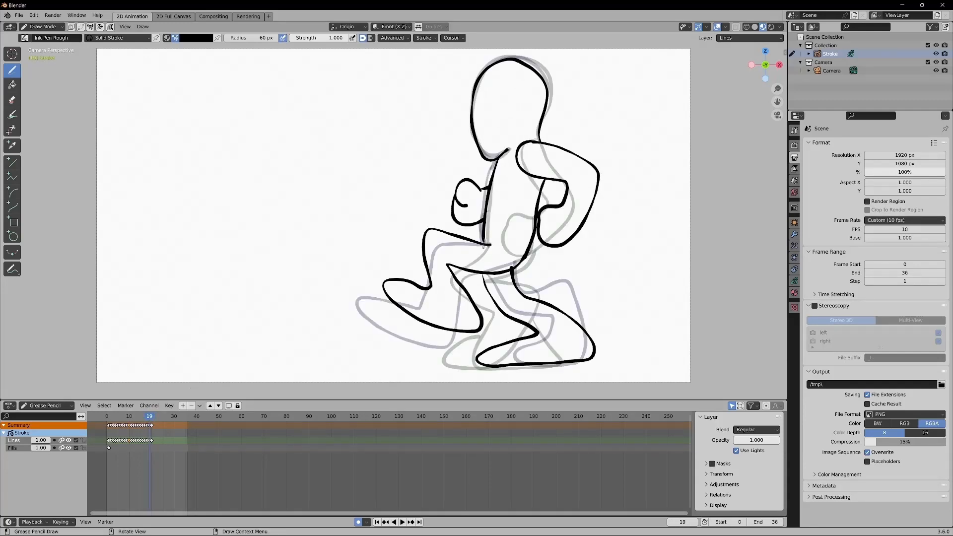
left_click_drag(484, 242, 483, 249)
left_click_drag(150, 418, 152, 419)
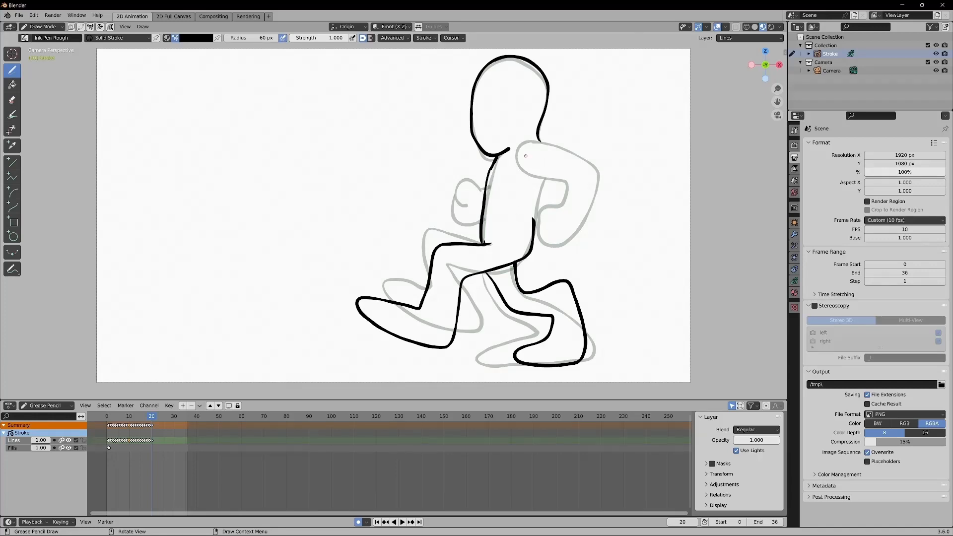
Draw the near arm raised behind with a sharply bent elbow and the upper back line on frame 20, and review the motion from frame 18
mouse_move(529, 145)
left_mouse_down()
mouse_move(600, 144)
mouse_move(603, 174)
mouse_move(602, 206)
mouse_move(570, 227)
mouse_move(556, 201)
mouse_move(577, 164)
mouse_move(535, 169)
mouse_move(533, 225)
left_mouse_up()
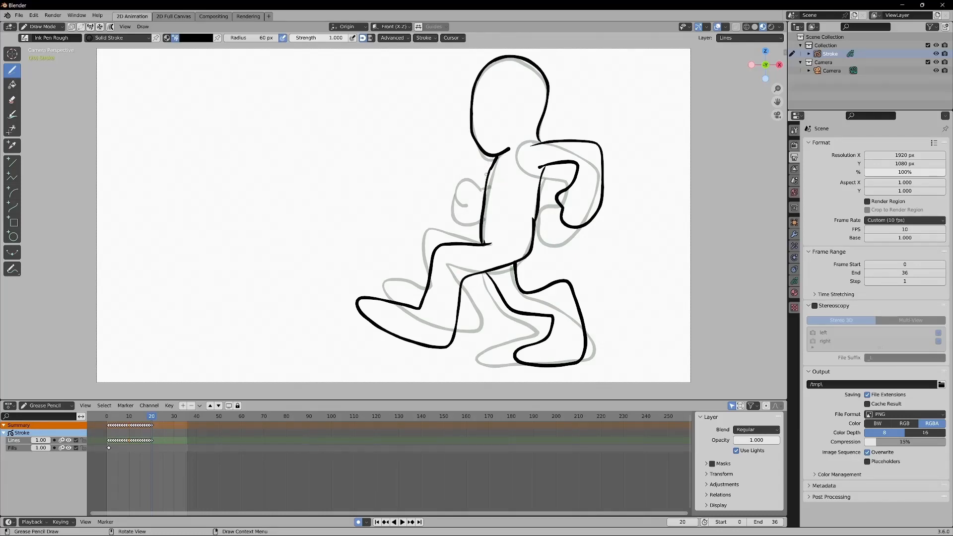
left_click(151, 419)
left_click_drag(150, 419, 148, 418)
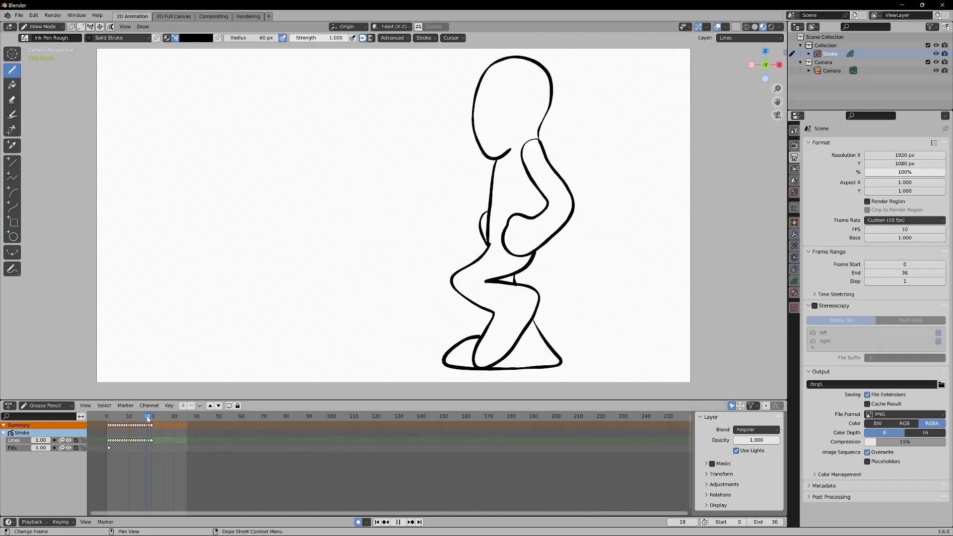
key("space")
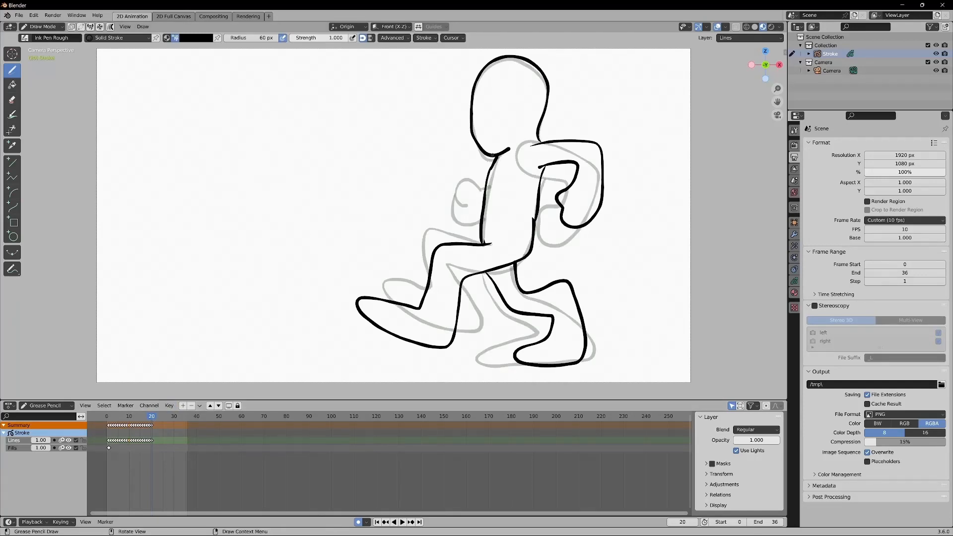
Draw the running figure's bent front arm with its fist on frame 20 and touch up the rear hand
mouse_move(493, 156)
left_mouse_down()
mouse_move(466, 180)
mouse_move(441, 148)
mouse_move(420, 164)
mouse_move(436, 172)
mouse_move(420, 145)
mouse_move(406, 155)
mouse_move(404, 181)
mouse_move(463, 204)
mouse_move(487, 193)
left_mouse_up()
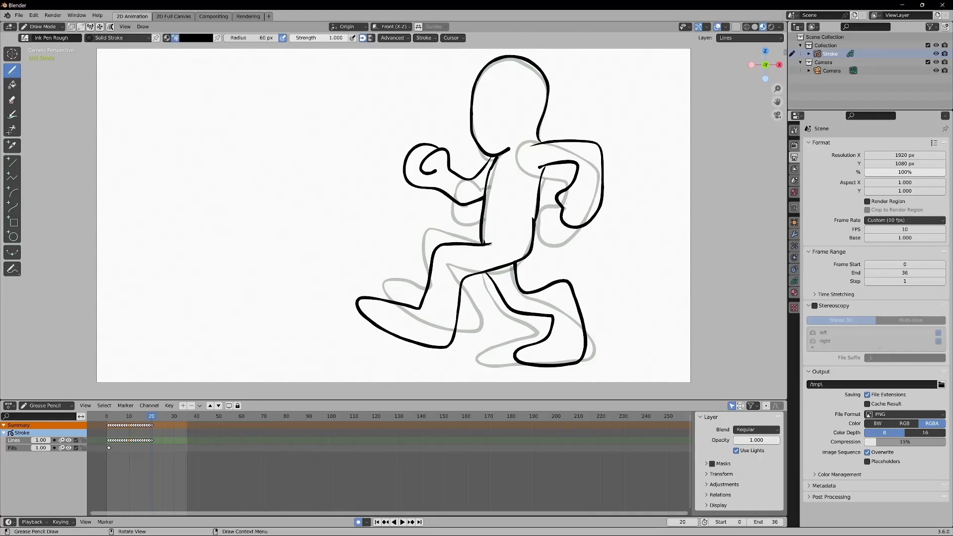
left_click_drag(565, 204, 567, 201)
Insert a blank keyframe on frame 21 of the stroke animation
key("space")
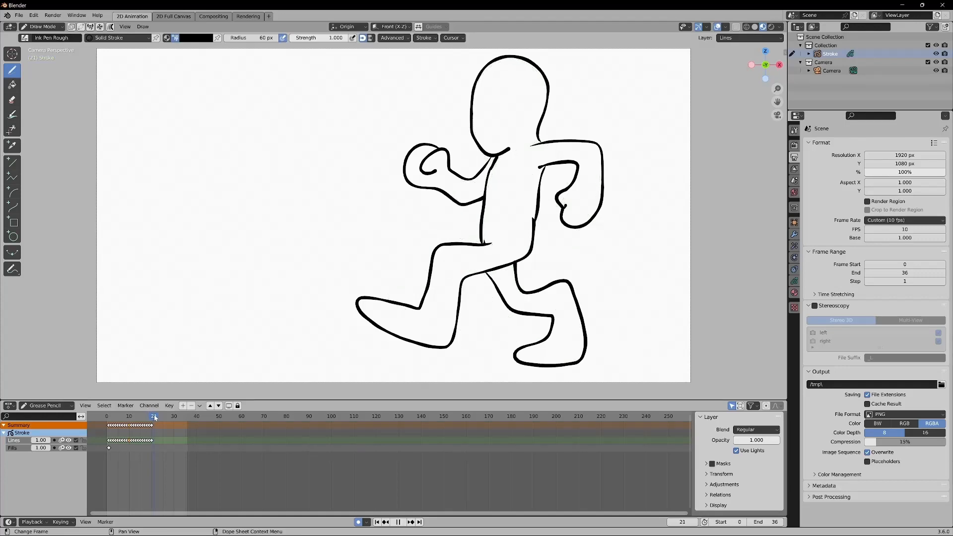
key("space")
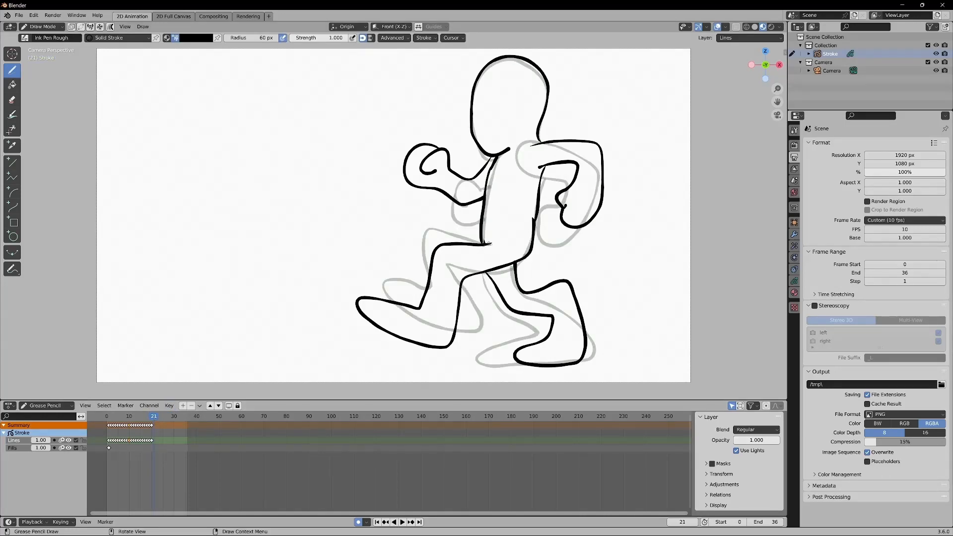
key("shift+i")
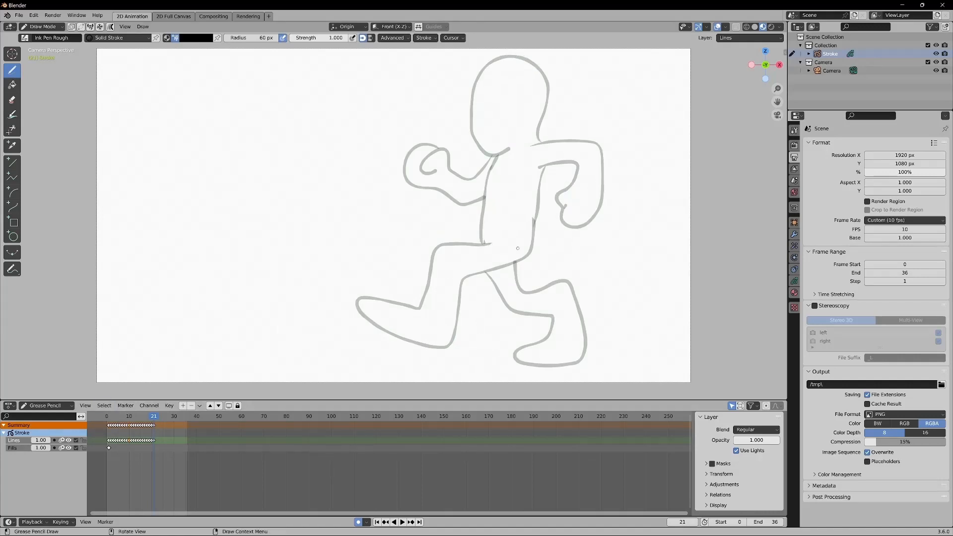
Play the animation from its first frames and scrub to frame 8 to review the run's early poses
left_click(113, 417)
key("space")
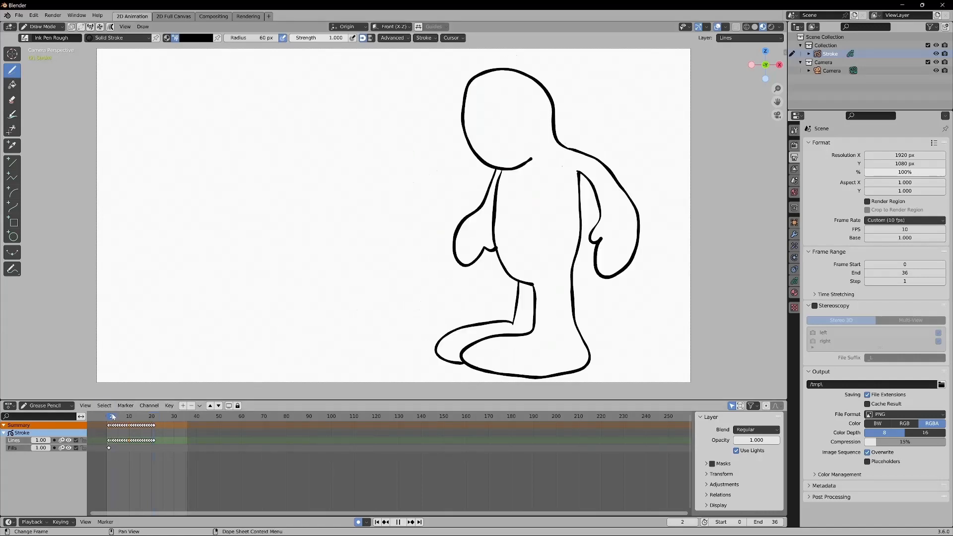
left_click_drag(113, 415, 125, 418)
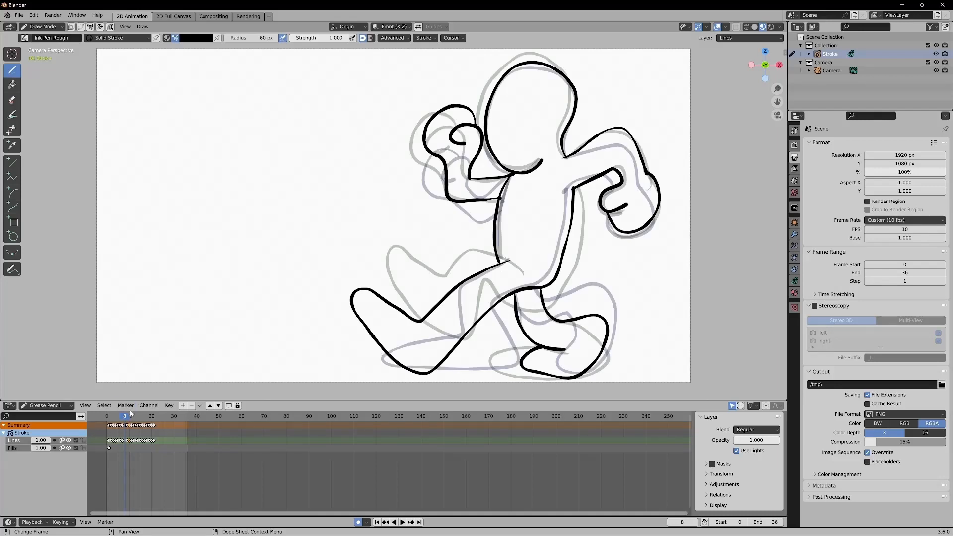
left_click(169, 406)
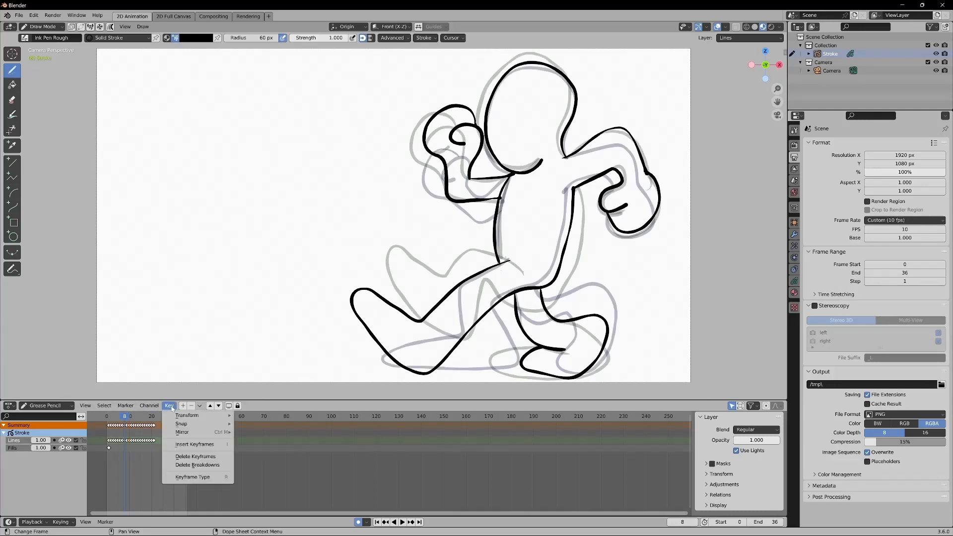
mouse_move(181, 423)
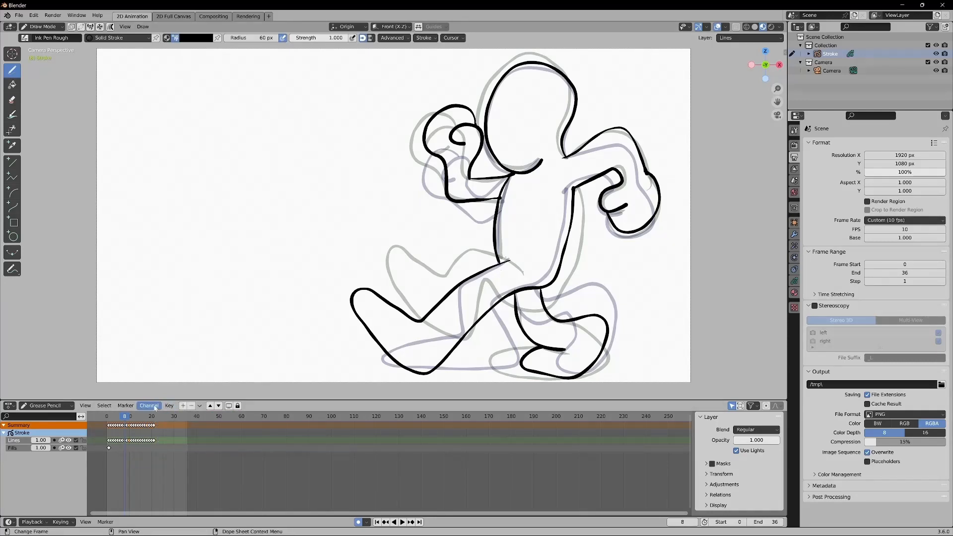
left_click(105, 406)
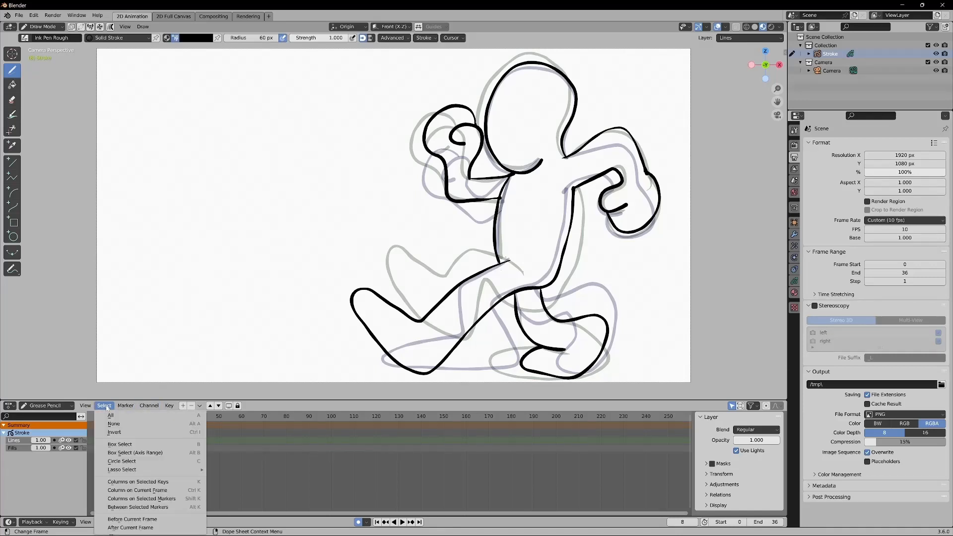
left_click(106, 406)
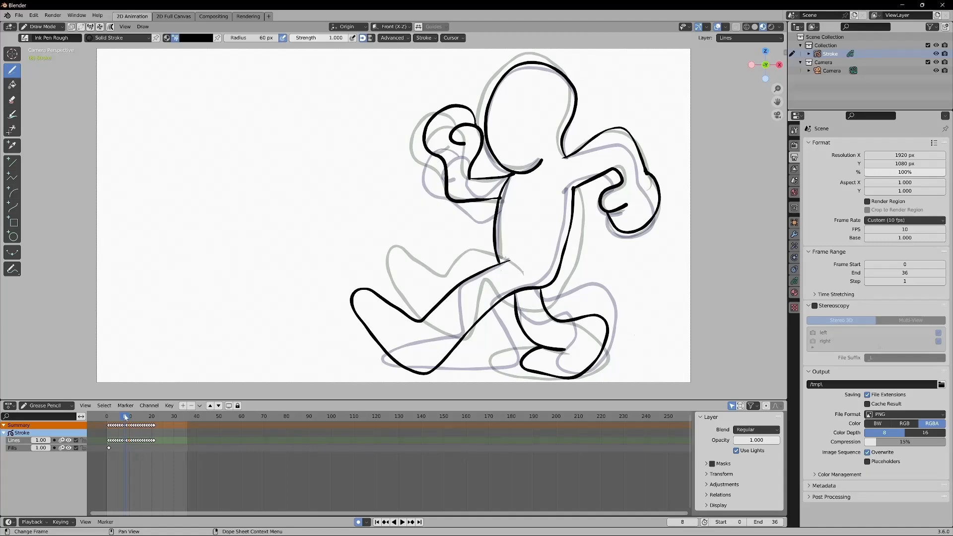
Play and scrub the animation from frame 8 to frame 21, comparing the figure's poses on frames 19 to 21
key("space")
left_click_drag(125, 417, 152, 416)
key("space")
key("space")
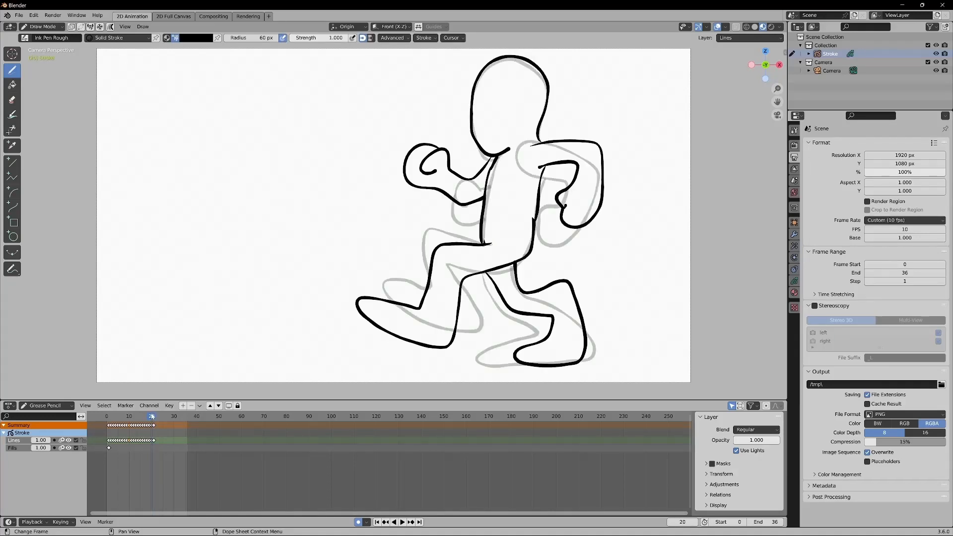
key("space")
key("space")
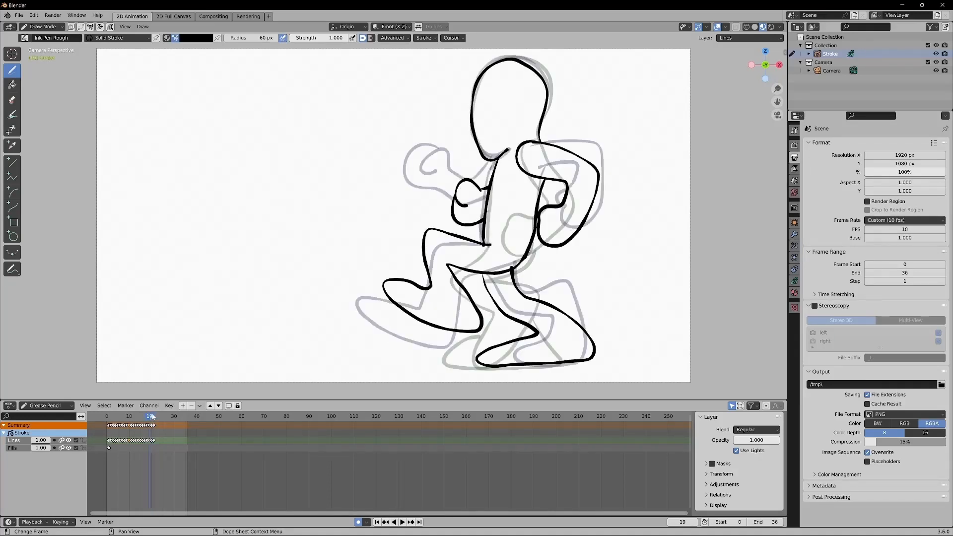
left_click_drag(149, 418, 152, 417)
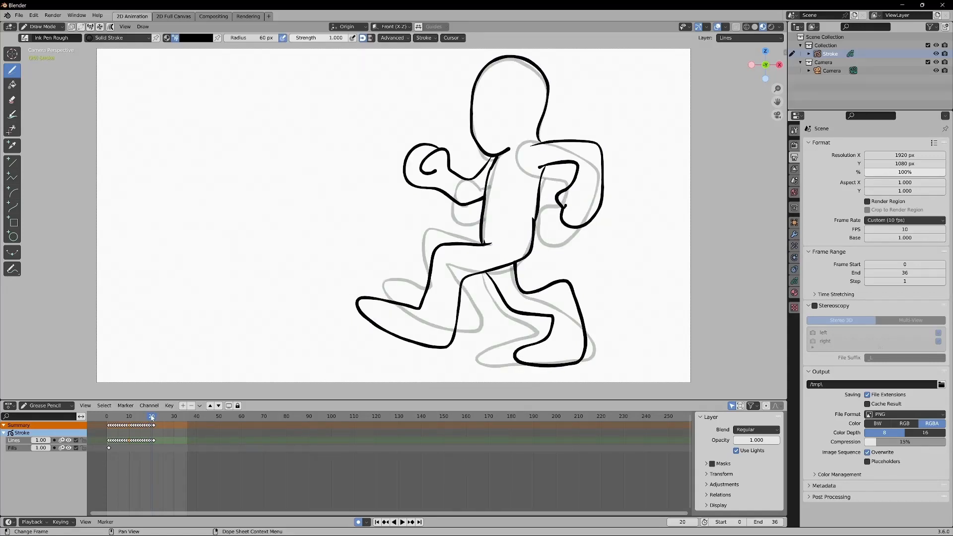
key("space")
key("space")
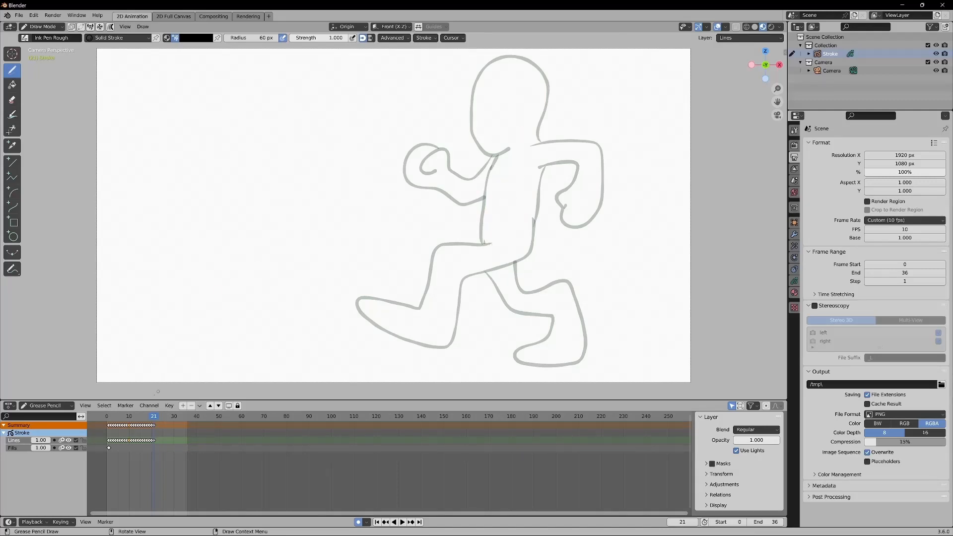
key("space")
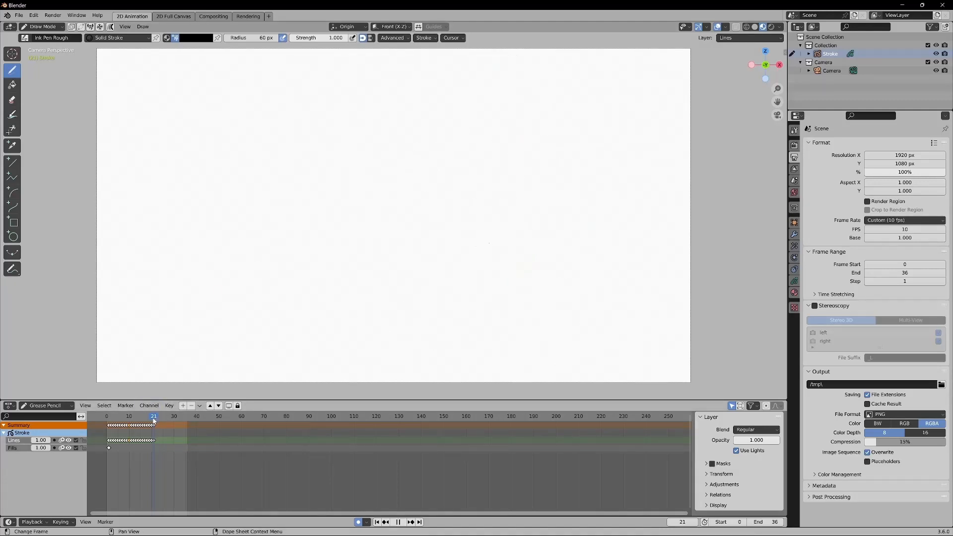
left_click_drag(153, 418, 150, 417)
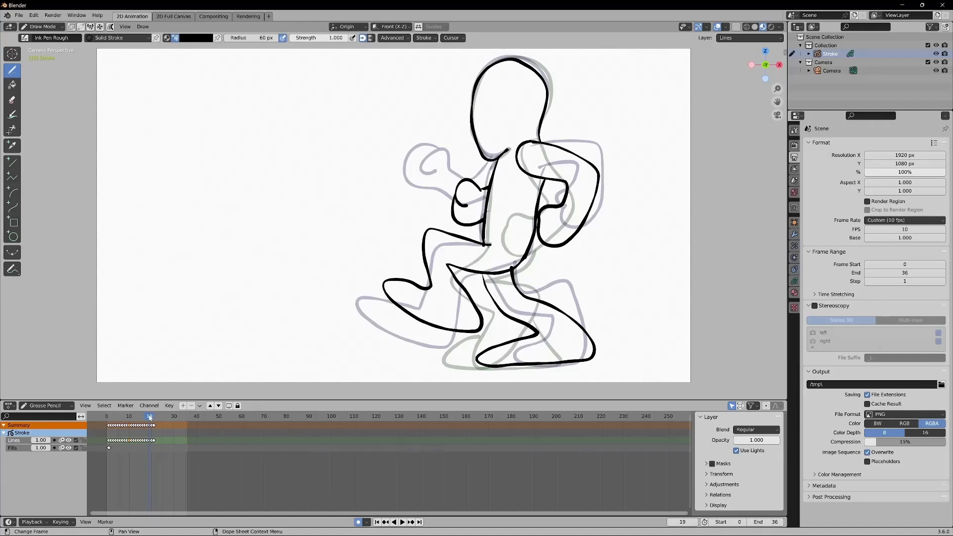
key("space")
key("space")
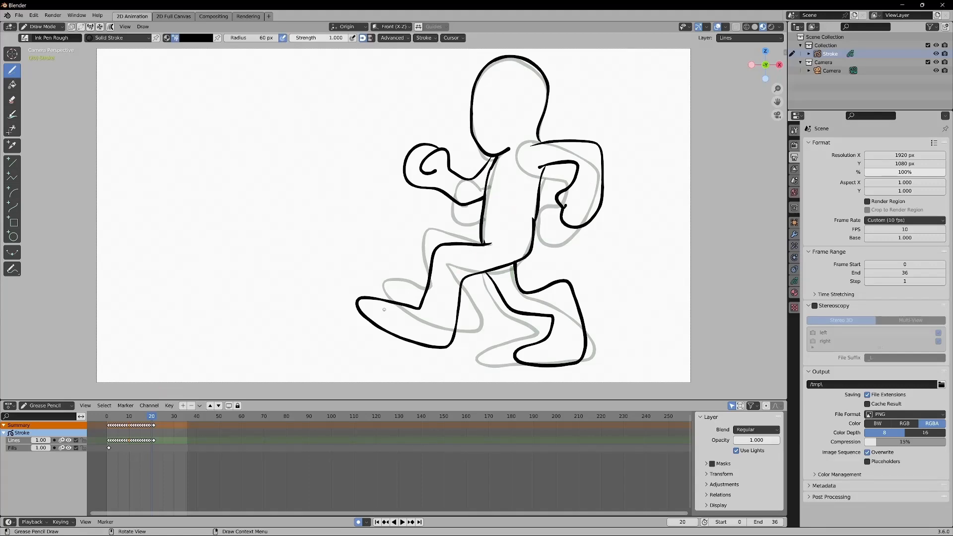
key("space")
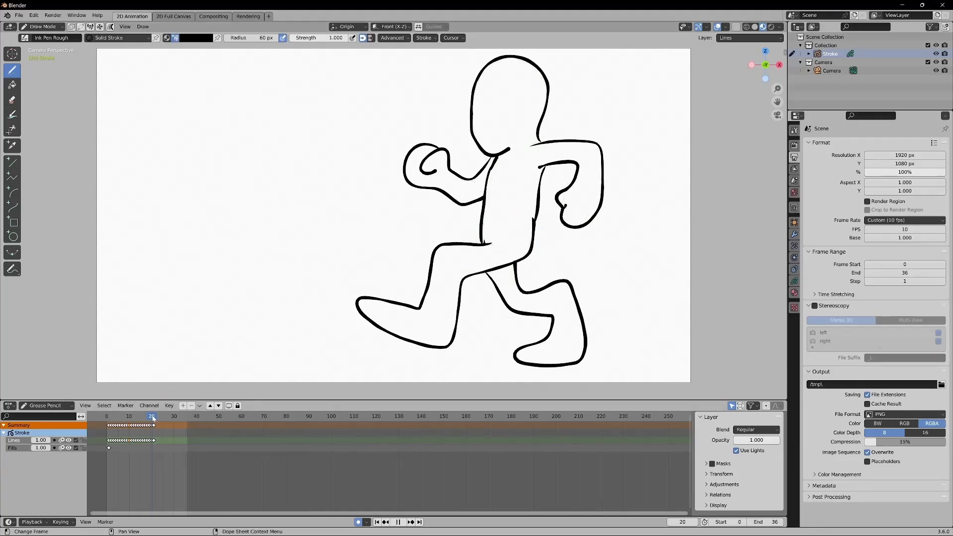
left_click_drag(152, 416, 154, 421)
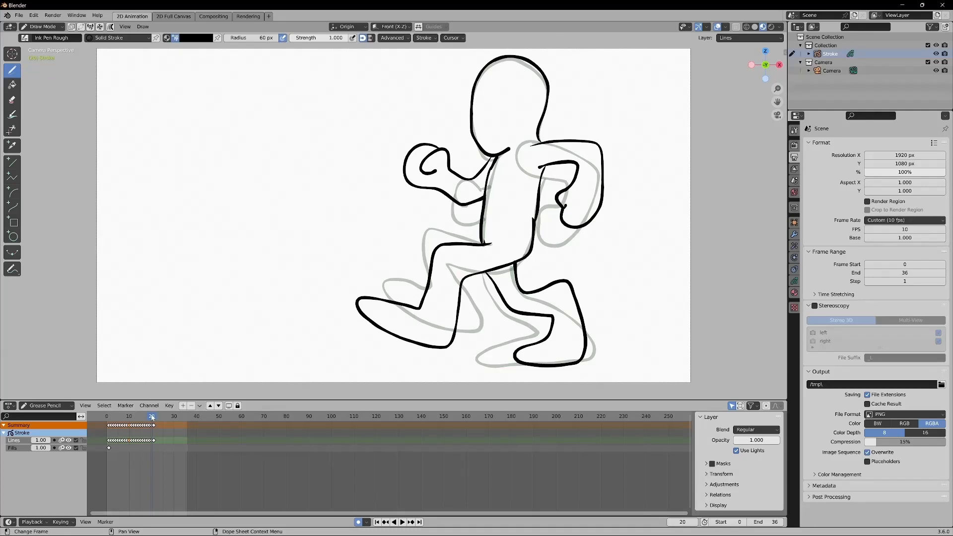
left_click_drag(152, 417, 154, 418)
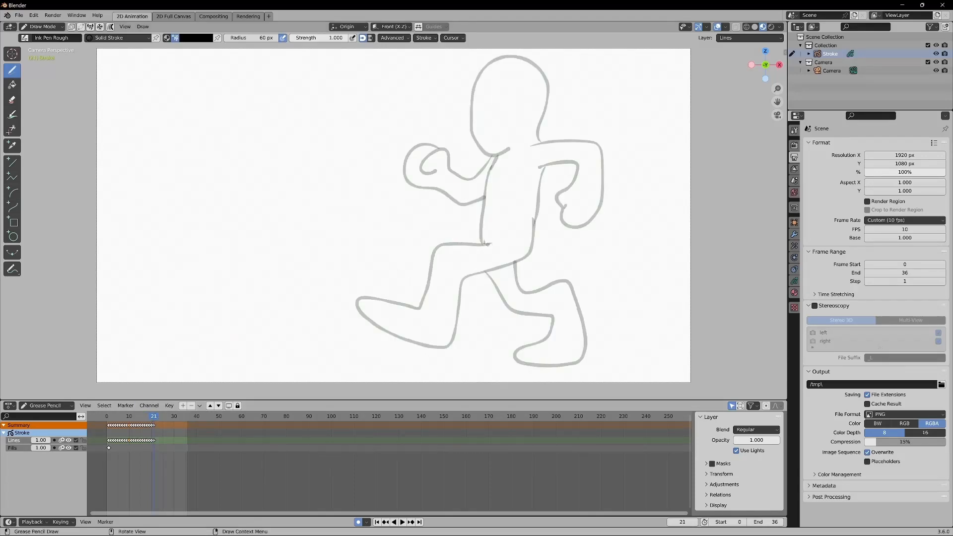
key("space")
key("space")
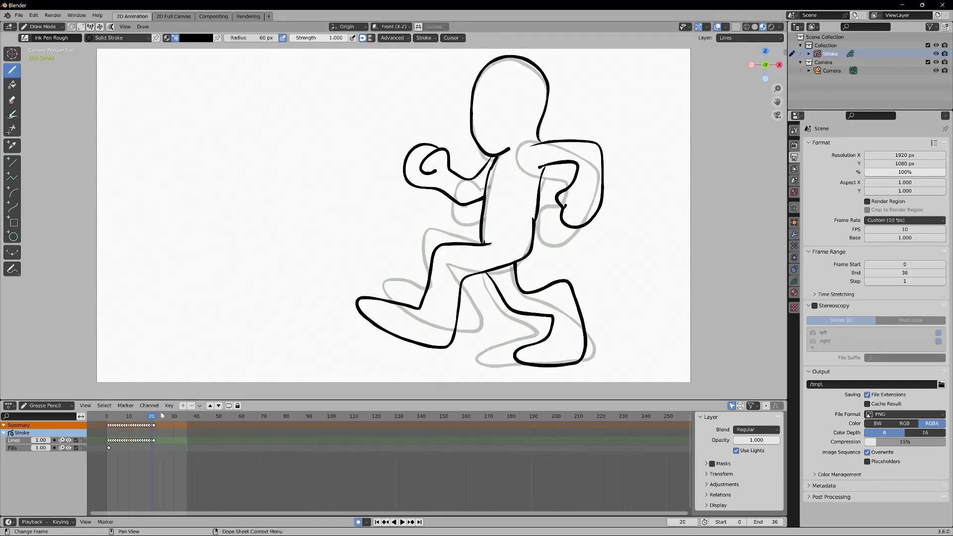
On frame 21, draw the figure's extended front leg, back line, rear arm and head over the onion-skinned pose
left_click(153, 417)
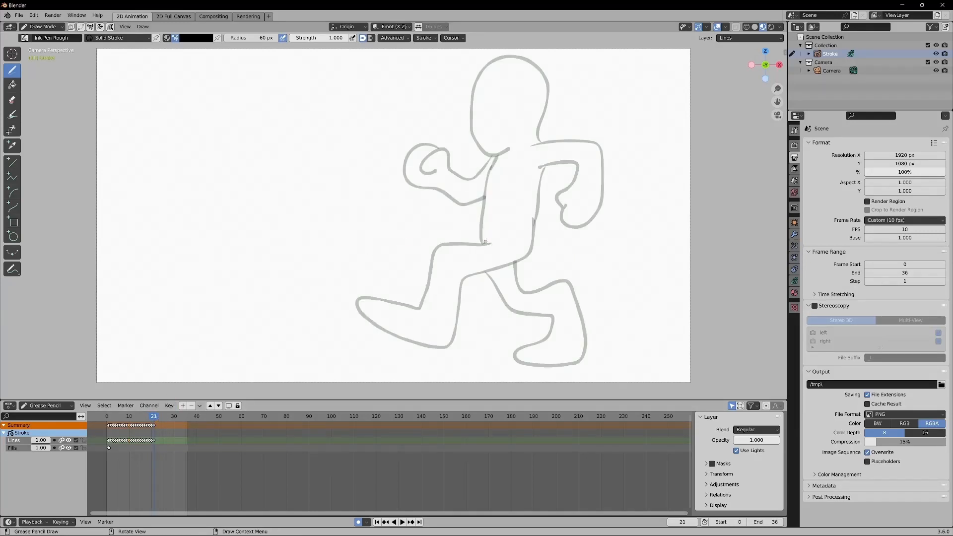
mouse_move(485, 242)
left_mouse_down()
mouse_move(431, 340)
mouse_move(372, 320)
mouse_move(364, 338)
mouse_move(398, 364)
mouse_move(452, 372)
mouse_move(480, 361)
mouse_move(506, 272)
mouse_move(541, 236)
mouse_move(548, 175)
left_mouse_up()
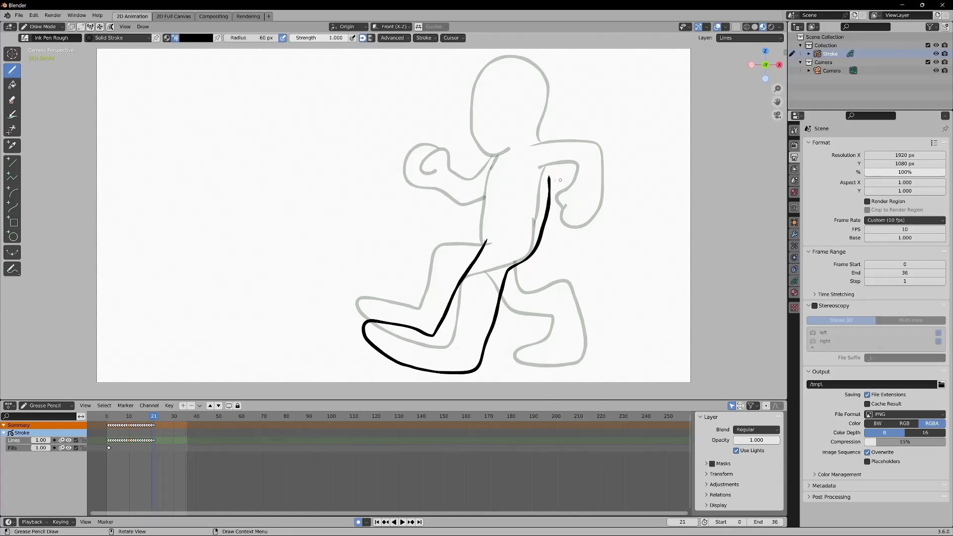
mouse_move(549, 178)
left_mouse_down()
mouse_move(575, 198)
mouse_move(554, 228)
mouse_move(568, 255)
mouse_move(597, 240)
mouse_move(606, 199)
mouse_move(547, 145)
mouse_move(560, 89)
mouse_move(548, 64)
mouse_move(524, 59)
mouse_move(498, 65)
mouse_move(483, 111)
mouse_move(500, 152)
mouse_move(520, 152)
left_mouse_up()
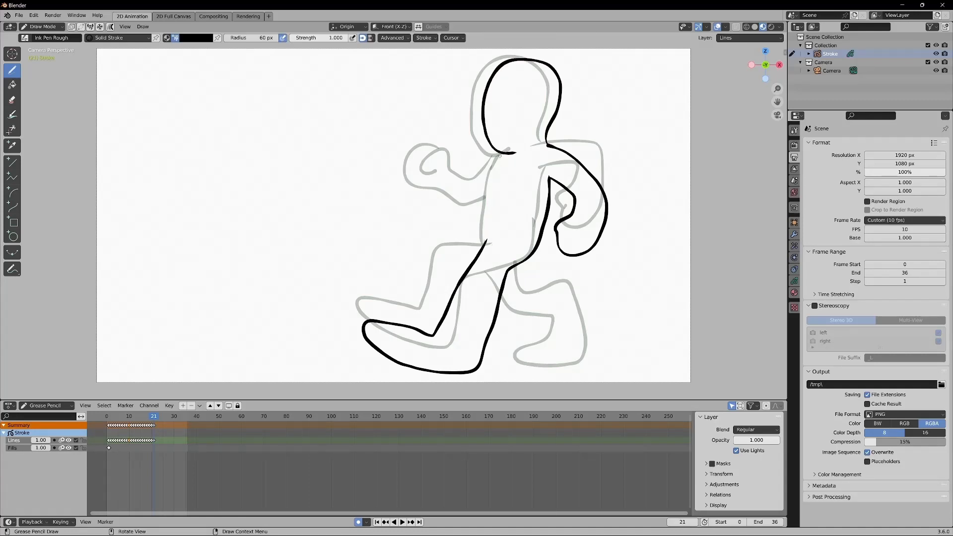
Complete the frame 21 pose with the chest line, front arm, bent rear leg and small strokes at the hip and rear hand
left_click_drag(493, 164, 477, 260)
mouse_move(483, 176)
left_mouse_down()
mouse_move(464, 179)
mouse_move(455, 154)
mouse_move(443, 164)
mouse_move(448, 183)
mouse_move(454, 178)
mouse_move(430, 164)
mouse_move(422, 192)
mouse_move(480, 204)
left_mouse_up()
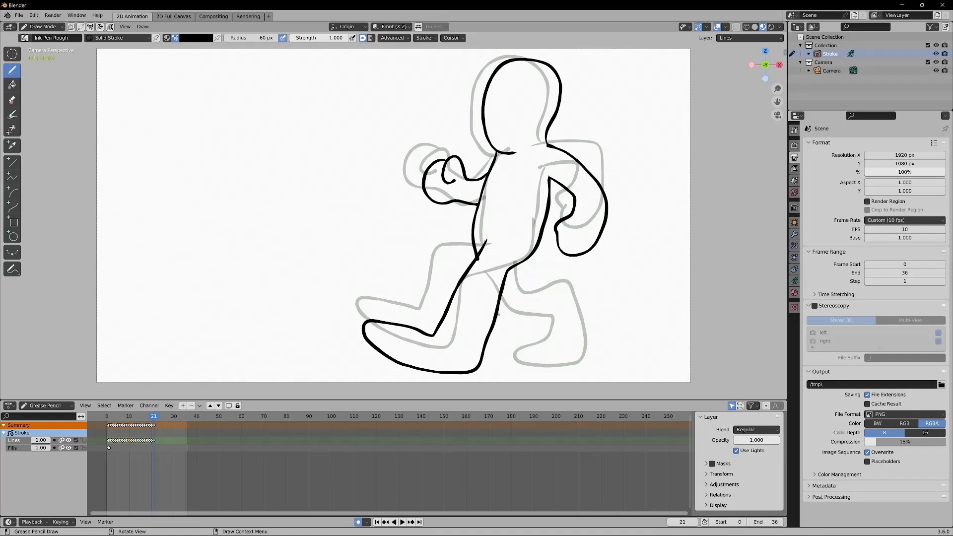
mouse_move(499, 316)
left_mouse_down()
mouse_move(528, 308)
mouse_move(554, 358)
mouse_move(574, 352)
mouse_move(573, 325)
mouse_move(542, 267)
mouse_move(501, 289)
left_mouse_up()
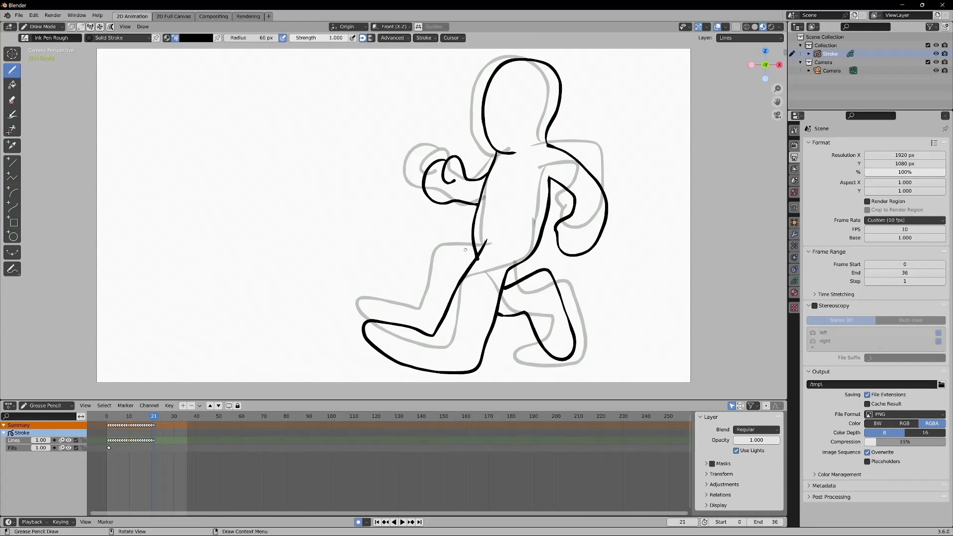
left_click_drag(477, 257, 463, 279)
left_click_drag(556, 232, 561, 230)
Set the animation's end frame to 21 and play back the shortened loop
left_click_drag(118, 417, 153, 415)
left_click_drag(155, 420, 156, 421)
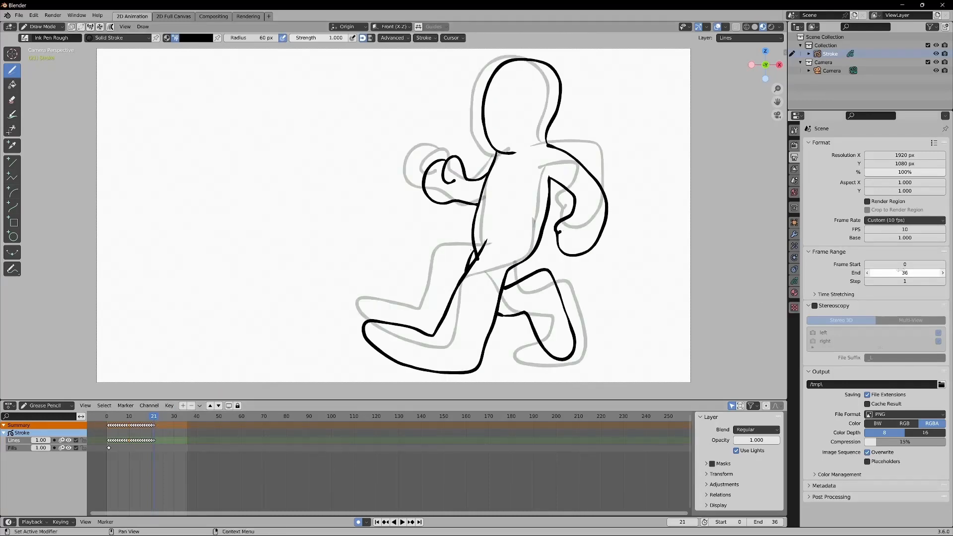
left_click(914, 273)
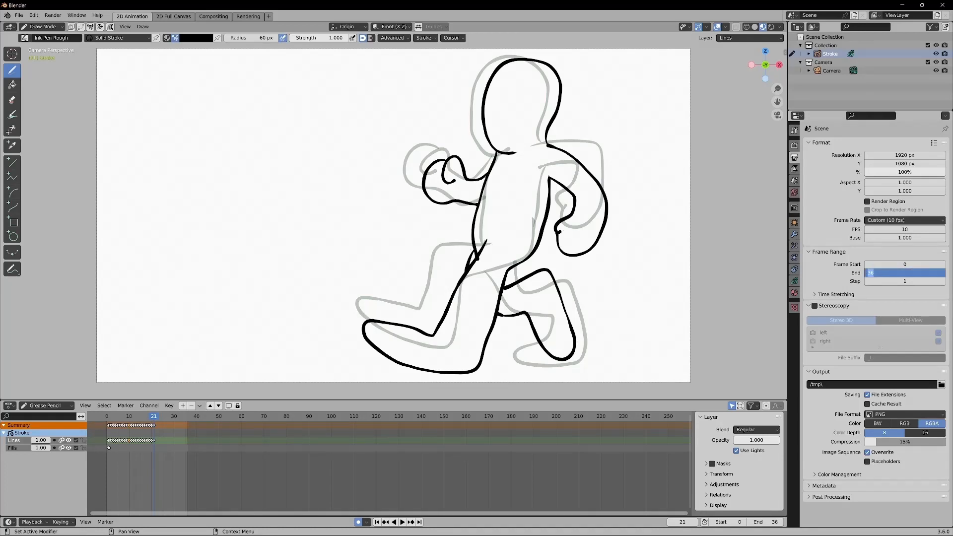
type("21")
key("Return")
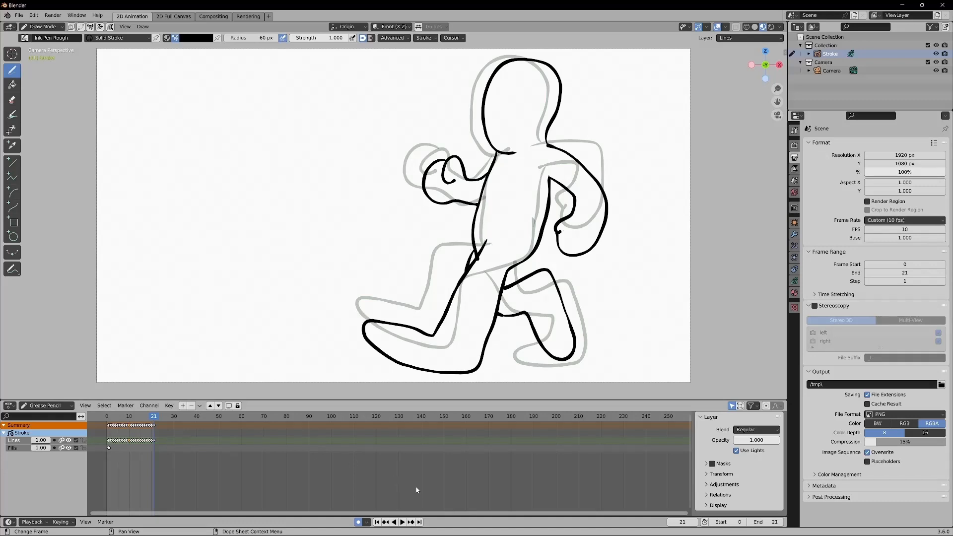
left_click(403, 522)
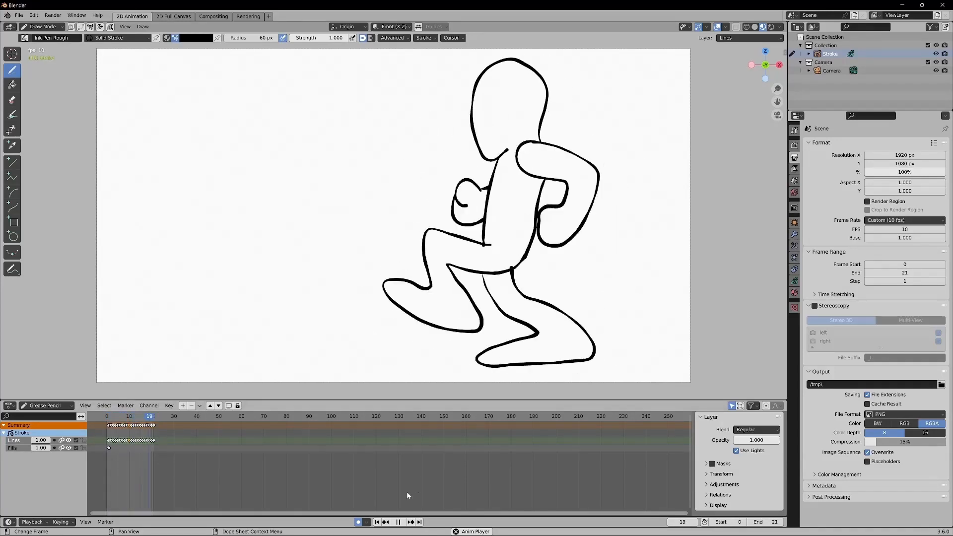
left_click(399, 521)
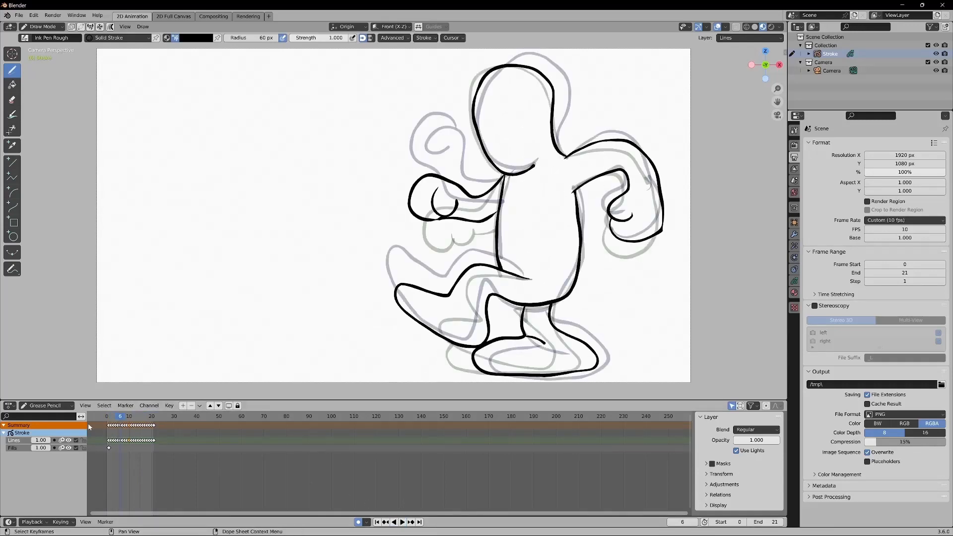
On frame 1, set up the Fill tool with the Solid Fill material and a bright yellow palette colour
left_click(110, 417)
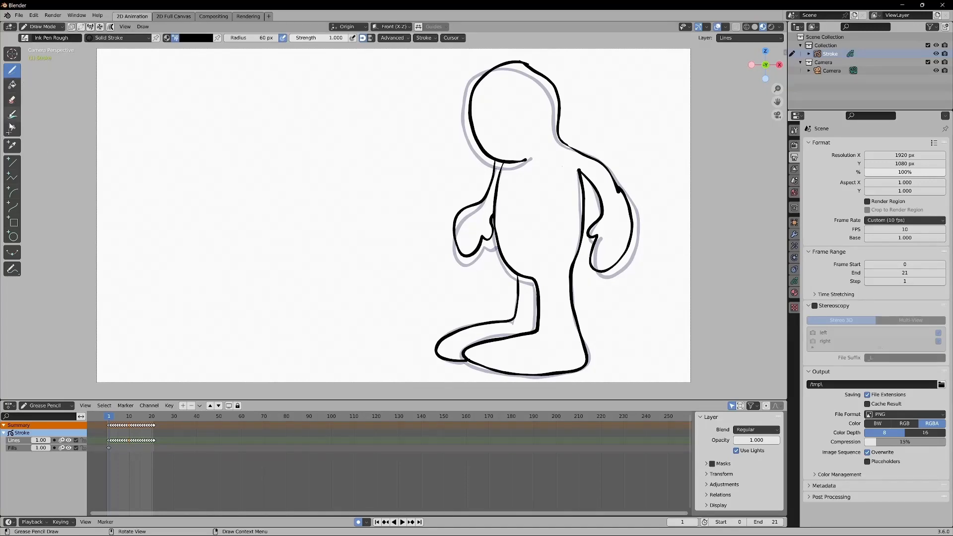
left_click(13, 84)
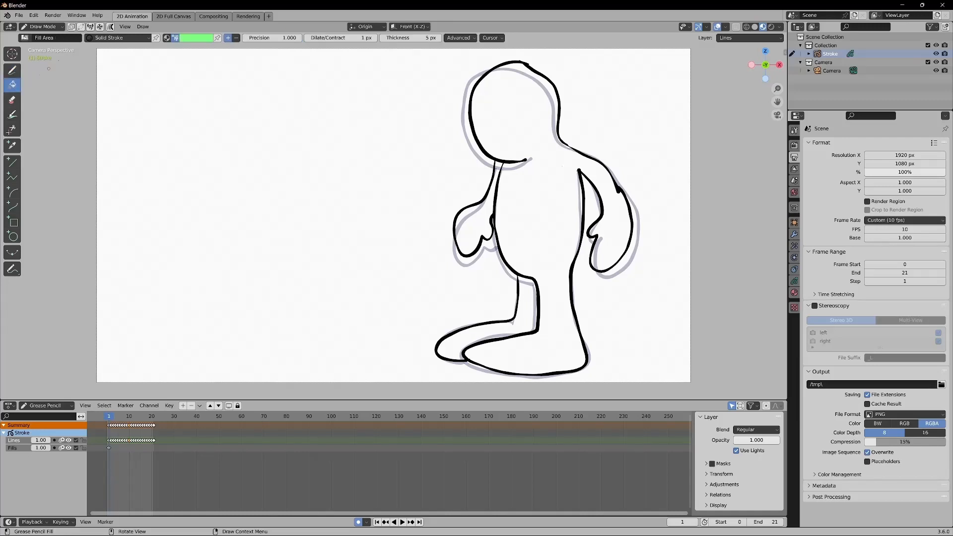
left_click(111, 39)
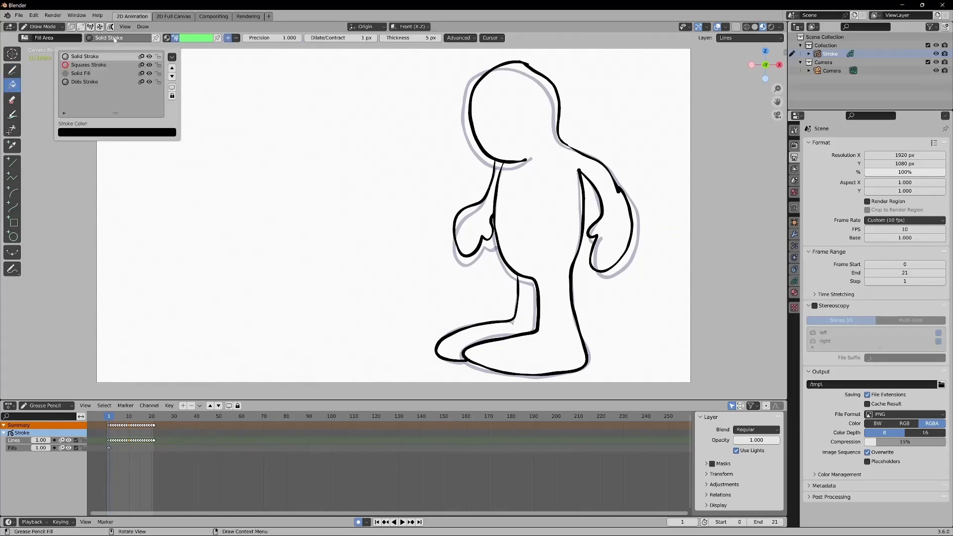
left_click(96, 75)
left_click(196, 38)
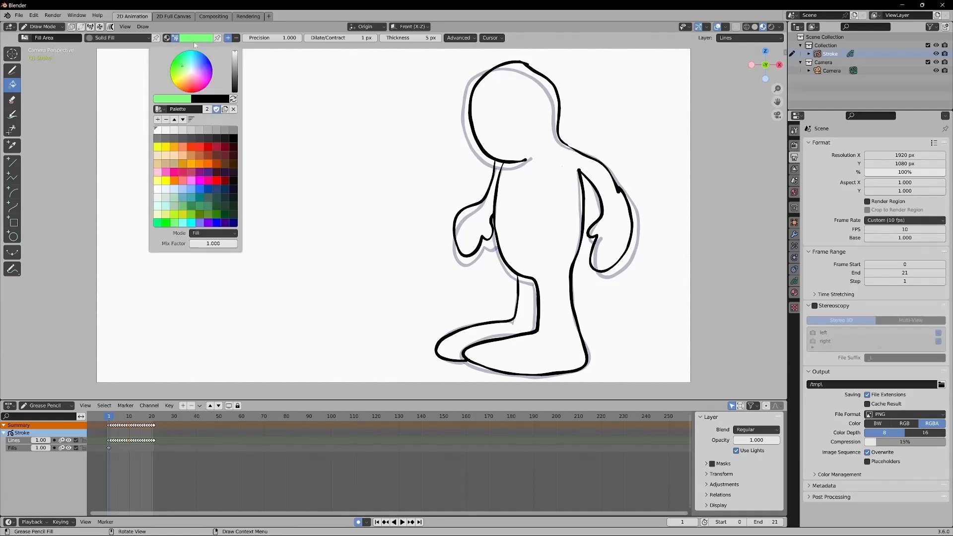
left_click(165, 180)
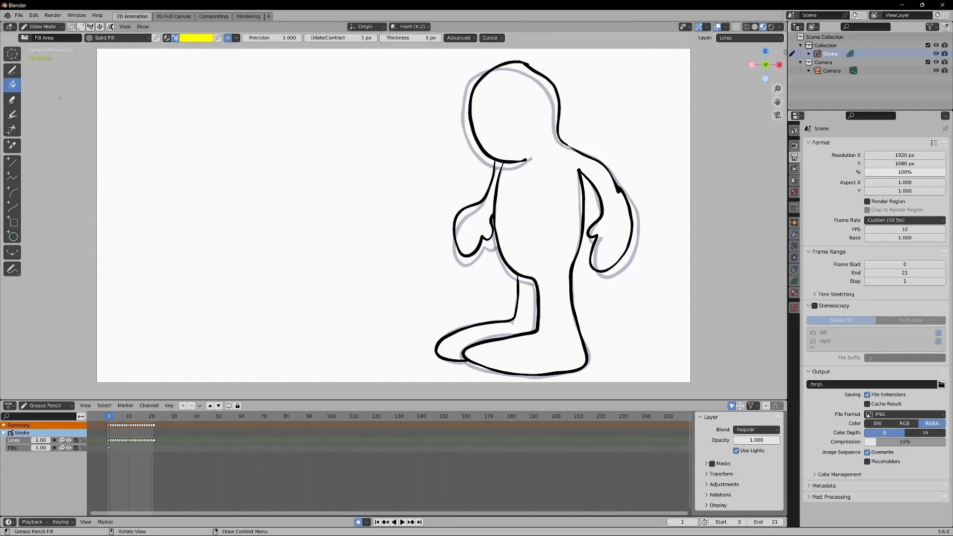
Try to fill the figure's torso using the Solid Stroke material, and switch back to Solid Fill
left_click(130, 38)
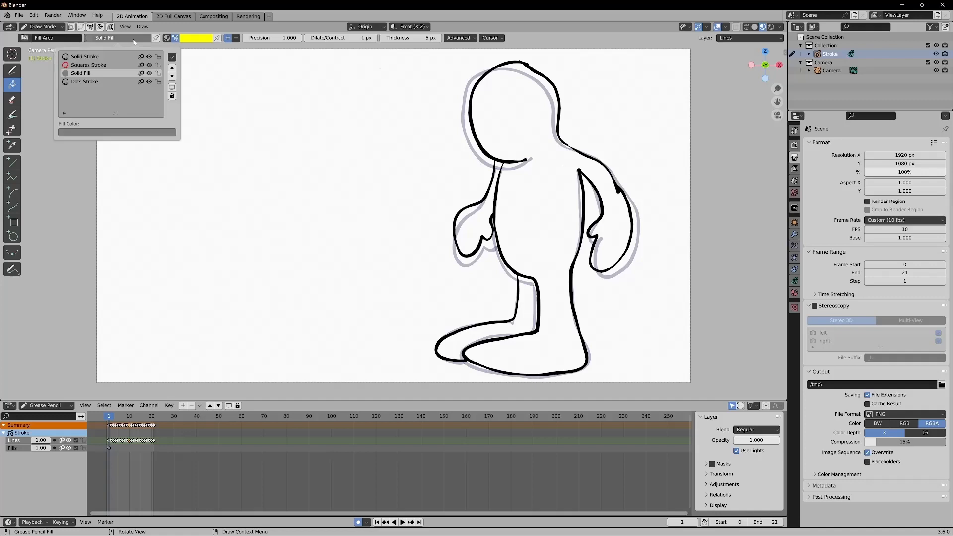
left_click(103, 59)
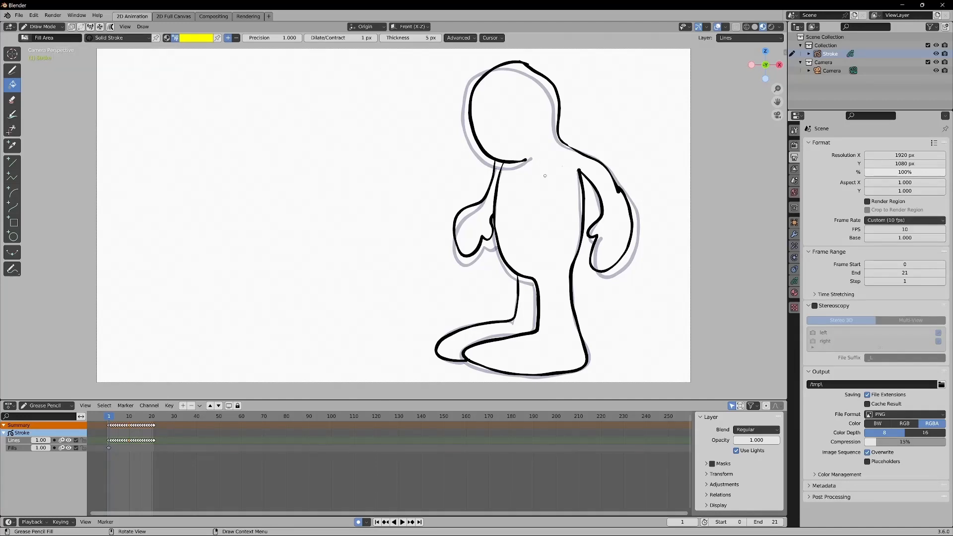
left_click(536, 183)
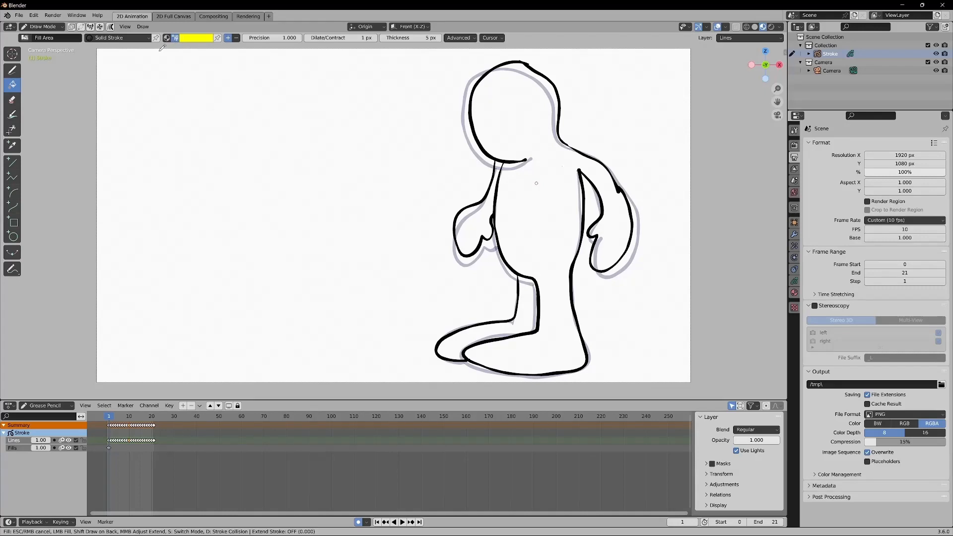
left_click(137, 38)
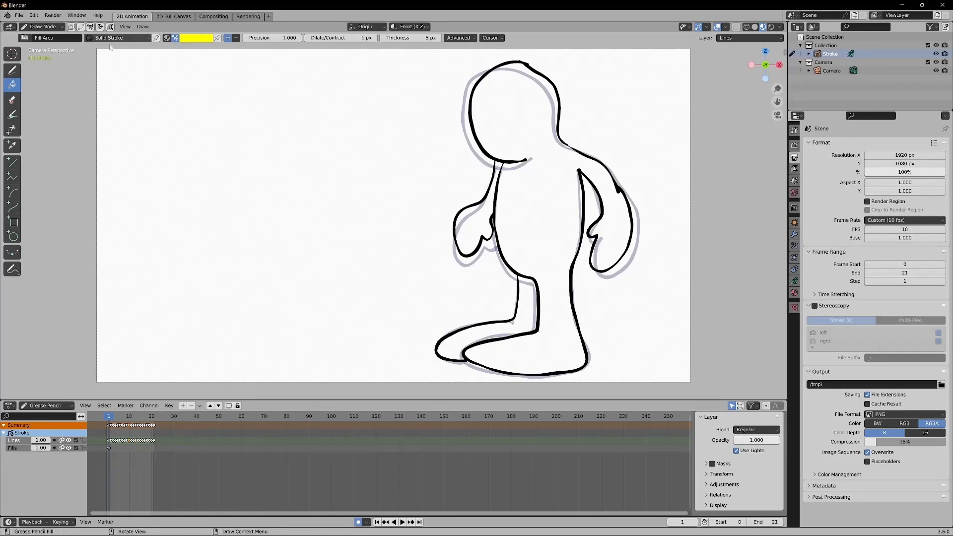
left_click(50, 38)
key("Return")
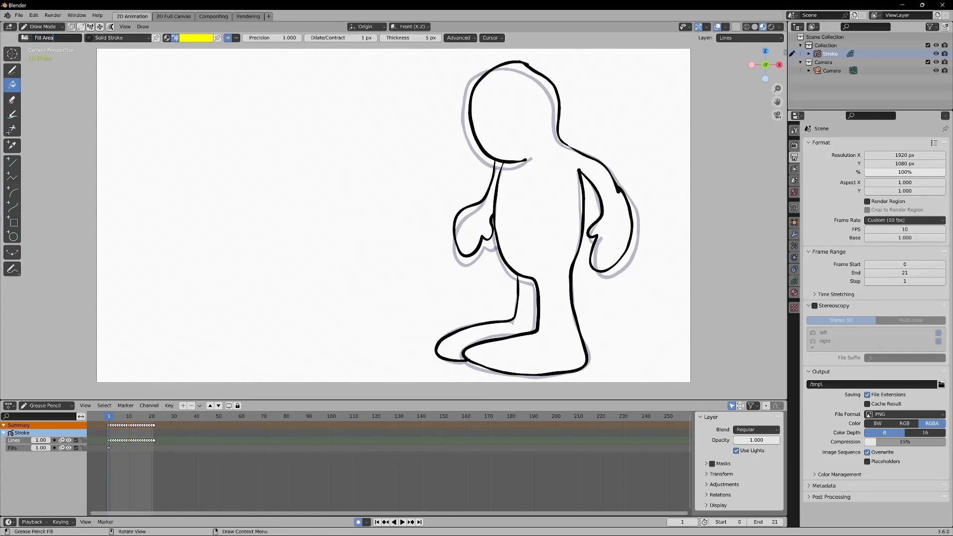
left_click(117, 39)
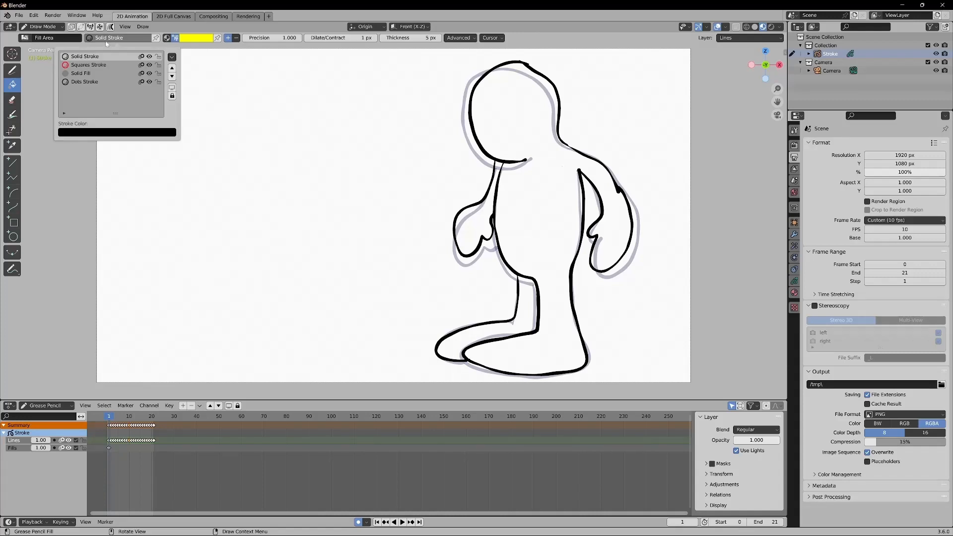
left_click(103, 73)
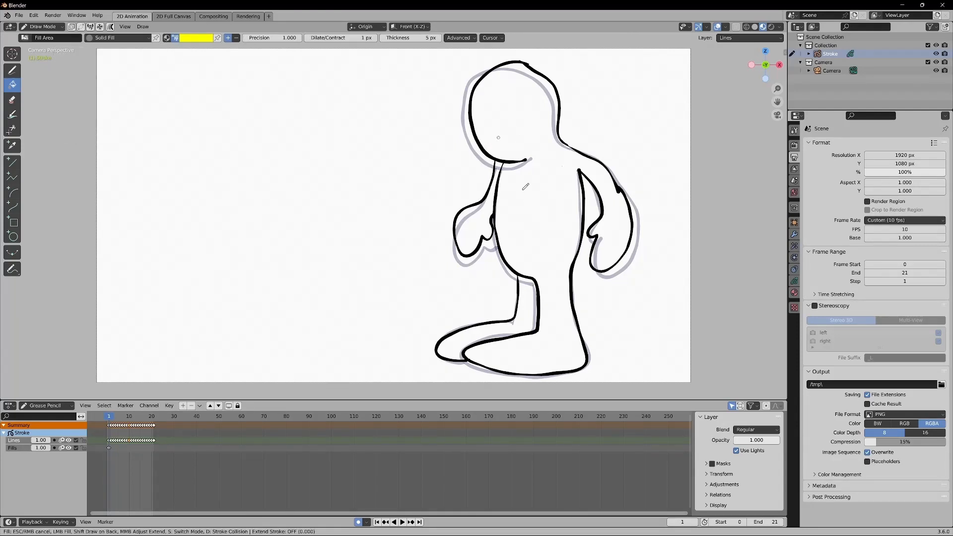
Fill the frame 1 figure's head and body, front arm and far leg with yellow
left_click(506, 167)
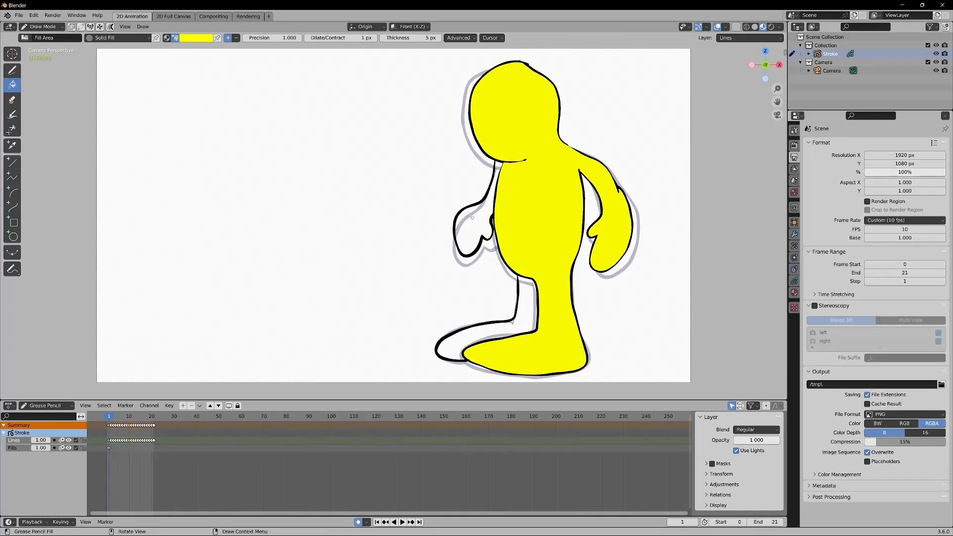
left_click(466, 210)
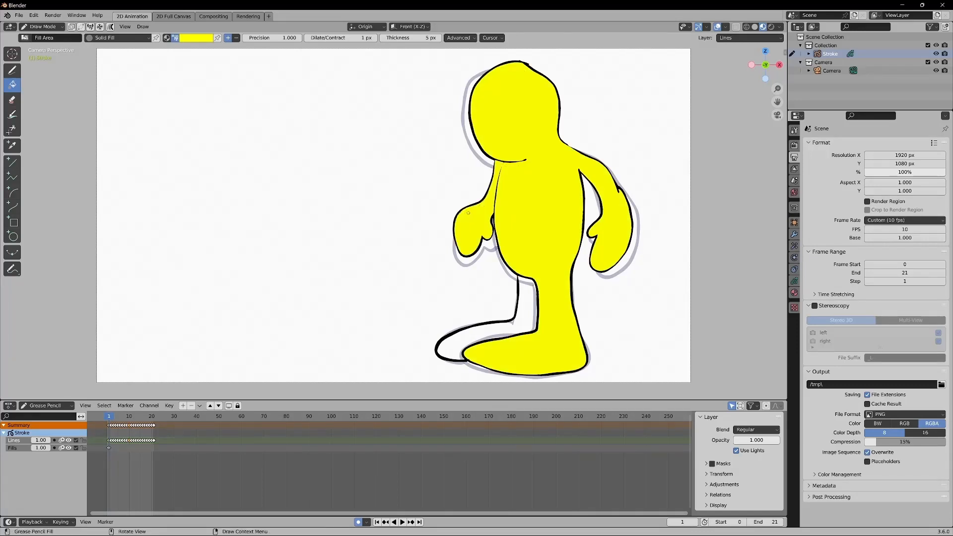
left_click(529, 317)
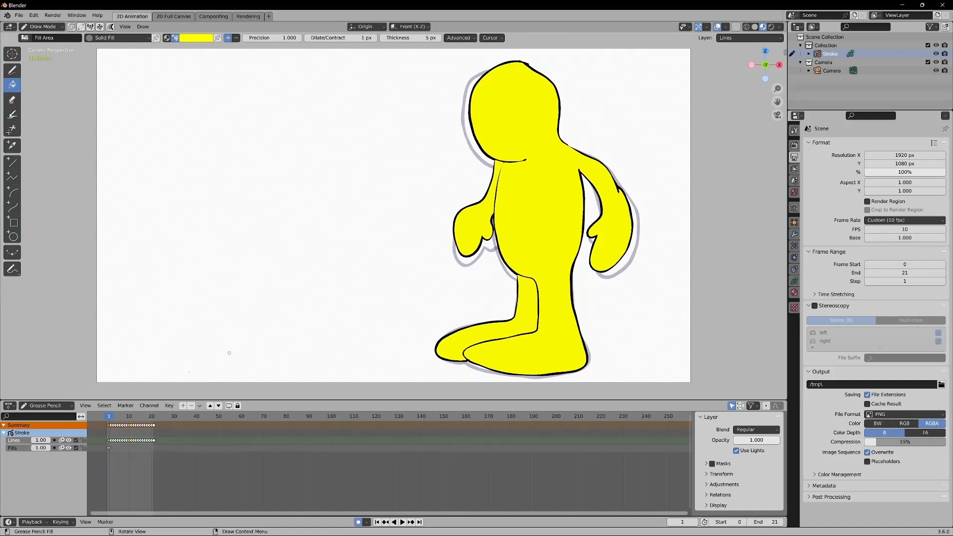
Move to frame 2 and fill the figure's far leg, body and front arm with yellow
key("space")
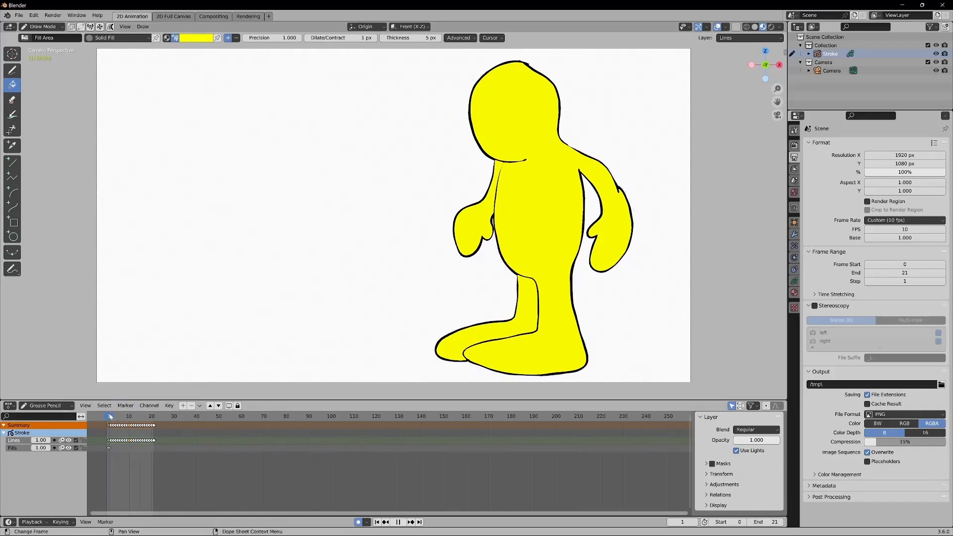
key("space")
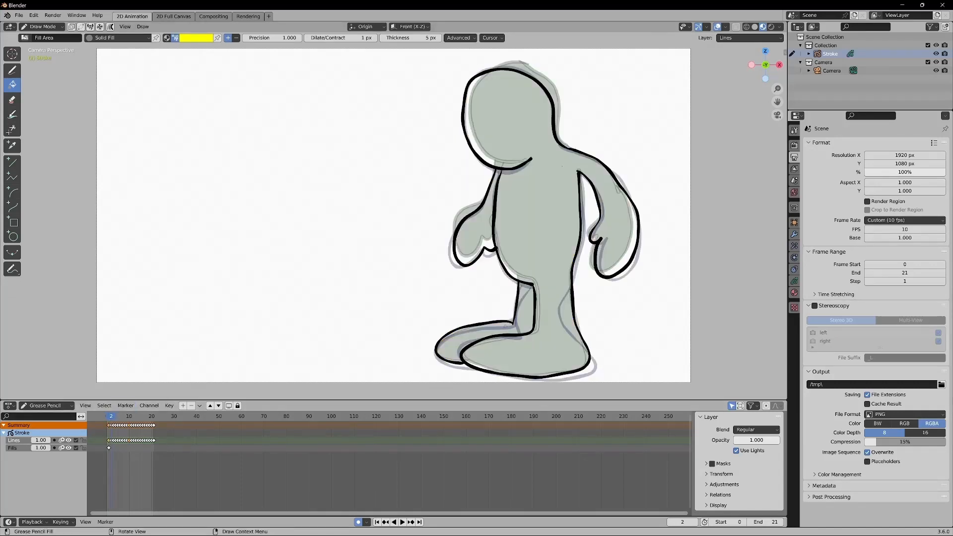
left_click(501, 328)
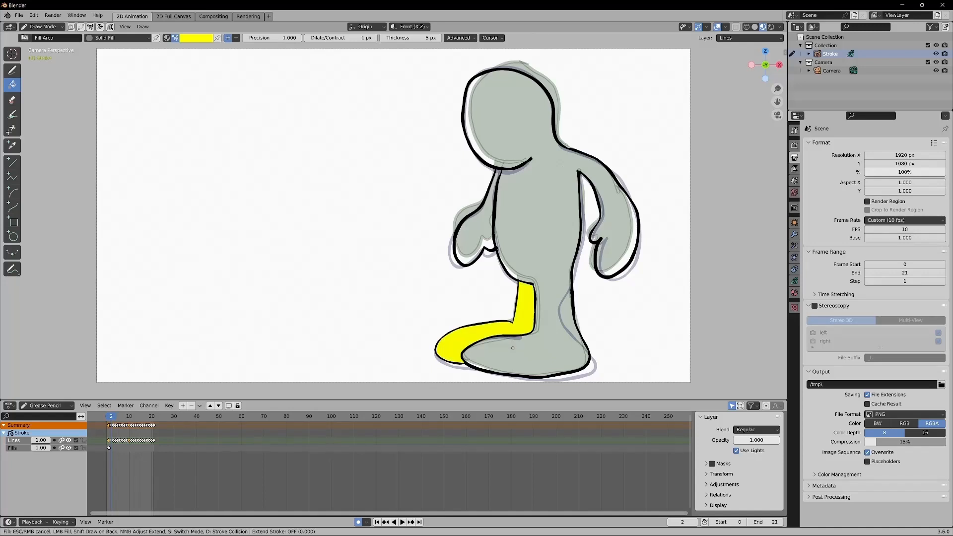
left_click(512, 348)
left_click(473, 235)
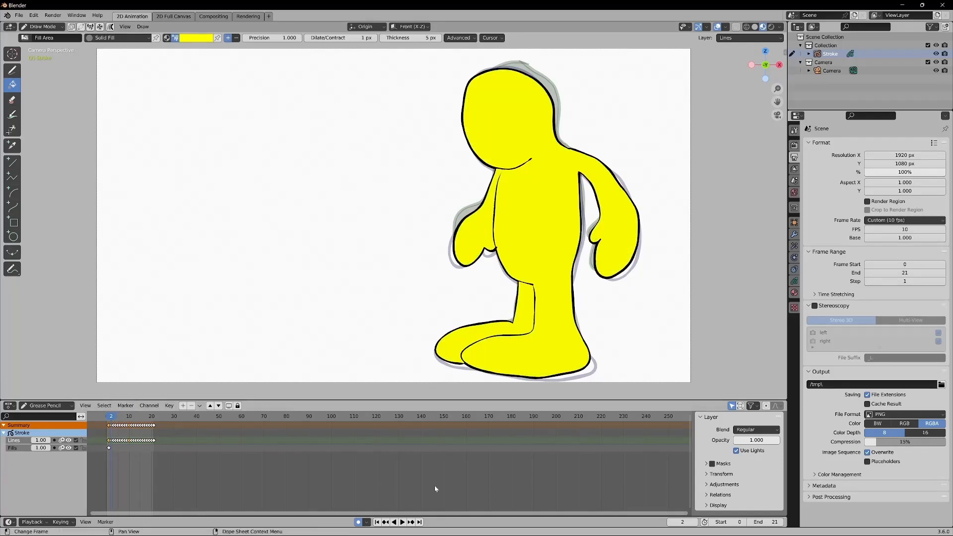
Advance to frame 3 and fill the figure's far foot, body and front arm with yellow
left_click(411, 522)
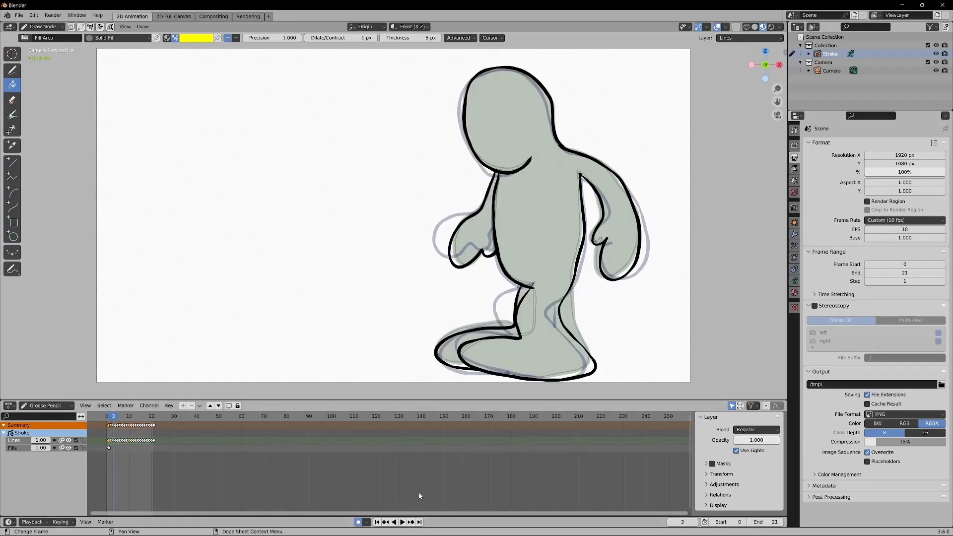
left_click(452, 353)
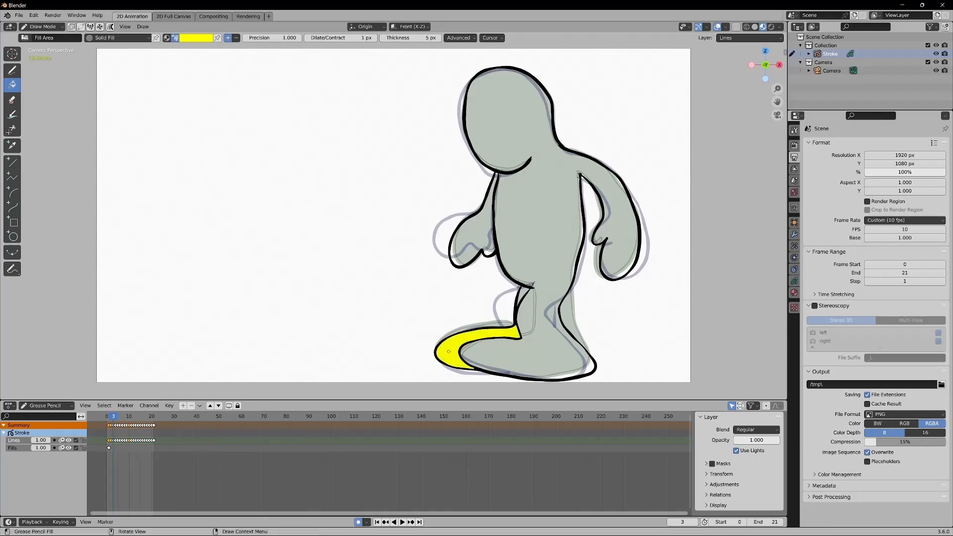
left_click(485, 349)
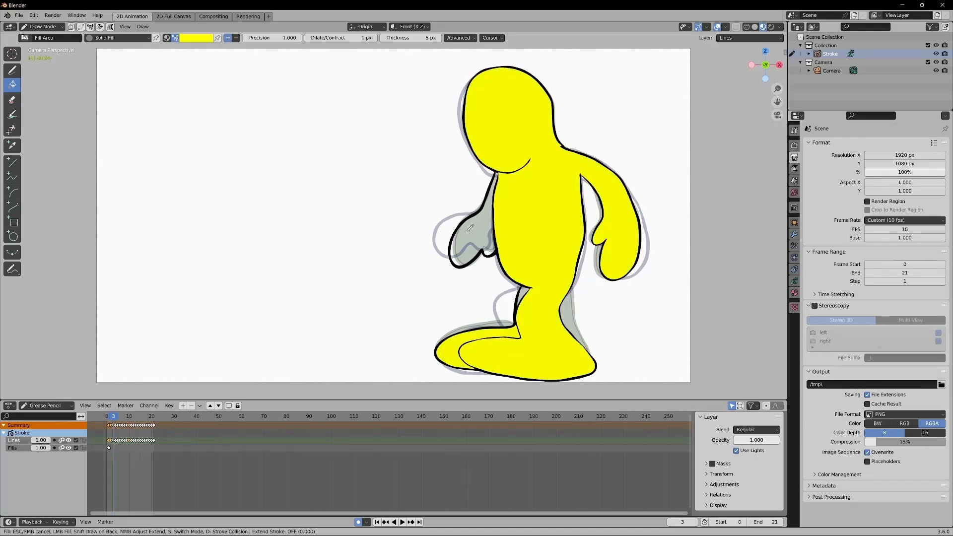
left_click(469, 233)
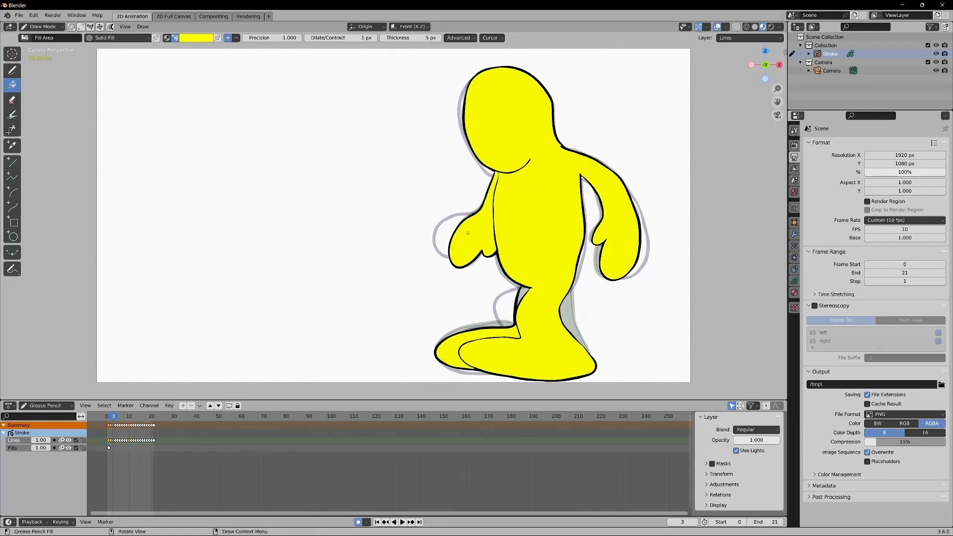
Advance to frame 4 and fill the figure's head, body and legs with yellow
left_click(411, 521)
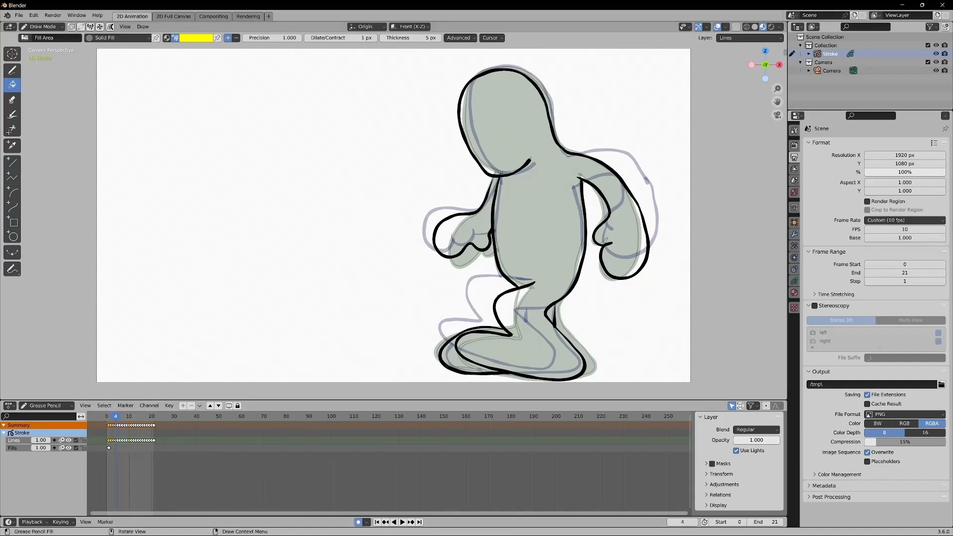
left_click(484, 340)
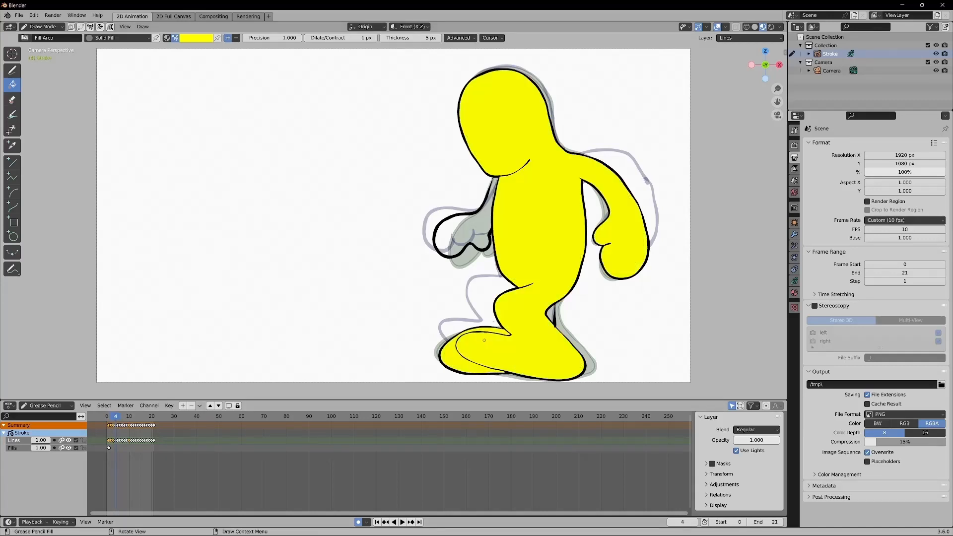
Try to fill the front arm and hand on frame 4 with yellow
left_click(469, 225)
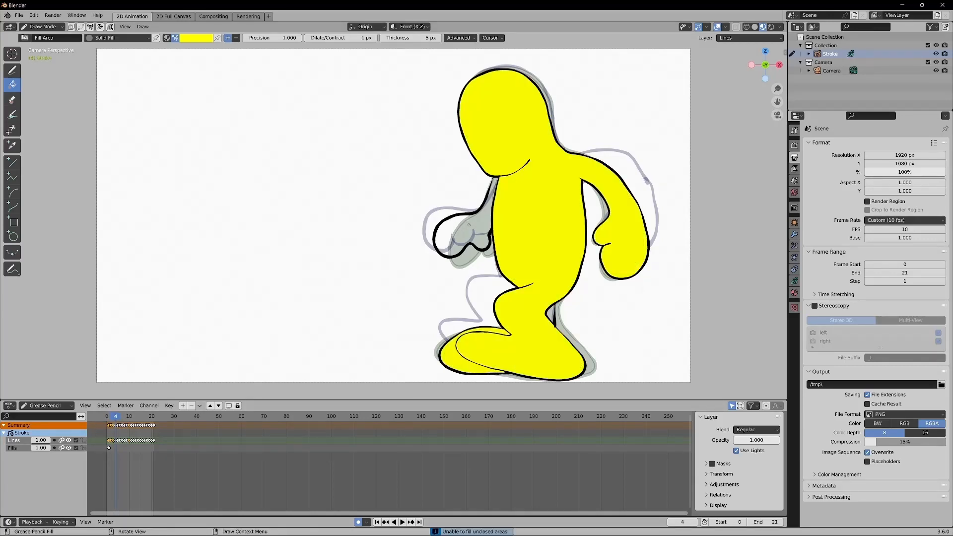
left_click(467, 225)
left_click(453, 229)
left_click(452, 231)
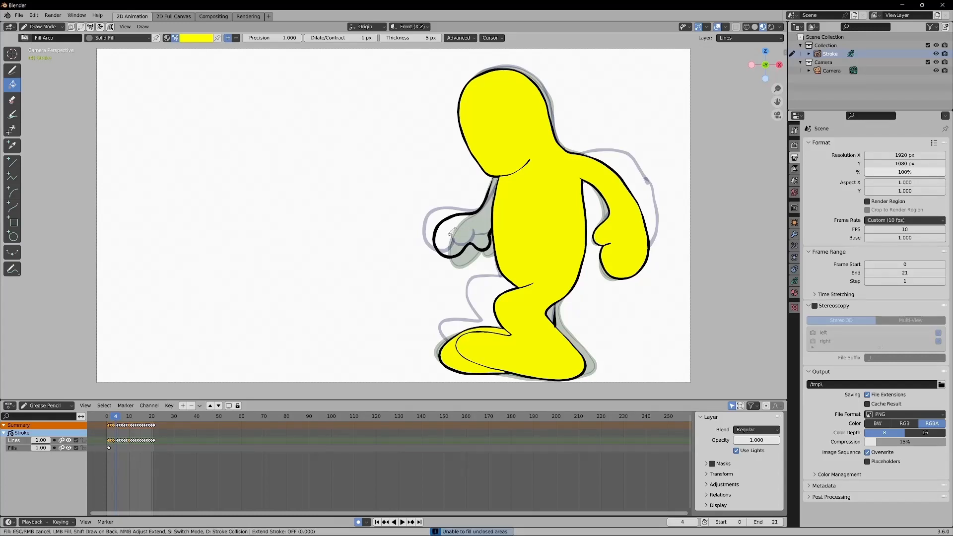
left_click(447, 252)
left_click(447, 253)
left_click(447, 252)
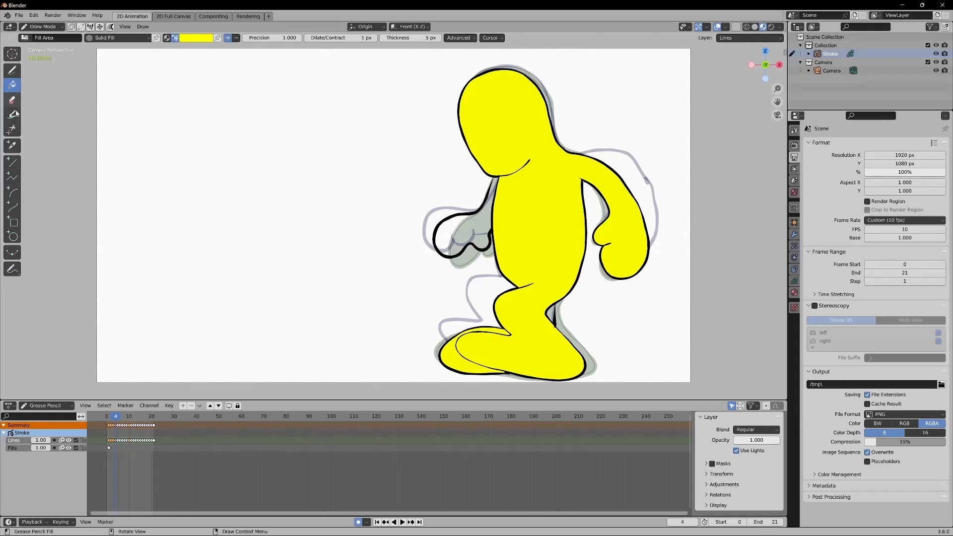
Close the outline gap at the top of frame 4's front arm with a black Solid Stroke pen line, undoing the first attempt
left_click(13, 72)
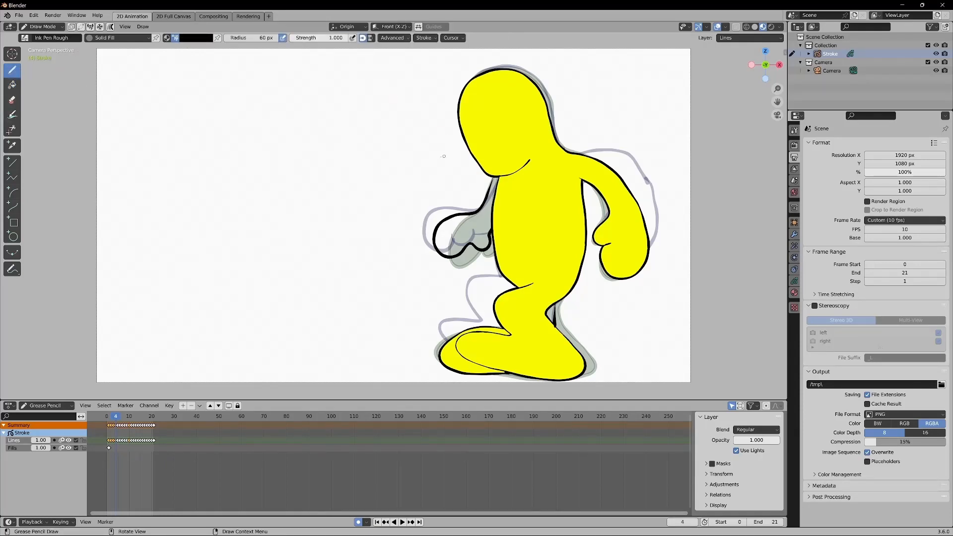
left_click(119, 37)
left_click(114, 57)
left_click_drag(494, 179, 493, 171)
left_click(34, 15)
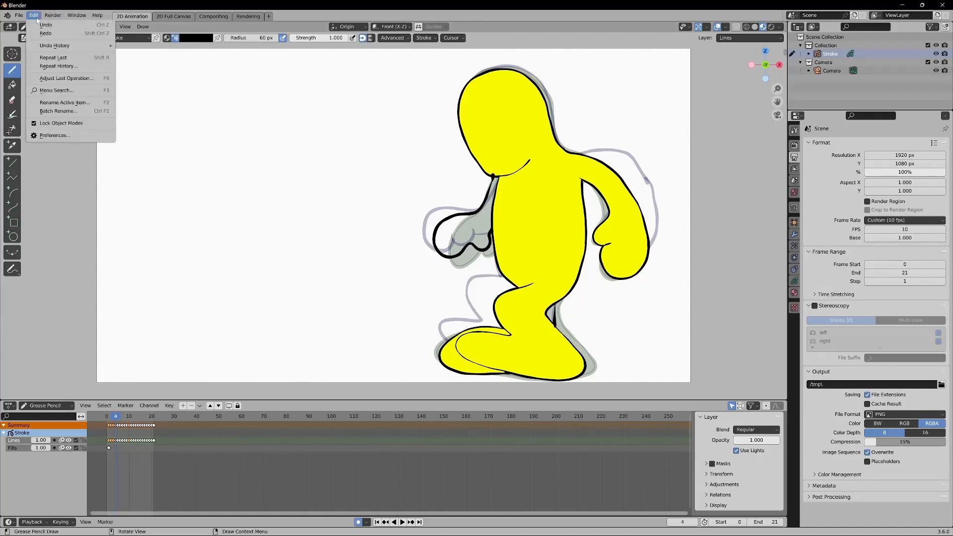
left_click(45, 27)
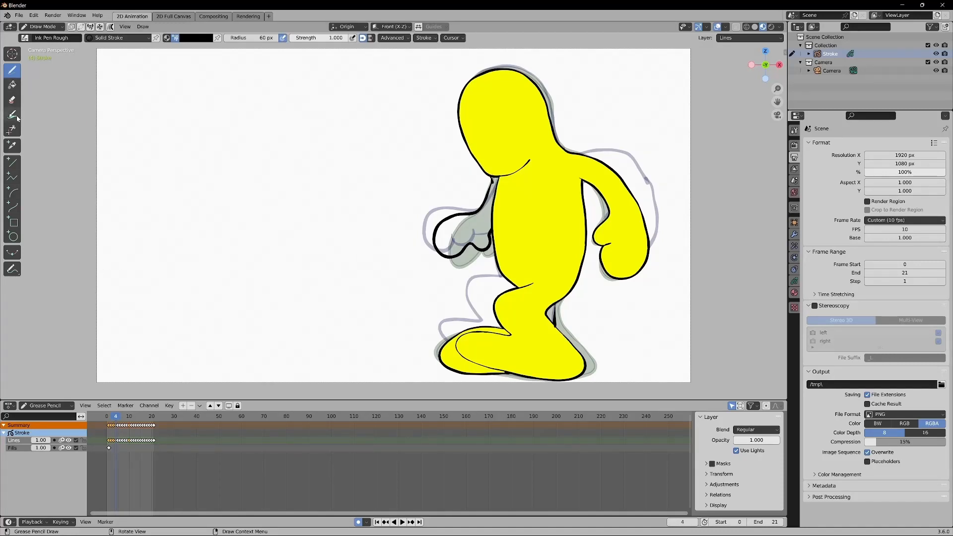
Return to the Fill tool with the Solid Fill material and fill frame 4's closed front arm with yellow
left_click(13, 87)
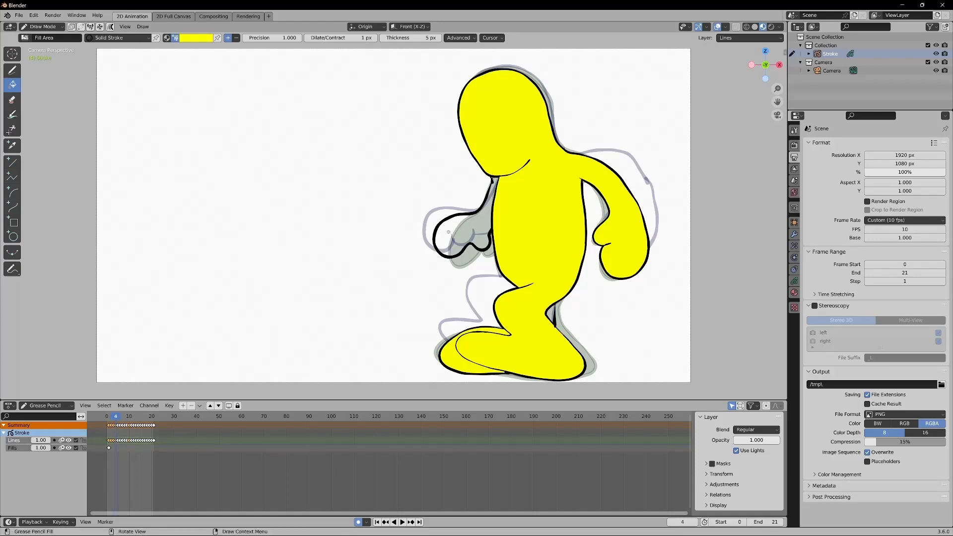
left_click(119, 38)
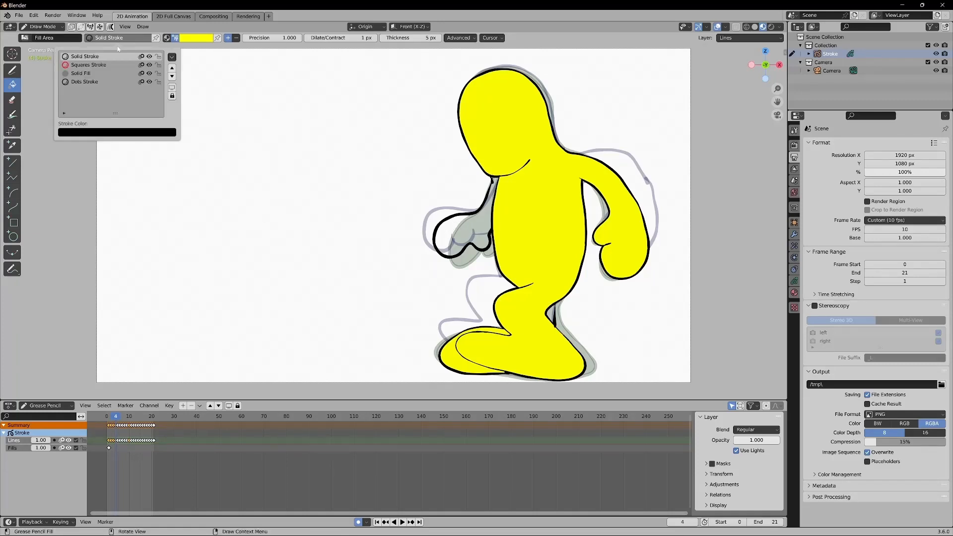
left_click(92, 73)
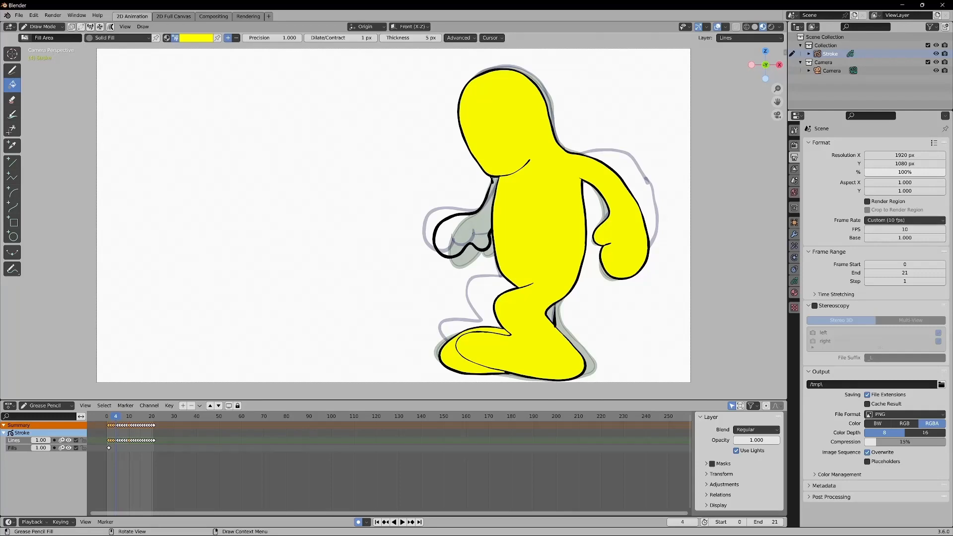
left_click(473, 229)
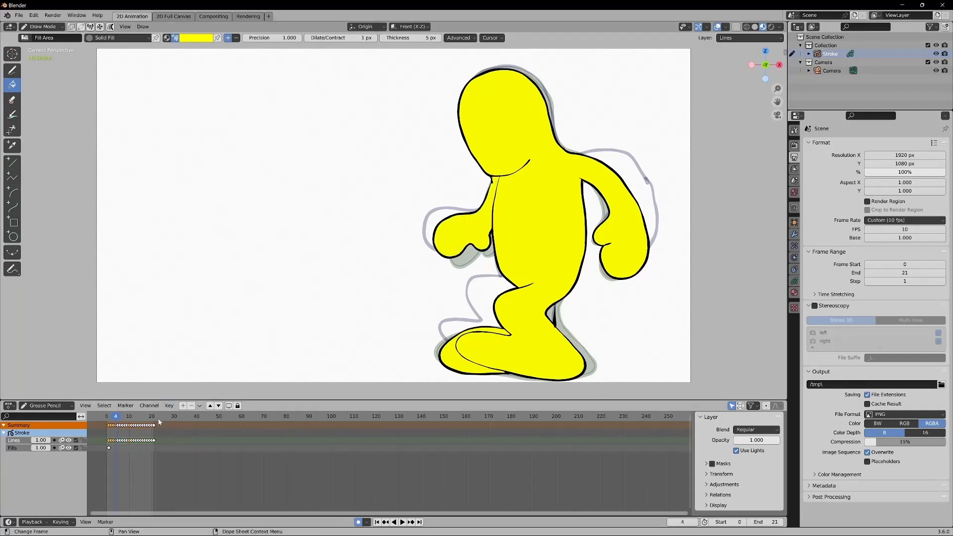
Advance to frame 5 and fill the figure's head, body, both legs and both arms with yellow
key("Right")
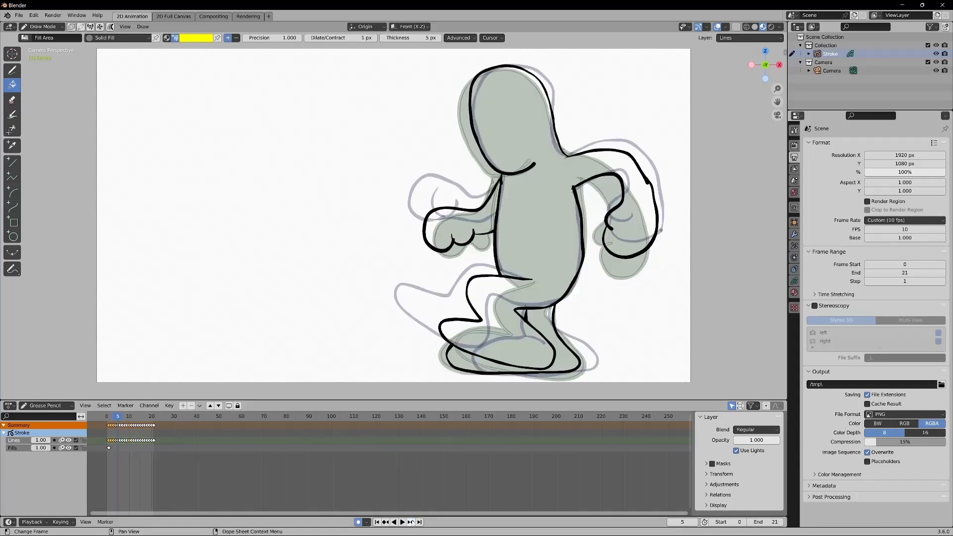
left_click(491, 288)
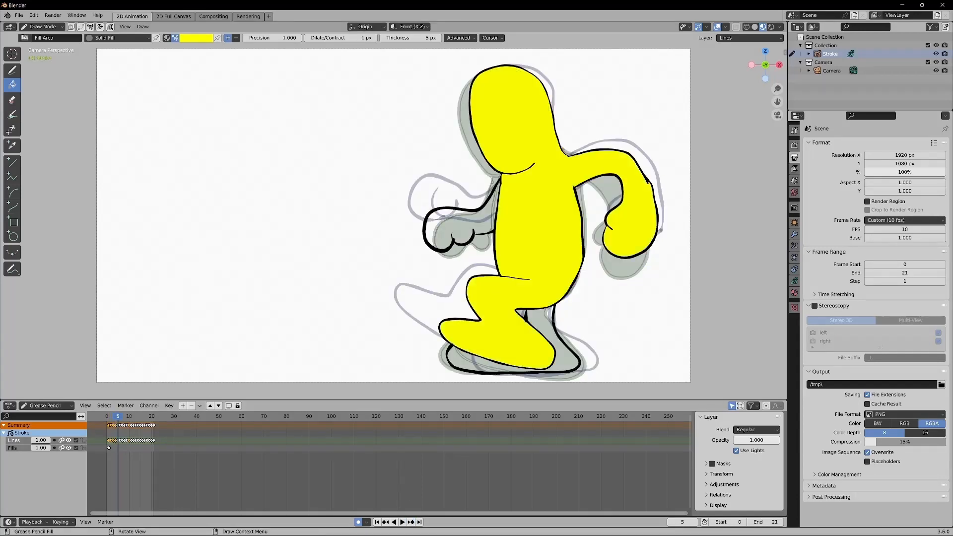
left_click(540, 320)
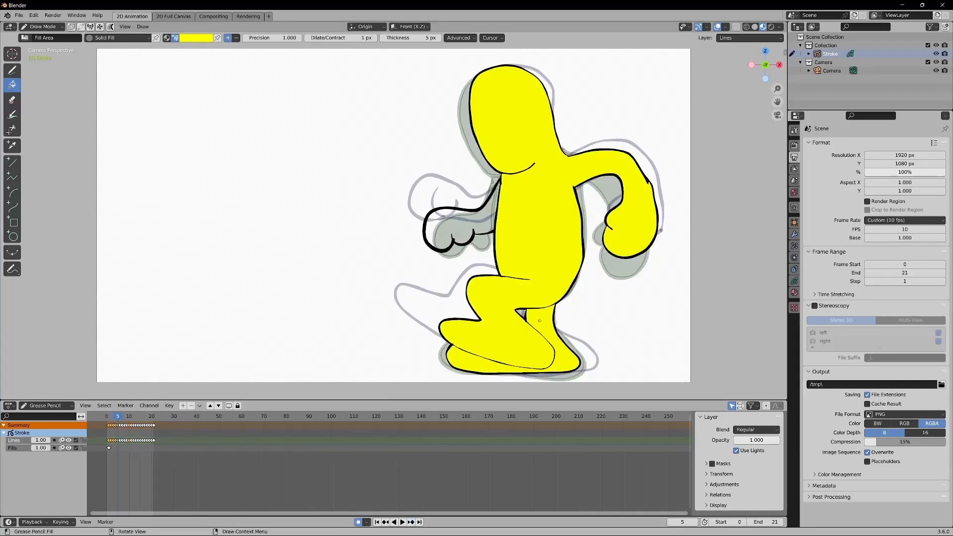
left_click(455, 225)
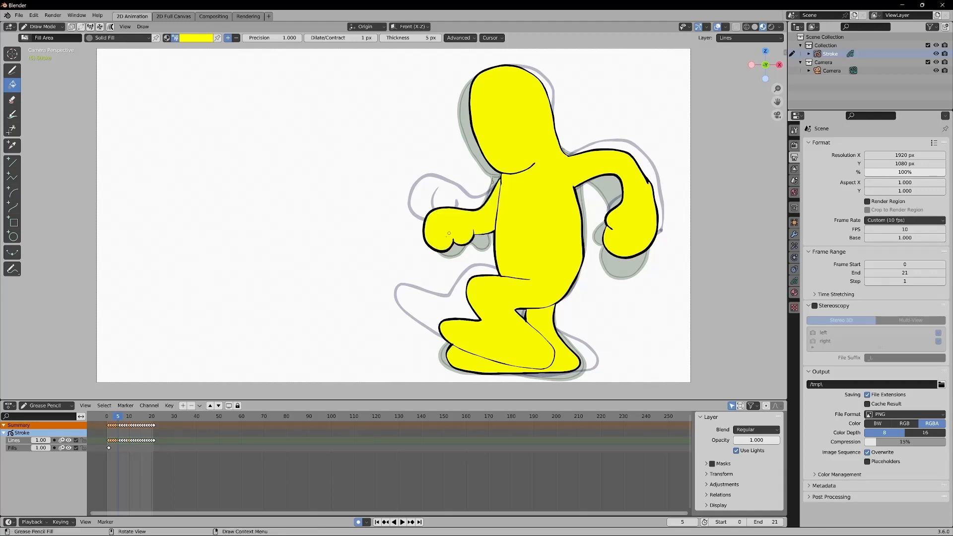
Advance to frame 6 and fill the whole figure with yellow, including both legs and the front arm
left_click(411, 522)
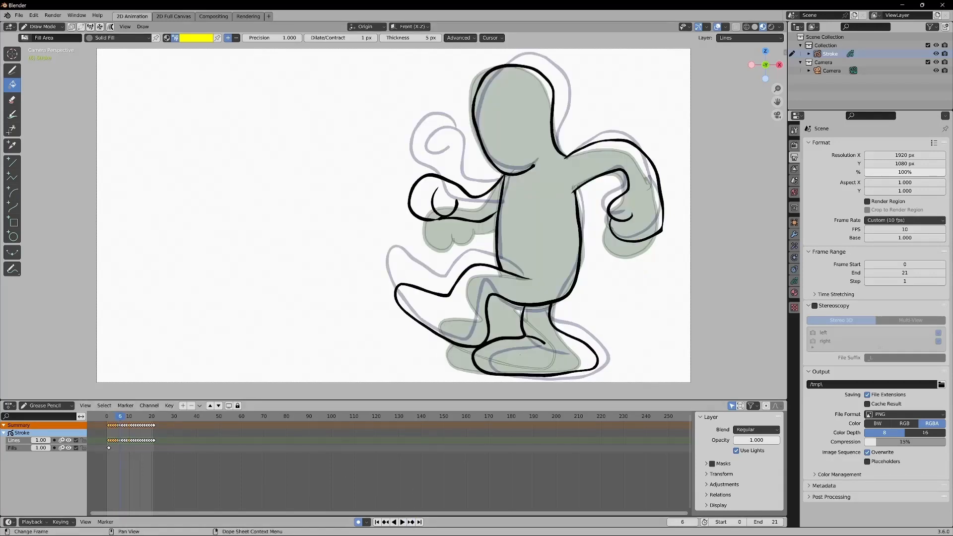
left_click(469, 306)
left_click(534, 362)
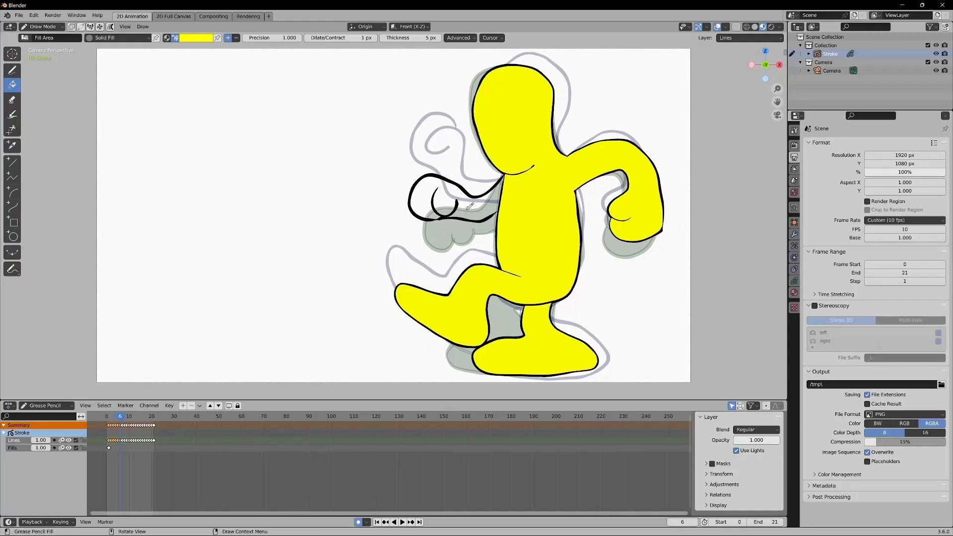
left_click(467, 210)
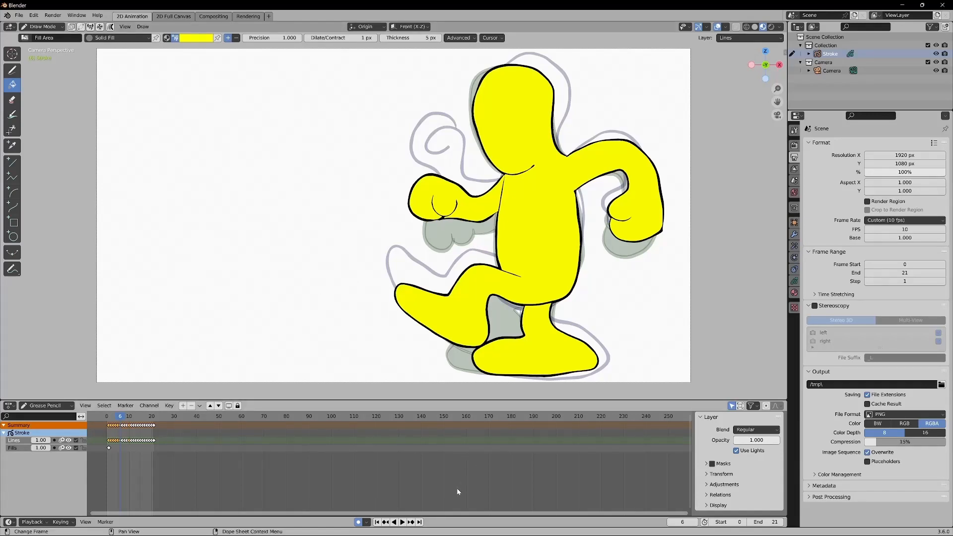
Advance to frame 7 and try to fill the figure's raised front leg and body with yellow
left_click(411, 522)
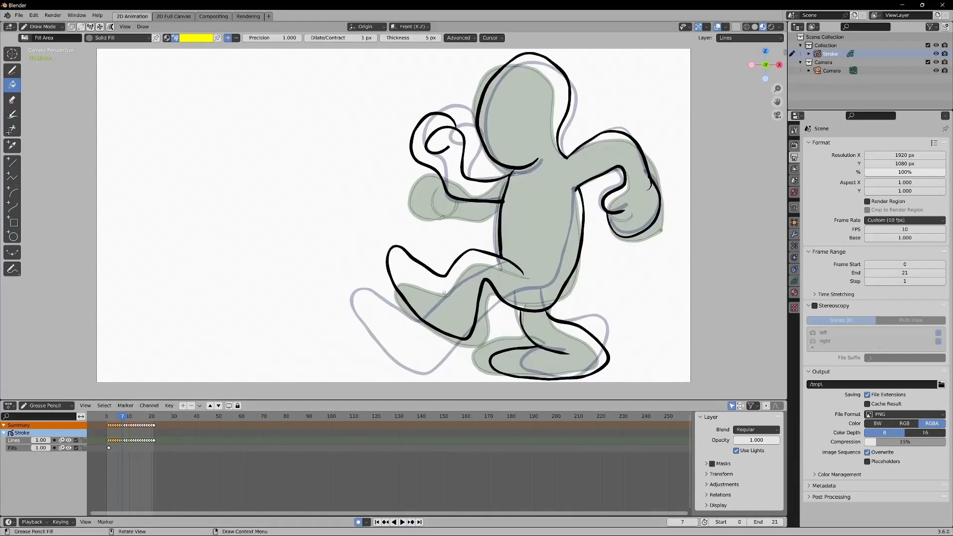
left_click(450, 303)
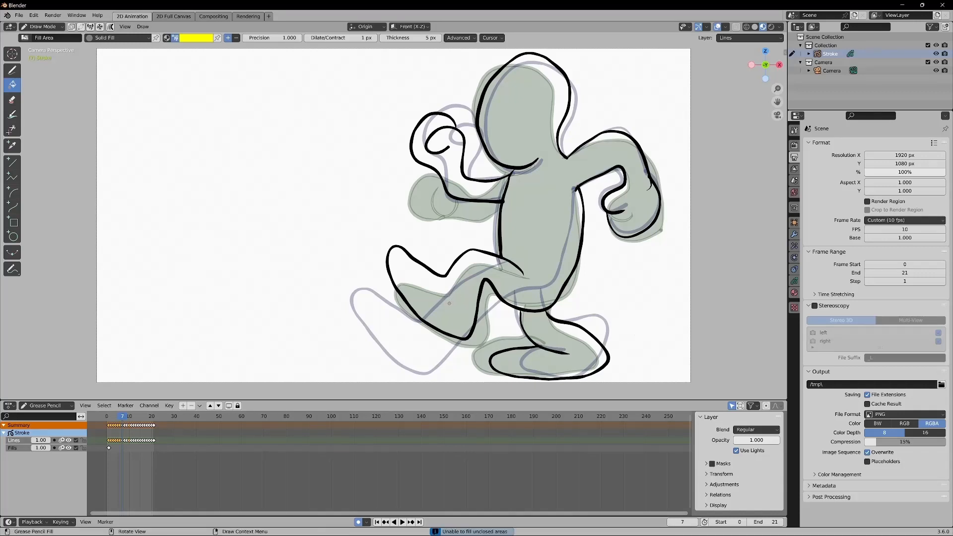
left_click(442, 290)
Switch to the Ink Pen Rough brush with the Solid Stroke material to close the gap in frame 7's body outline
left_click(13, 70)
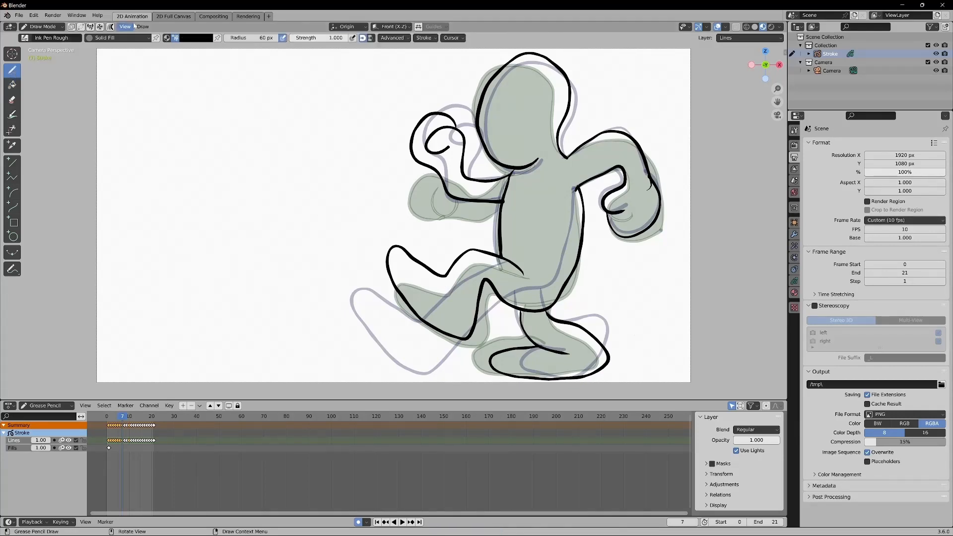
left_click(122, 37)
left_click(133, 56)
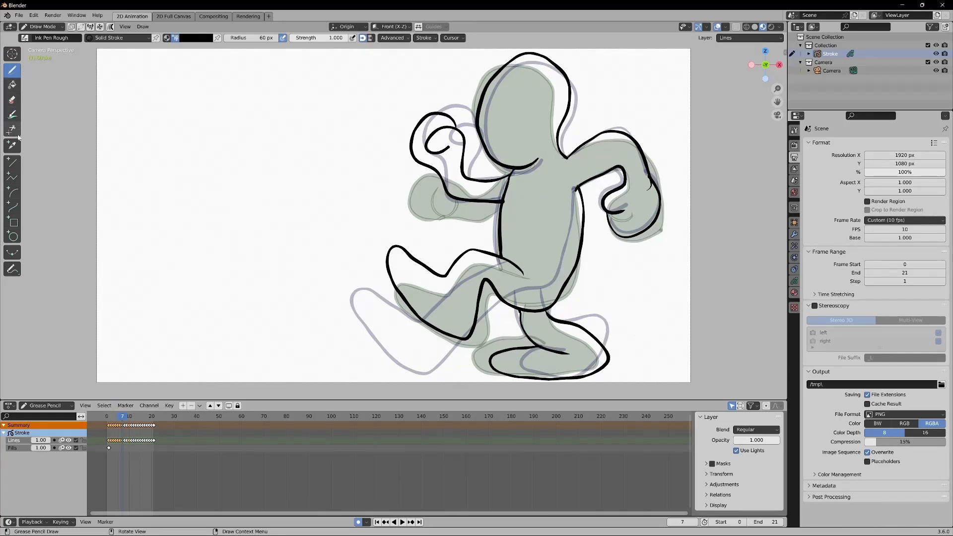
Return to the Fill tool with the Solid Fill material and fill frame 7's head, body, raised leg and both arms with yellow
left_click(14, 97)
left_click(13, 87)
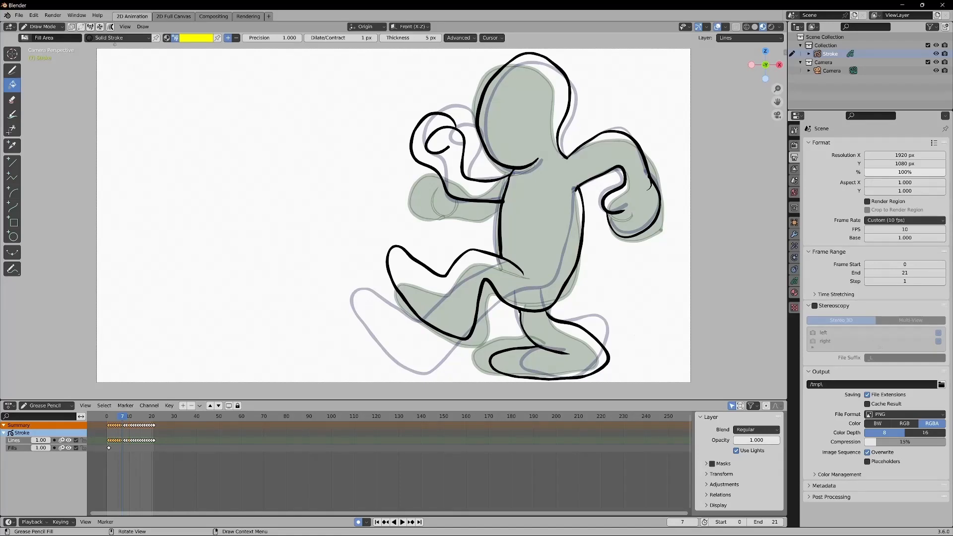
left_click(71, 39)
left_click(114, 39)
left_click(134, 41)
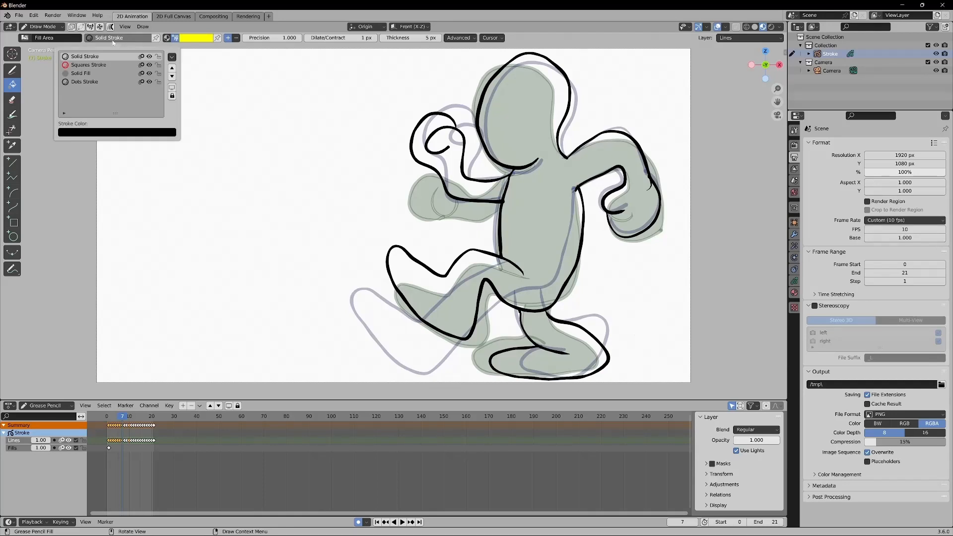
left_click(92, 73)
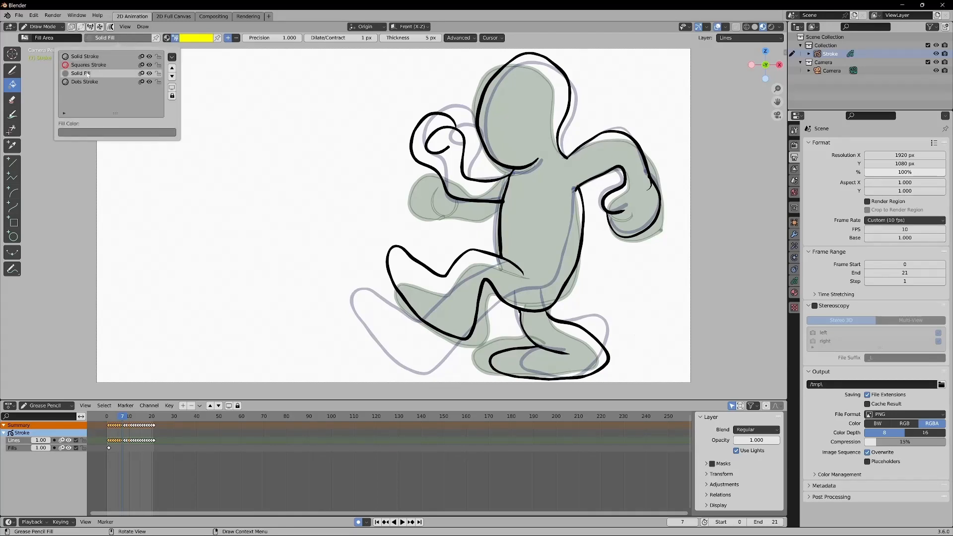
left_click(111, 39)
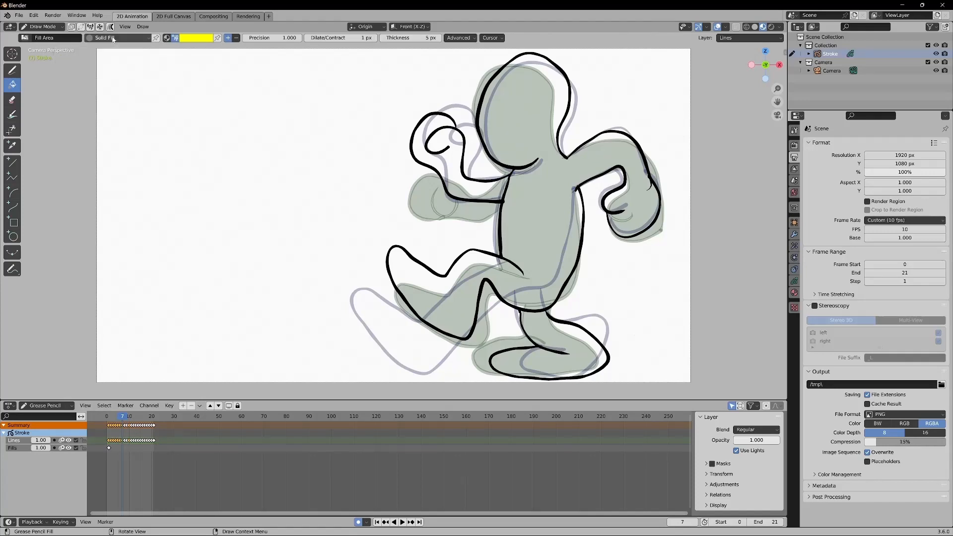
left_click(521, 234)
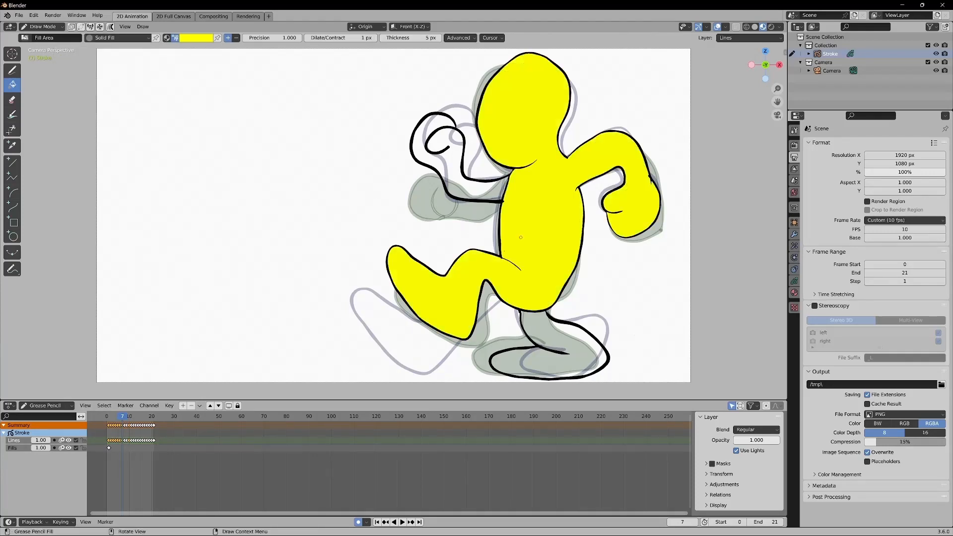
left_click(468, 184)
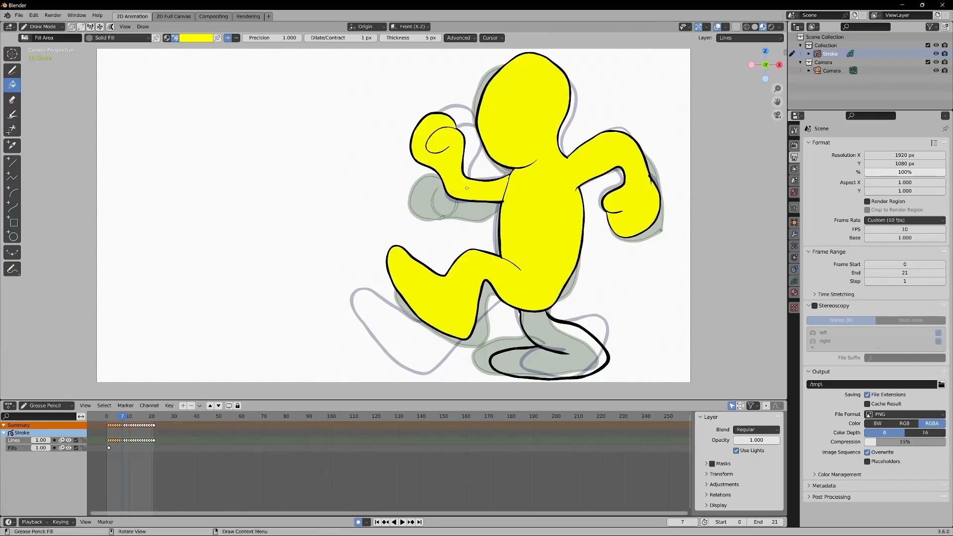
Try to fill frame 7's standing leg, and close the gap at its top with a short black Solid Stroke pen line
left_click(544, 326)
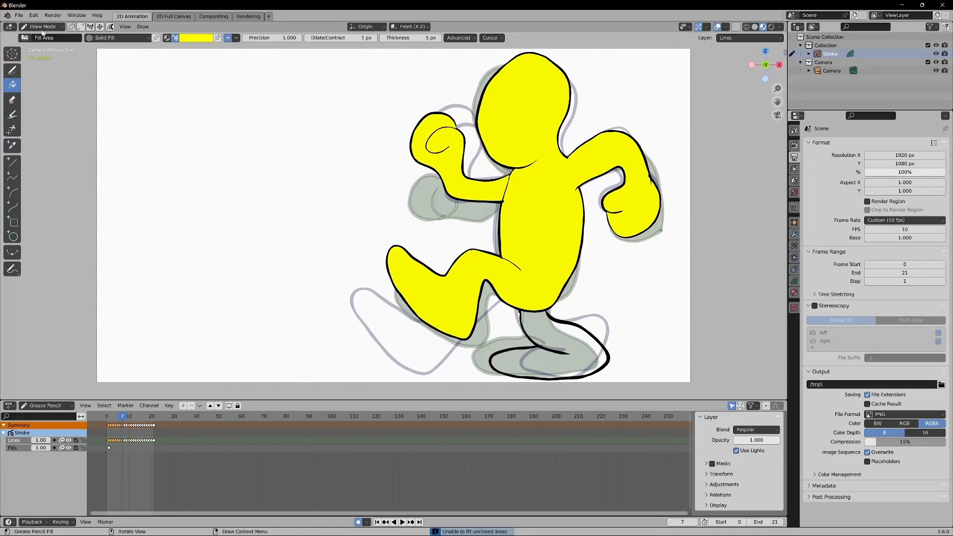
left_click(12, 70)
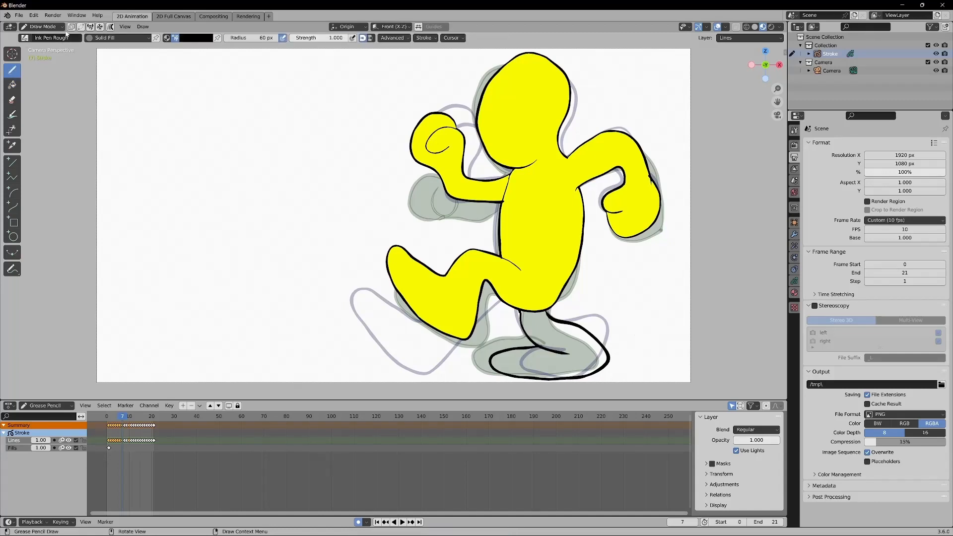
left_click(109, 38)
left_click_drag(519, 312, 520, 316)
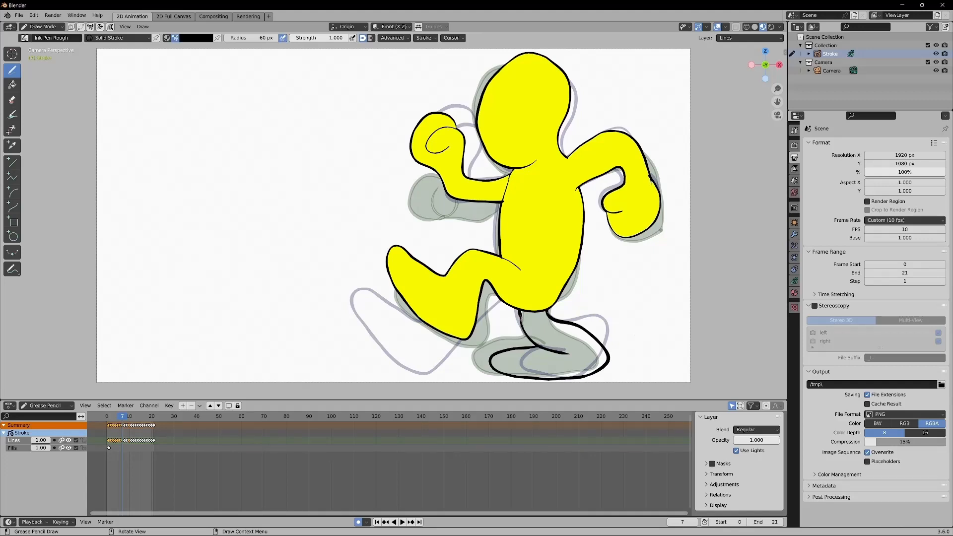
Return to the Fill tool with the Solid Fill material and fill frame 7's standing leg with yellow
left_click(12, 85)
left_click(144, 38)
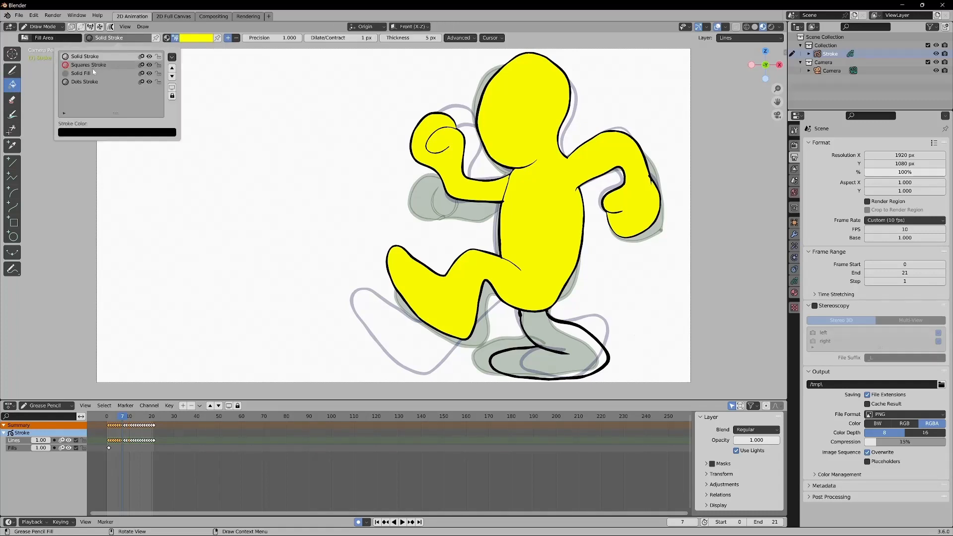
left_click(104, 64)
left_click(543, 335)
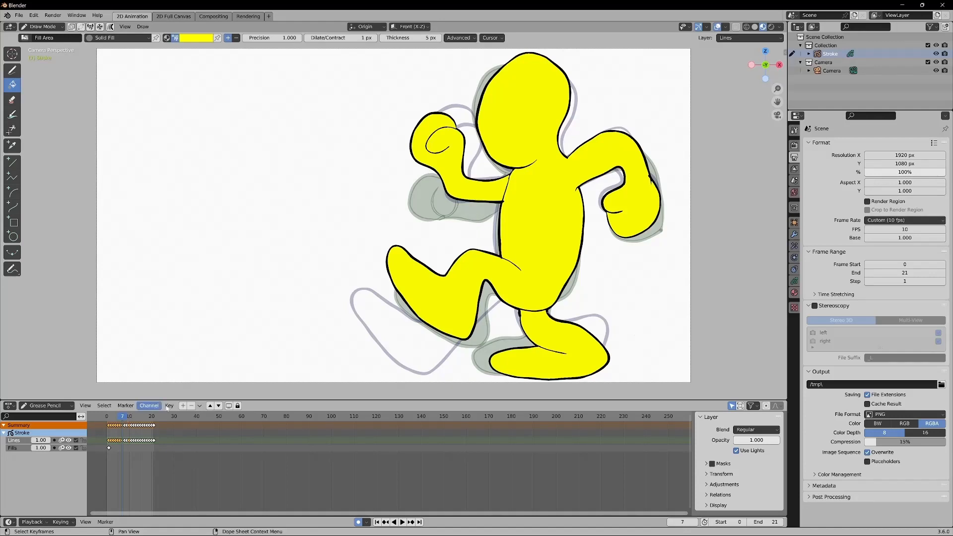
Advance to frame 8 and fill the figure's head, body, both legs and both arms with yellow
key("Right")
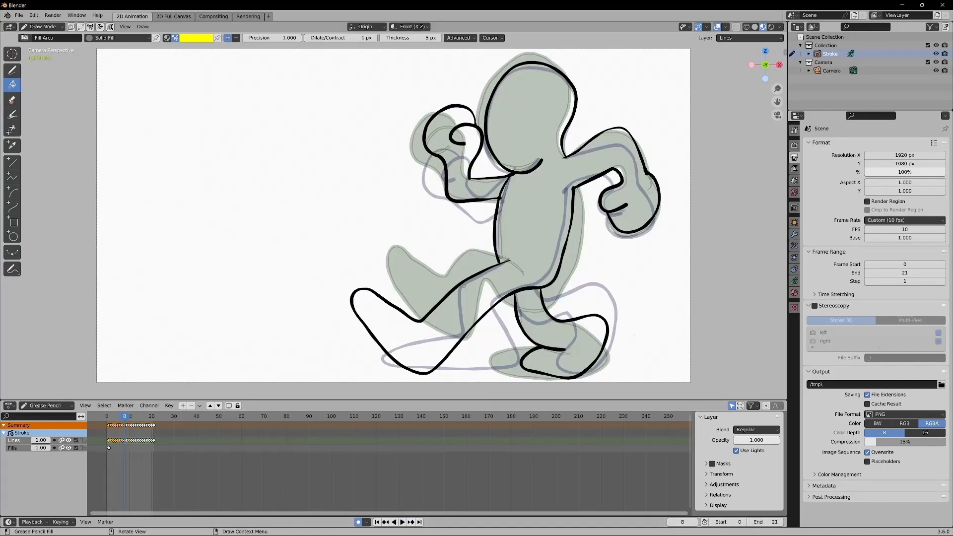
left_click(447, 321)
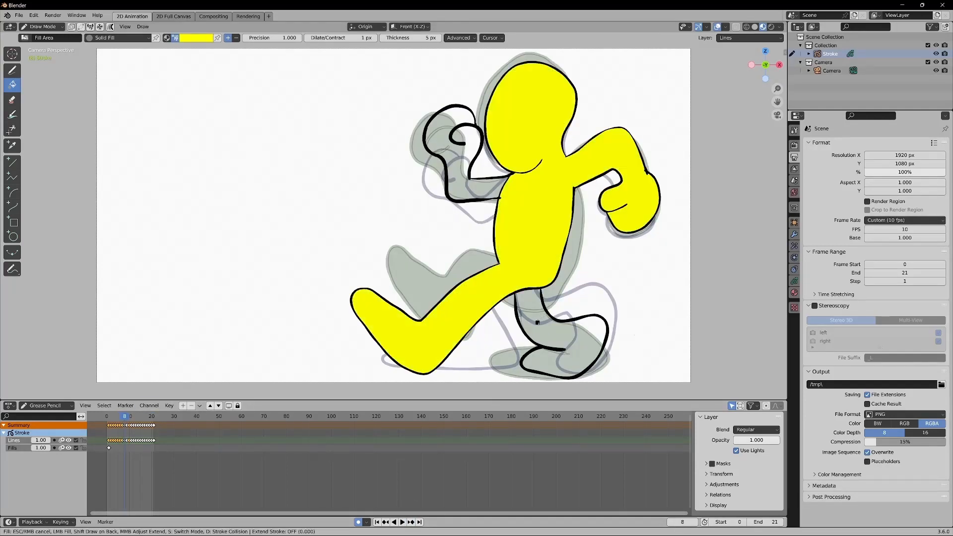
left_click(537, 323)
left_click(466, 194)
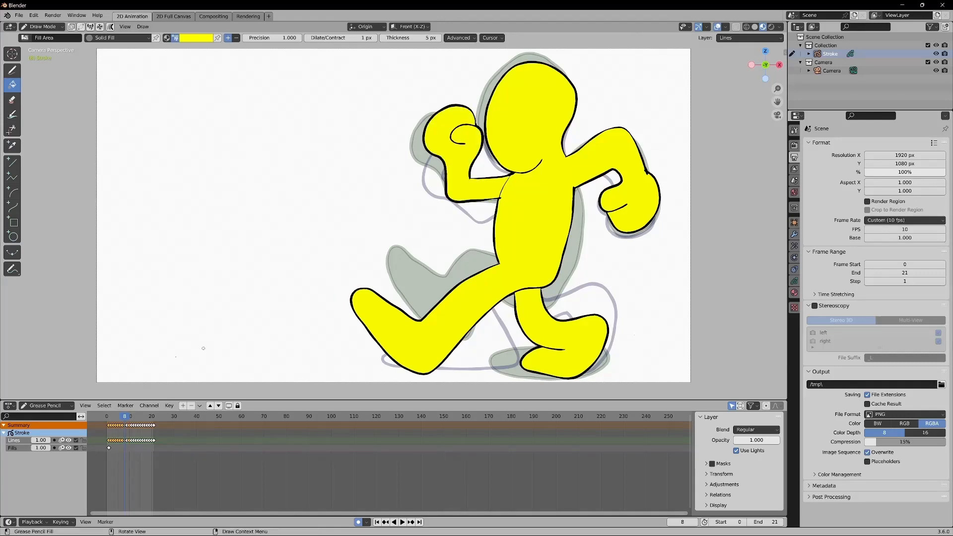
Advance to frame 9 and fill the head, body, front leg and both arms with yellow, trying the rear leg as well
left_click(411, 522)
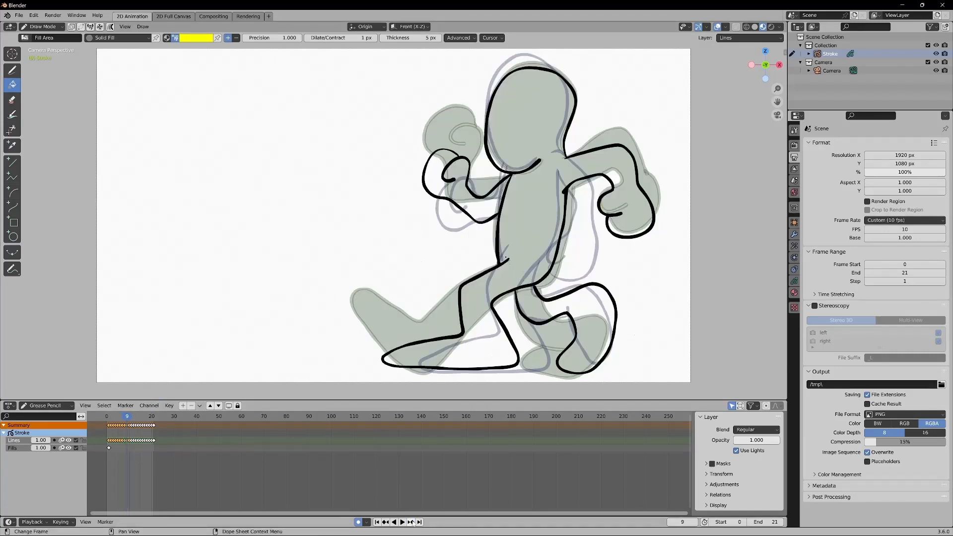
left_click(471, 350)
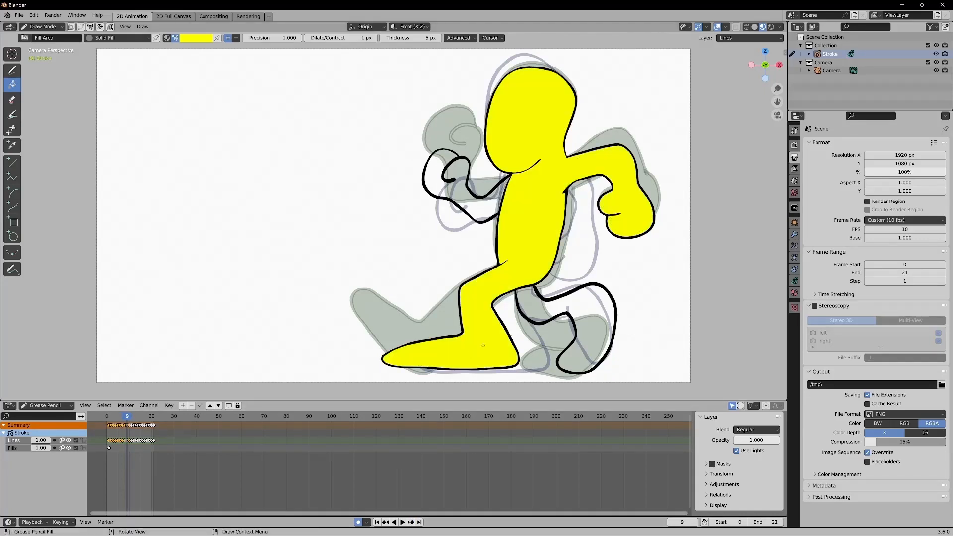
left_click(591, 304)
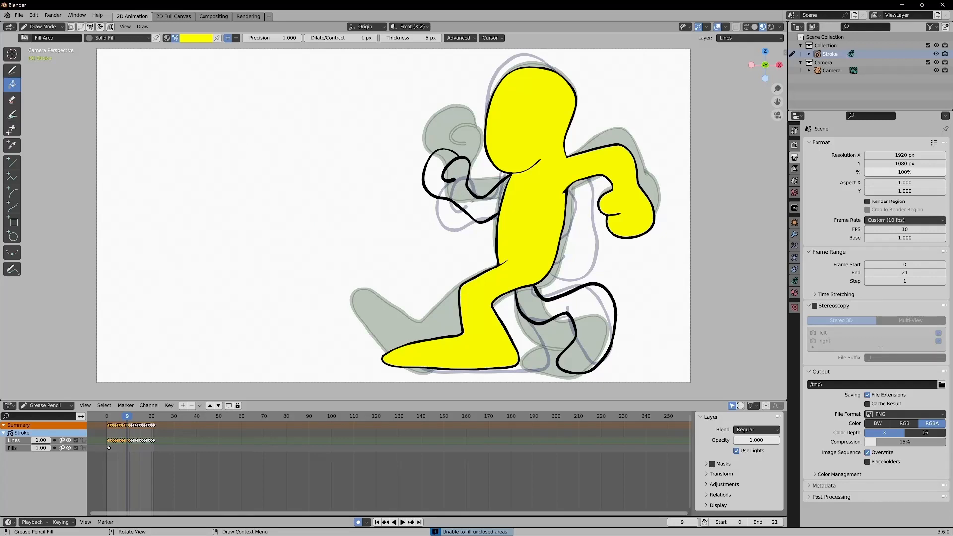
left_click(471, 201)
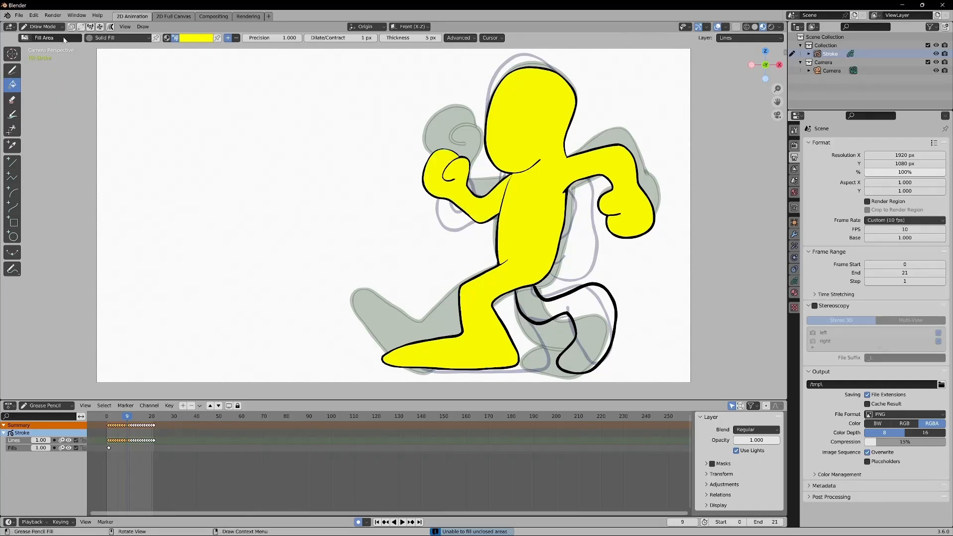
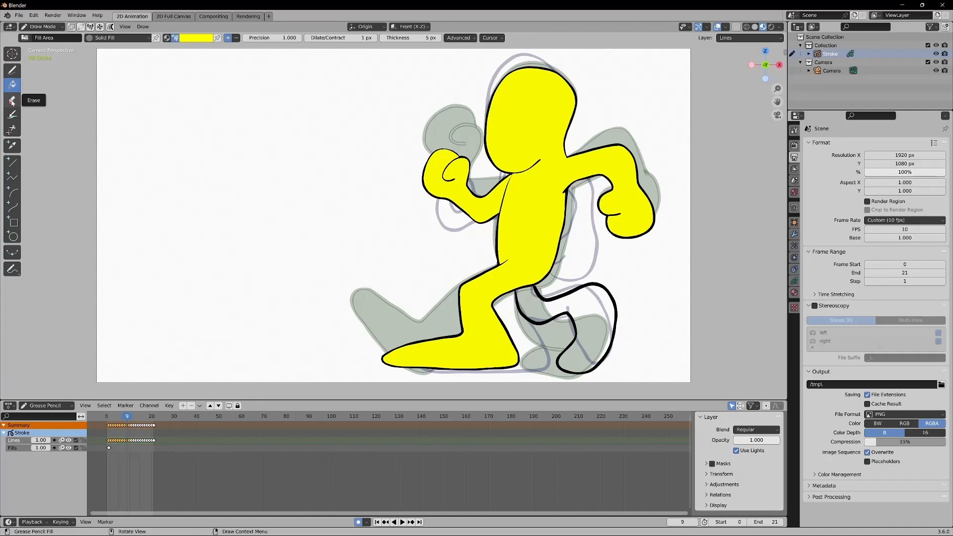
Switch to the Ink Pen Rough brush with the Solid Stroke material to close the outline gap in frame 9's rear leg
left_click(12, 70)
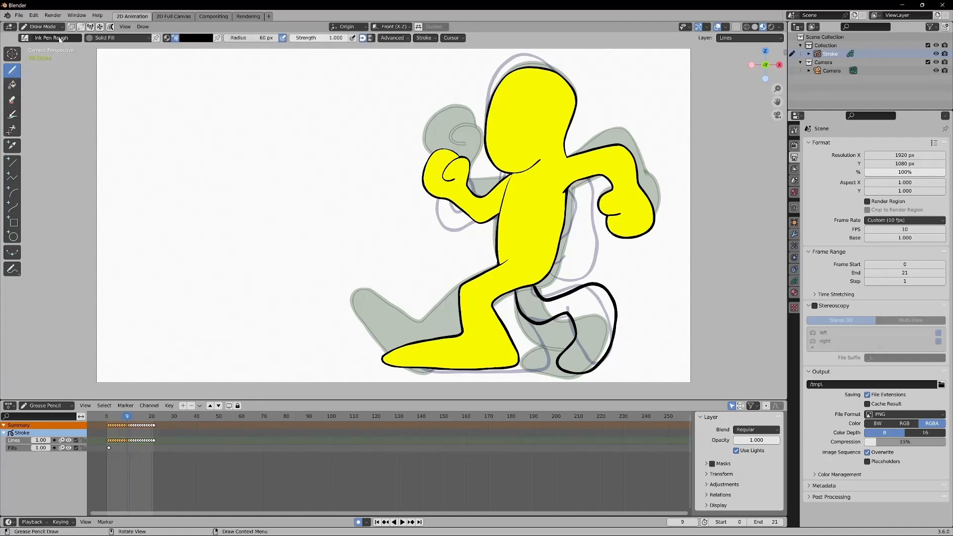
left_click(116, 38)
left_click(118, 57)
Return to the Fill tool with the Solid Fill material and fill frame 9's rear leg with yellow
left_click(13, 85)
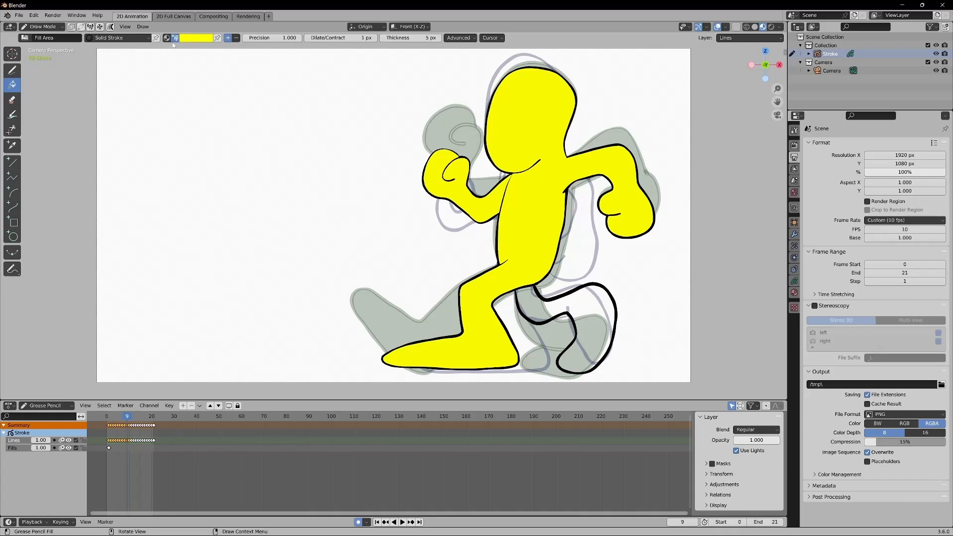
left_click(130, 38)
left_click(101, 74)
left_click(534, 311)
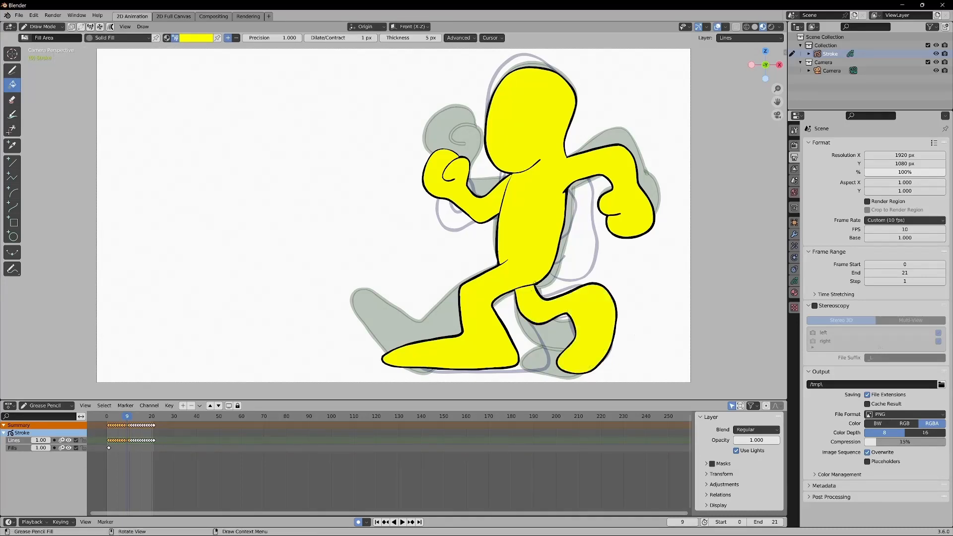
Advance to frame 10 and fill the figure's head, body, both legs and both arms with yellow
left_click(411, 522)
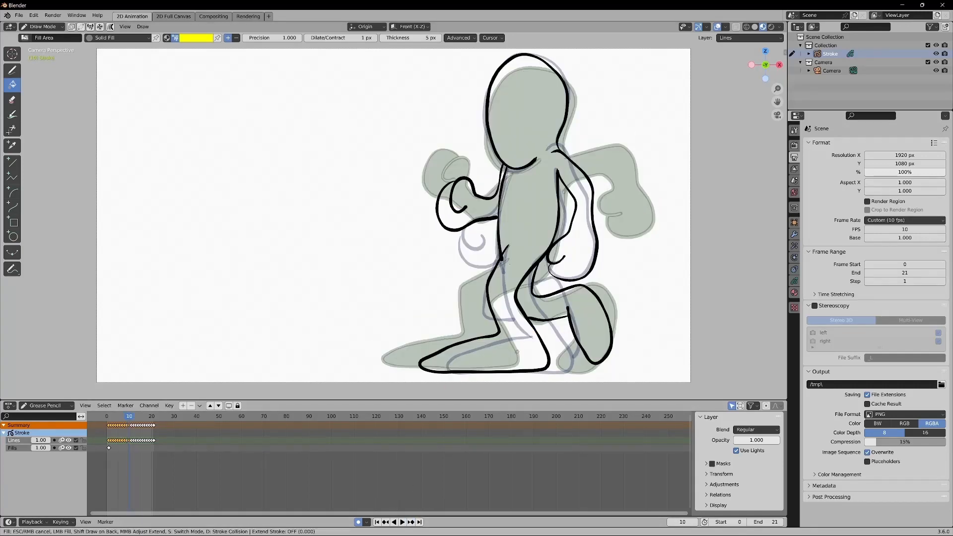
left_click(518, 344)
left_click(550, 294)
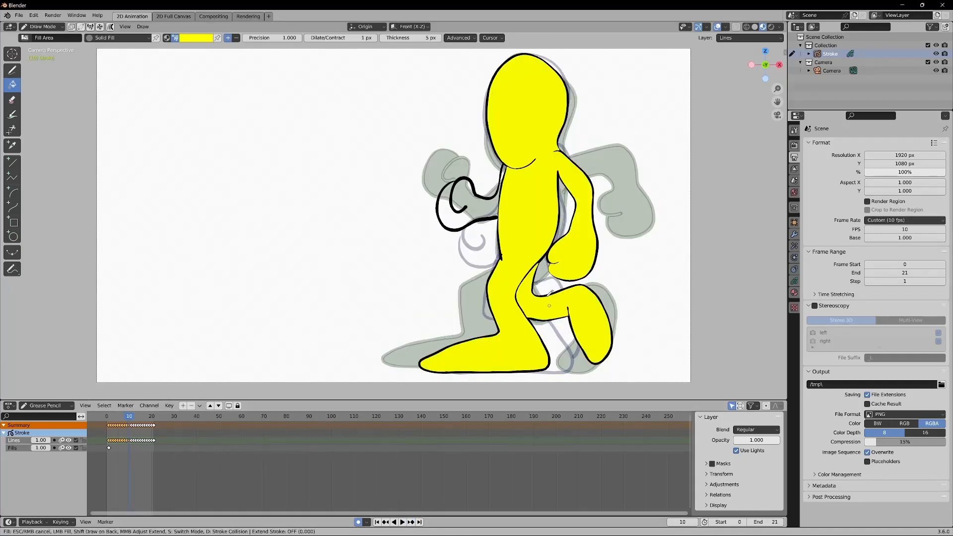
left_click(477, 205)
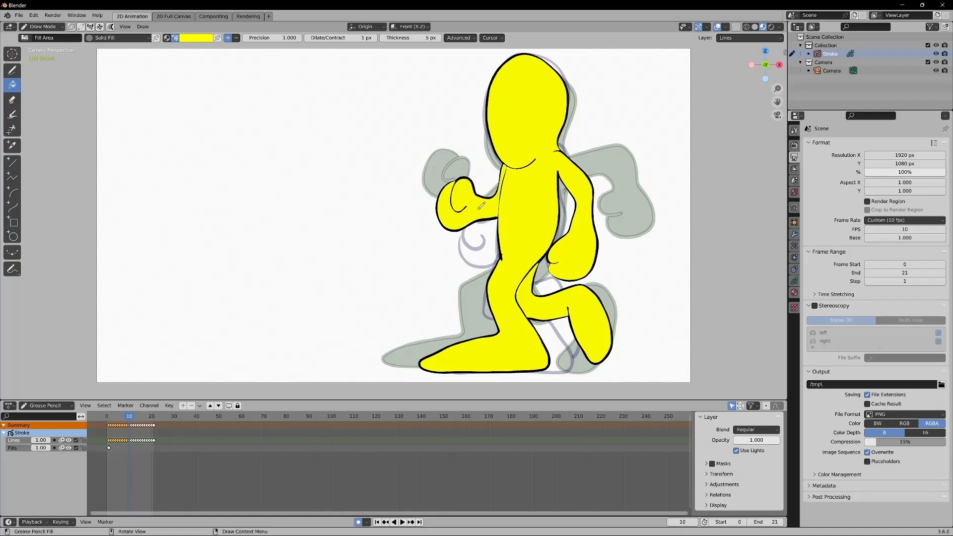
Advance to frame 11 and fill the head, body, rear arm, standing leg and raised knee with yellow
left_click(411, 522)
left_click(495, 292)
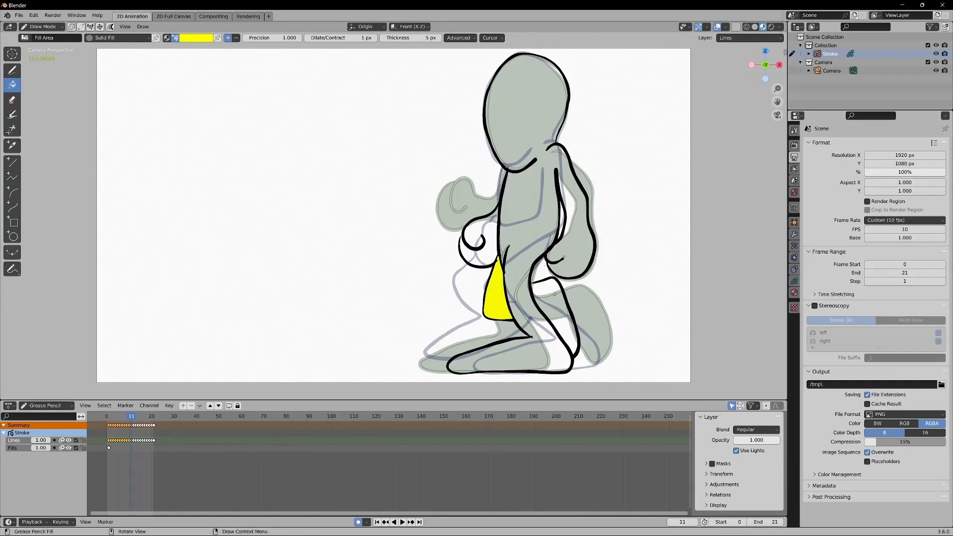
left_click(549, 308)
left_click(537, 346)
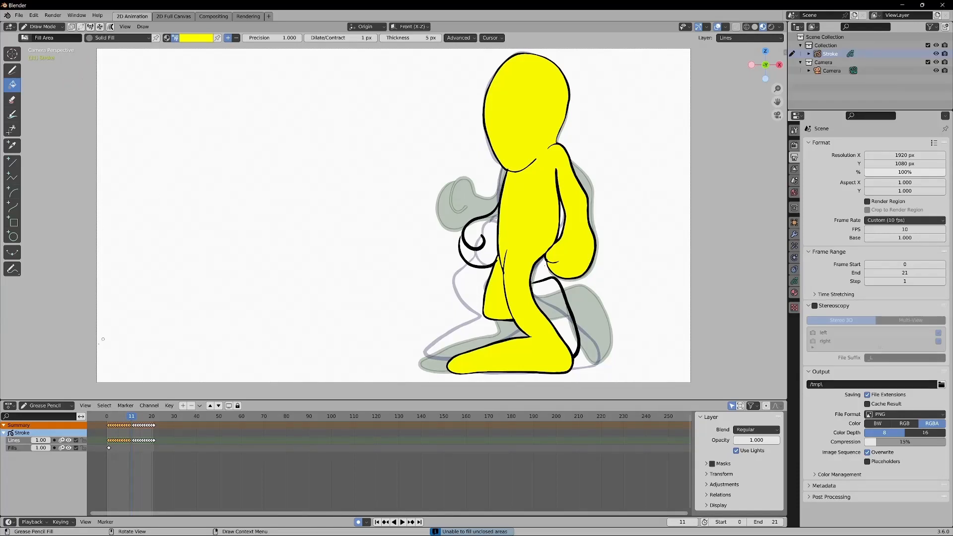
Switch to the Ink Pen Rough brush with the Solid Stroke material to close the outline gap in frame 11's front hand
left_click(11, 70)
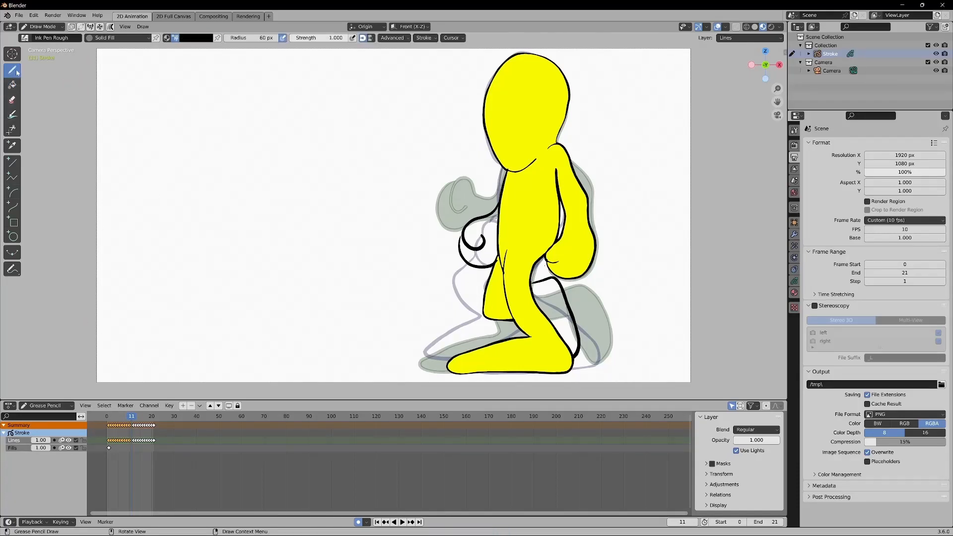
left_click(119, 38)
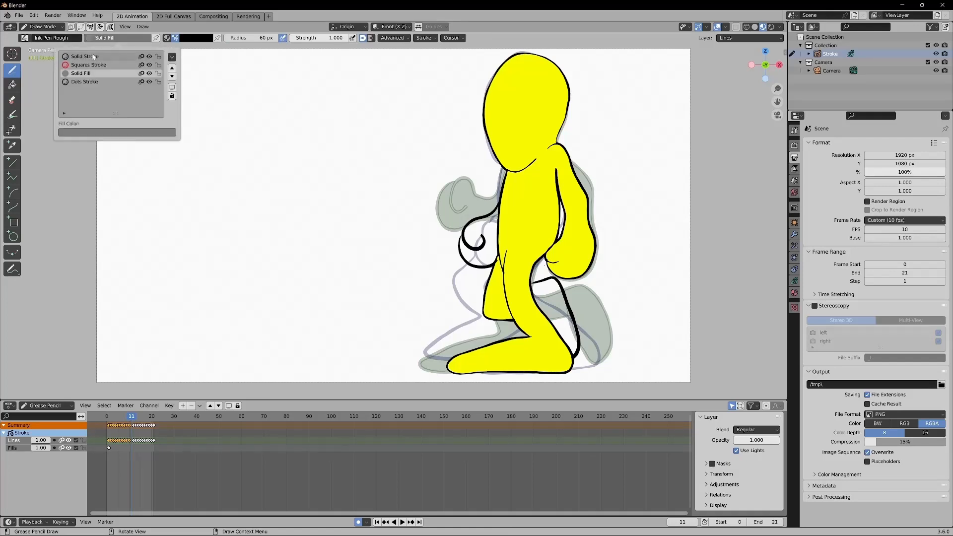
left_click(100, 57)
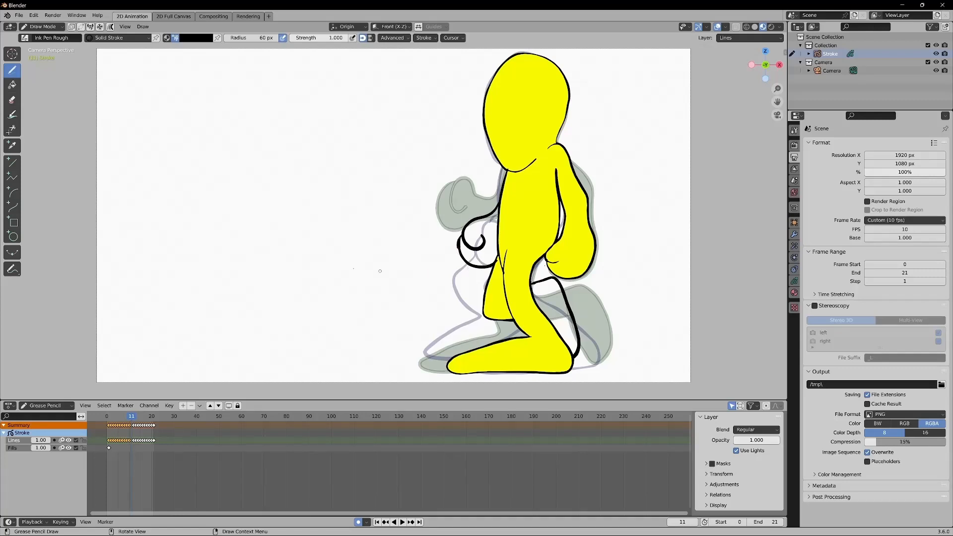
Return to the Fill tool with the Solid Fill material and fill frame 11's front arm and rear lower leg with yellow
left_click(12, 85)
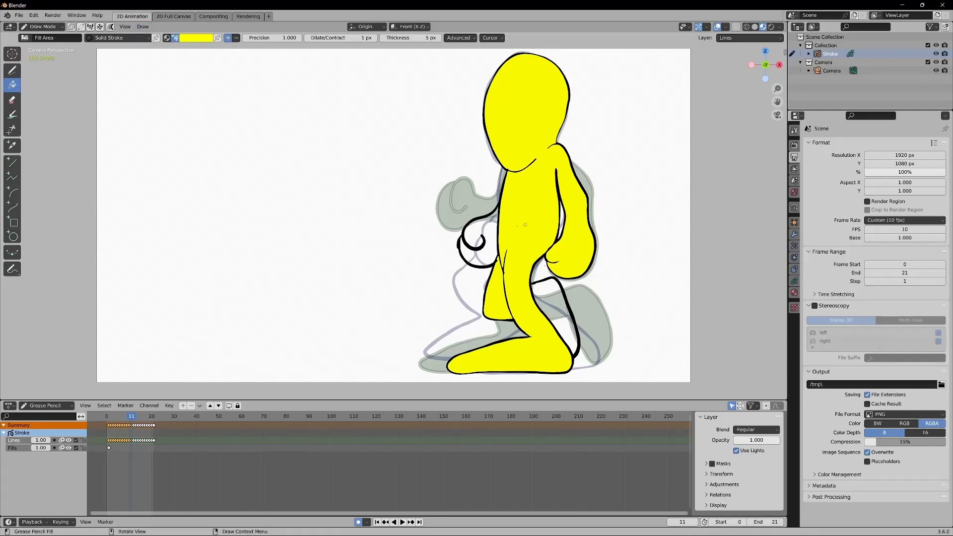
left_click(485, 255)
left_click(484, 255)
left_click(485, 256)
left_click(113, 38)
left_click(99, 74)
left_click(486, 252)
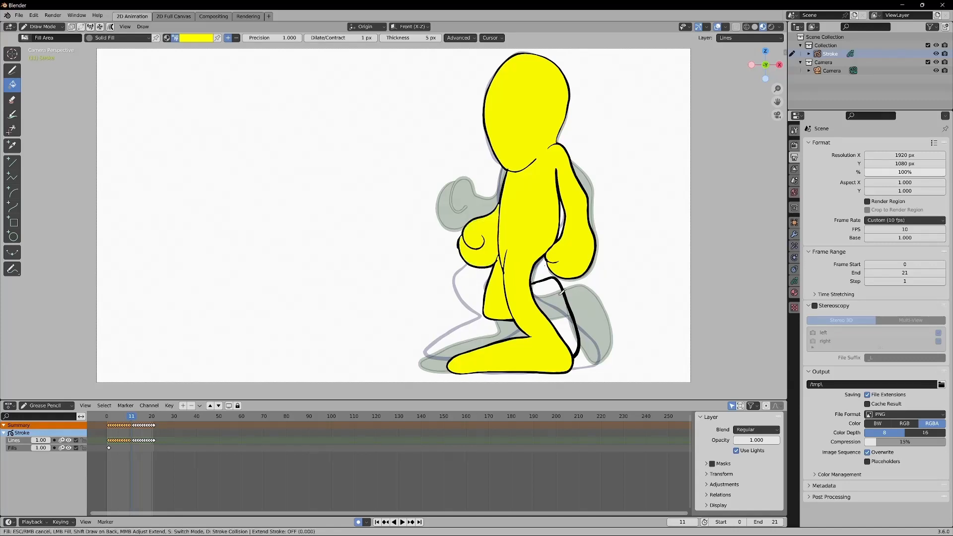
left_click(557, 296)
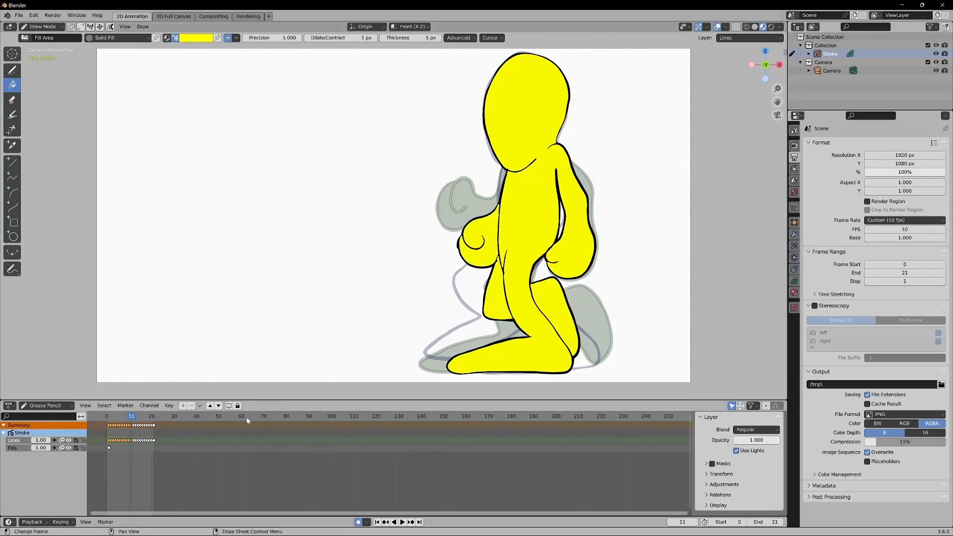
Advance to frame 12 and fill the head, body, both legs, the arm and the hand with yellow
left_click(411, 521)
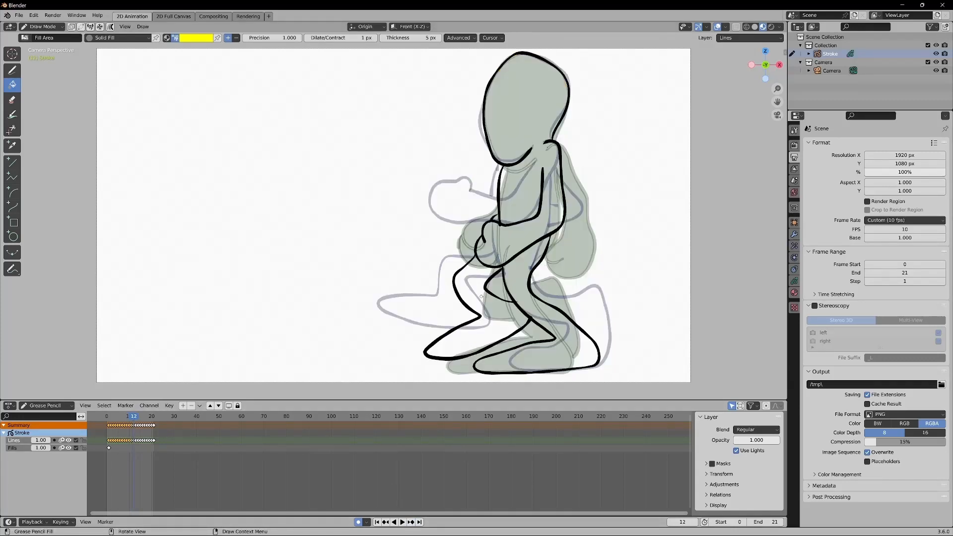
left_click(495, 318)
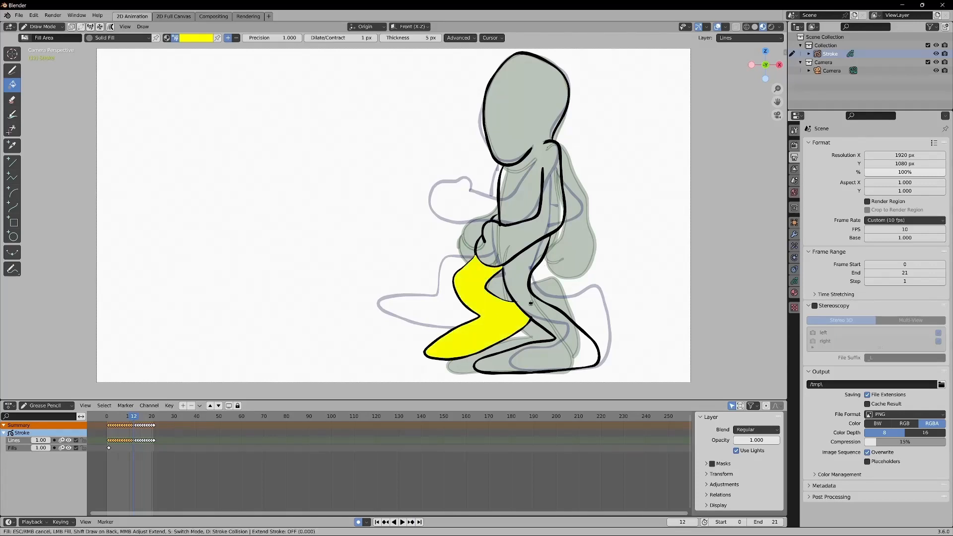
left_click(532, 287)
left_click(513, 238)
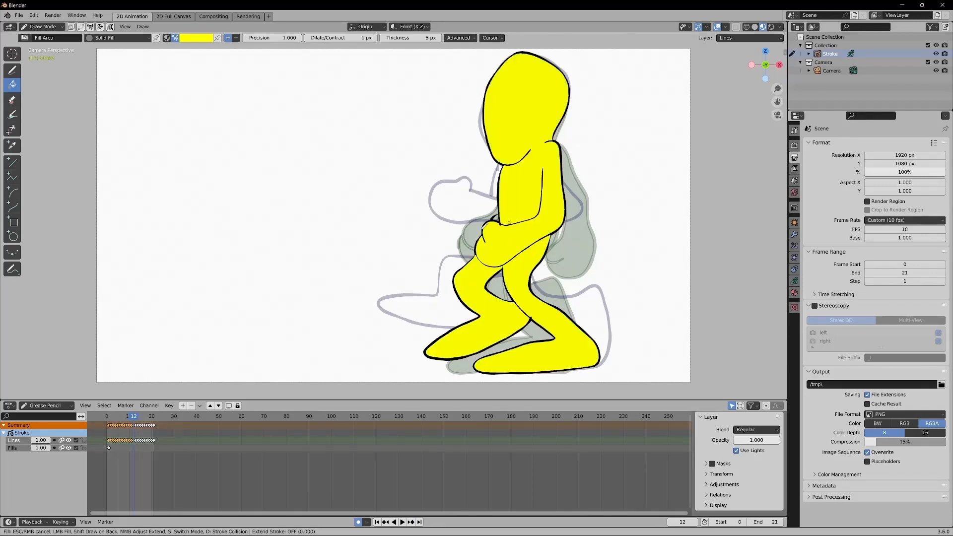
left_click(495, 218)
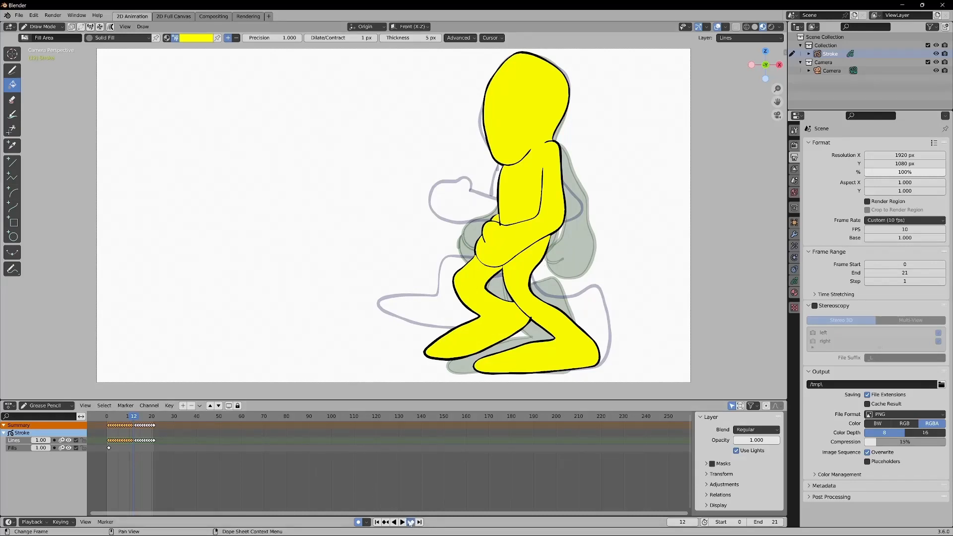
Advance to frame 13 and fill the front leg with yellow, trying the front arm and rear arm as well
key("Right")
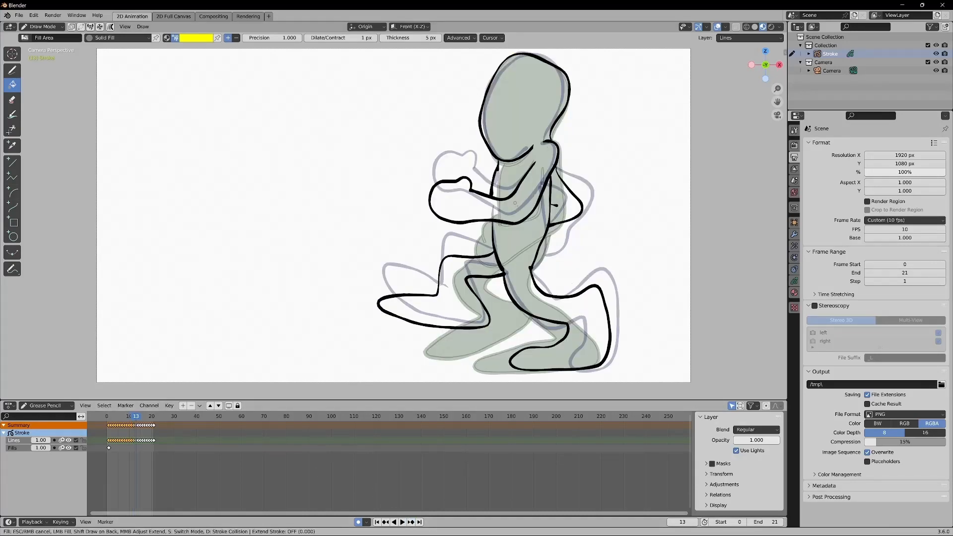
left_click(514, 208)
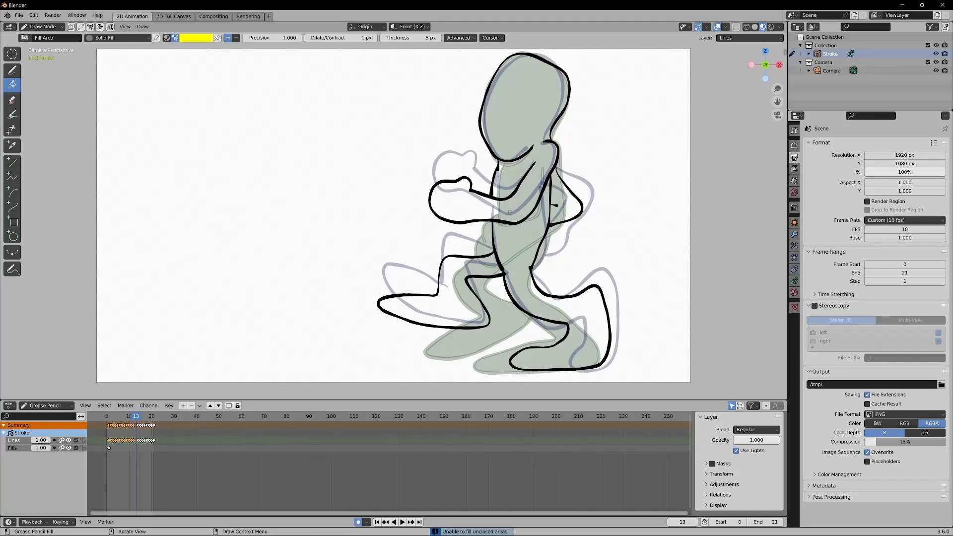
left_click(485, 268)
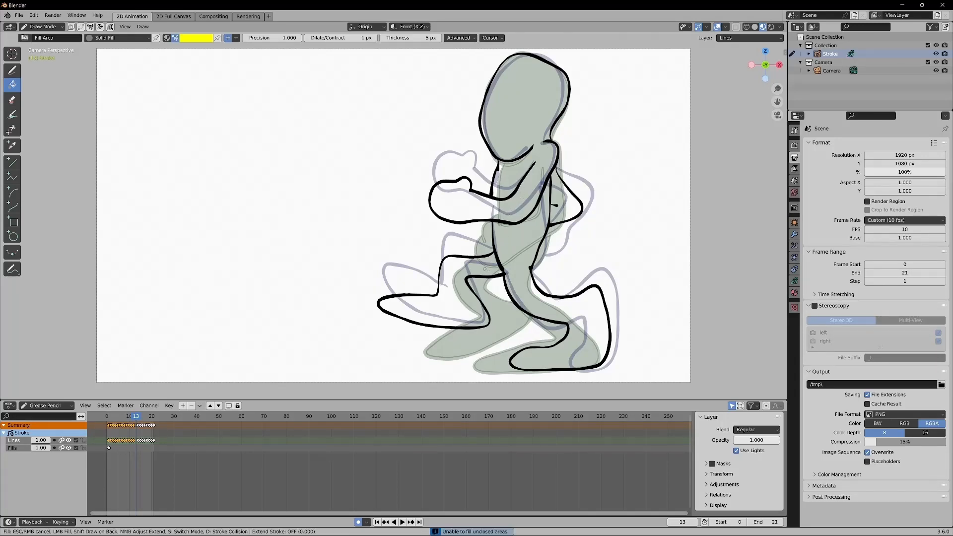
left_click(568, 204)
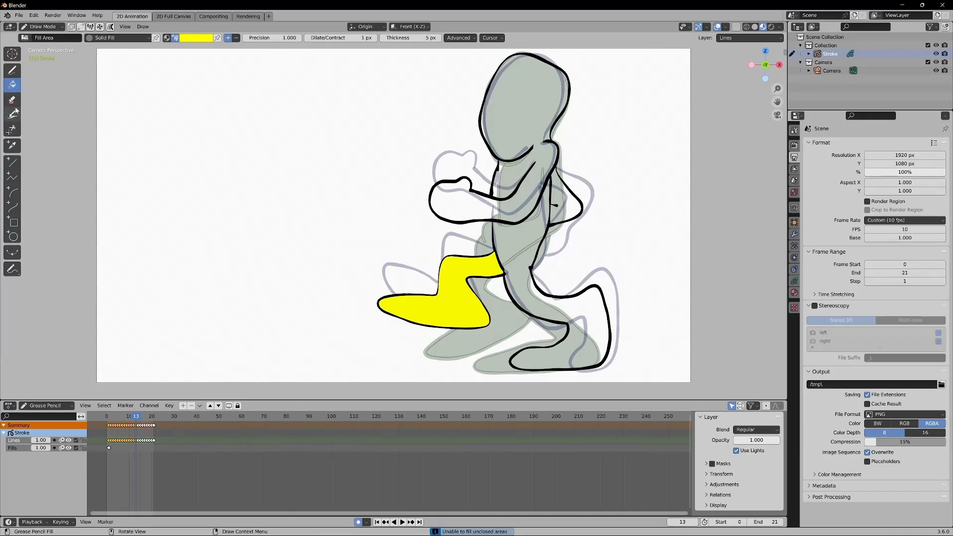
Switch to the Ink Pen Rough brush with the Solid Stroke material to patch frame 13's outline
left_click(13, 70)
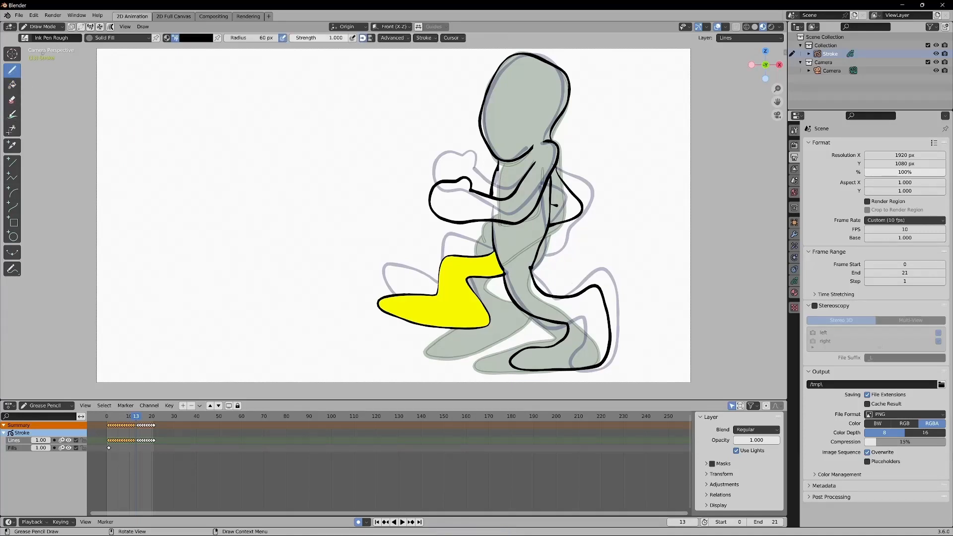
left_click(93, 38)
left_click(90, 57)
Return to the Fill tool with the Solid Fill material and try filling frame 13's front arm with yellow
left_click(12, 85)
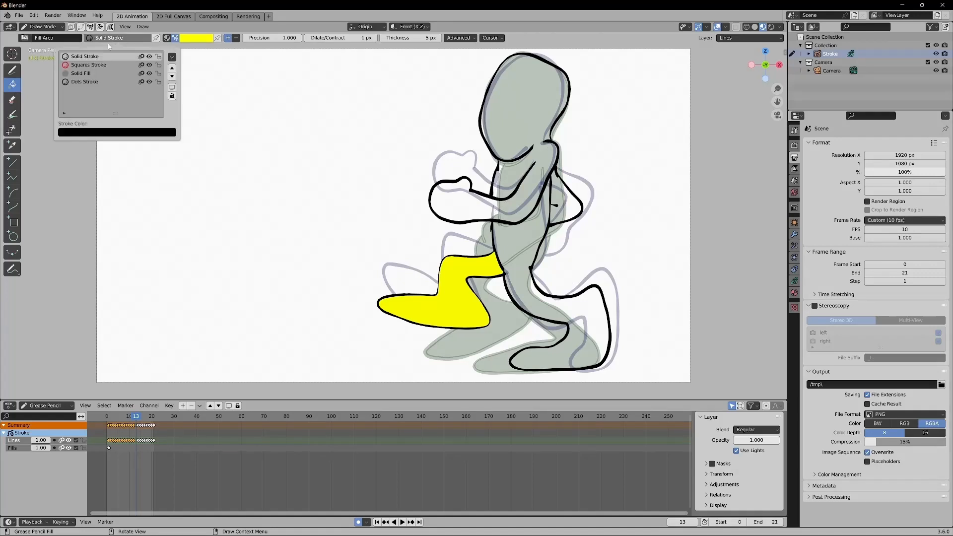
left_click(92, 72)
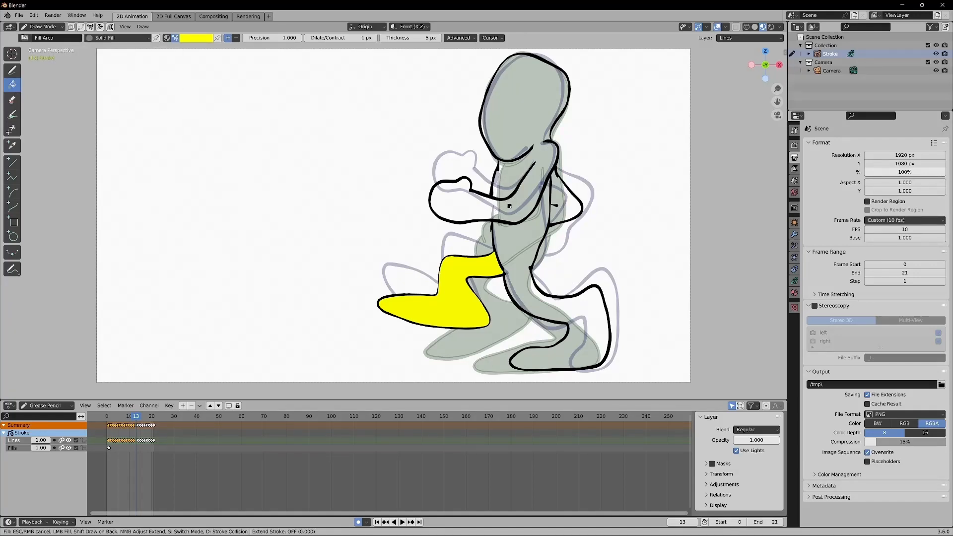
left_click(506, 206)
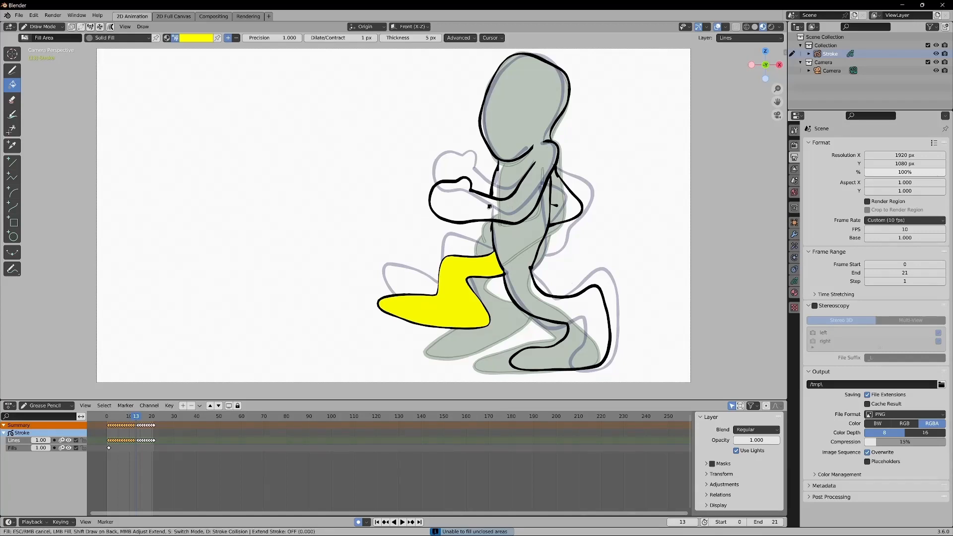
Use the Ink Pen Rough brush with the Solid Stroke material to close frame 13's outline gaps at the shoulder and waist
left_click(12, 69)
left_click(111, 38)
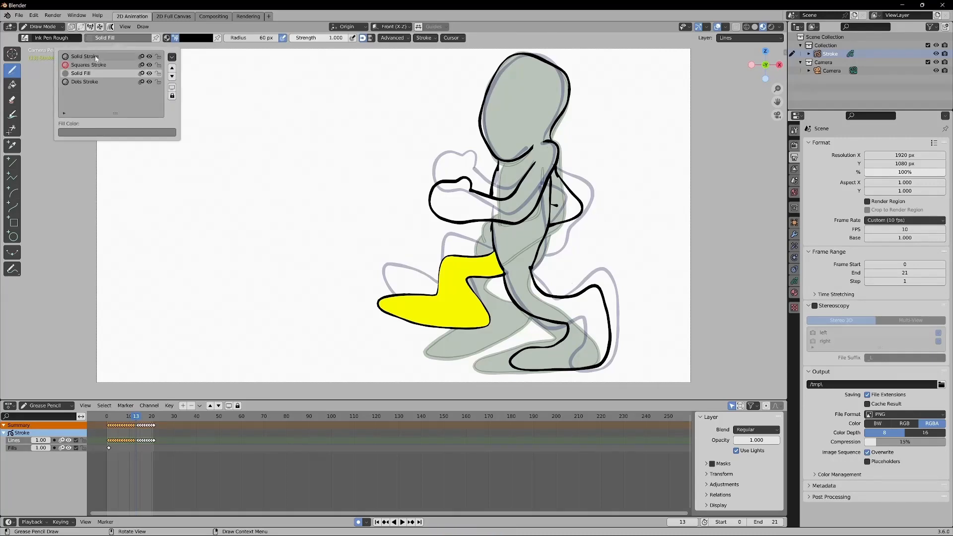
left_click(96, 58)
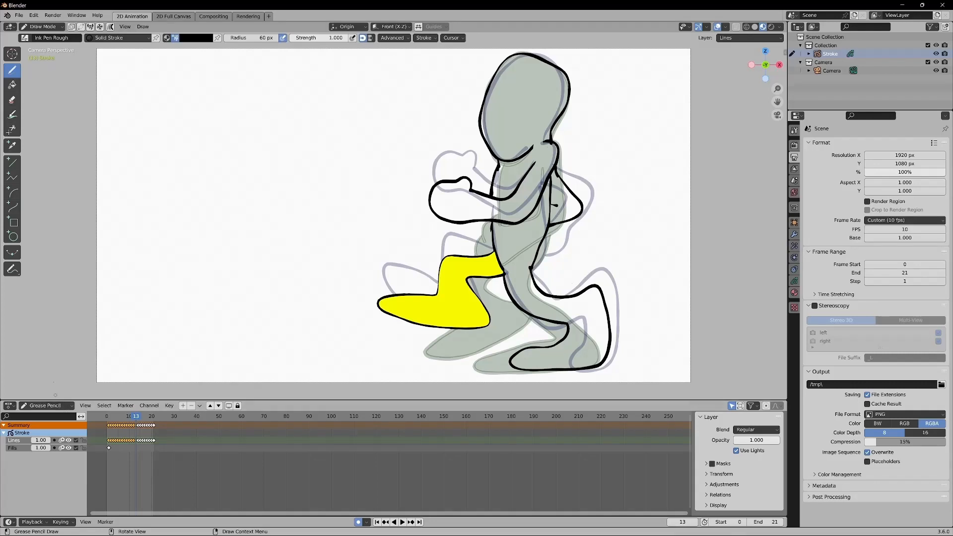
Select the Fill tool with Solid Fill again and fill frame 13's head, body, both arms and rear leg with yellow
left_click(12, 84)
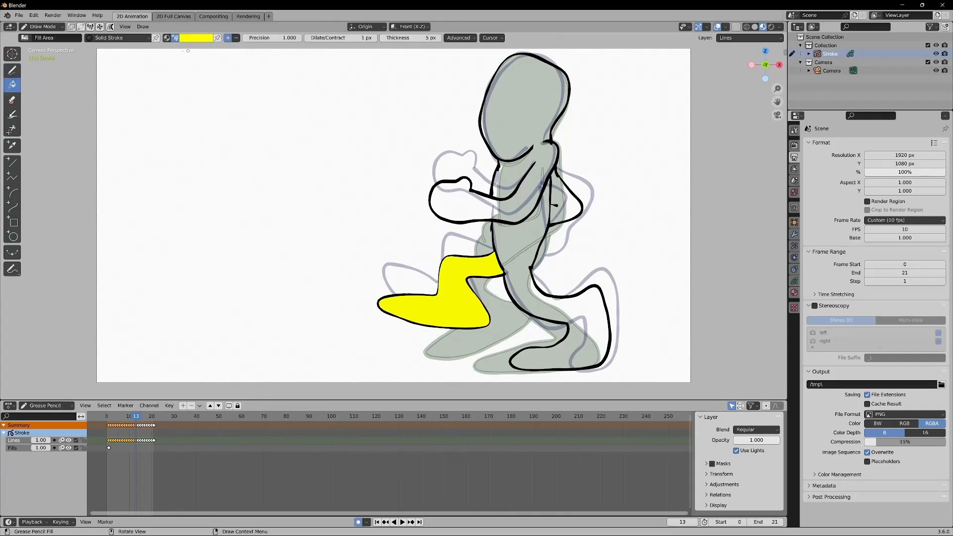
left_click(119, 38)
left_click(100, 73)
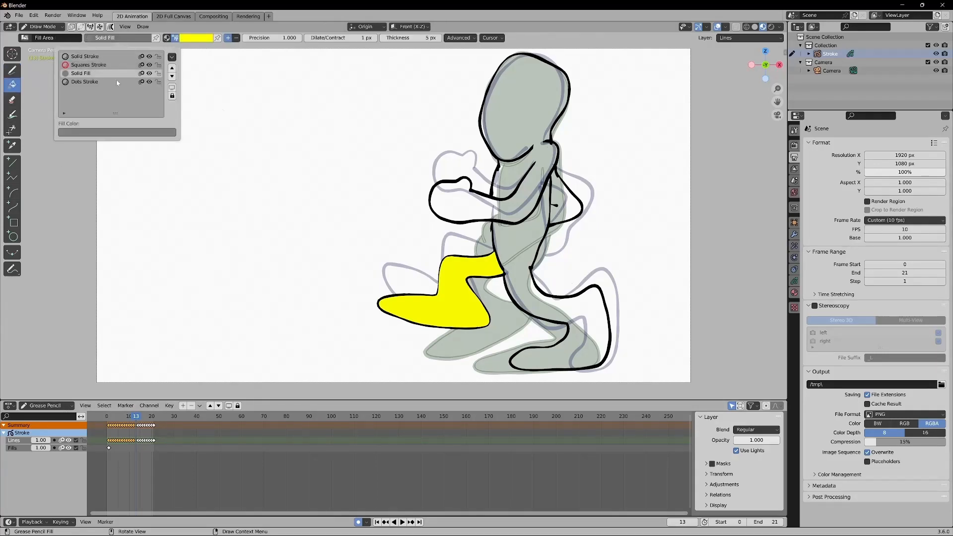
left_click(507, 189)
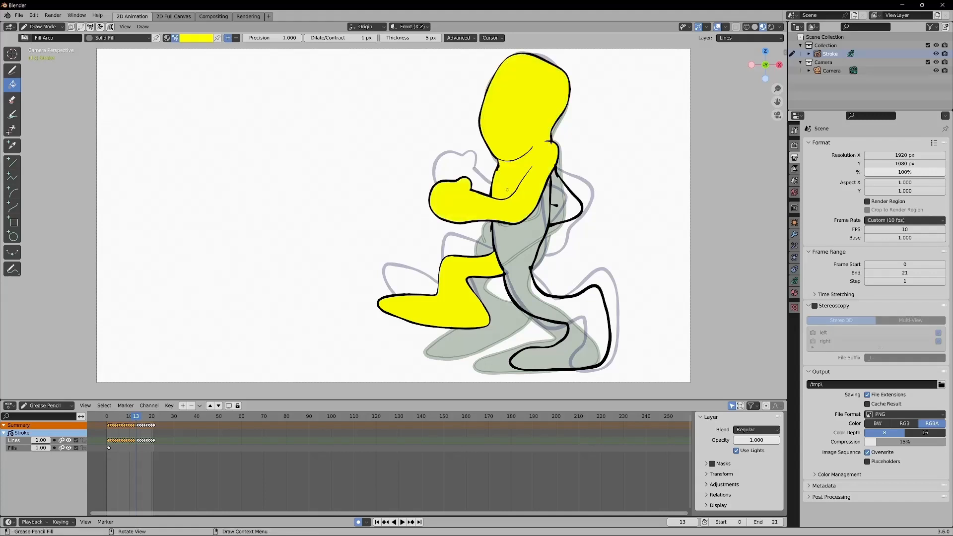
left_click(512, 244)
left_click(571, 206)
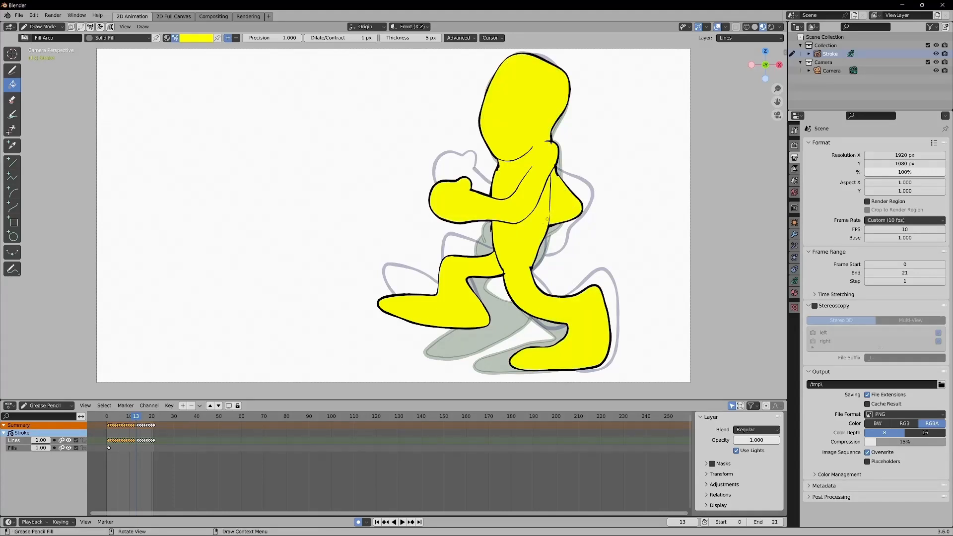
Advance to frame 14 and fill both legs, the body, head and front arm with yellow, trying the rear arm as well
left_click(410, 522)
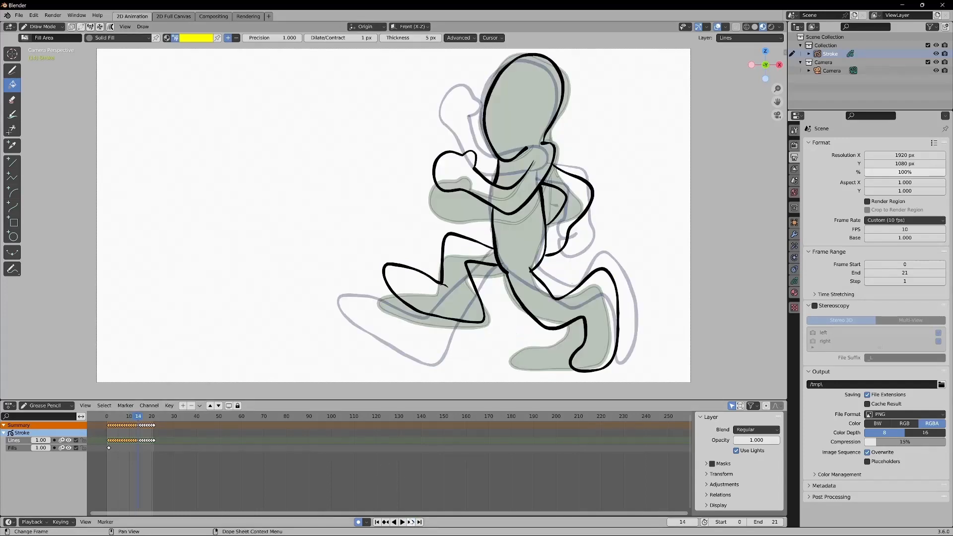
left_click(463, 300)
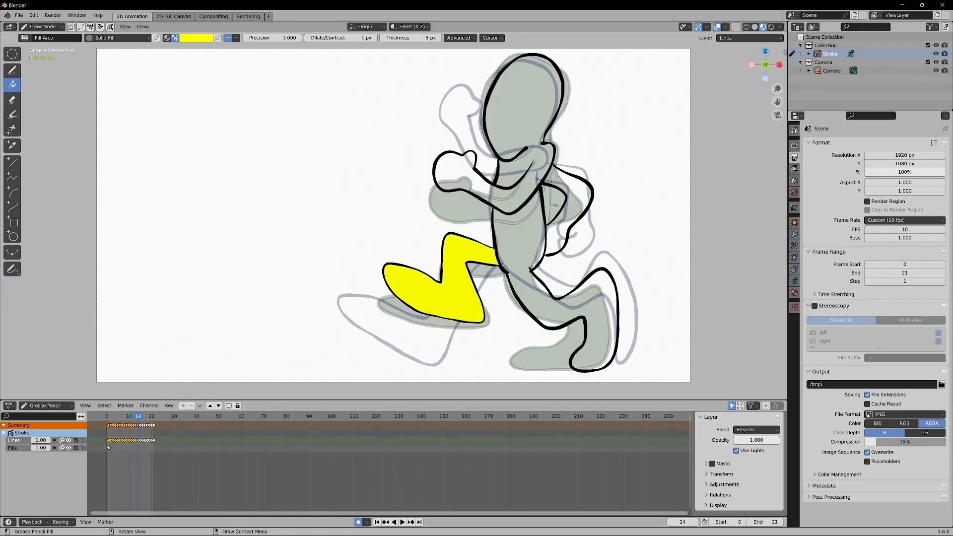
left_click(527, 294)
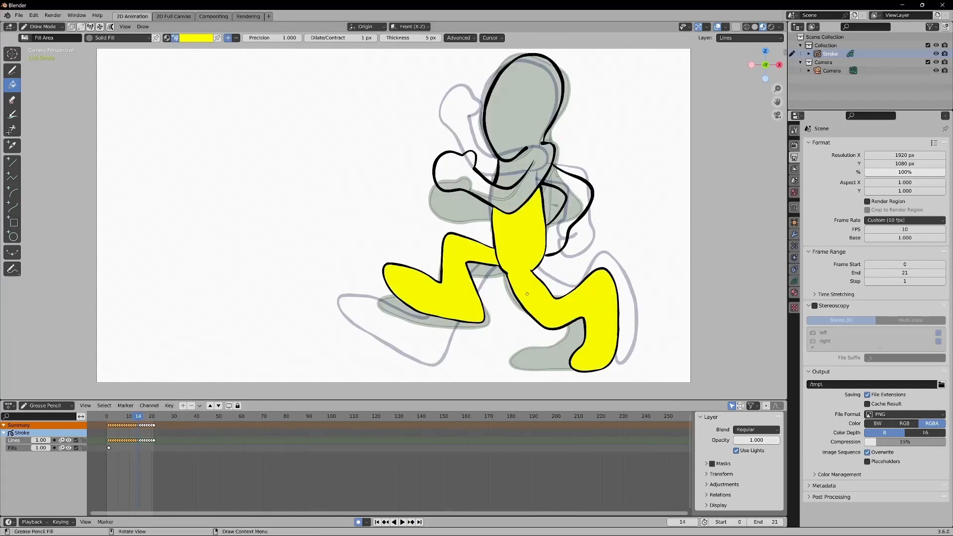
left_click(574, 191)
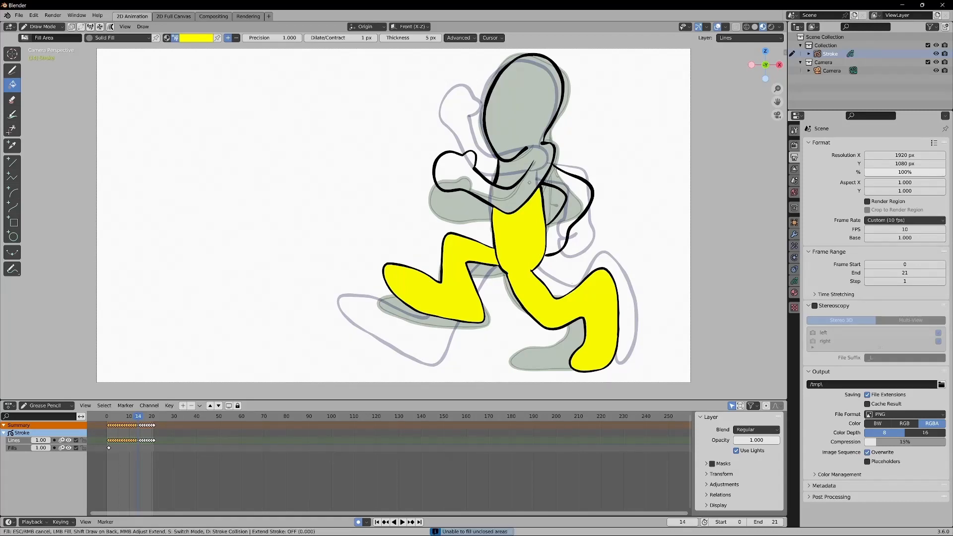
left_click(520, 182)
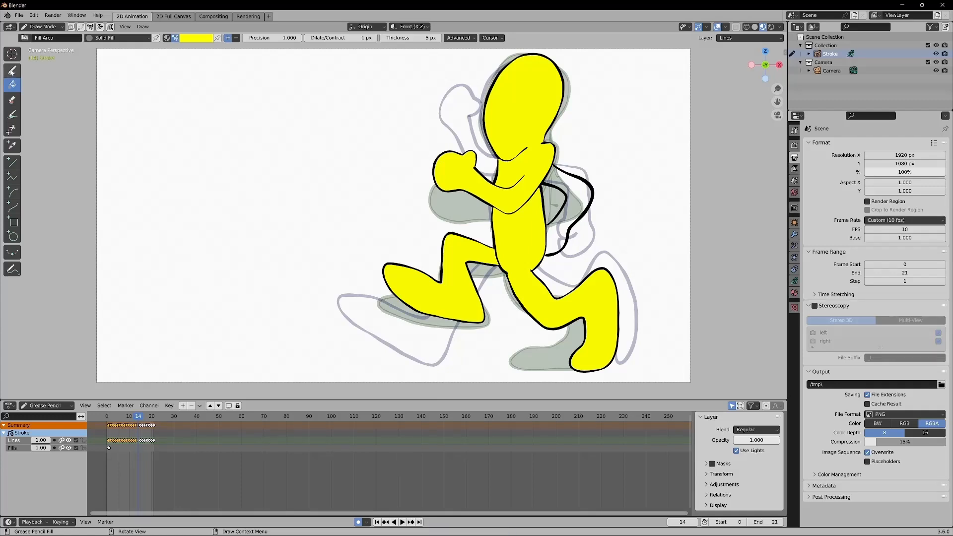
Use the Ink Pen Rough brush with the Solid Stroke material to close the gap in frame 14's rear arm outline
left_click(12, 71)
left_click(102, 37)
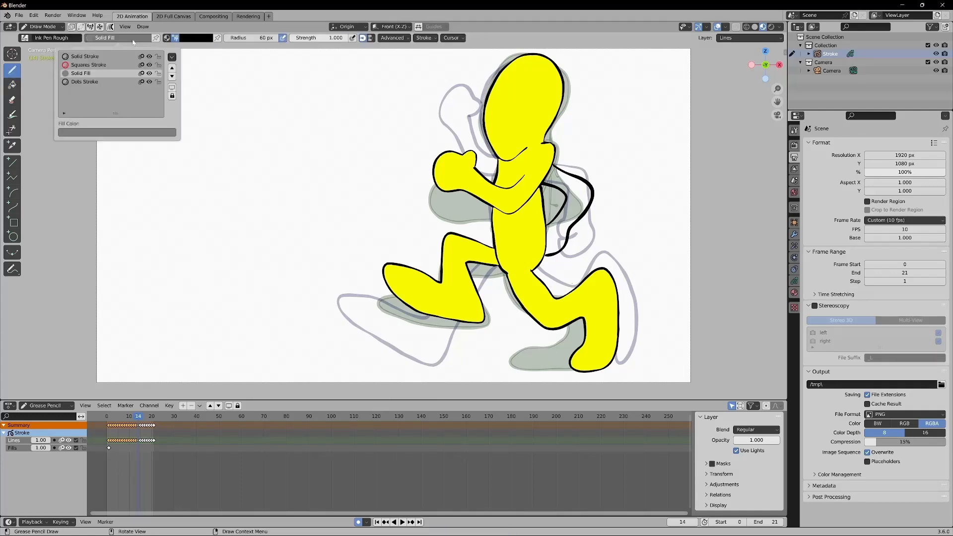
left_click(96, 56)
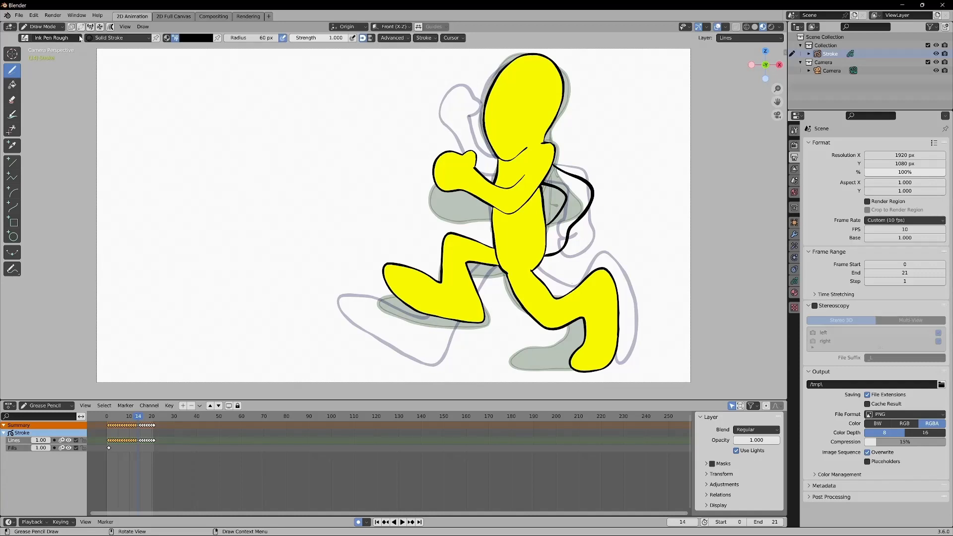
Return to the Fill tool with the Solid Fill material and fill frame 14's rear arm with yellow
left_click(91, 38)
left_click(86, 73)
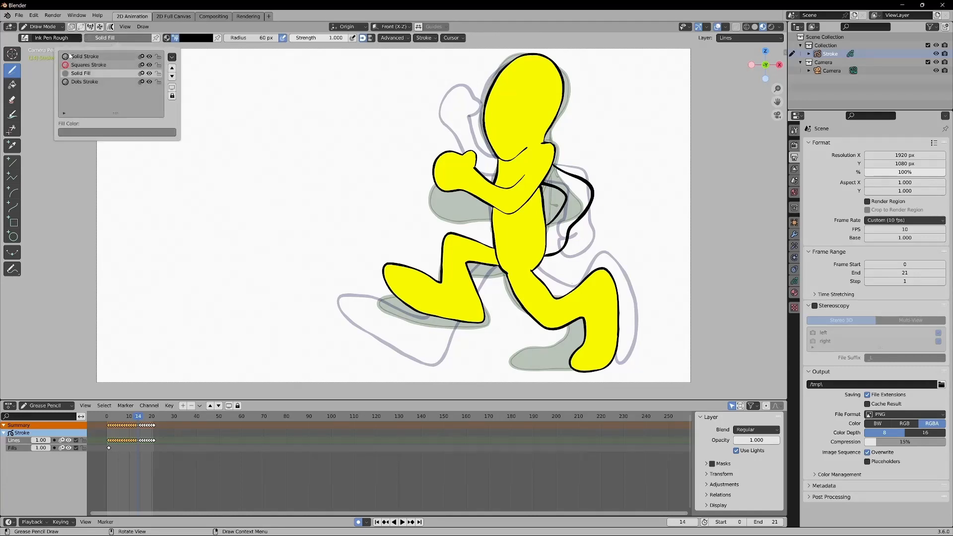
left_click(12, 85)
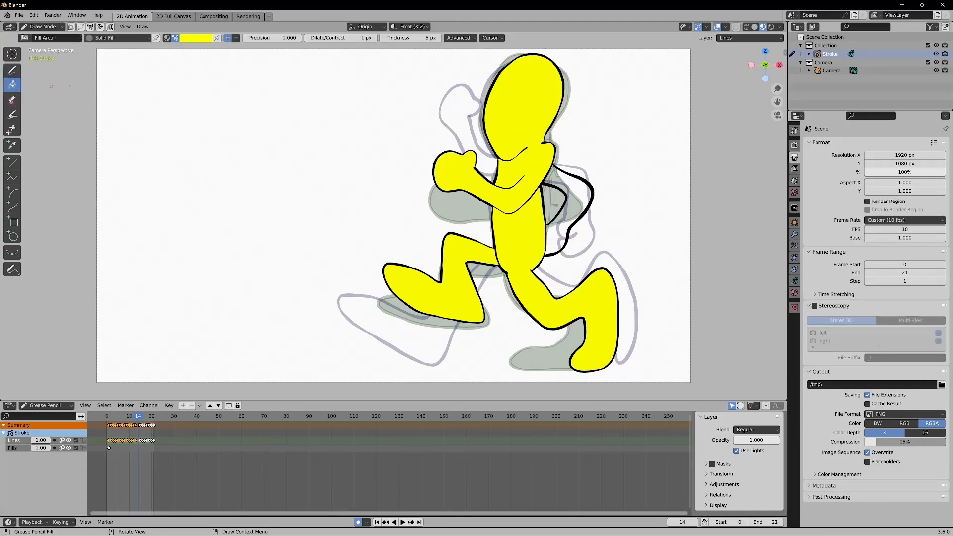
left_click(582, 203)
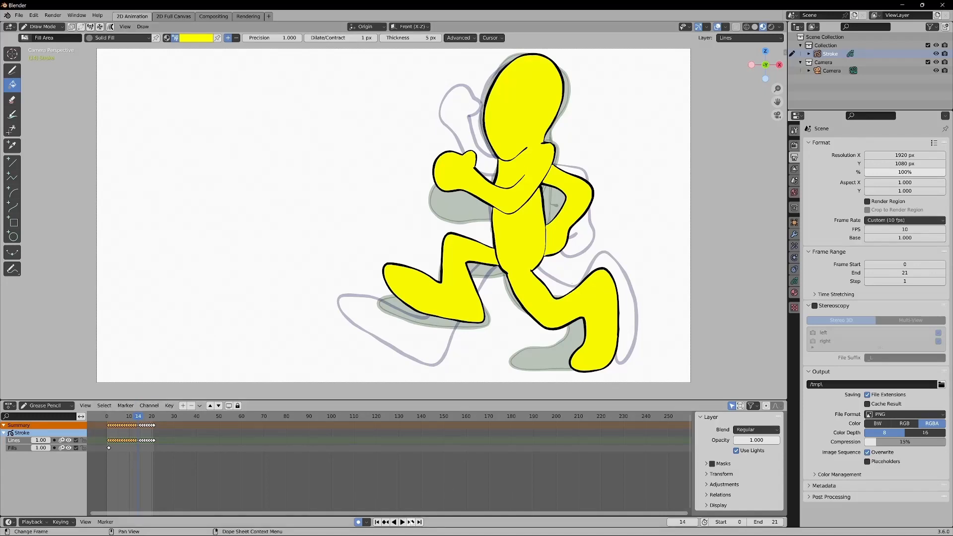
Advance to frame 15 and fill both legs, the body and both arms with yellow
left_click(411, 522)
left_click(462, 299)
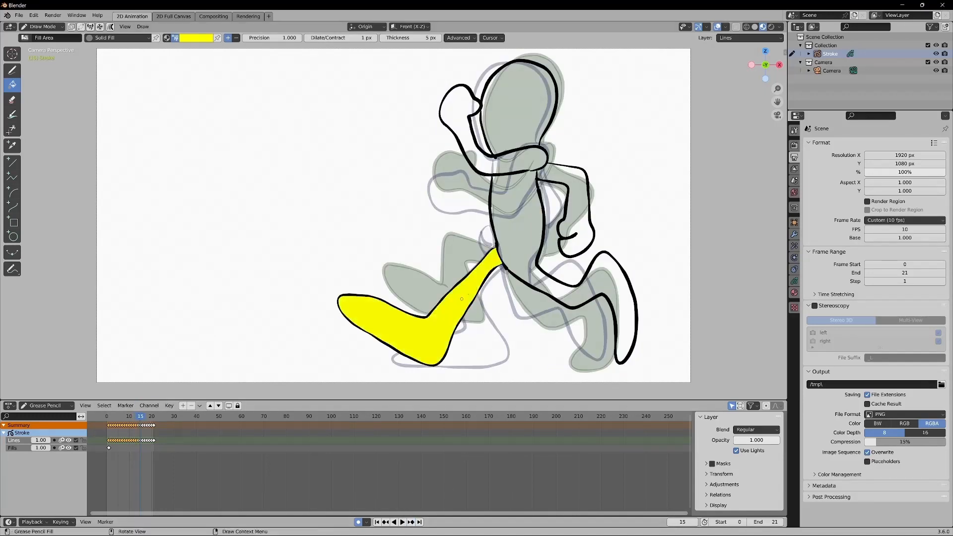
left_click(537, 252)
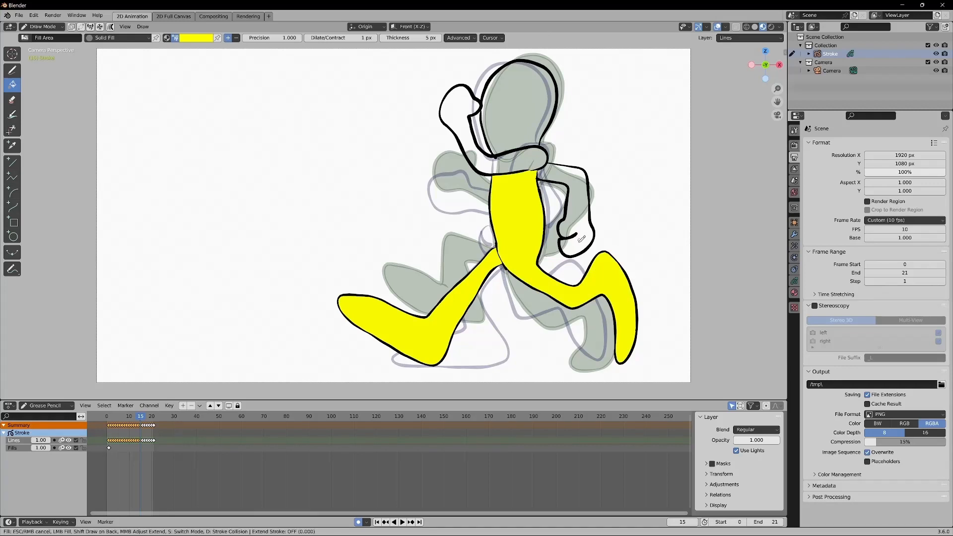
left_click(579, 243)
left_click(517, 159)
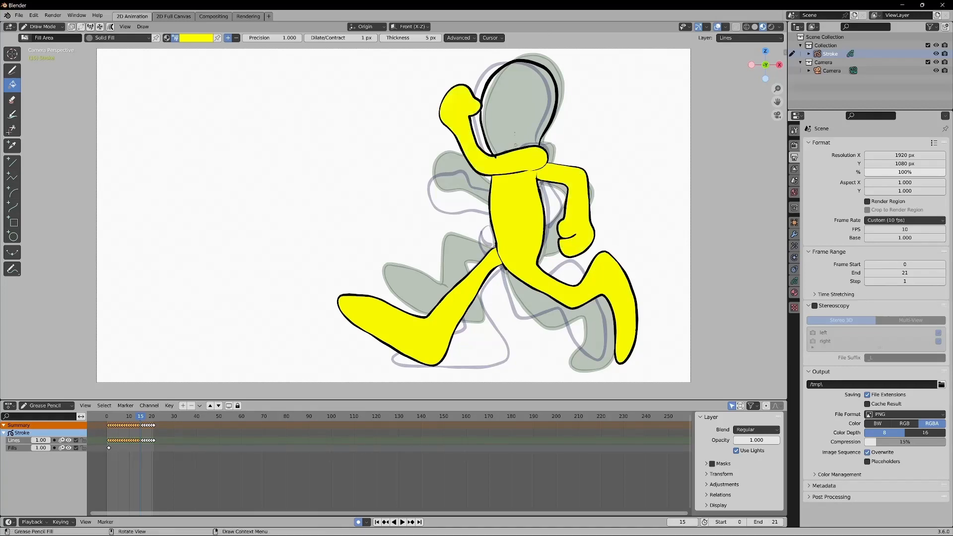
left_click(506, 139)
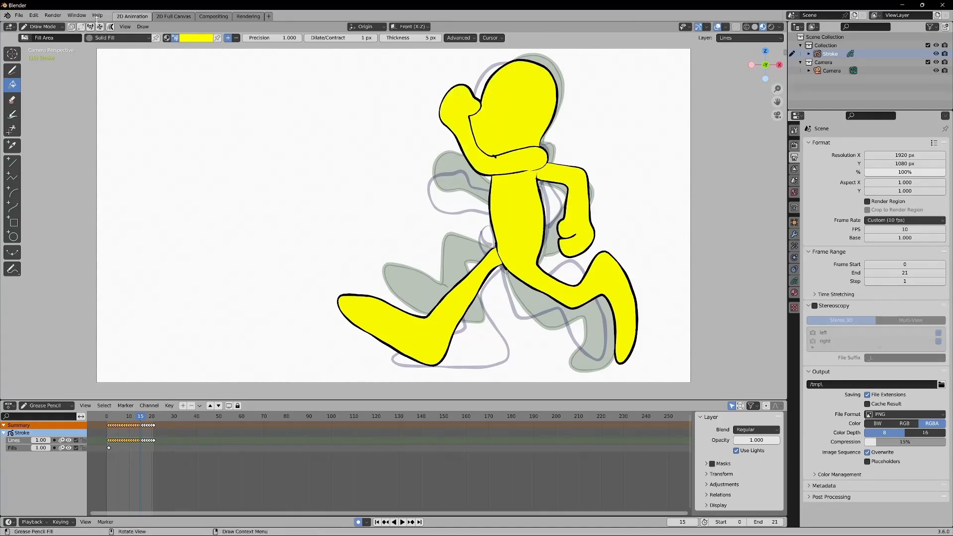
left_click(34, 15)
left_click(42, 24)
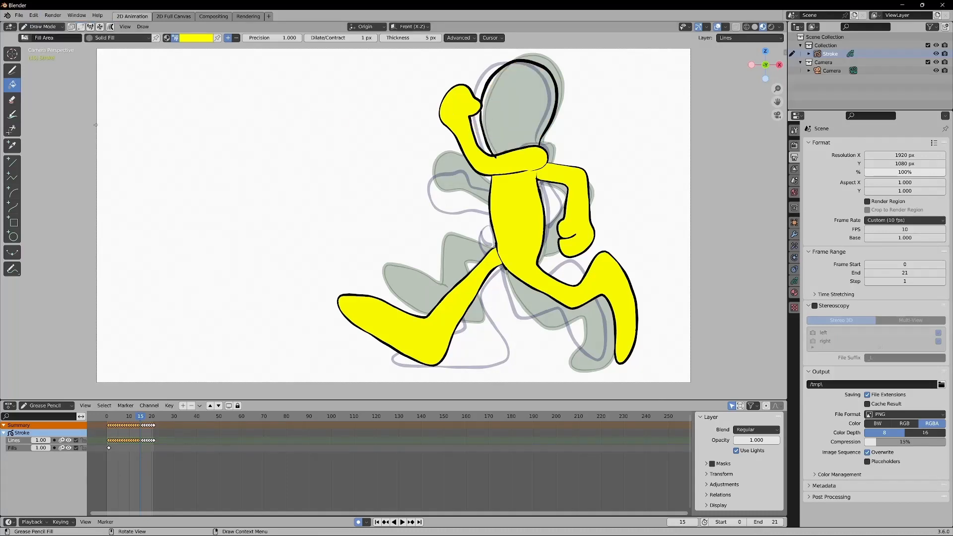
Draw a short Solid Stroke line with the Ink Pen Rough brush to close frame 15's gap between the head and raised fist
left_click(12, 70)
left_click(108, 38)
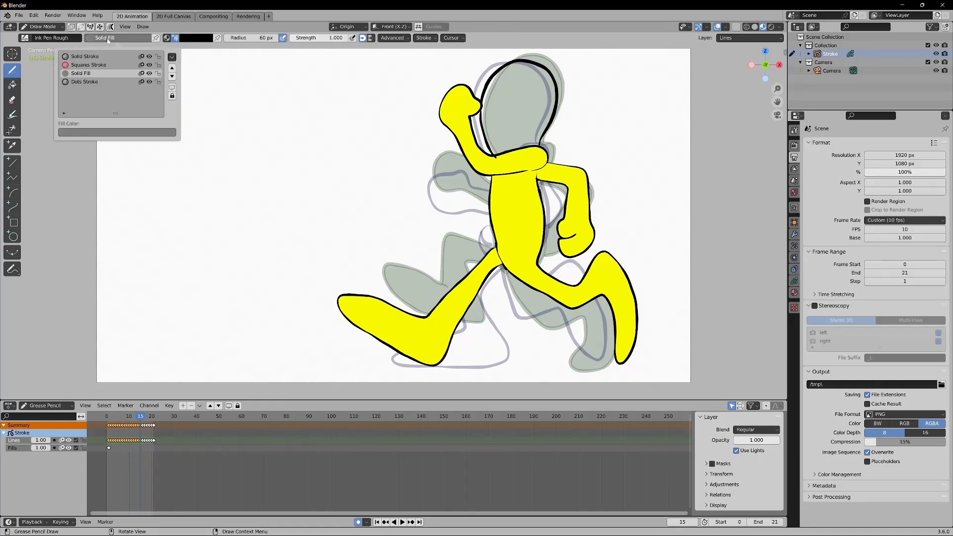
left_click(84, 56)
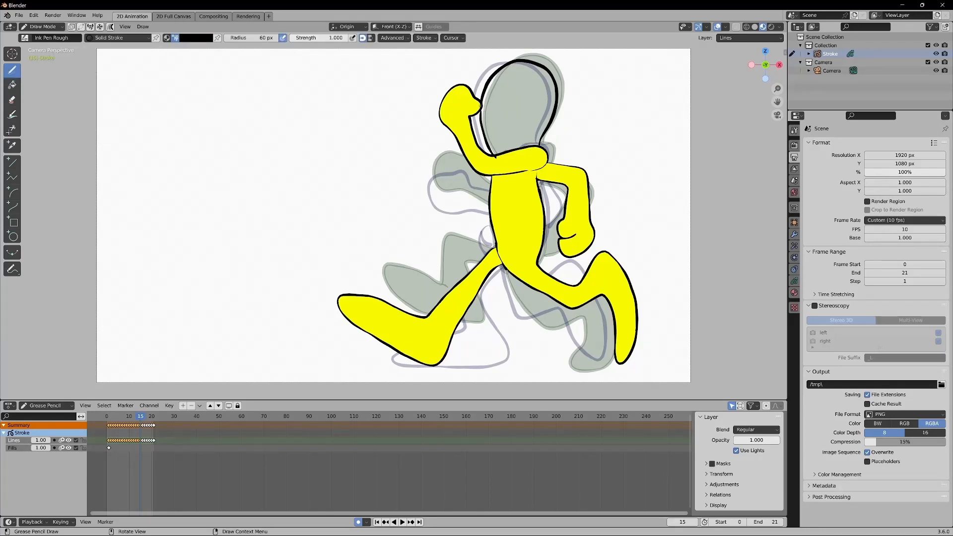
left_click_drag(479, 106, 479, 120)
Return to the Fill tool with the Solid Fill material and fill frame 15's head with yellow
left_click(12, 84)
left_click(120, 39)
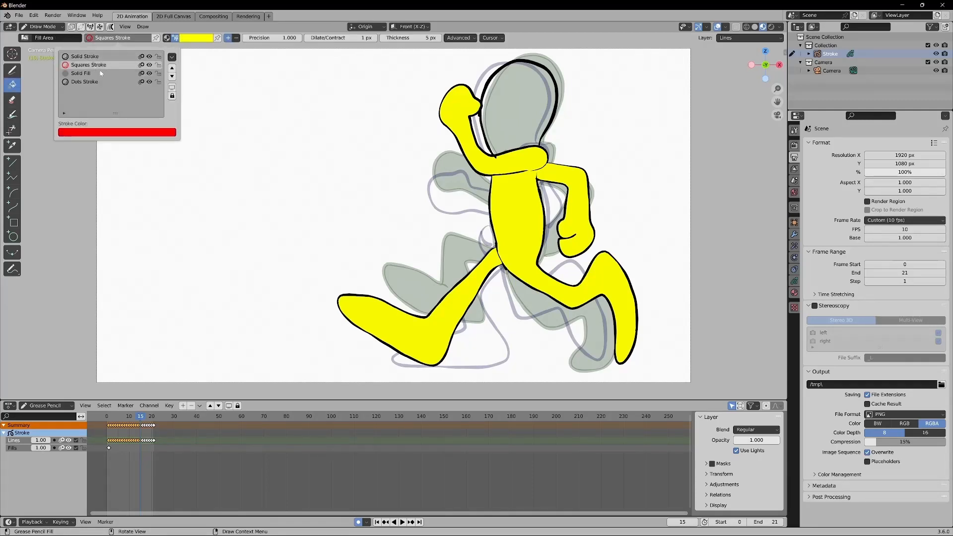
left_click(99, 64)
left_click(512, 127)
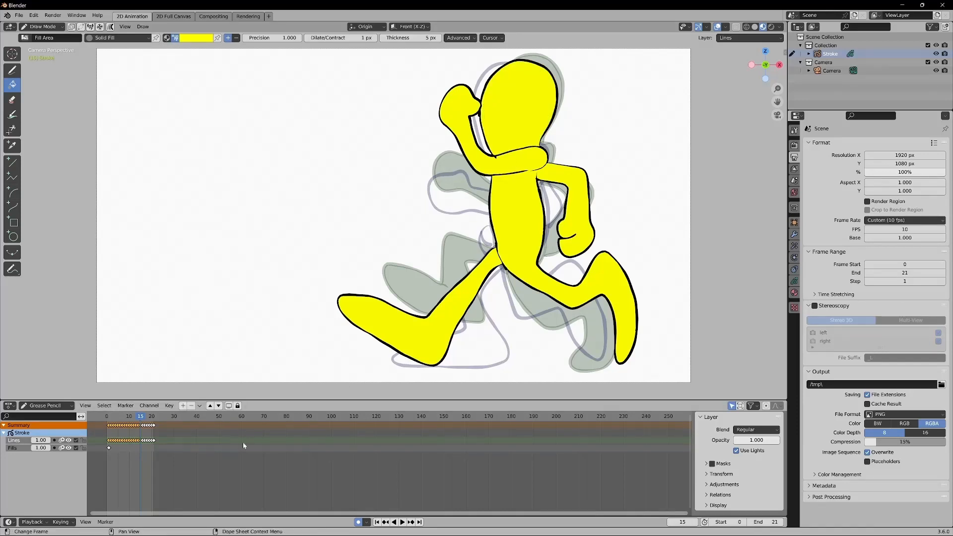
Advance to frame 16 and fill both legs, the body, both arms, the rear hand and the head with yellow
key("Right")
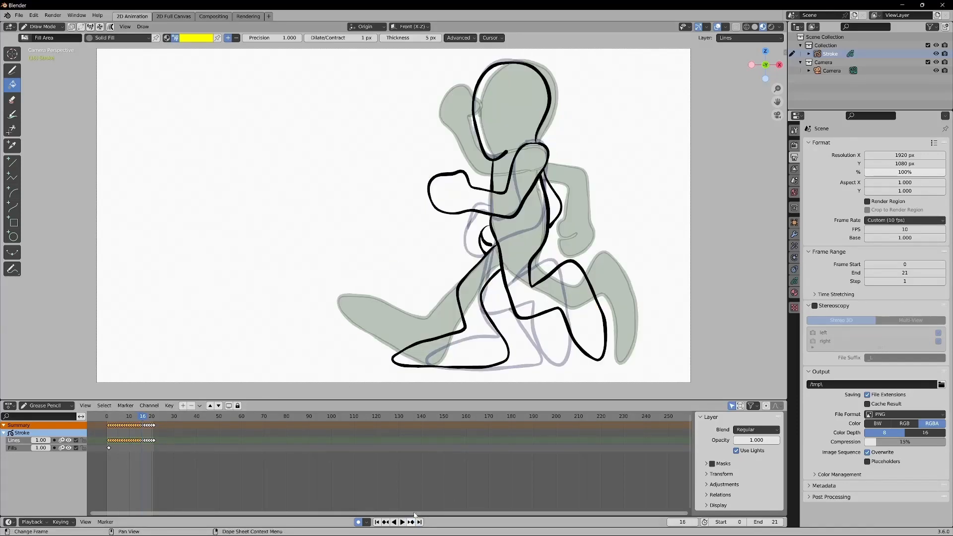
left_click(485, 330)
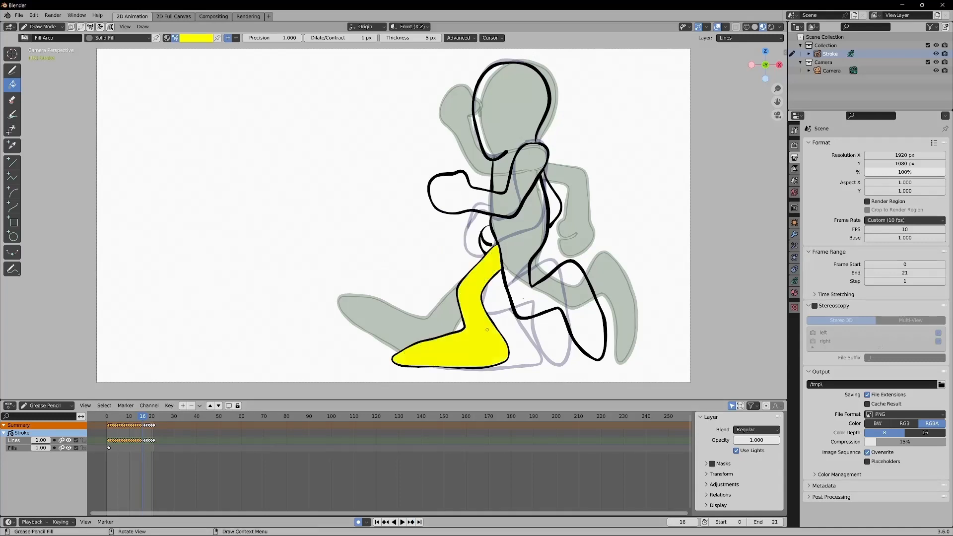
left_click(533, 290)
left_click(486, 234)
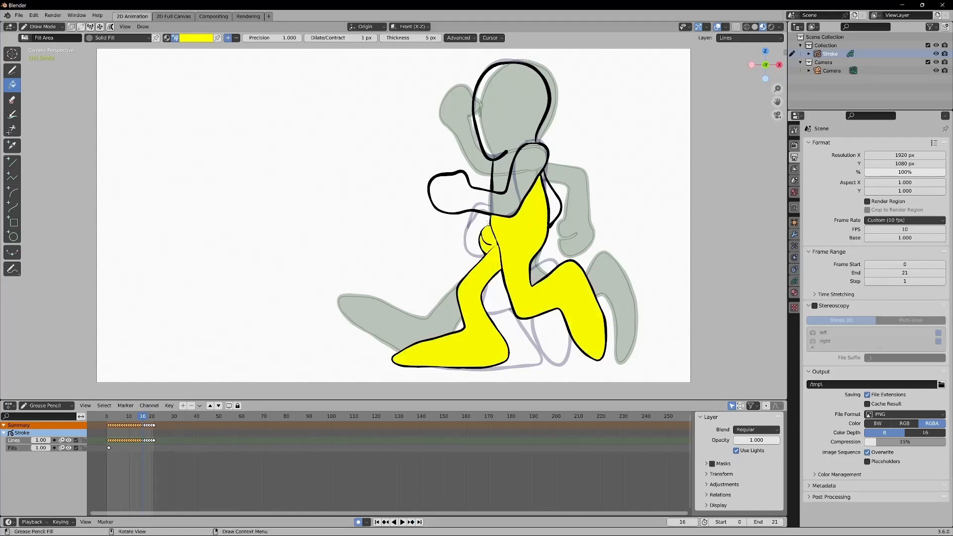
left_click(490, 204)
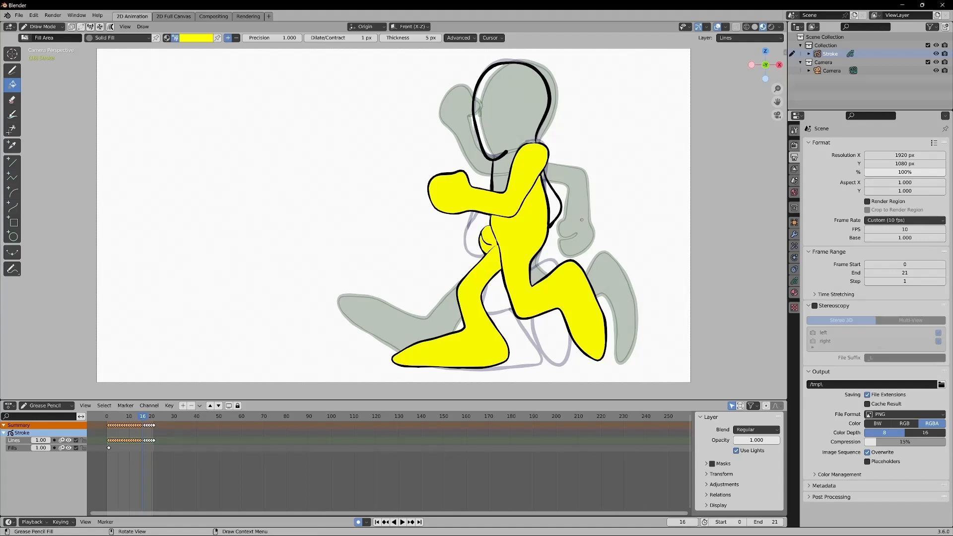
left_click(553, 204)
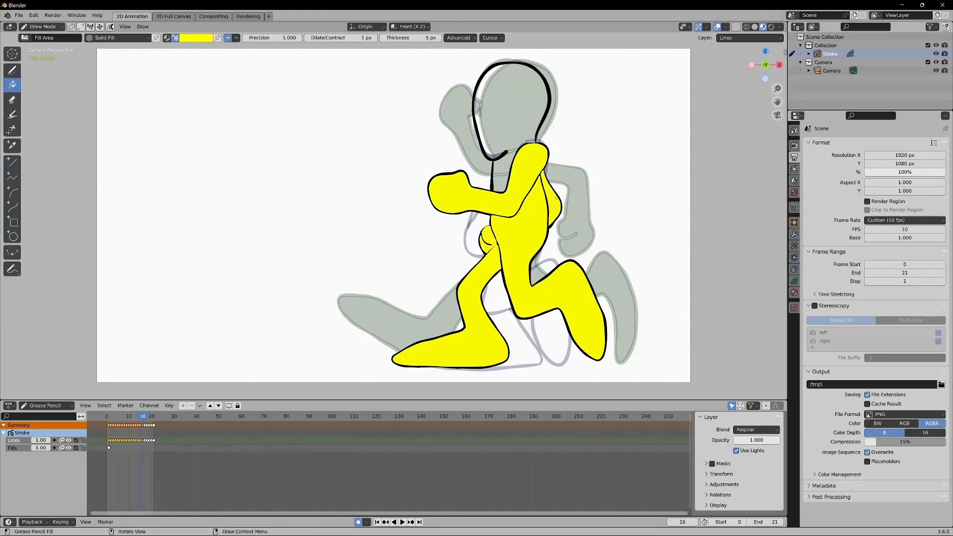
left_click(513, 129)
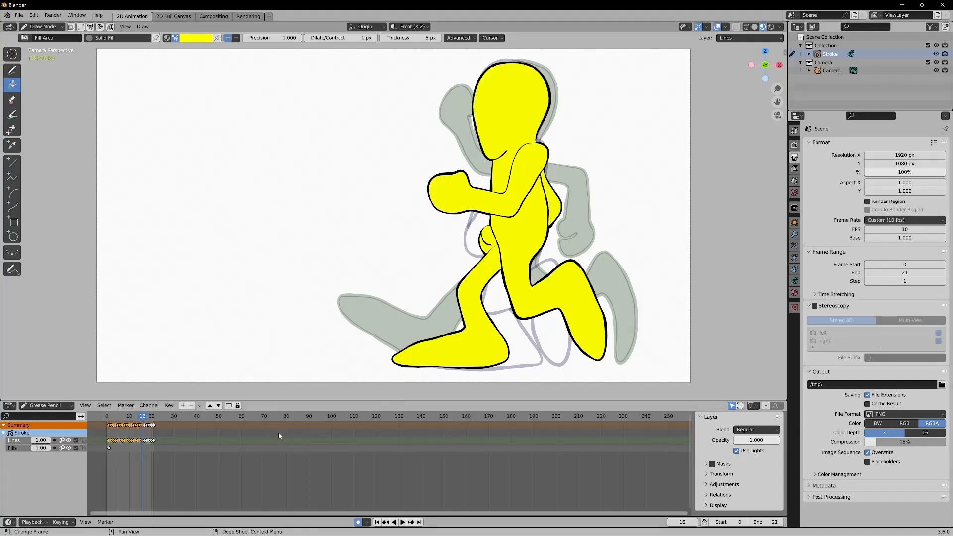
Advance to frame 17 and fill both legs, the body, the arm, both hands and the head with yellow
left_click(411, 522)
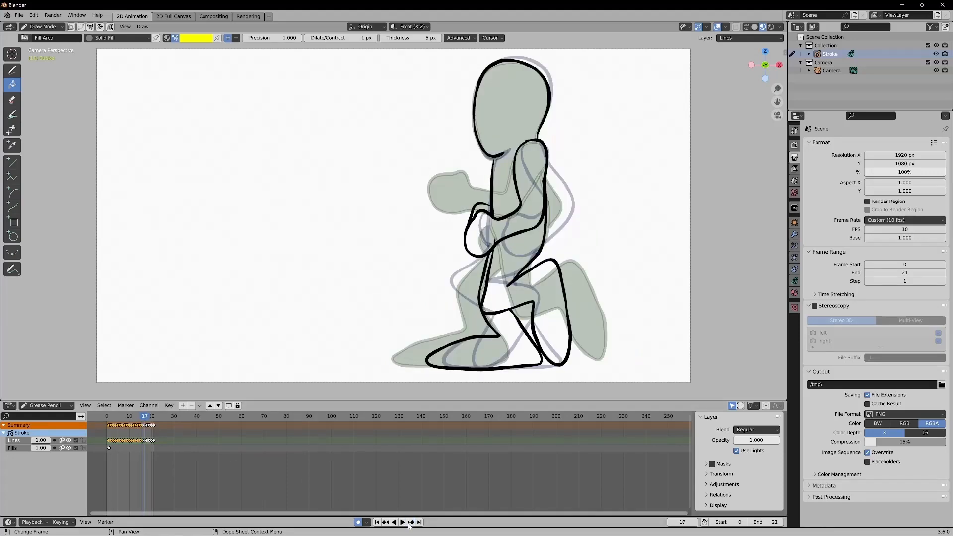
left_click(509, 321)
left_click(484, 285)
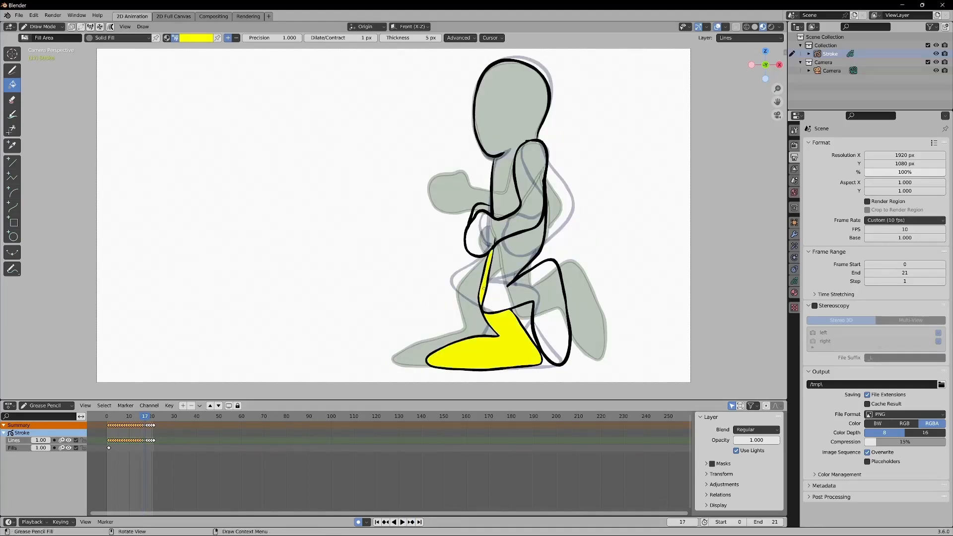
left_click(502, 280)
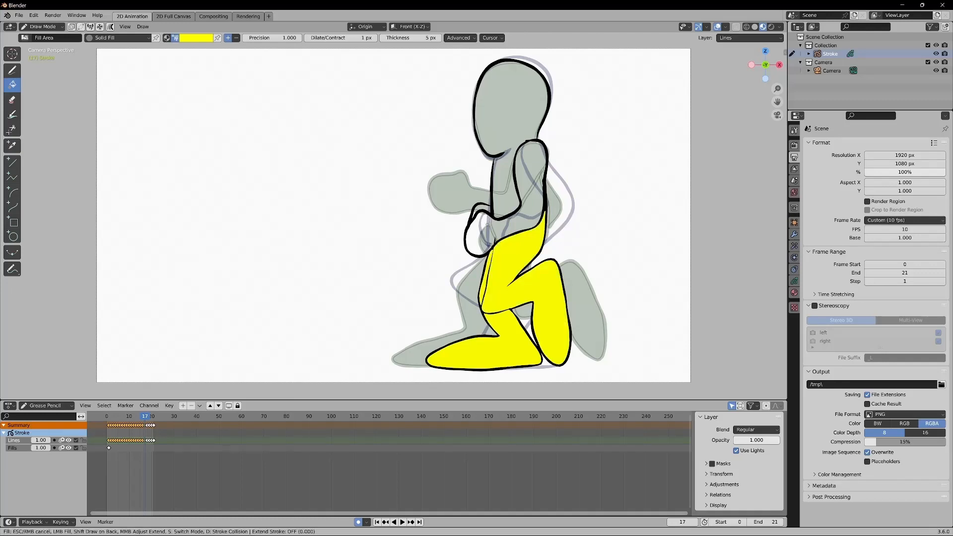
left_click(490, 222)
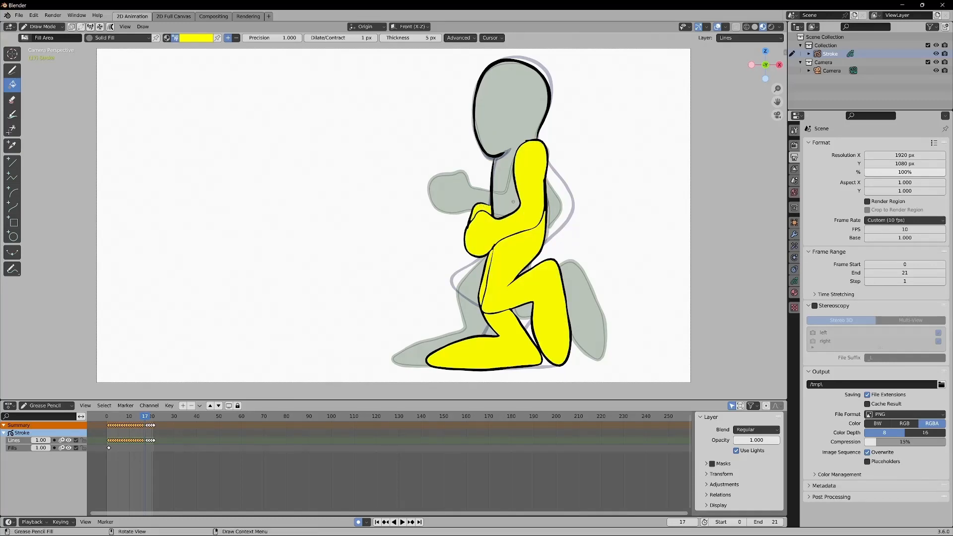
left_click(505, 196)
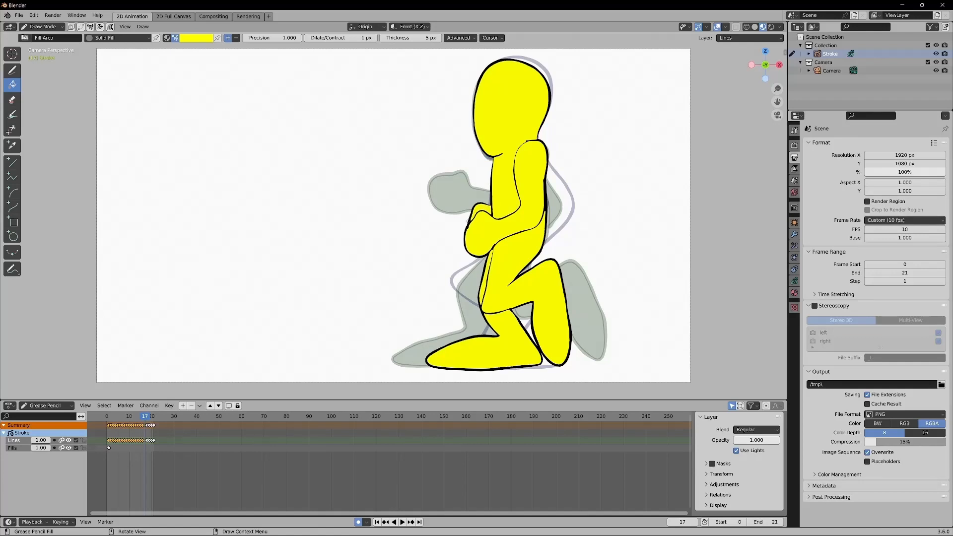
Advance to frame 18, try filling the legs, and fill the near arm, the visible part of the far arm and both feet with yellow
left_click(410, 522)
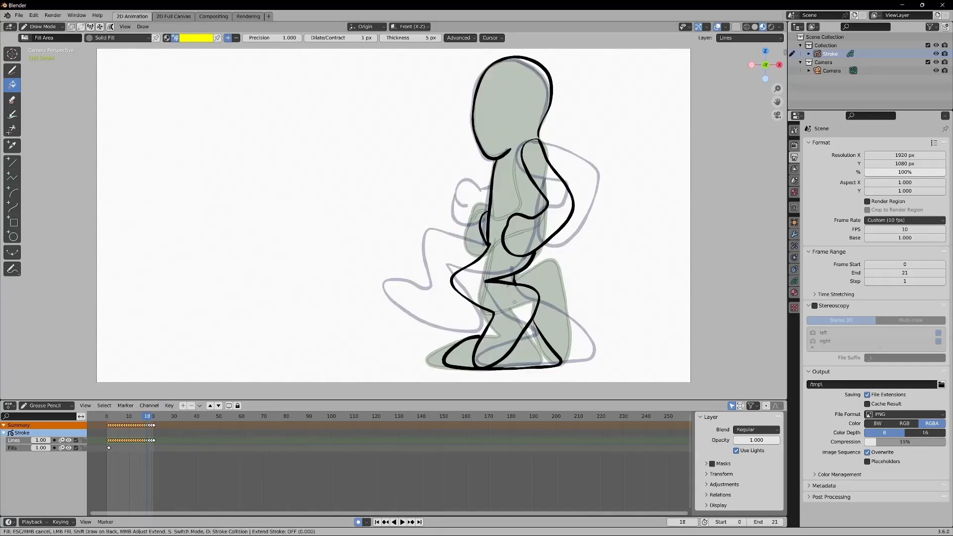
left_click(506, 297)
left_click(517, 238)
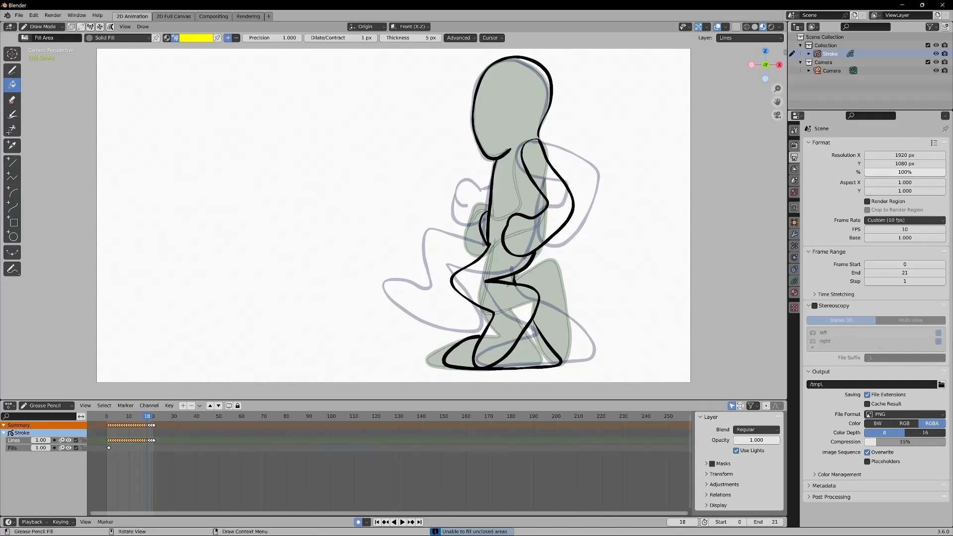
left_click(485, 226)
left_click(534, 160)
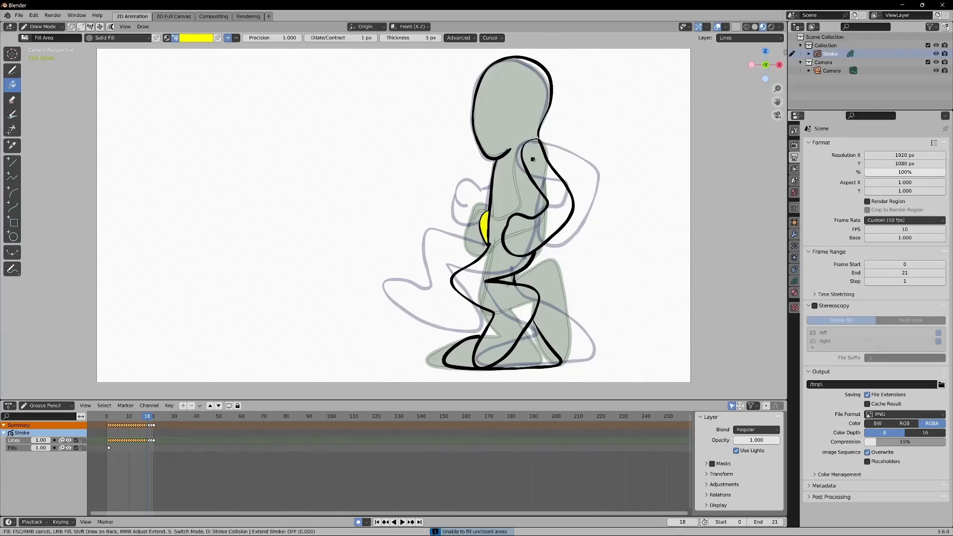
left_click(532, 357)
left_click(461, 357)
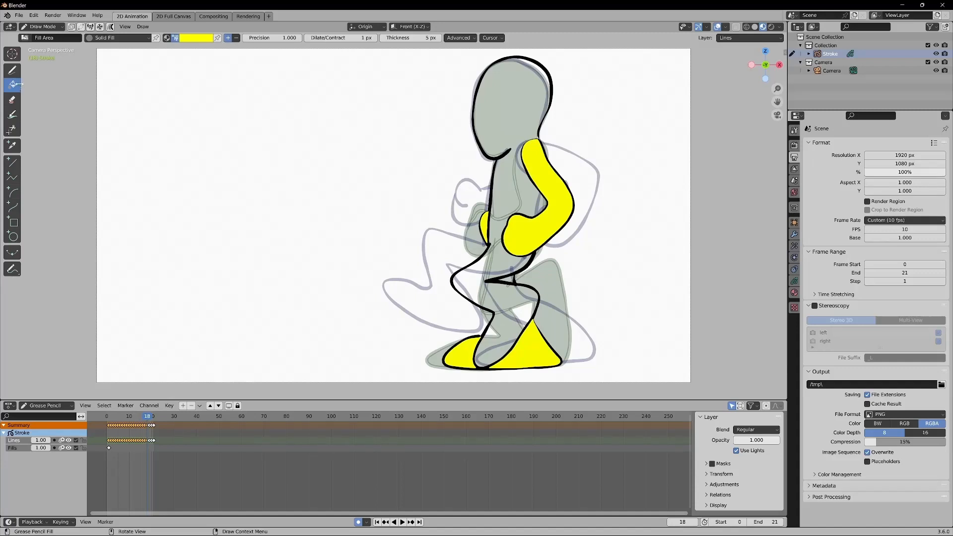
Use the Ink Pen Rough brush with the Solid Stroke material to close frame 18's body outline gap
left_click(13, 70)
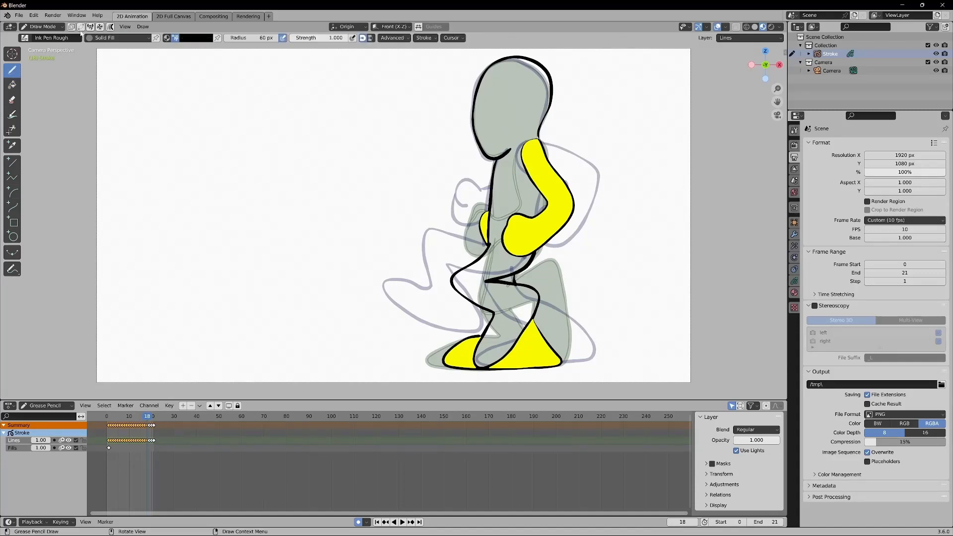
left_click(114, 38)
left_click(84, 57)
double_click(52, 39)
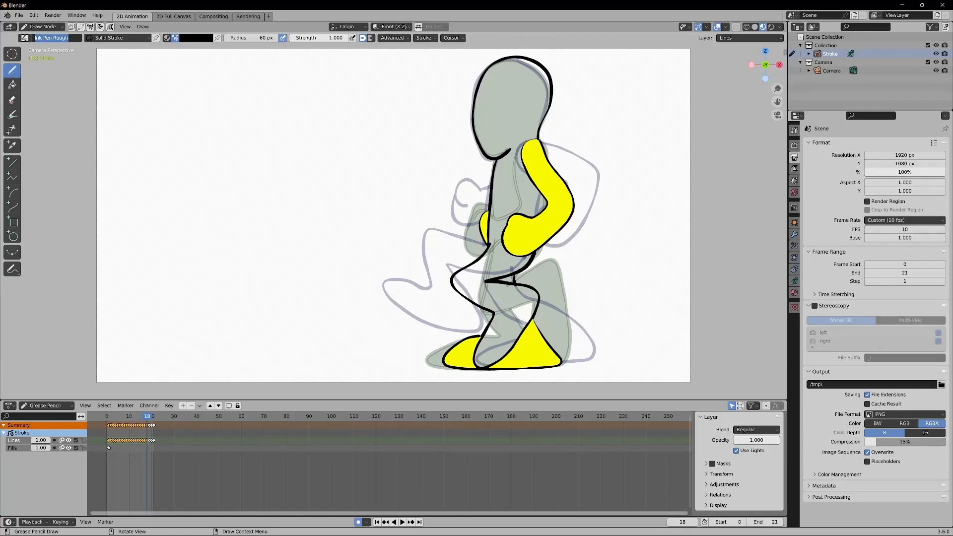
key("Escape")
Return to the Fill tool with the Solid Fill material and fill frame 18's head, body and legs with yellow
left_click(114, 38)
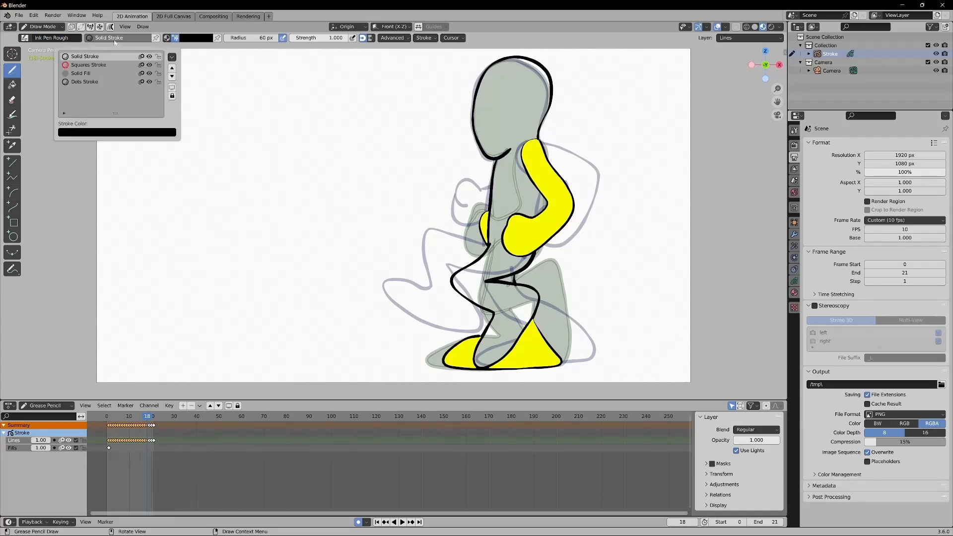
left_click(89, 72)
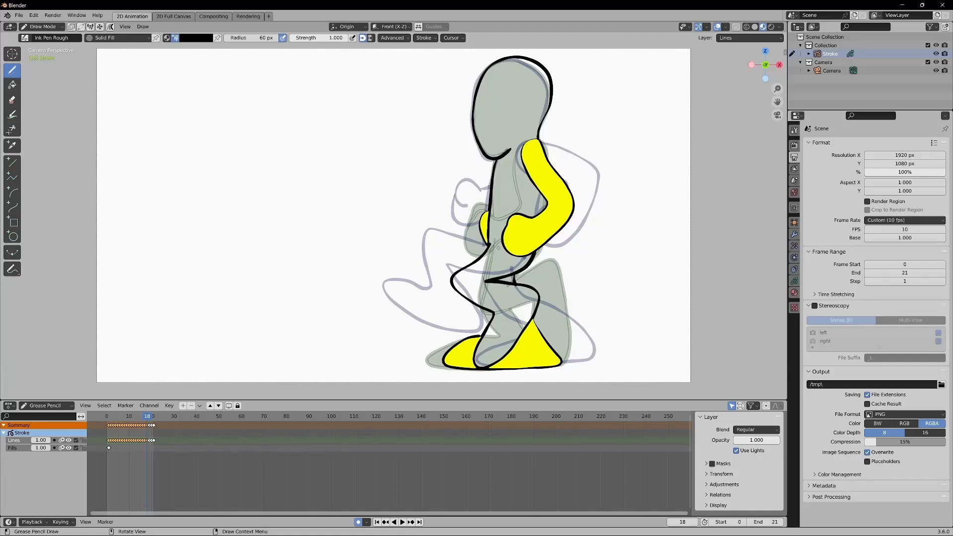
left_click(12, 84)
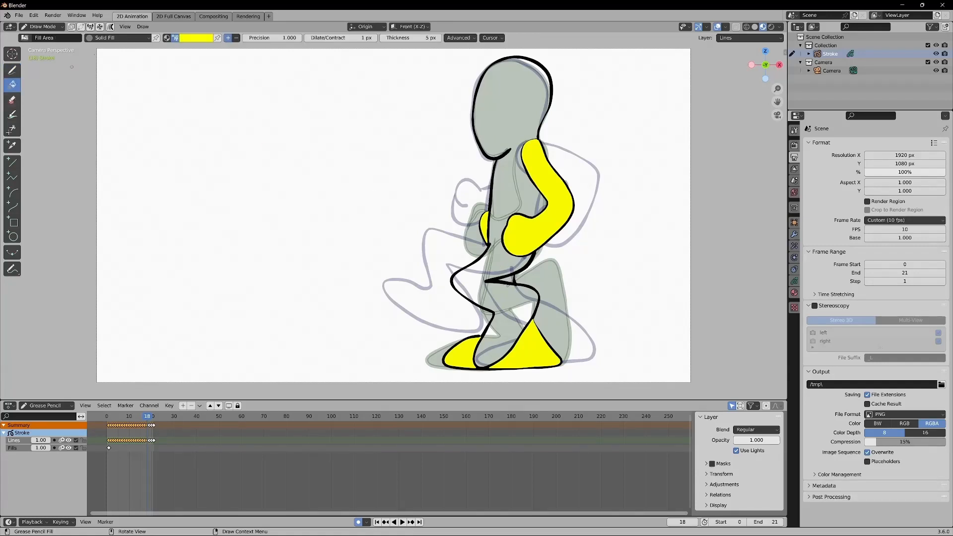
left_click(143, 39)
left_click(519, 201)
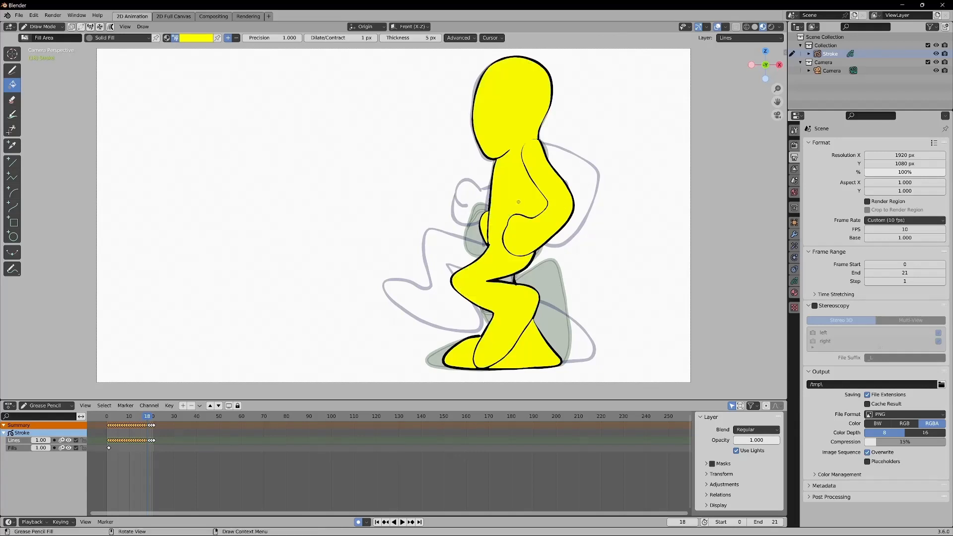
Undo frame 18's head, body and leg fill and draw the missing back line beside the near arm with Ink Pen Rough and Solid Stroke
left_click(53, 15)
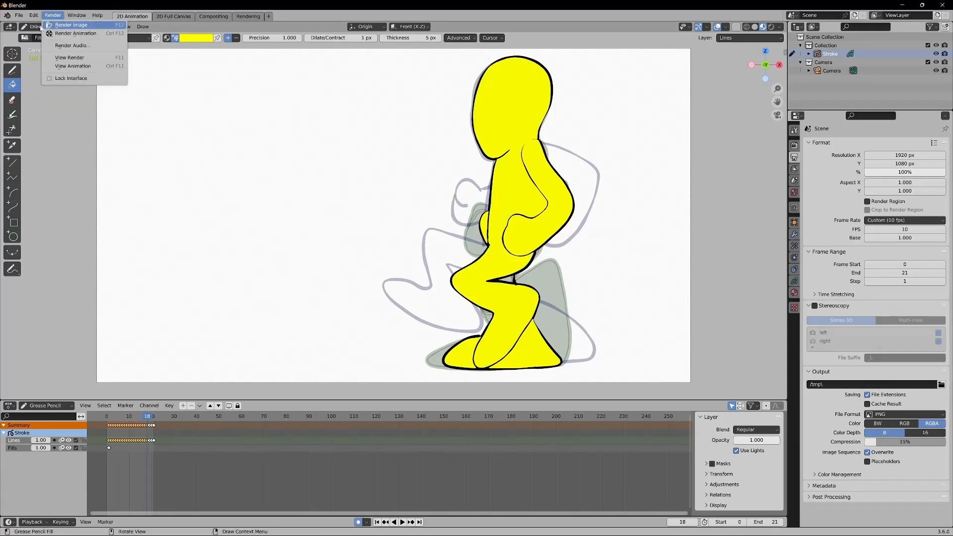
left_click(34, 15)
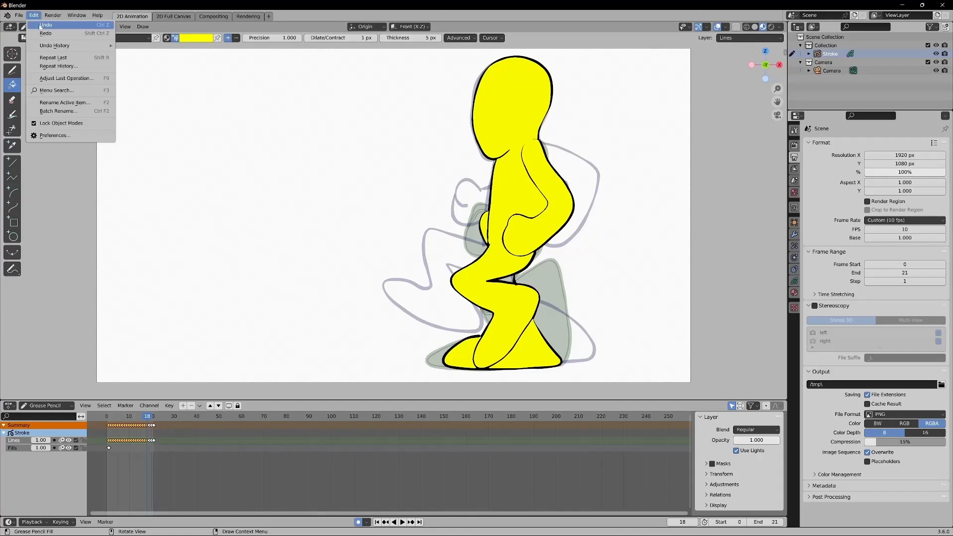
left_click(44, 25)
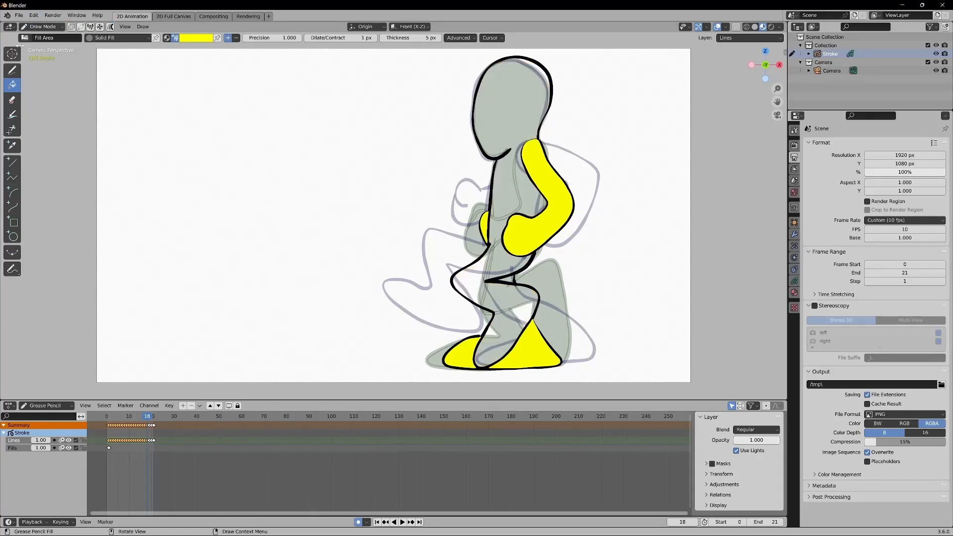
left_click(12, 70)
left_click(121, 39)
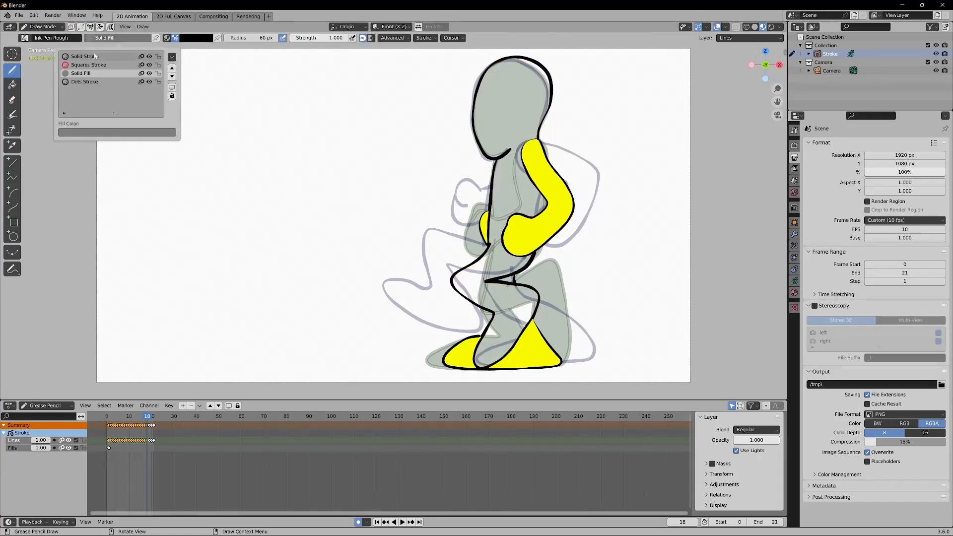
left_click(95, 56)
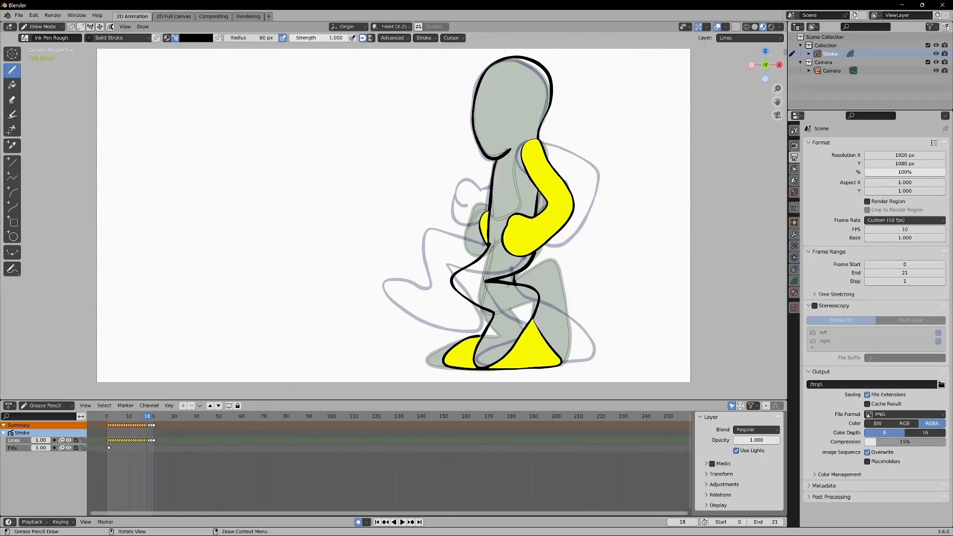
Return to the Fill tool with the Solid Fill material and refill frame 18's head, body and legs with yellow
left_click(12, 84)
left_click(149, 36)
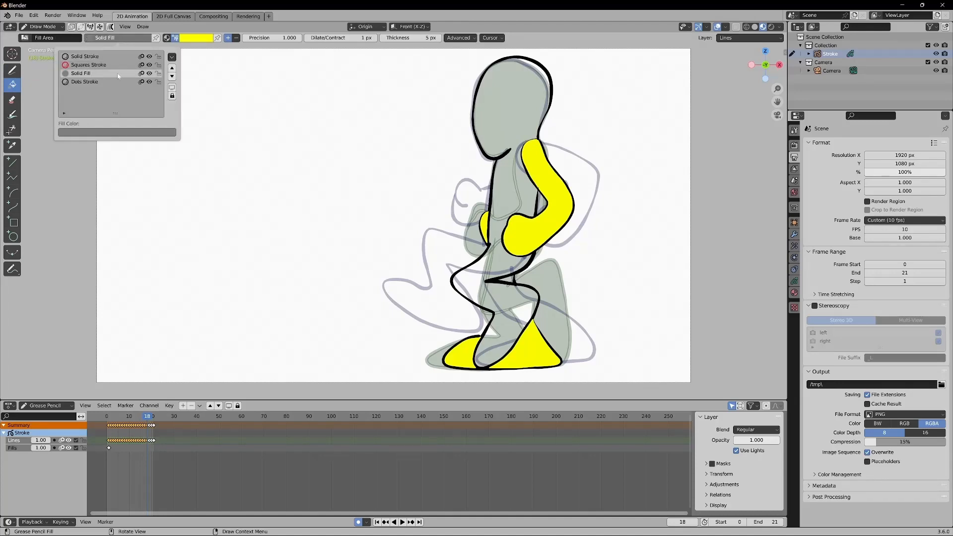
left_click(90, 67)
left_click(522, 195)
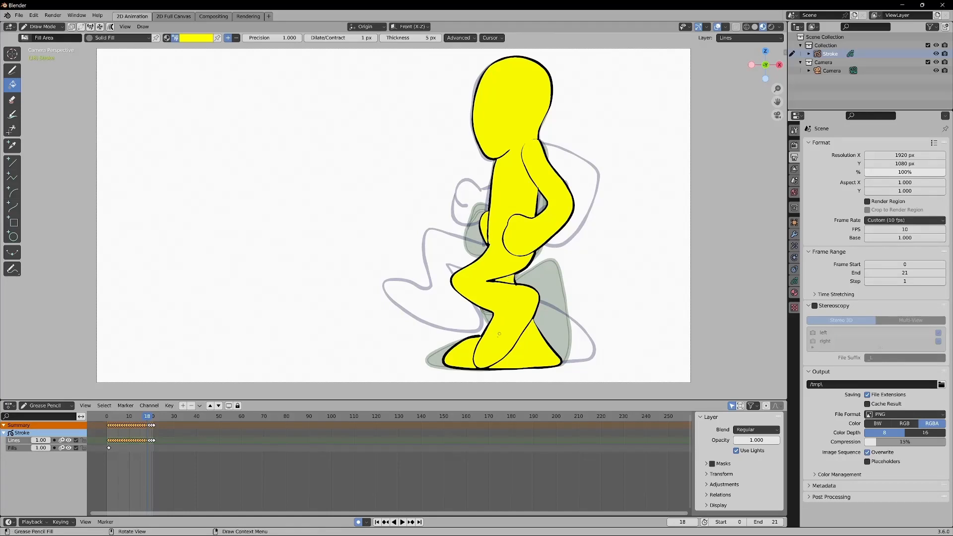
Advance to frame 19 and fill the head, body, both legs, the near arm and the far hand with yellow
left_click(411, 521)
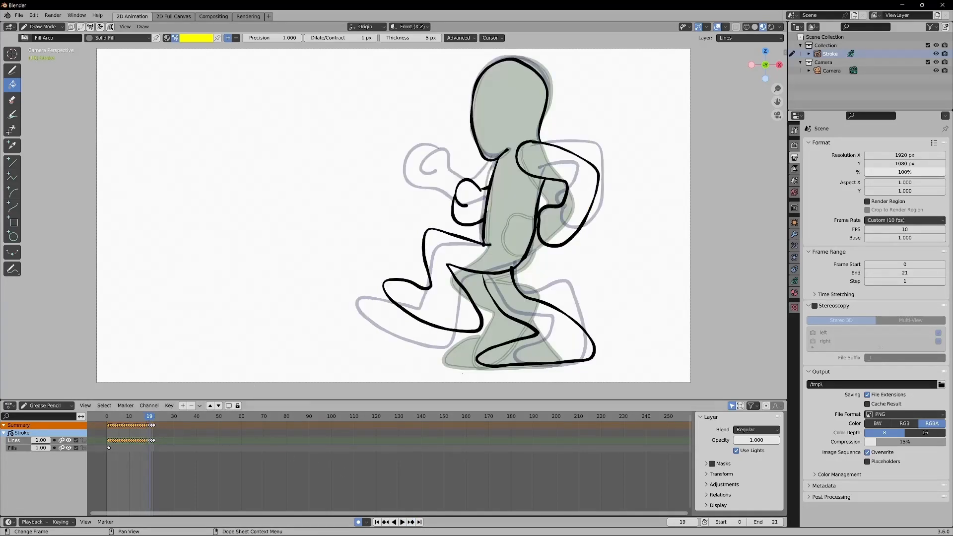
left_click(481, 267)
left_click(500, 286)
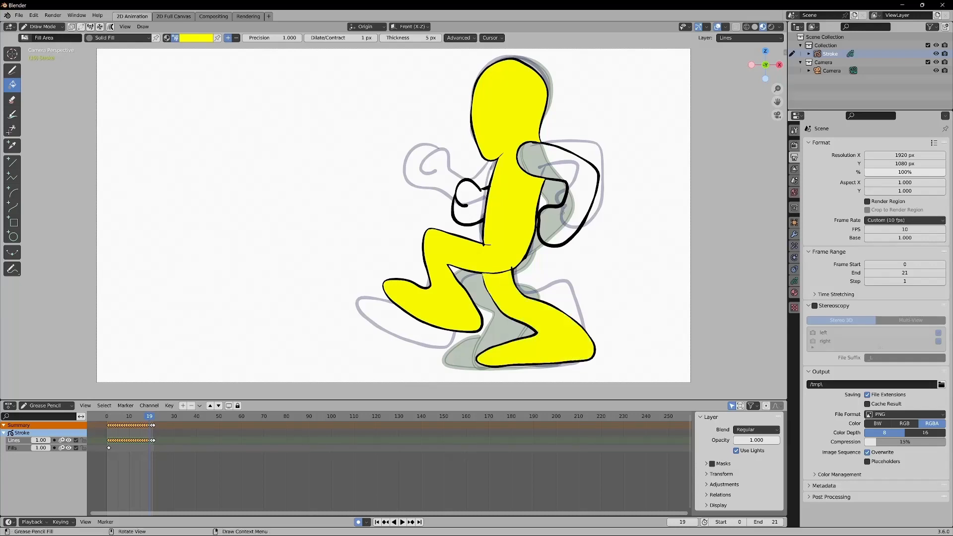
left_click(563, 211)
left_click(467, 210)
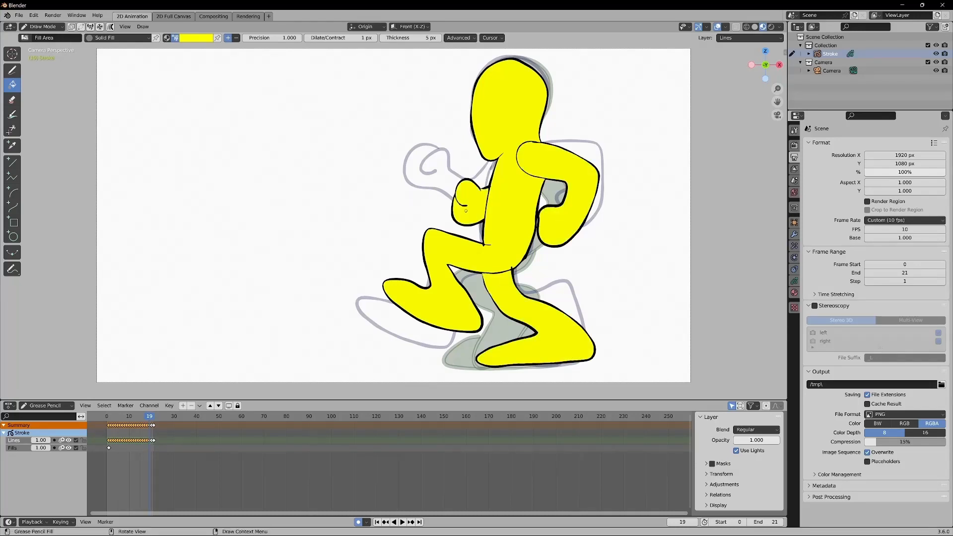
Advance to frame 20, try filling the front leg, and fill the rear leg and the forward arm with yellow
left_click(415, 520)
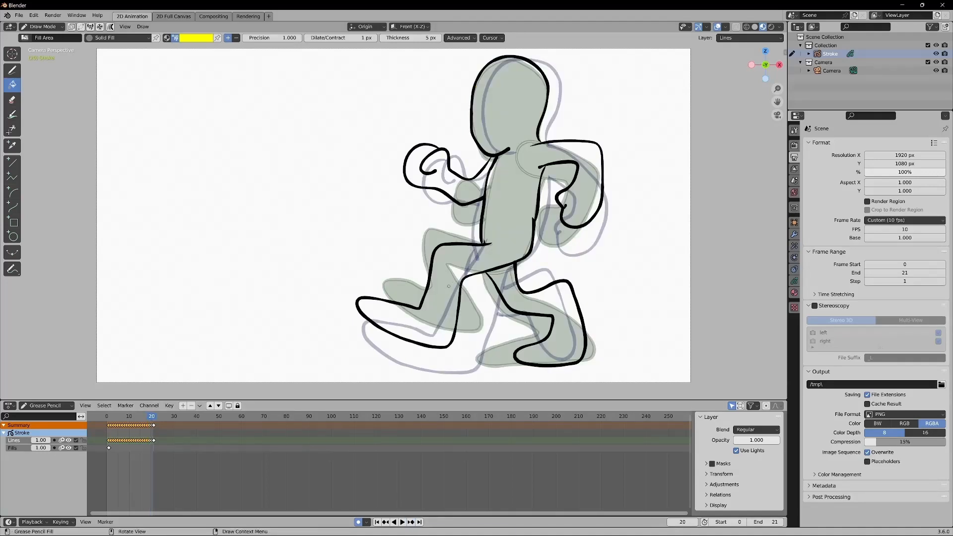
left_click(449, 285)
left_click(510, 283)
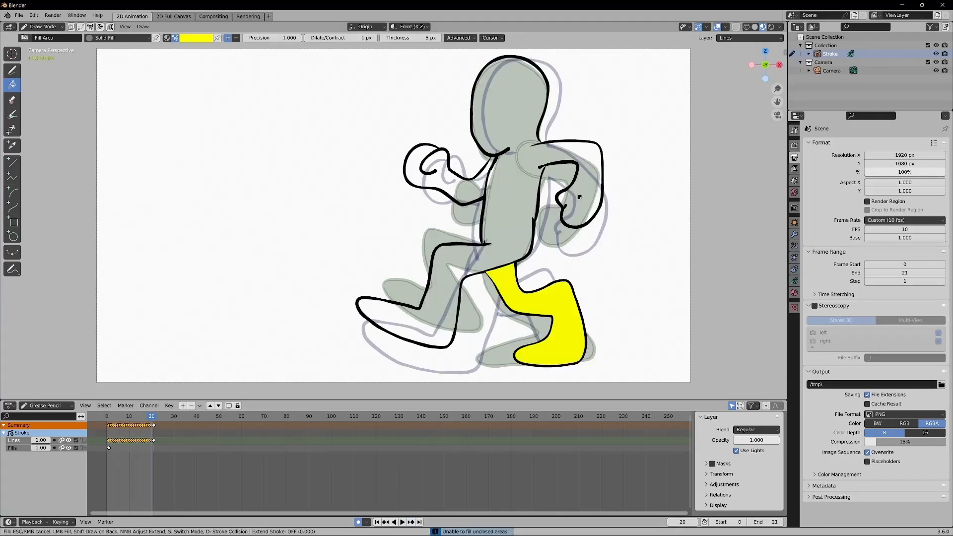
left_click(462, 190)
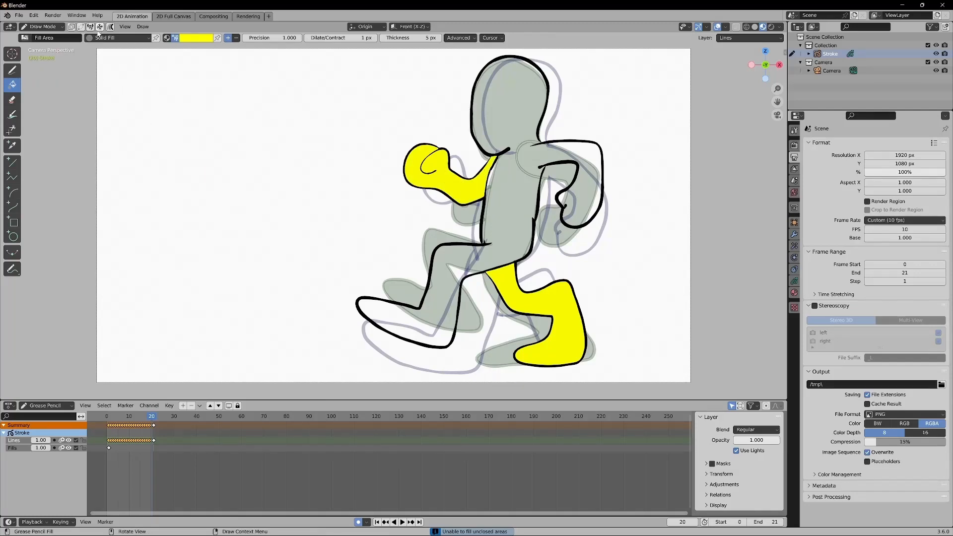
Use the Ink Pen Rough brush with the Solid Stroke material to close frame 20's body outline gap
left_click(16, 73)
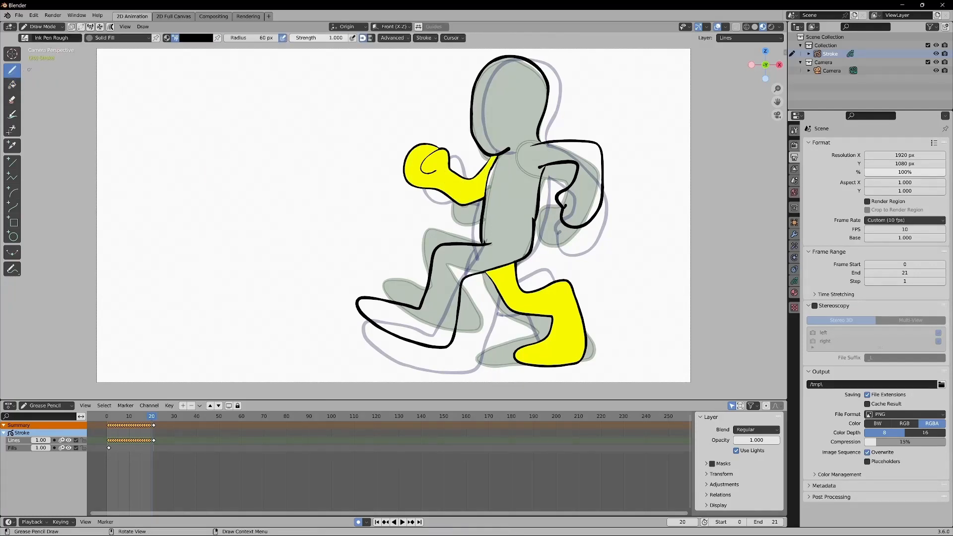
left_click(107, 38)
left_click(95, 58)
Switch to the Fill tool with the Solid Fill material and fill frame 20's head, body, rear arm and front leg with yellow
left_click(13, 84)
left_click(113, 39)
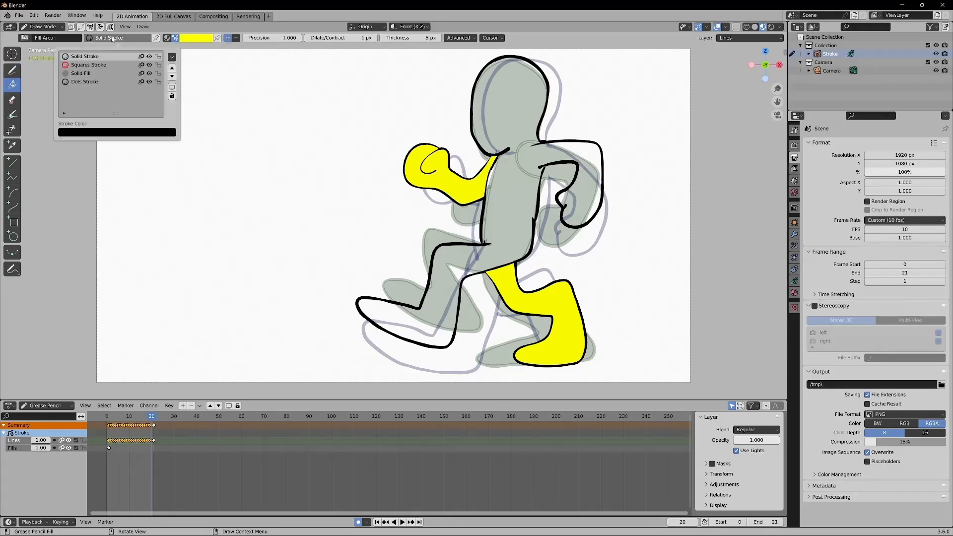
left_click(81, 73)
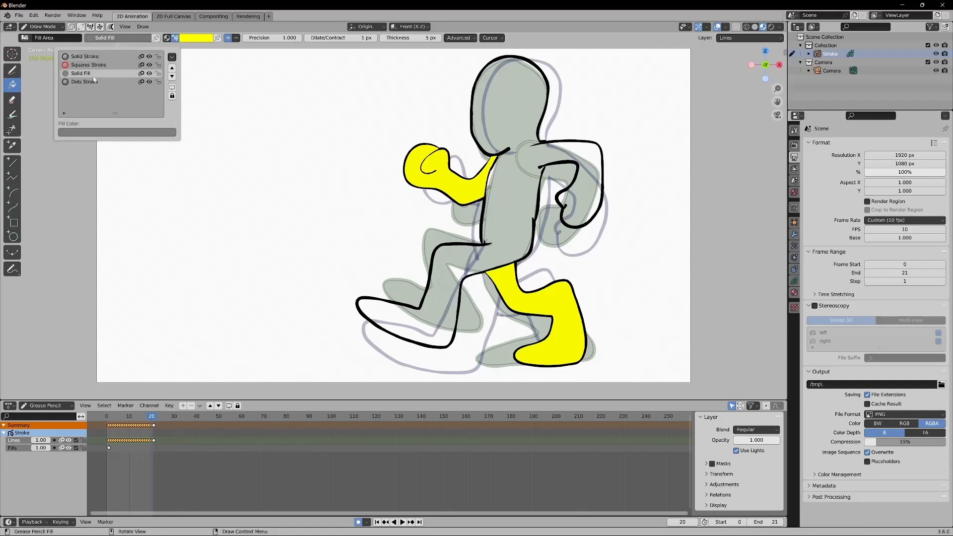
left_click(522, 208)
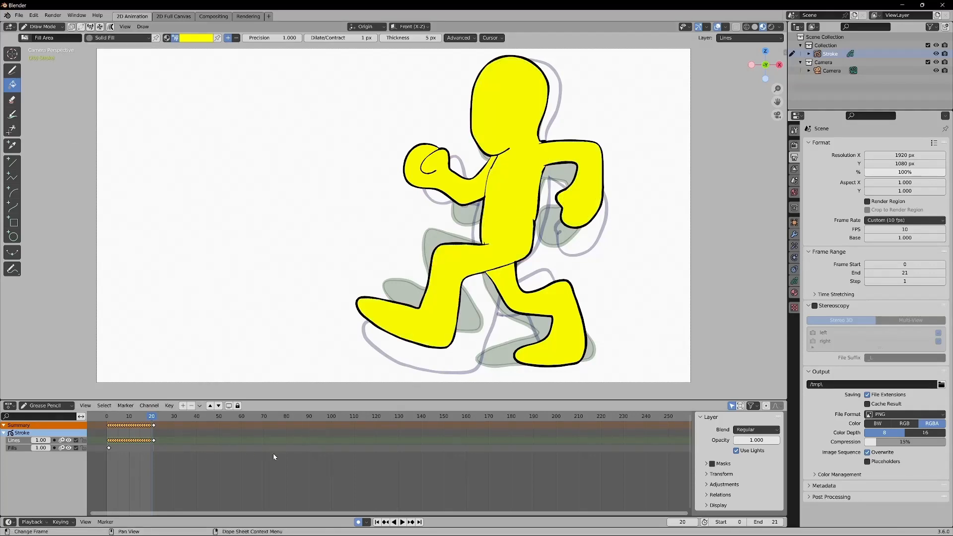
Advance to frame 21 and fill the head, body, both arms and both legs with yellow
left_click(411, 521)
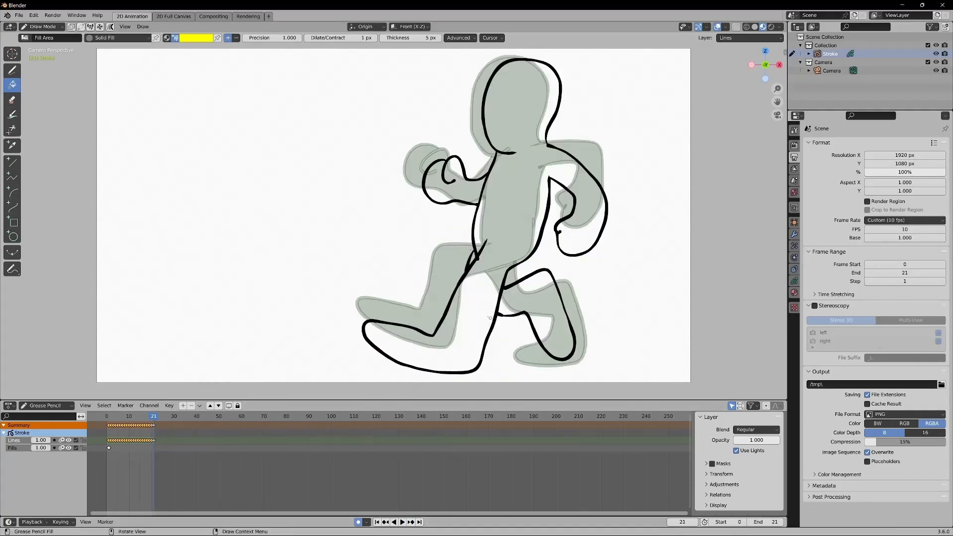
left_click(479, 279)
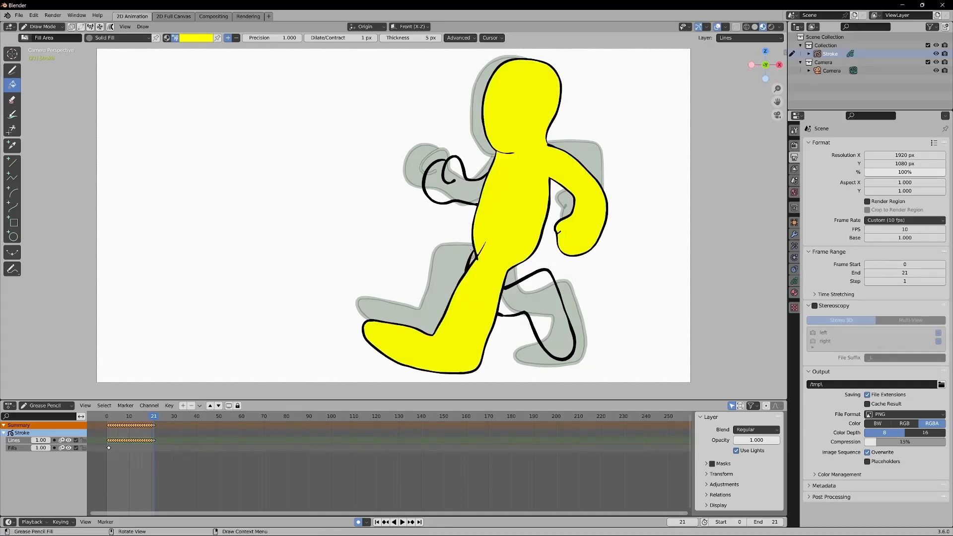
left_click(515, 298)
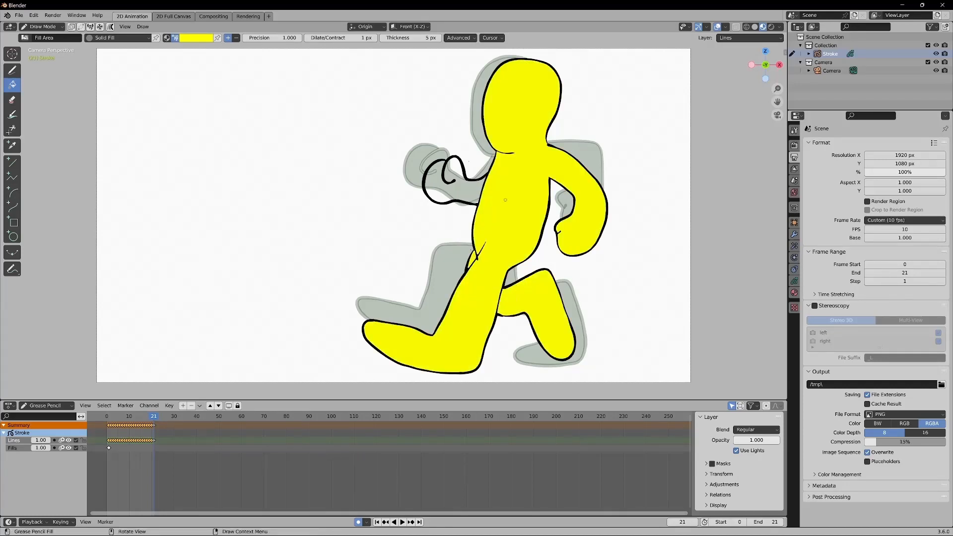
left_click(461, 187)
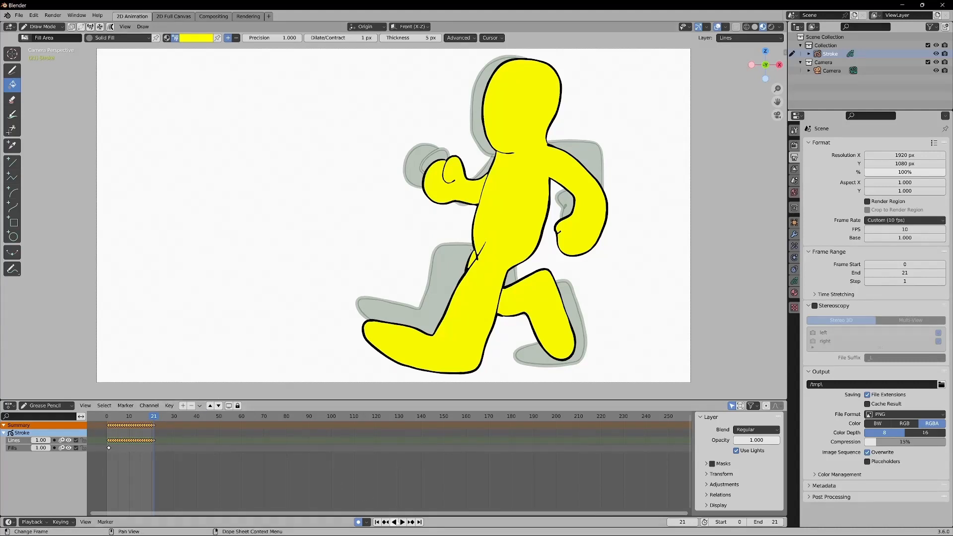
Play back the filled animation to check the run cycle and stop playback
left_click(402, 522)
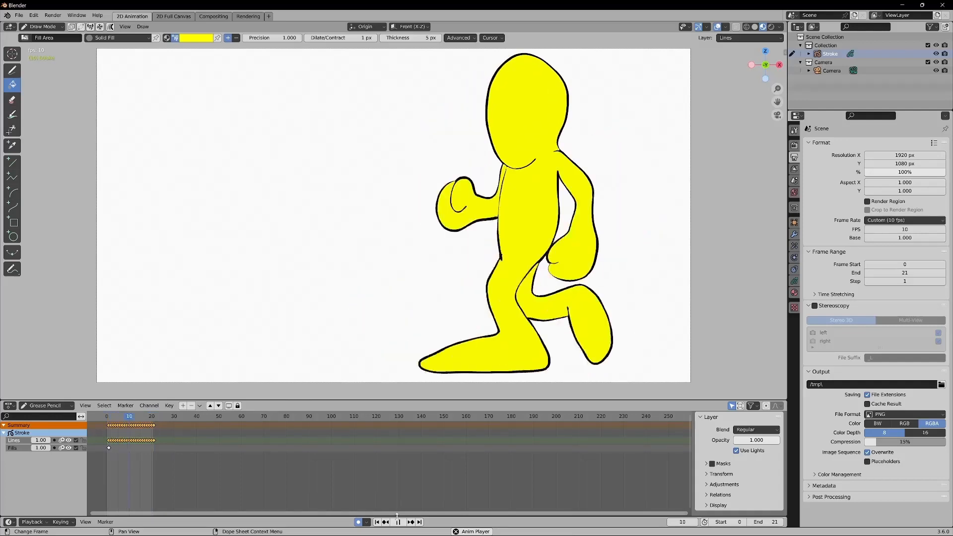
mouse_move(400, 533)
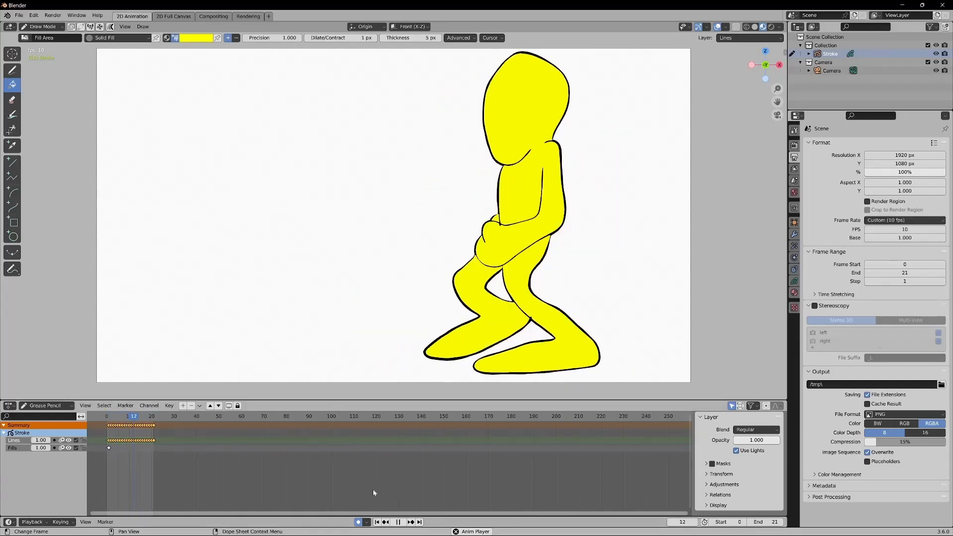
left_click(396, 522)
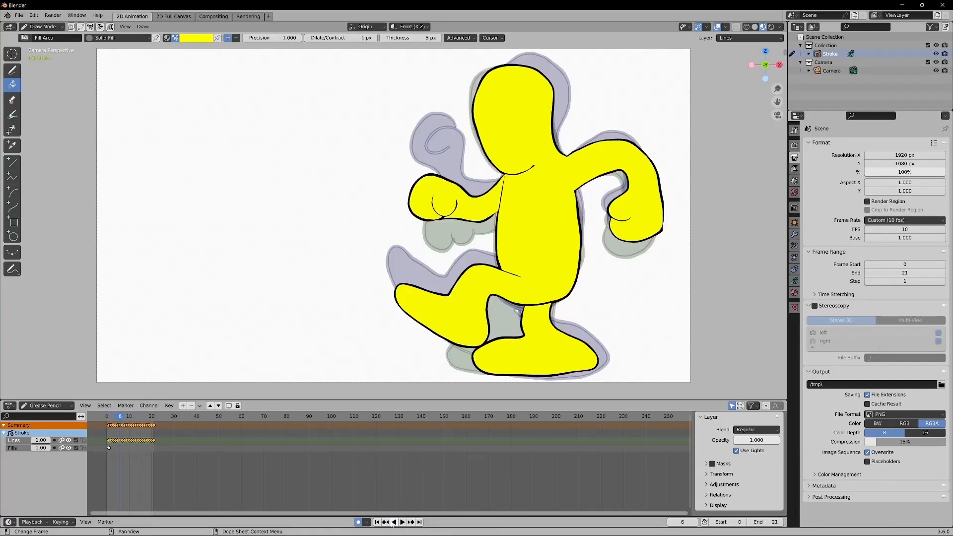
Fill the small hip gap on frame 3 with yellow and try filling the narrow gap behind the knee on frame 4
left_click_drag(110, 416, 113, 417)
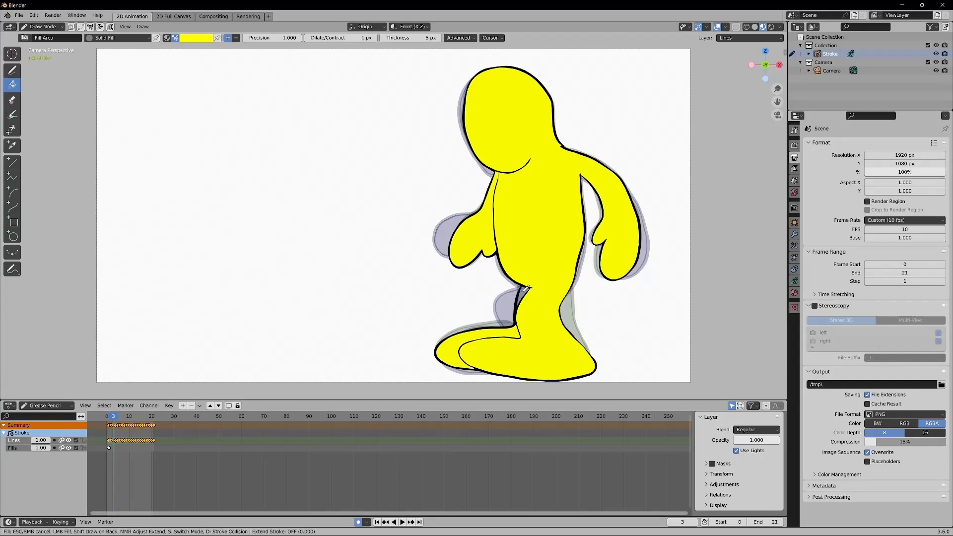
left_click(522, 296)
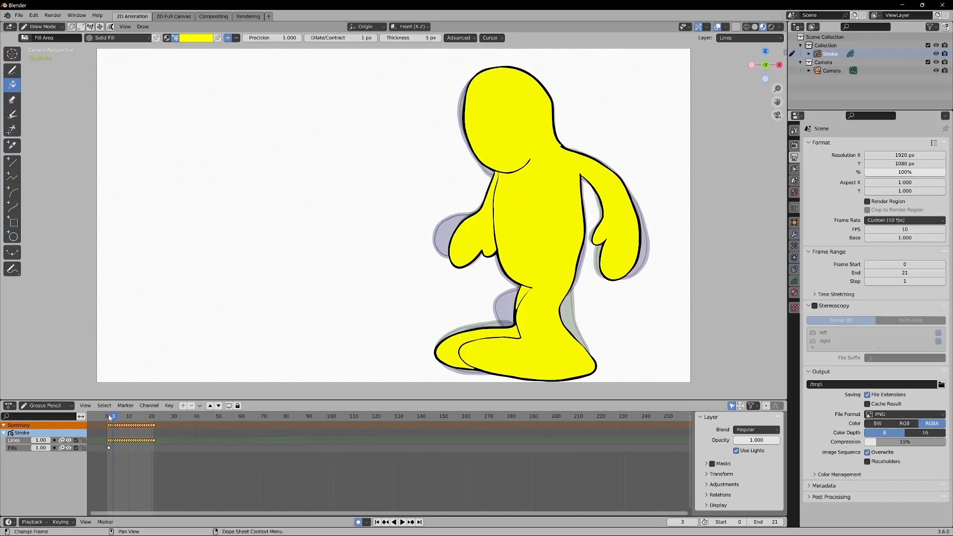
key("space")
left_click_drag(114, 416, 115, 416)
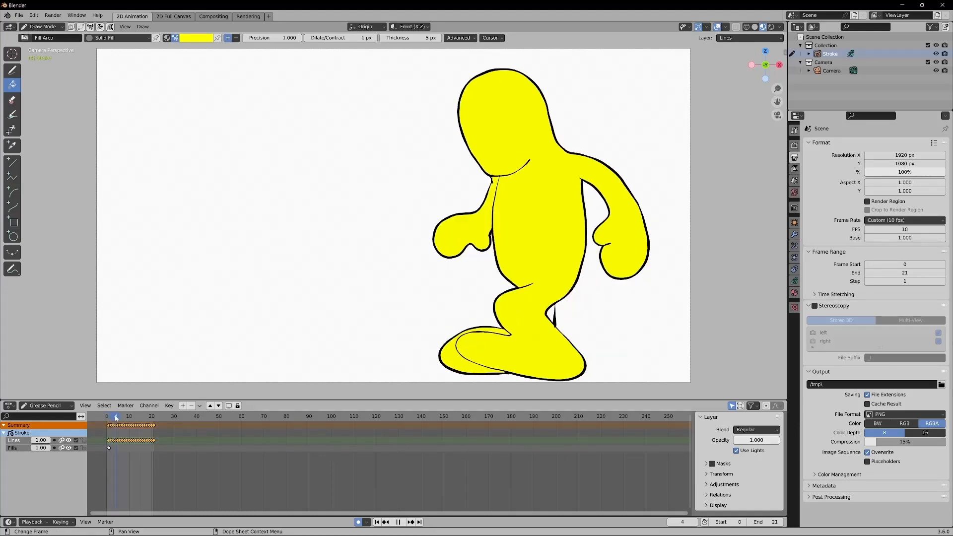
key("space")
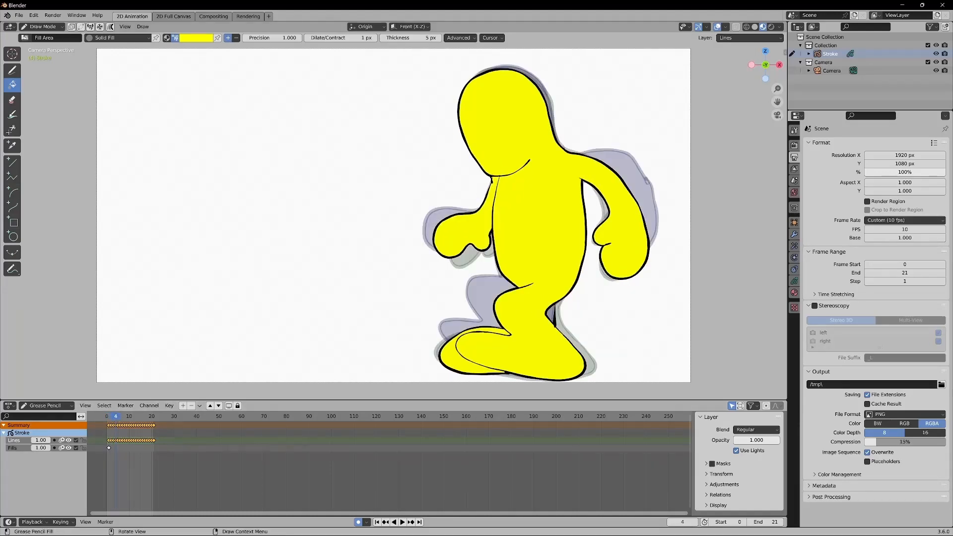
left_click(551, 311)
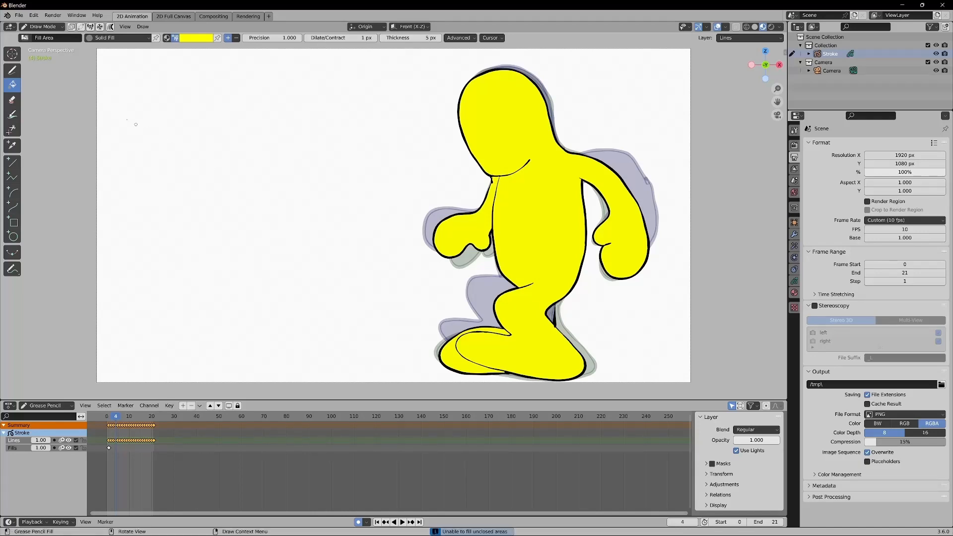
Draw a short Ink Pen Rough stroke with the Solid Stroke material to close the outline behind frame 4's knee
left_click(12, 70)
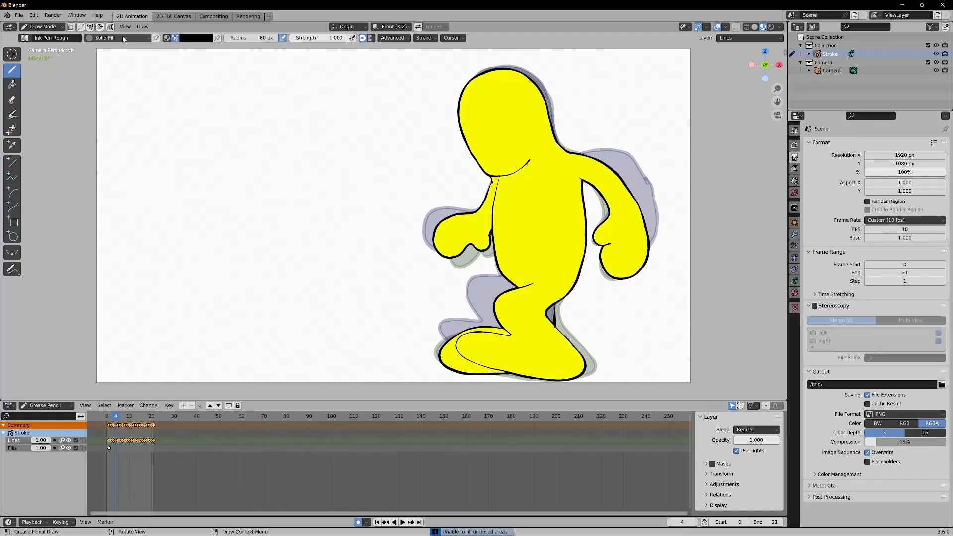
left_click(120, 39)
left_click(105, 56)
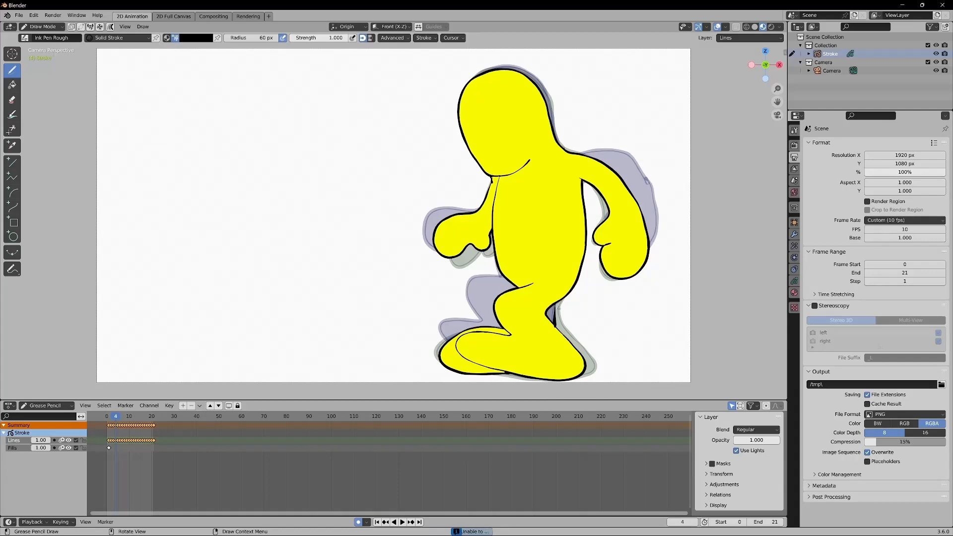
left_click_drag(554, 306, 555, 314)
Return to the Fill tool with the Solid Fill material and fill the narrow gap behind frame 4's knee
left_click(12, 84)
left_click(119, 38)
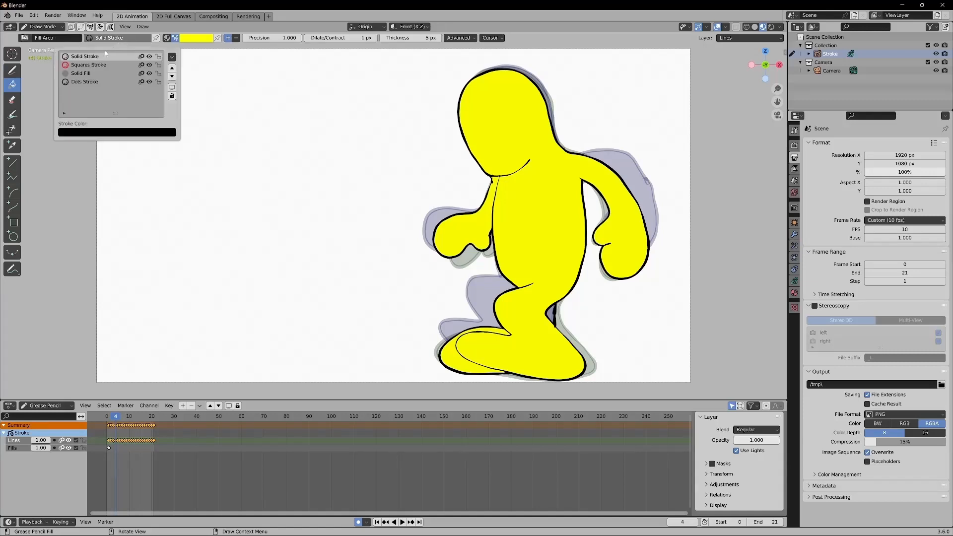
left_click(97, 65)
left_click(94, 74)
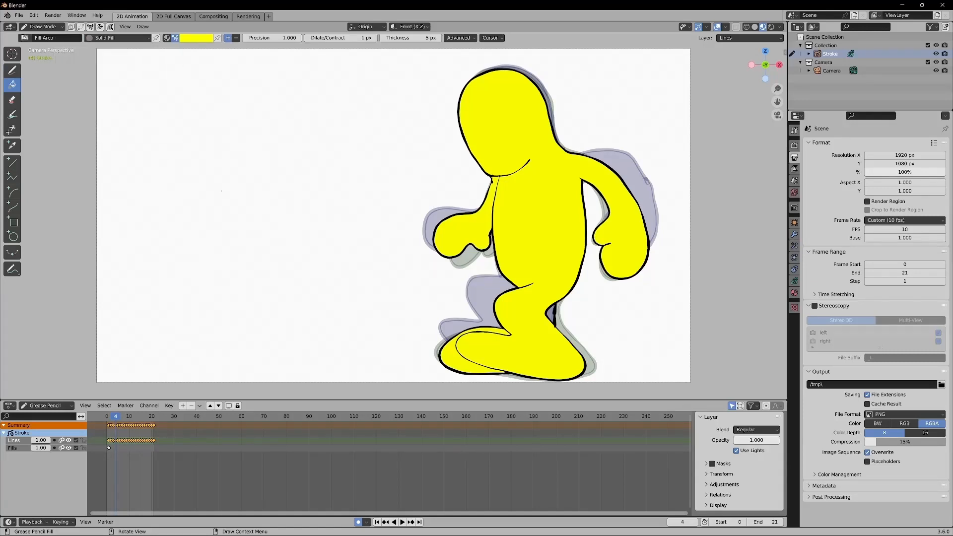
left_click(552, 312)
Scrub through the whole animation from the first to the last frame to check the fills
left_click(110, 418)
key("space")
left_click_drag(110, 418, 155, 420)
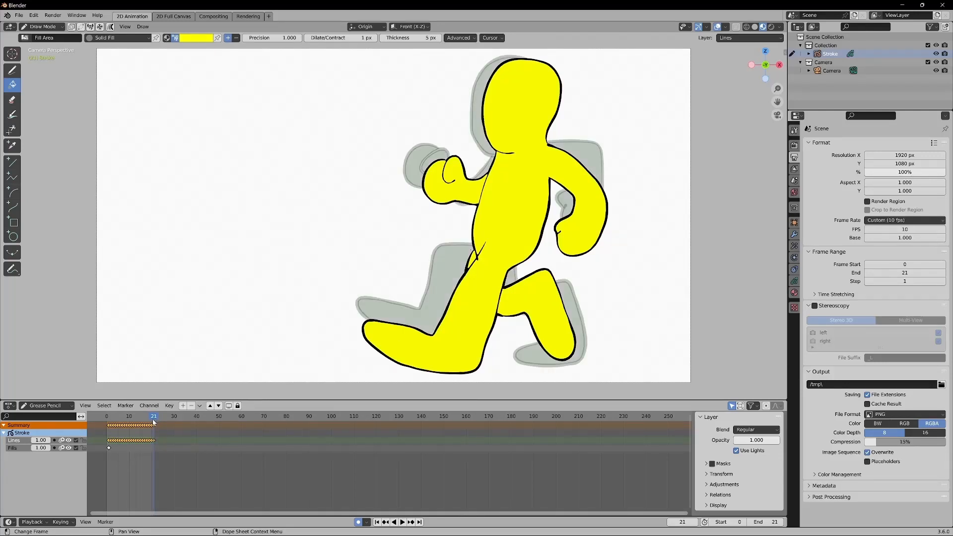
left_click_drag(106, 418, 157, 422)
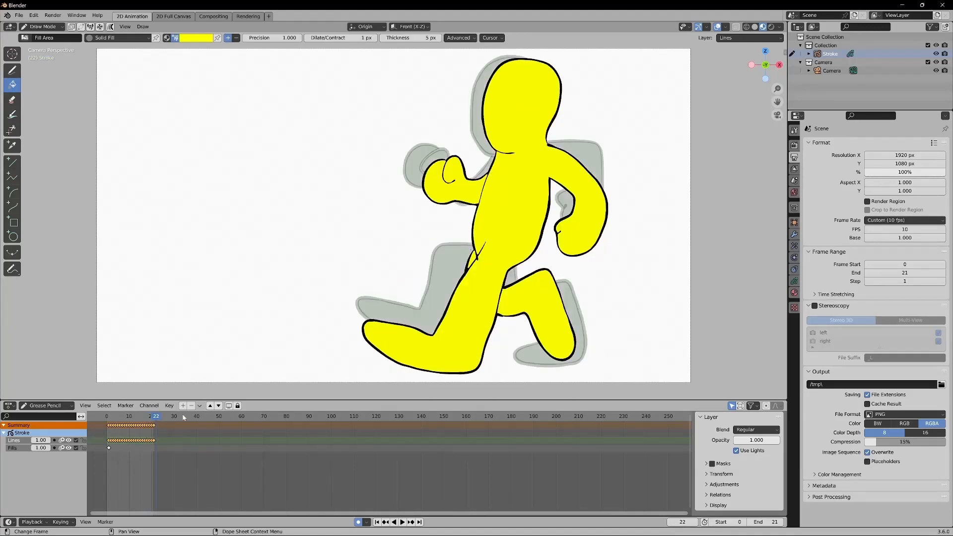